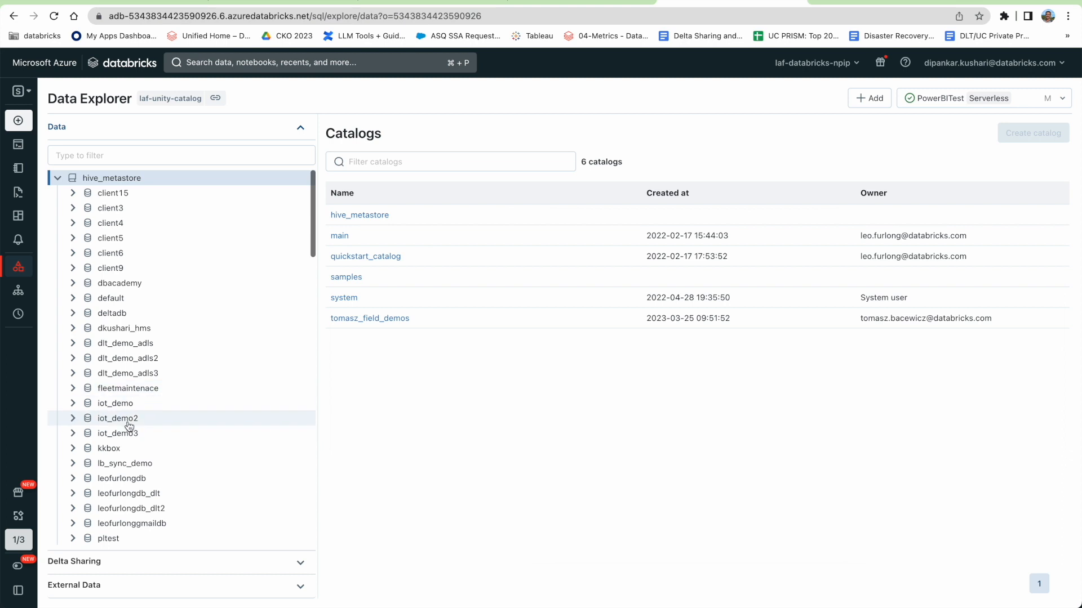
Browse the hms schema's five tables and the main catalog's four tables, then switch to Purview.
{"action": "left_click", "coordinate": [123, 335]}
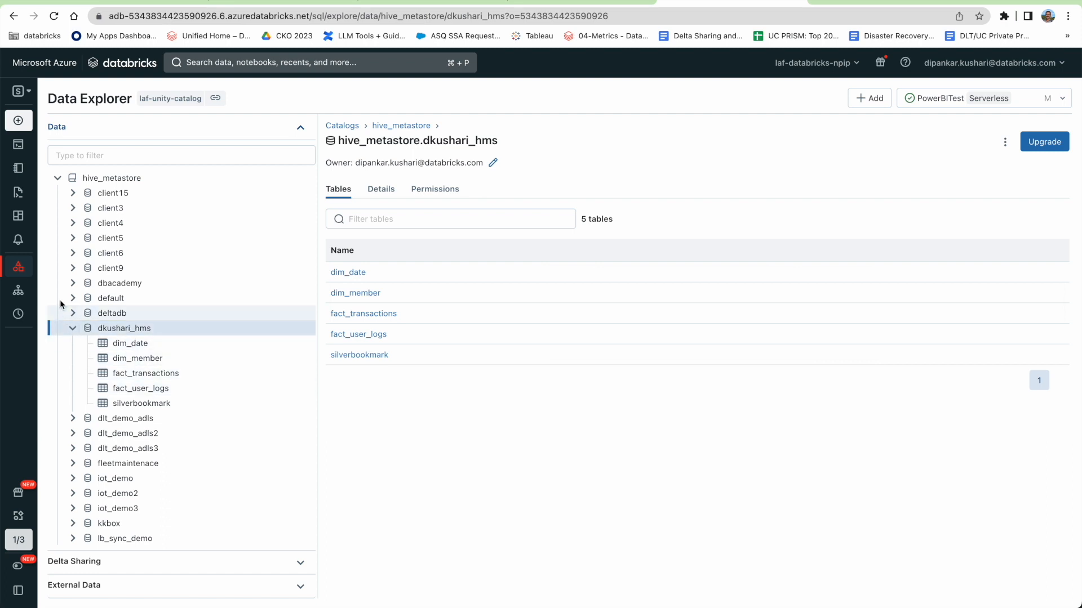
{"action": "left_click", "coordinate": [58, 179]}
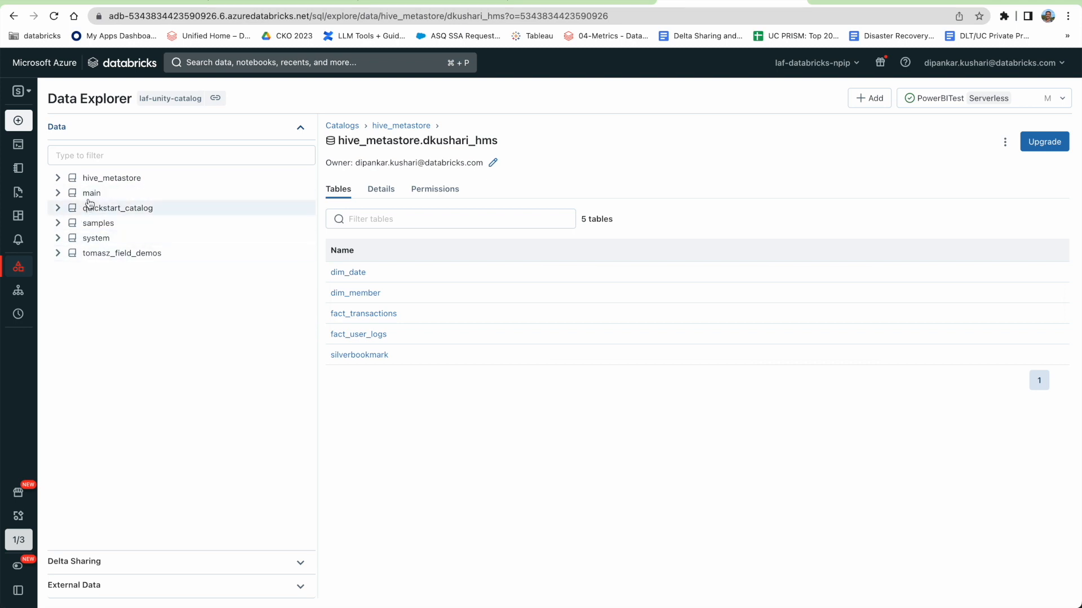
{"action": "left_click", "coordinate": [57, 193]}
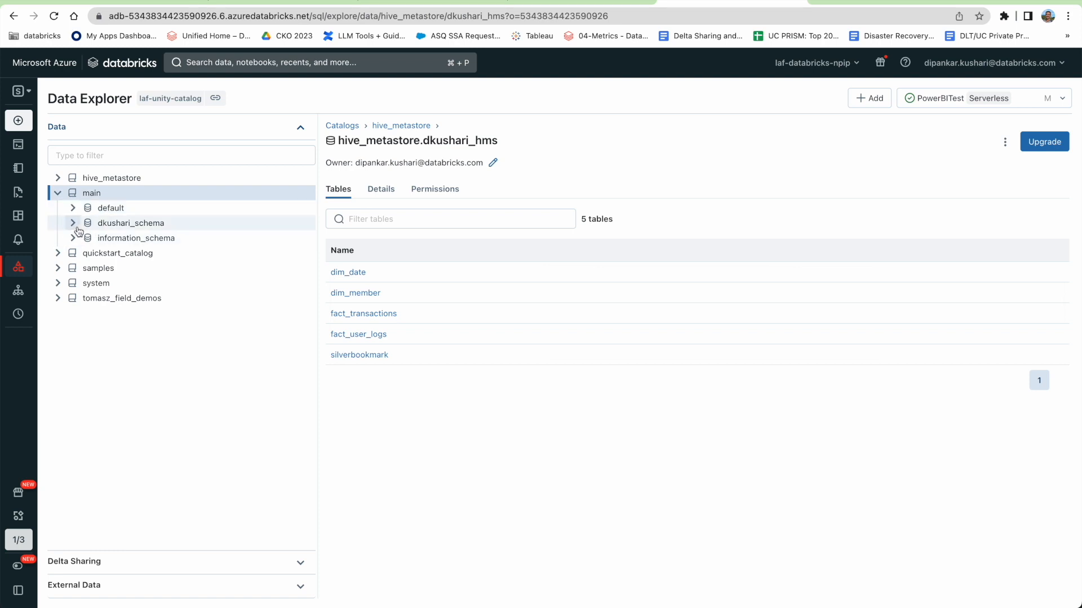
{"action": "left_click", "coordinate": [75, 228]}
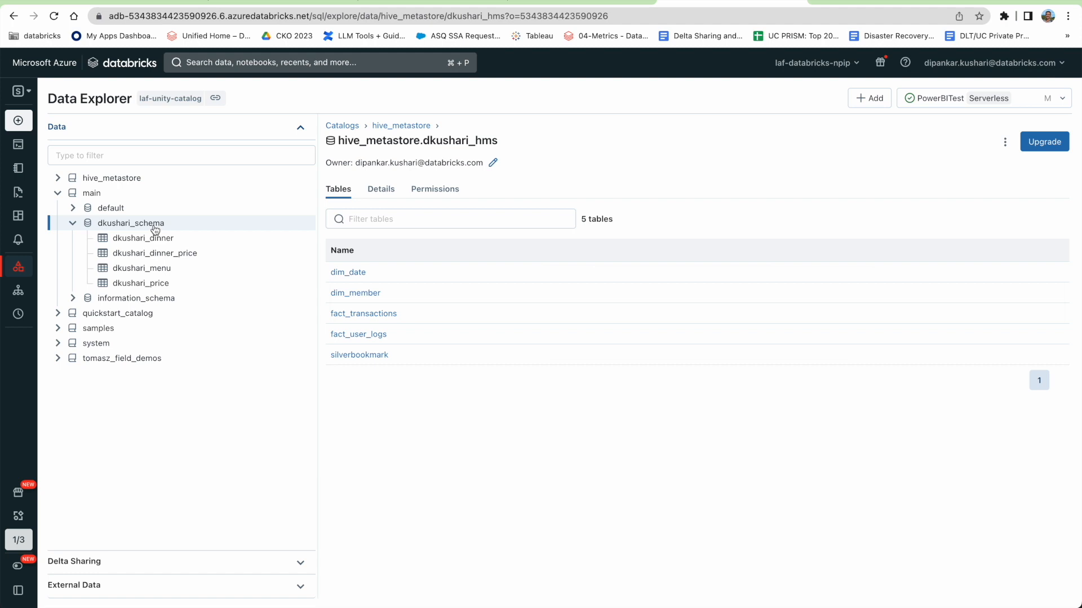
{"action": "left_click", "coordinate": [58, 178]}
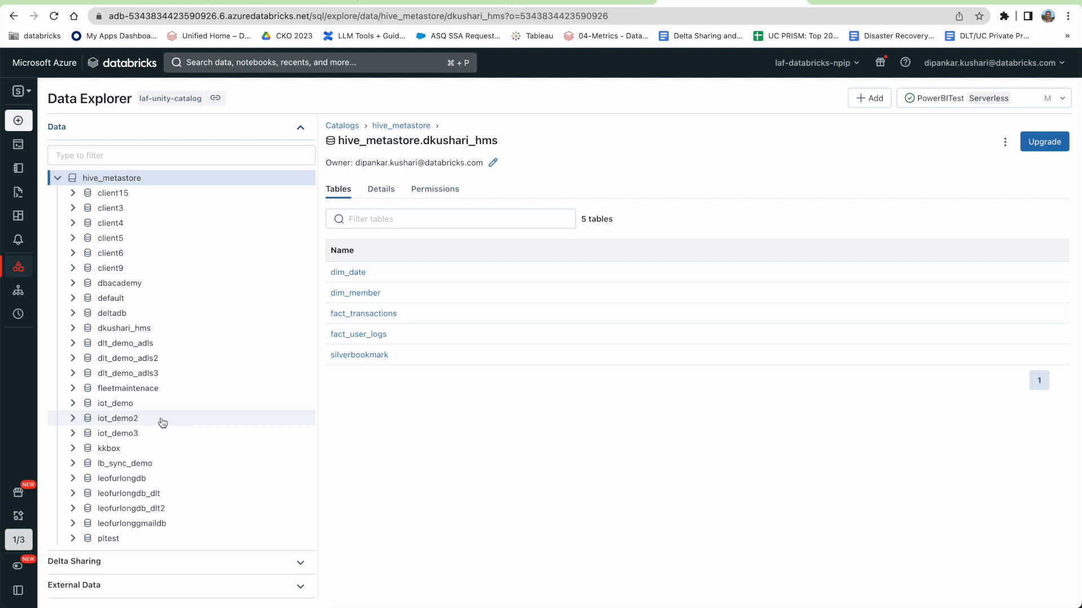
{"action": "left_click", "coordinate": [72, 328]}
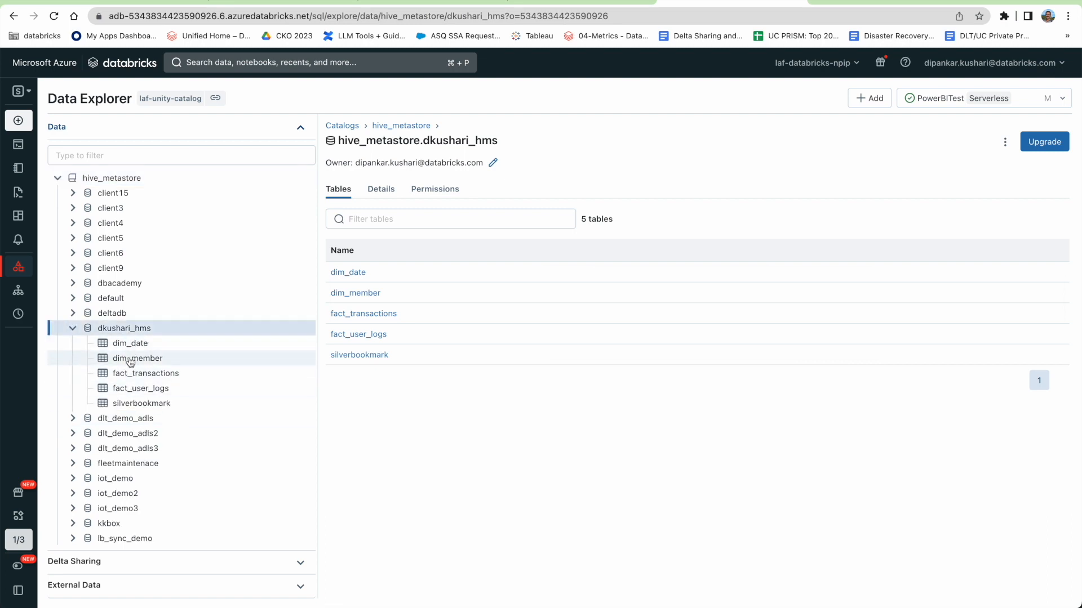
{"action": "left_click", "coordinate": [58, 178]}
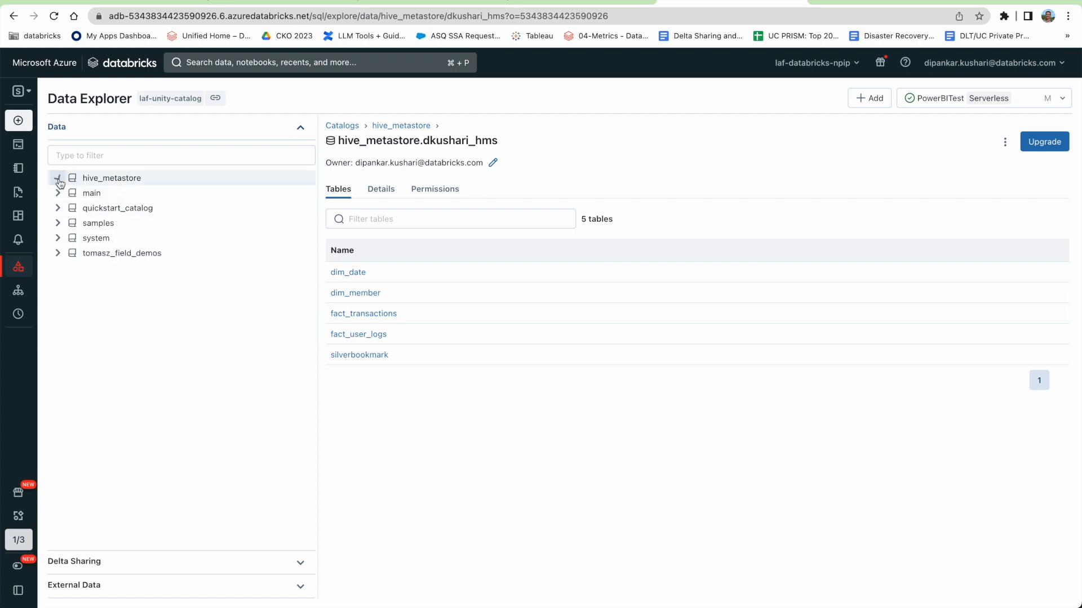
{"action": "left_click", "coordinate": [58, 192]}
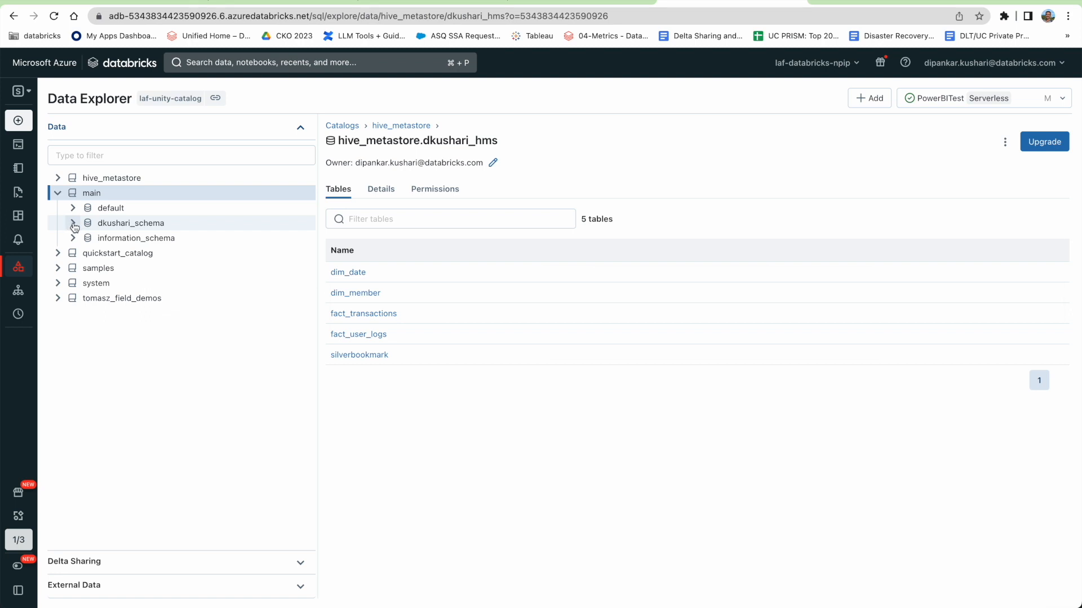
{"action": "left_click", "coordinate": [73, 224]}
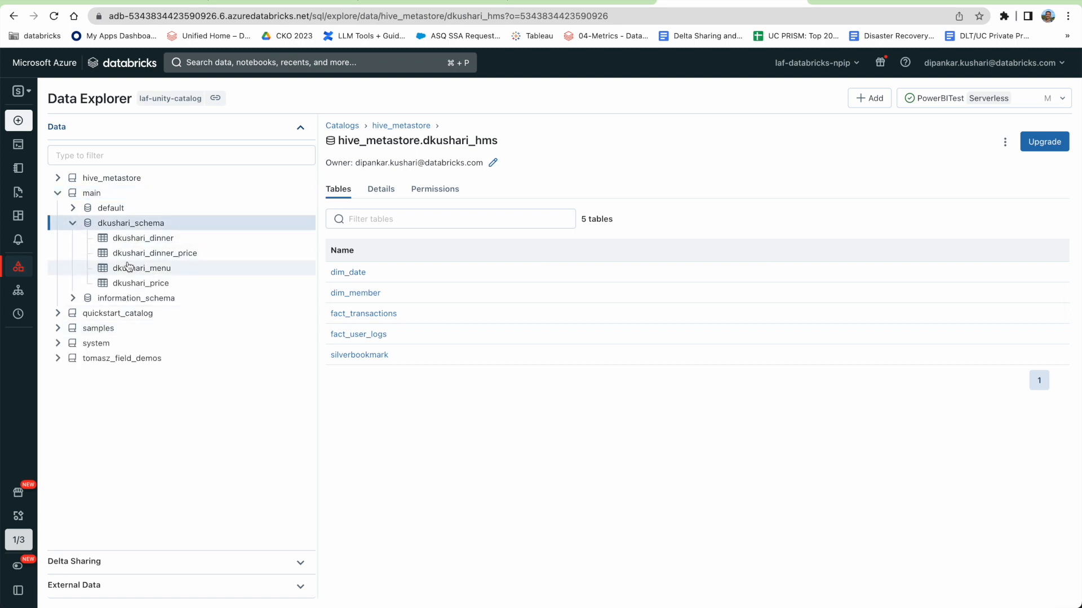
{"action": "left_click", "coordinate": [167, 1]}
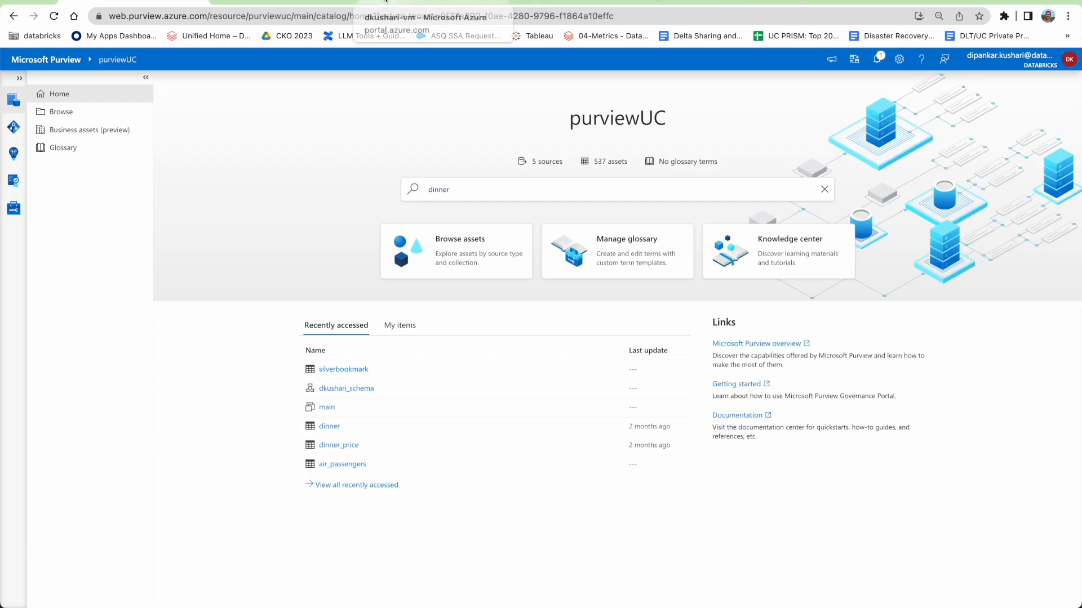
View the purviewUC account overview in Azure portal (oneenv, East US 2, Succeeded).
{"action": "left_click", "coordinate": [295, 3]}
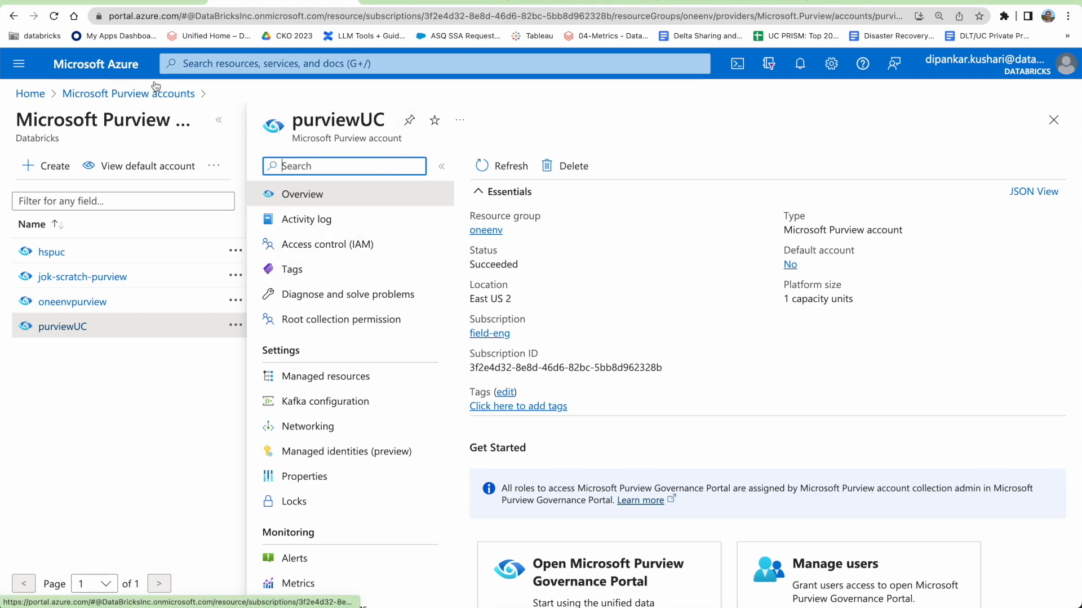
{"action": "scroll", "coordinate": [604, 479], "scroll_direction": "down", "scroll_amount": 1}
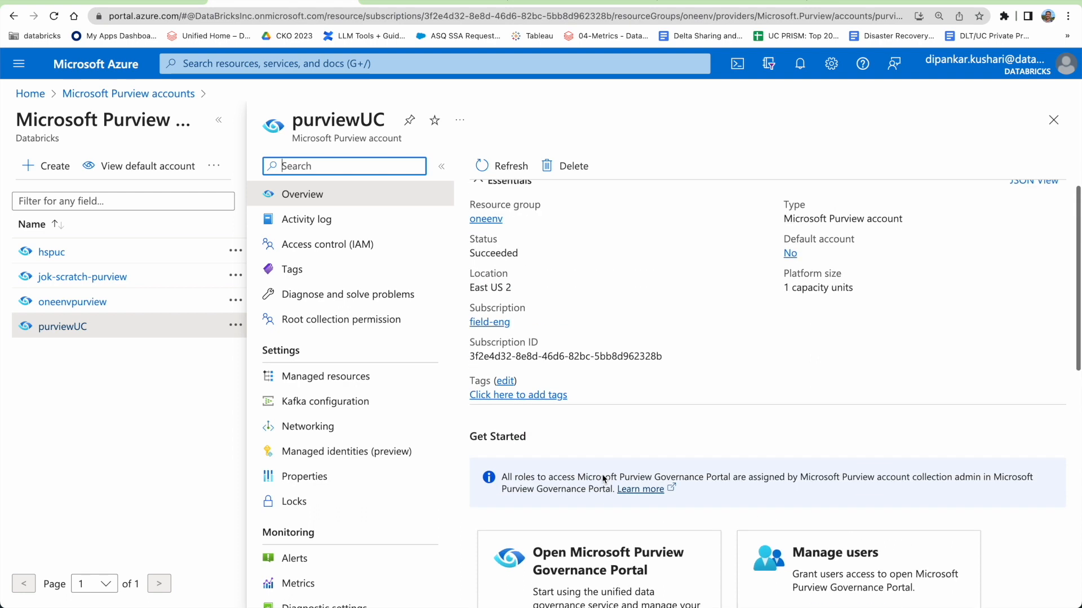
{"action": "scroll", "coordinate": [603, 479], "scroll_direction": "up", "scroll_amount": 1}
Back in Purview, expand the navigation rail and open the purviewUC Management overview.
{"action": "left_click", "coordinate": [120, 2]}
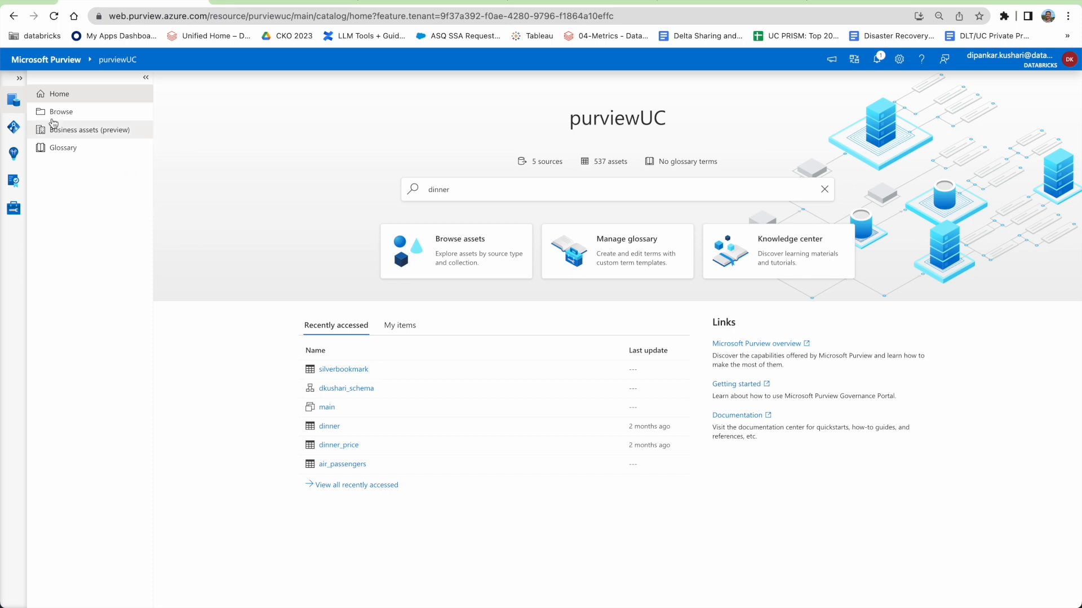
{"action": "left_click", "coordinate": [19, 78]}
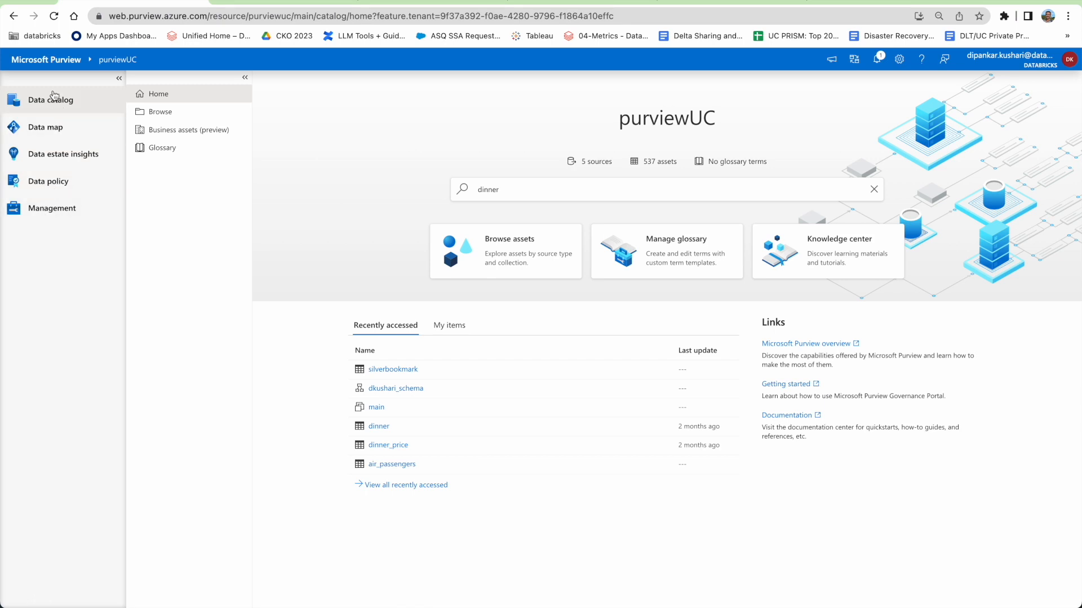
{"action": "left_click", "coordinate": [46, 212]}
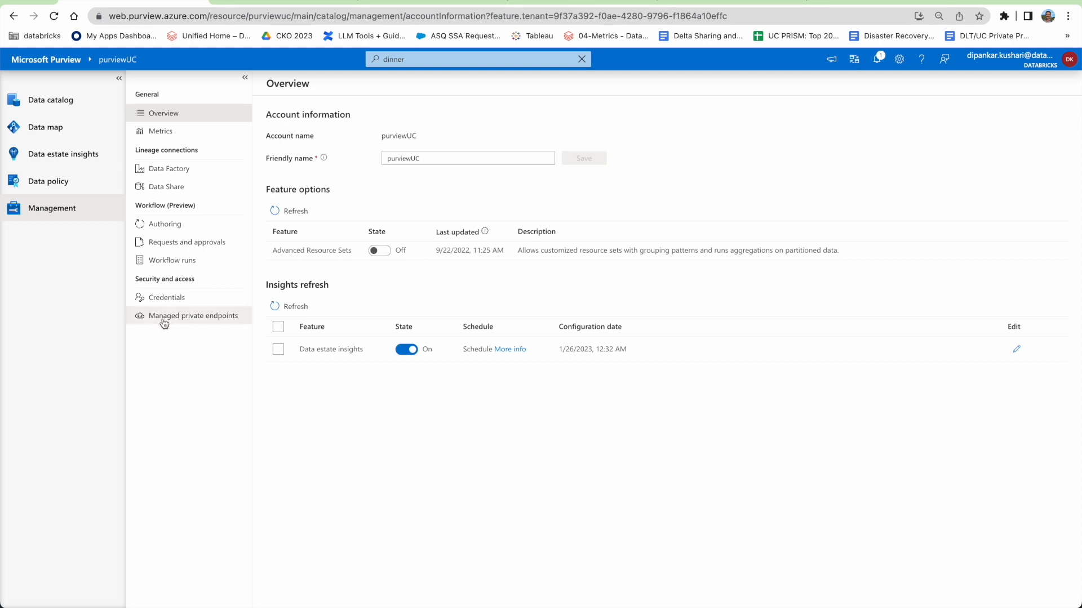
Review the two integration runtimes in Data map, then show the remote VM's connected runtime node.
{"action": "left_click", "coordinate": [63, 130]}
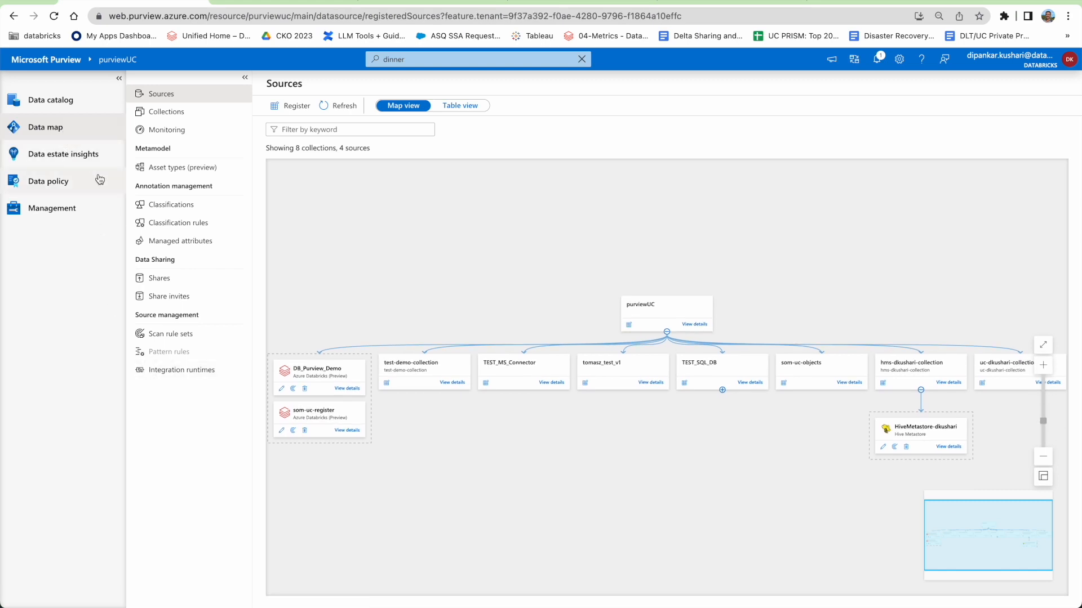
{"action": "left_click", "coordinate": [175, 370]}
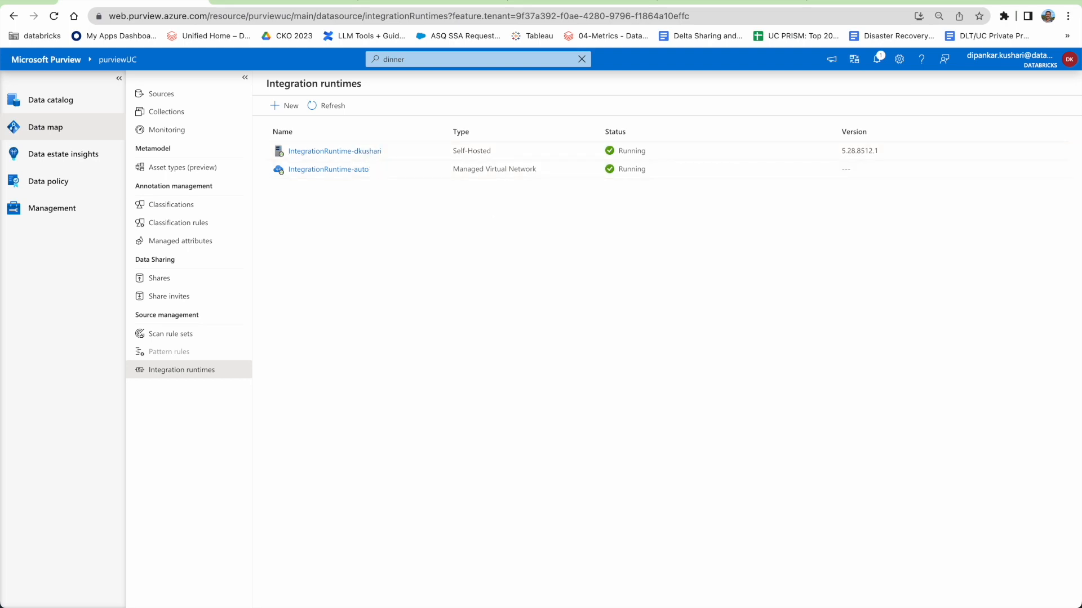
{"action": "left_click", "coordinate": [1071, 606]}
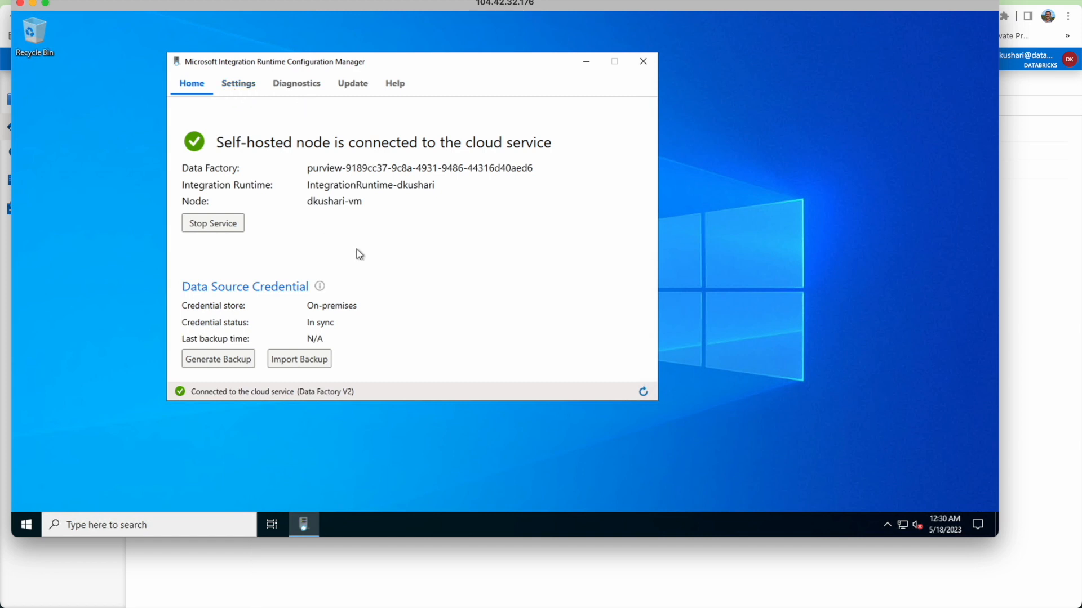
Preview a new Self-Hosted integration runtime setup, cancel it, and hide the remote desktop.
{"action": "left_click", "coordinate": [33, 4]}
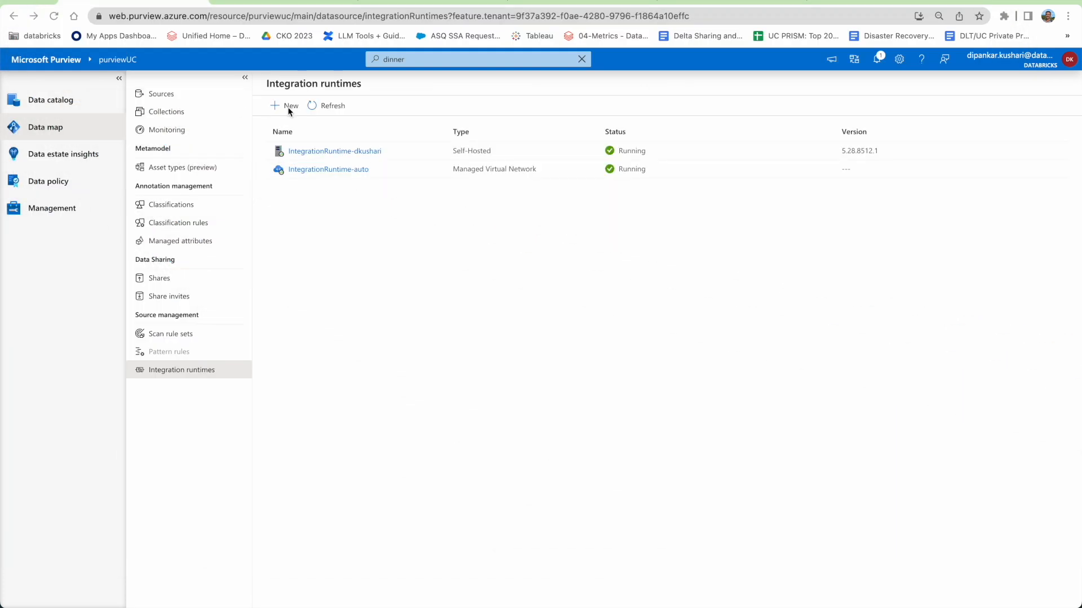
{"action": "left_click", "coordinate": [291, 107]}
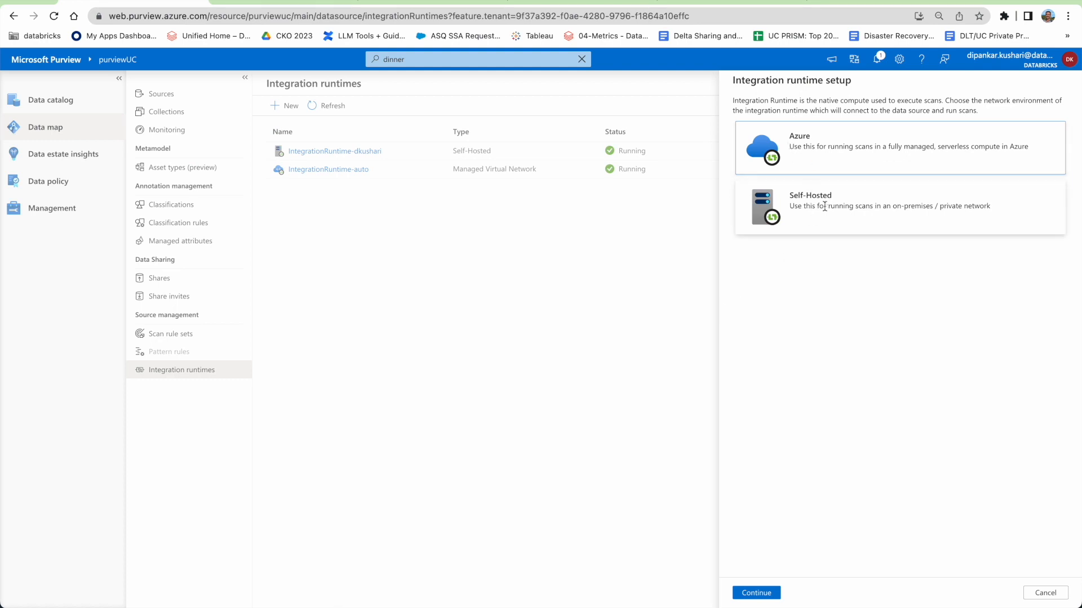
{"action": "left_click", "coordinate": [809, 209]}
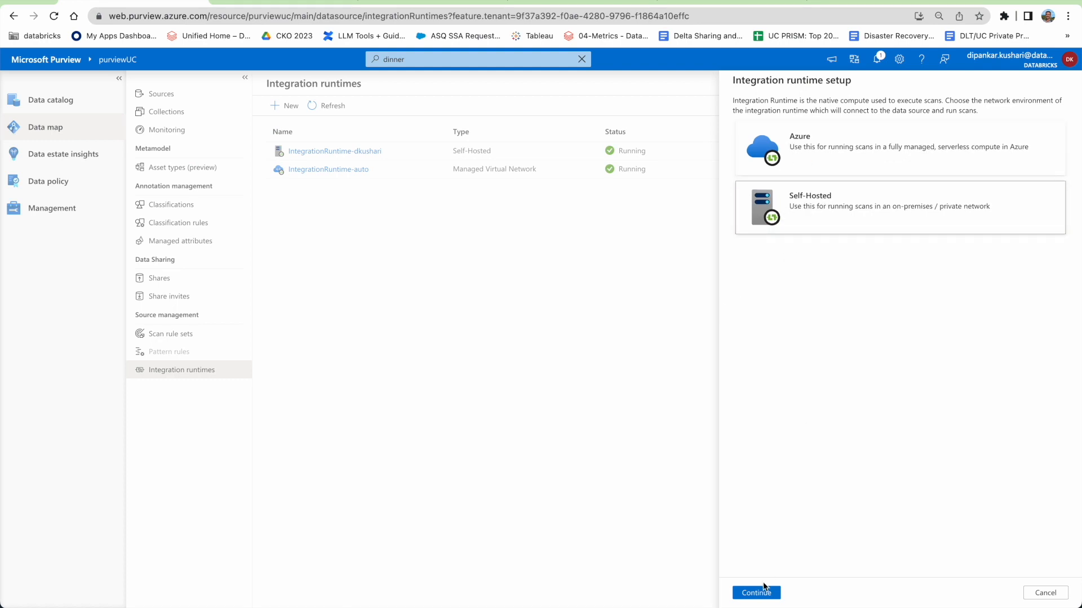
{"action": "left_click", "coordinate": [757, 593]}
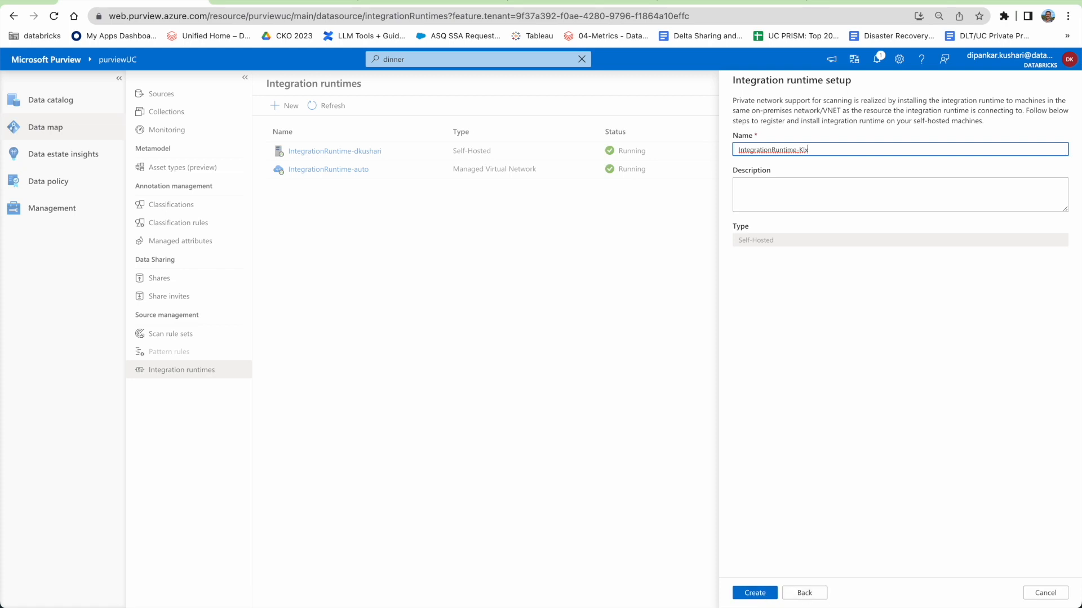
{"action": "left_click", "coordinate": [1044, 592]}
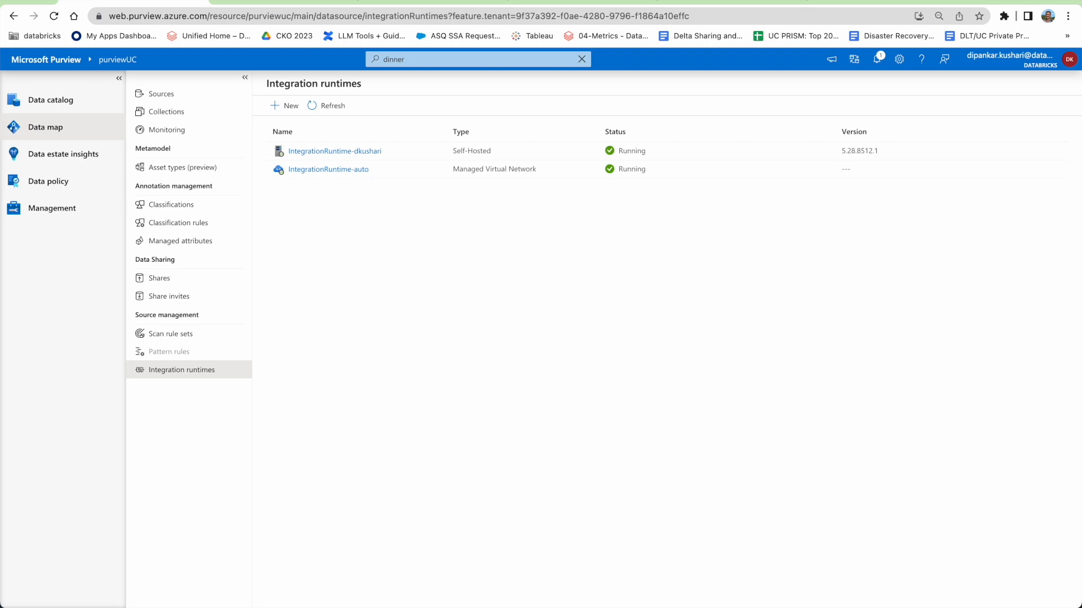
{"action": "key", "text": "super+Tab"}
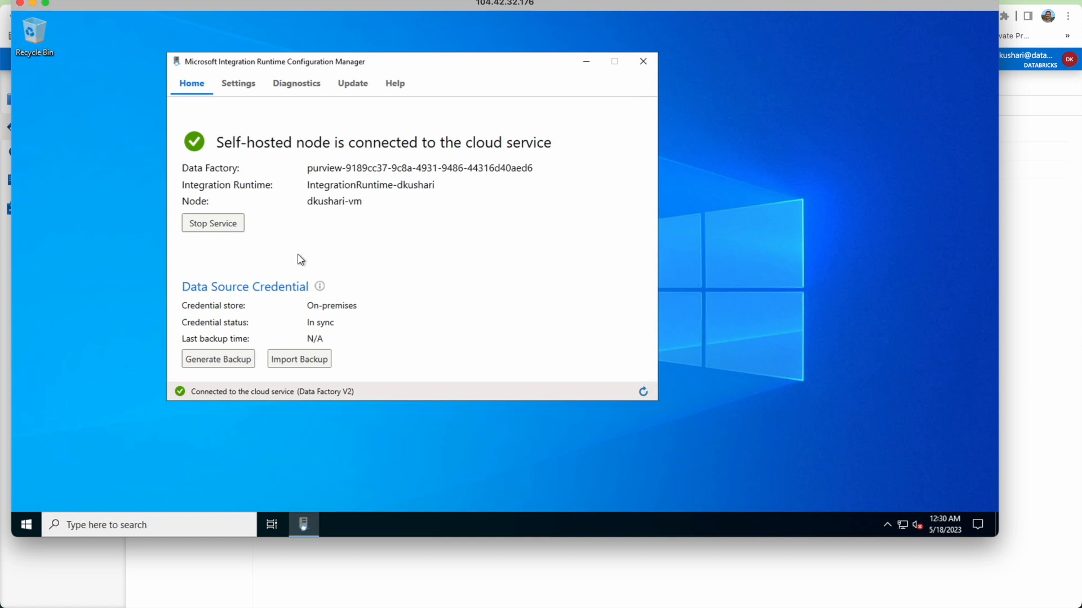
{"action": "left_click", "coordinate": [33, 5]}
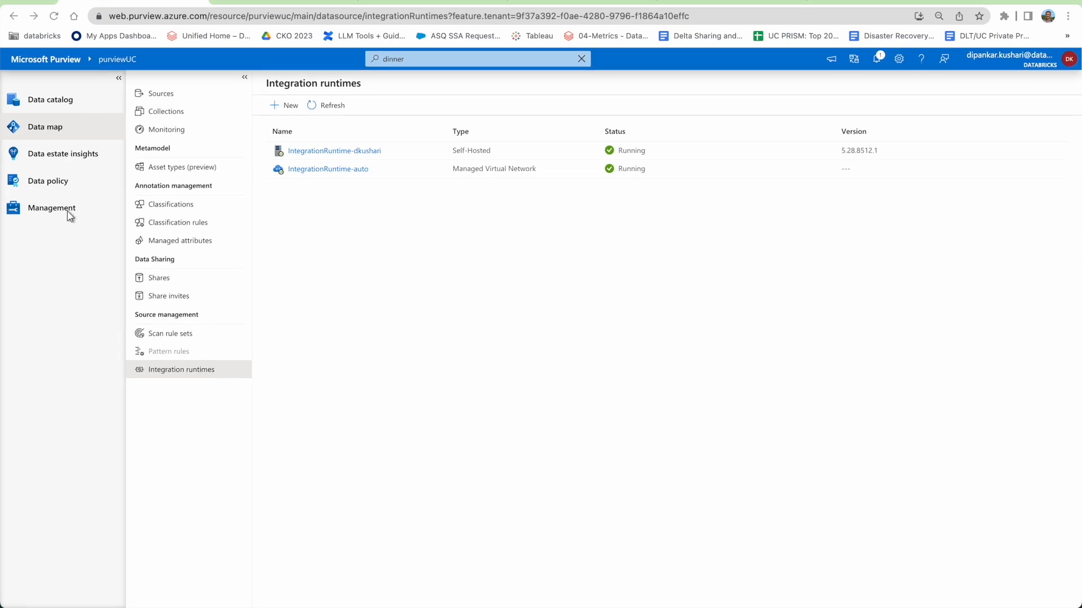
Review stored credentials, then zoom the Sources map twice and pan to the HiveMetastore-dkushari card.
{"action": "left_click", "coordinate": [48, 209]}
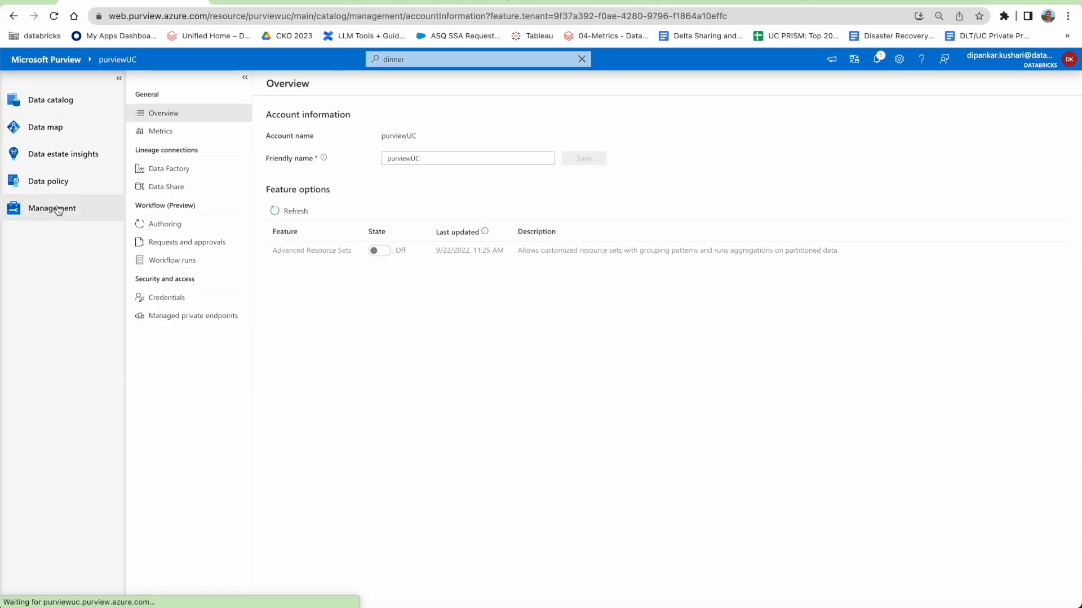
{"action": "left_click", "coordinate": [166, 303]}
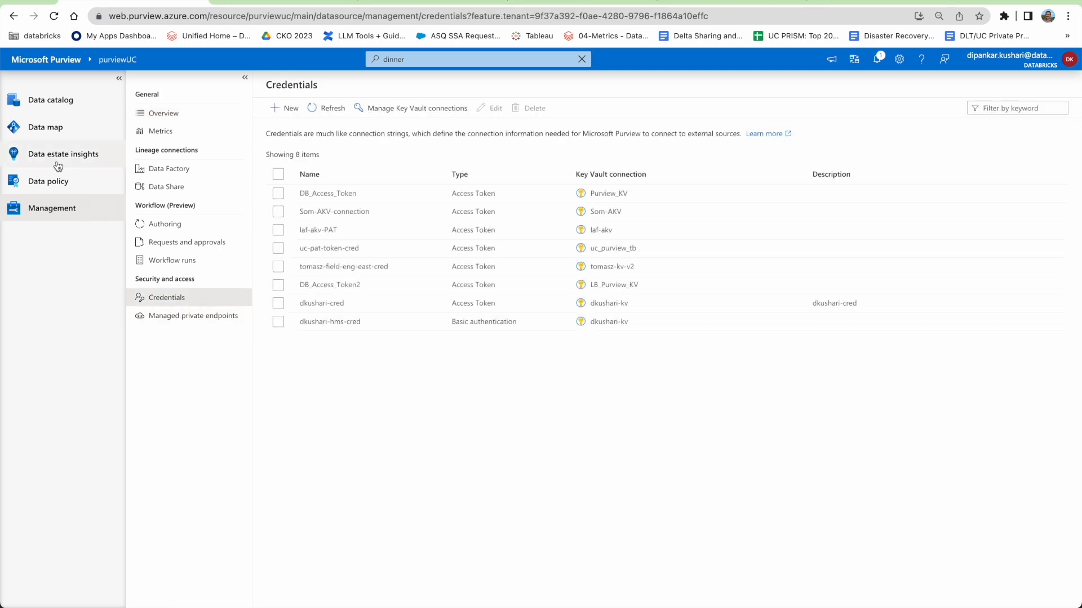
{"action": "left_click", "coordinate": [43, 128]}
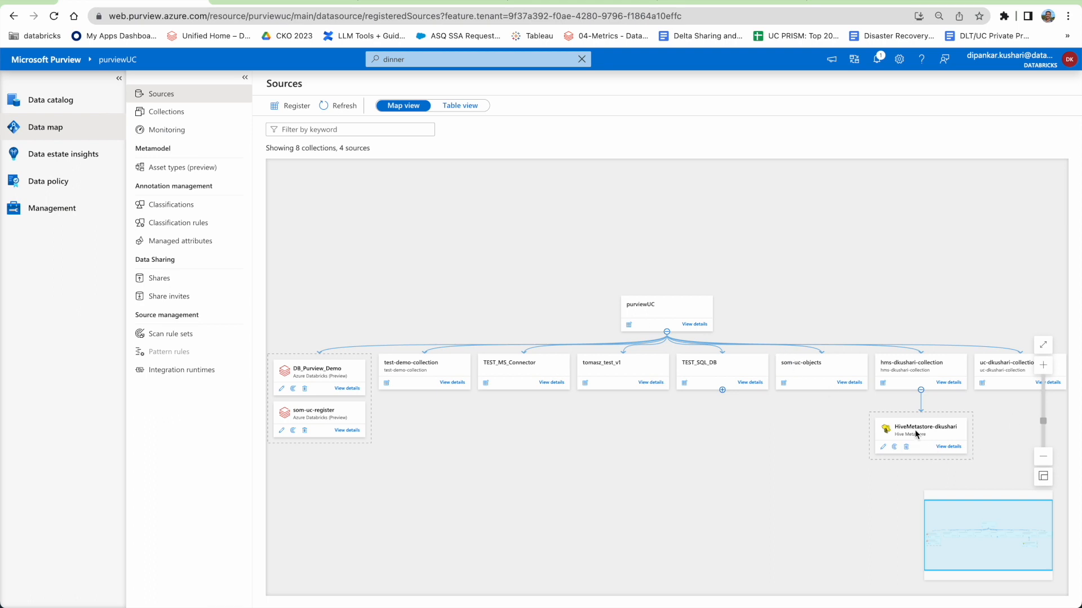
{"action": "left_click", "coordinate": [1043, 365]}
{"action": "left_click", "coordinate": [1042, 365]}
{"action": "left_click_drag", "start_coordinate": [840, 471], "coordinate": [448, 381]}
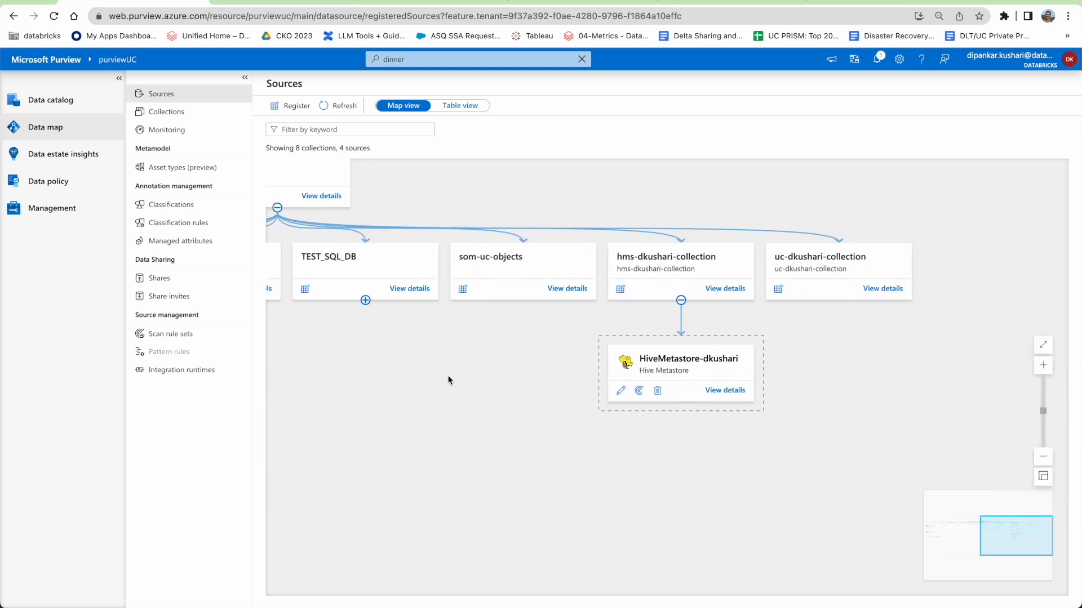
Open the HiveMetastore-dkushari source's edit panel, cancel without changes, and return to the Sources map.
{"action": "left_click", "coordinate": [725, 391]}
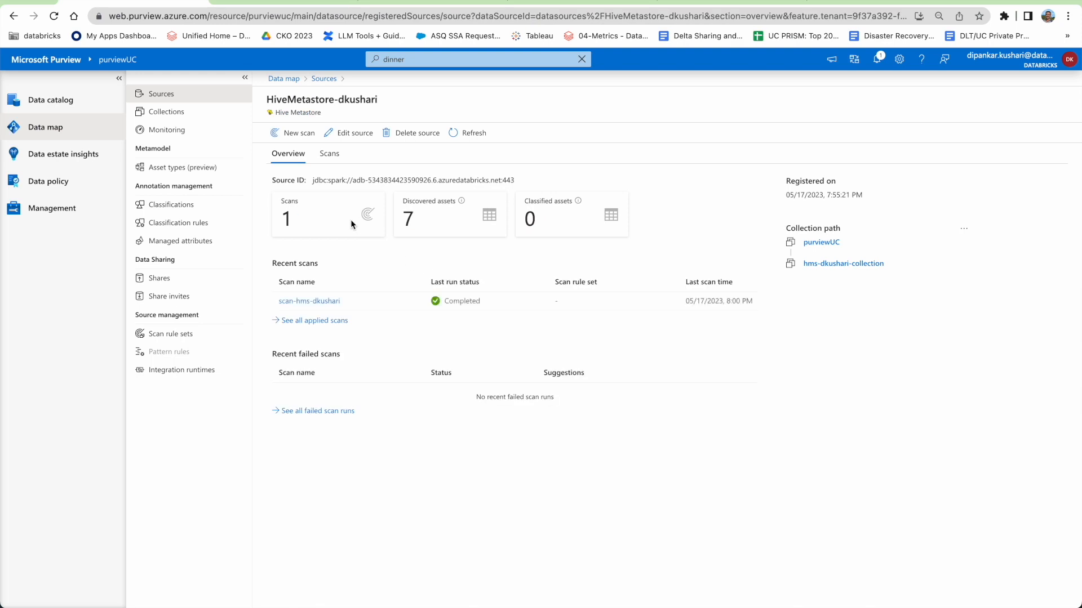
{"action": "left_click", "coordinate": [339, 135]}
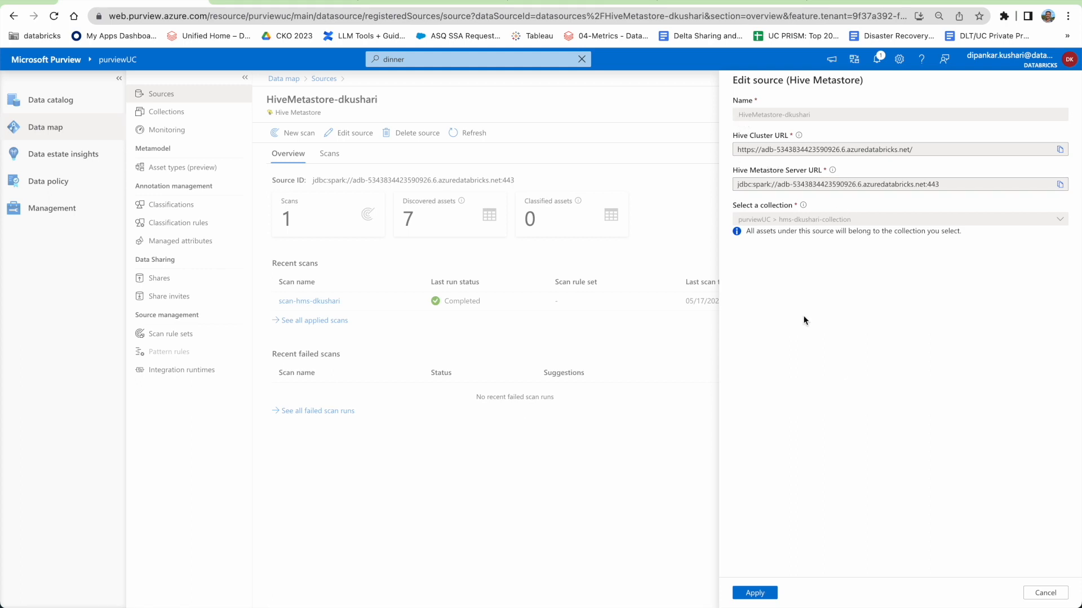
{"action": "left_click", "coordinate": [1044, 593]}
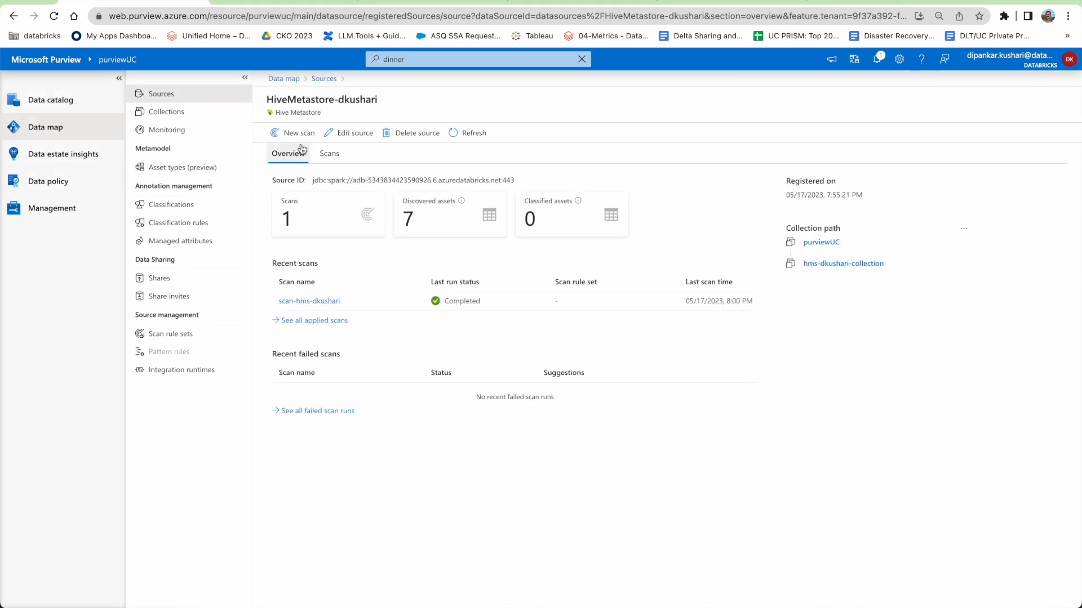
{"action": "left_click", "coordinate": [324, 78]}
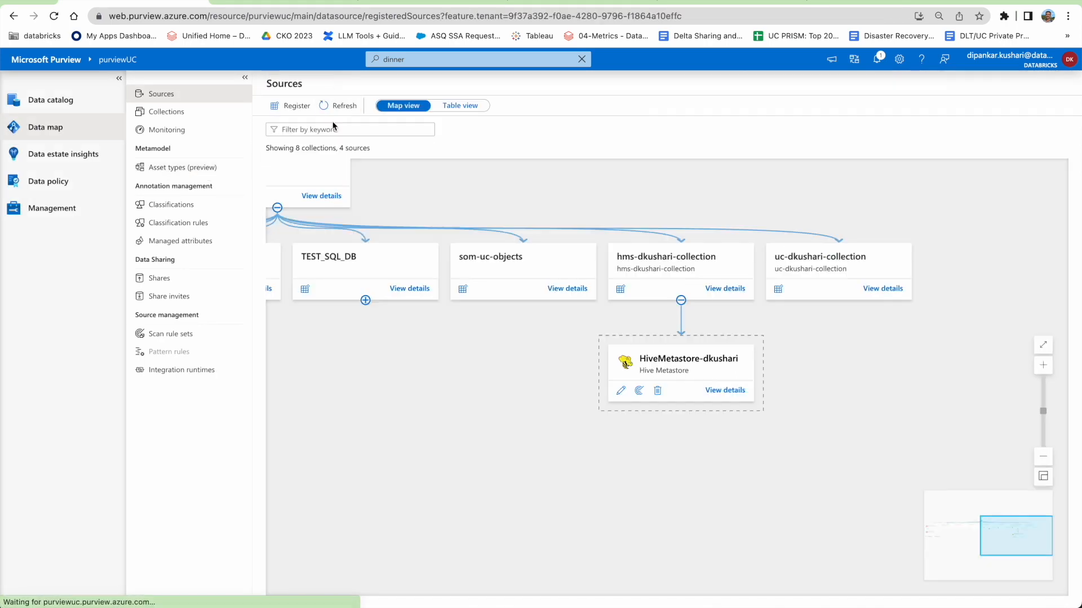
Register a new Hive Metastore source, HiveMetastore-iHg, and focus its empty Hive Cluster URL field.
{"action": "left_click", "coordinate": [292, 109]}
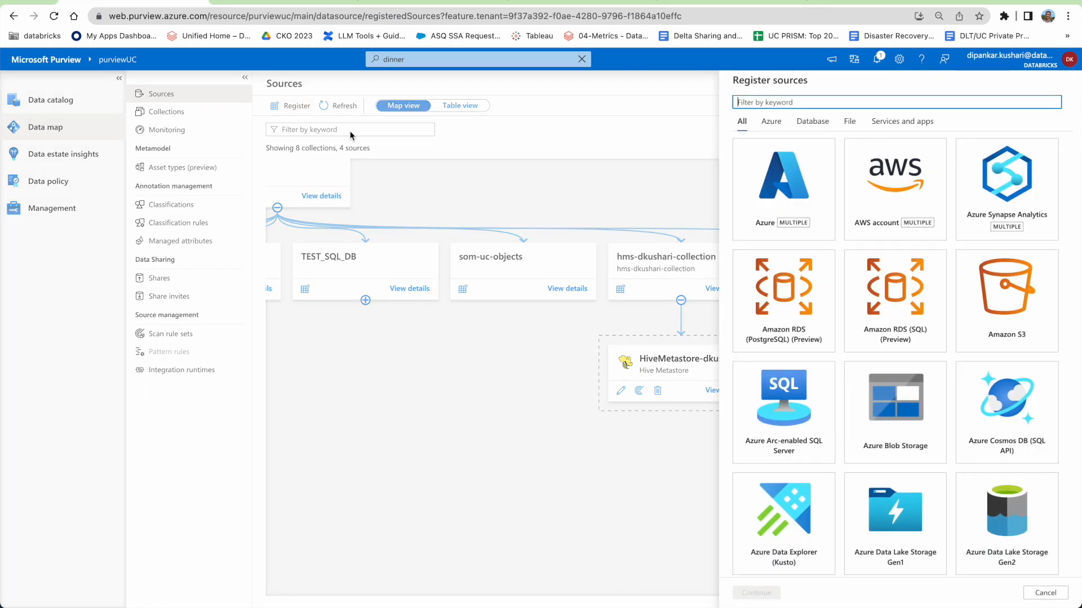
{"action": "scroll", "coordinate": [890, 345], "scroll_direction": "down", "scroll_amount": 10}
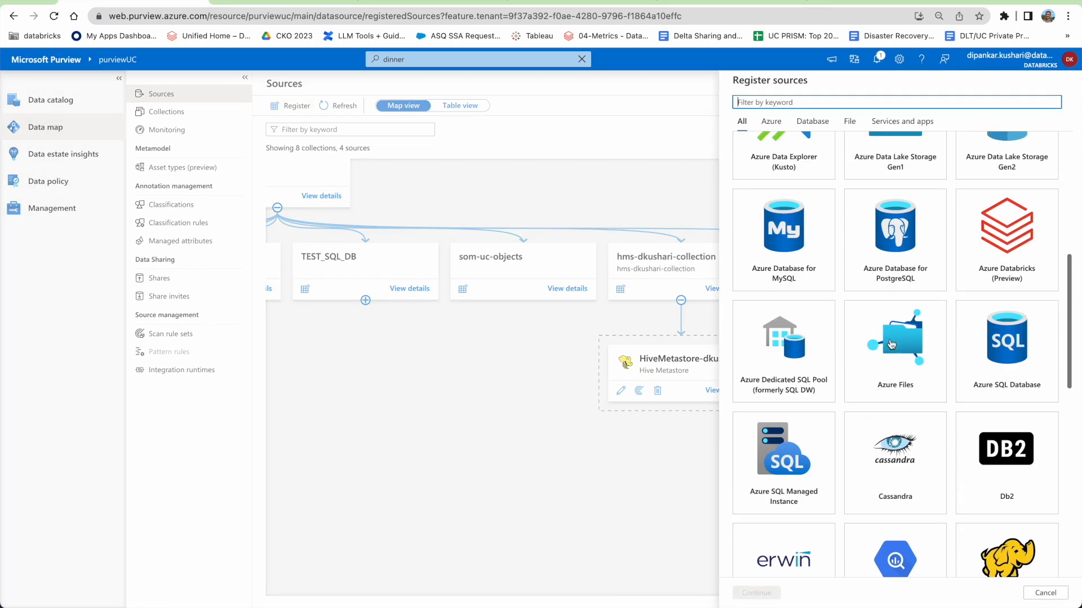
{"action": "scroll", "coordinate": [891, 345], "scroll_direction": "down", "scroll_amount": 2}
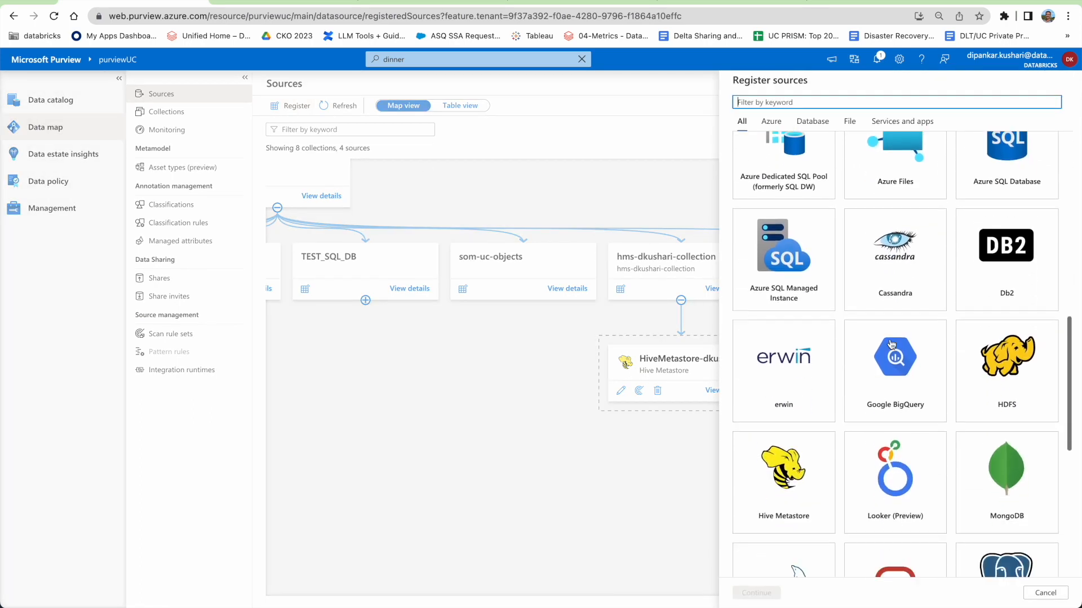
{"action": "left_click", "coordinate": [793, 435]}
{"action": "left_click", "coordinate": [768, 594]}
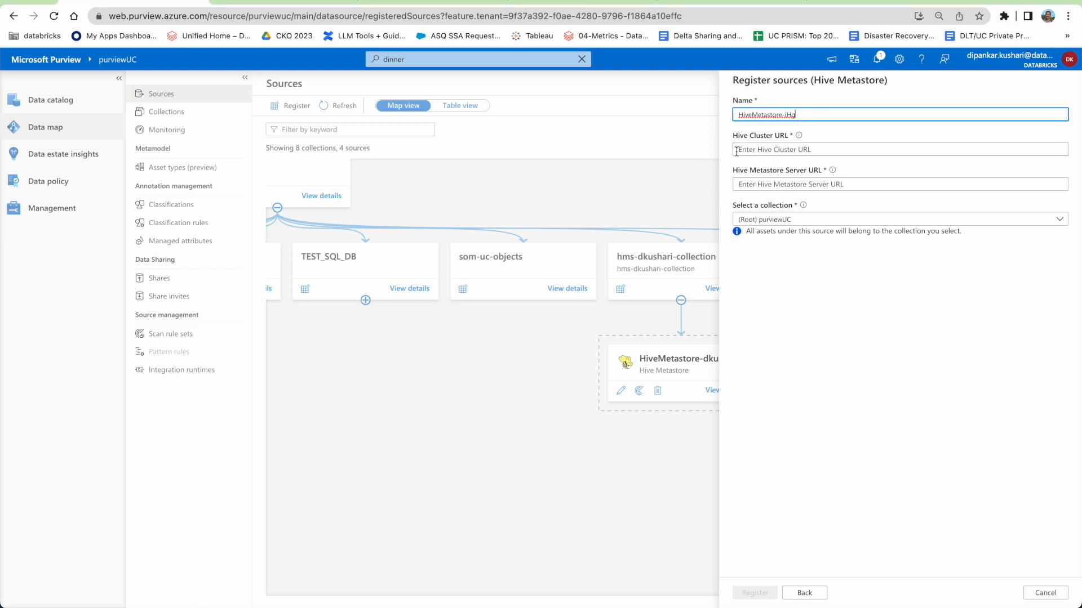
{"action": "left_click_drag", "start_coordinate": [731, 137], "coordinate": [788, 136]}
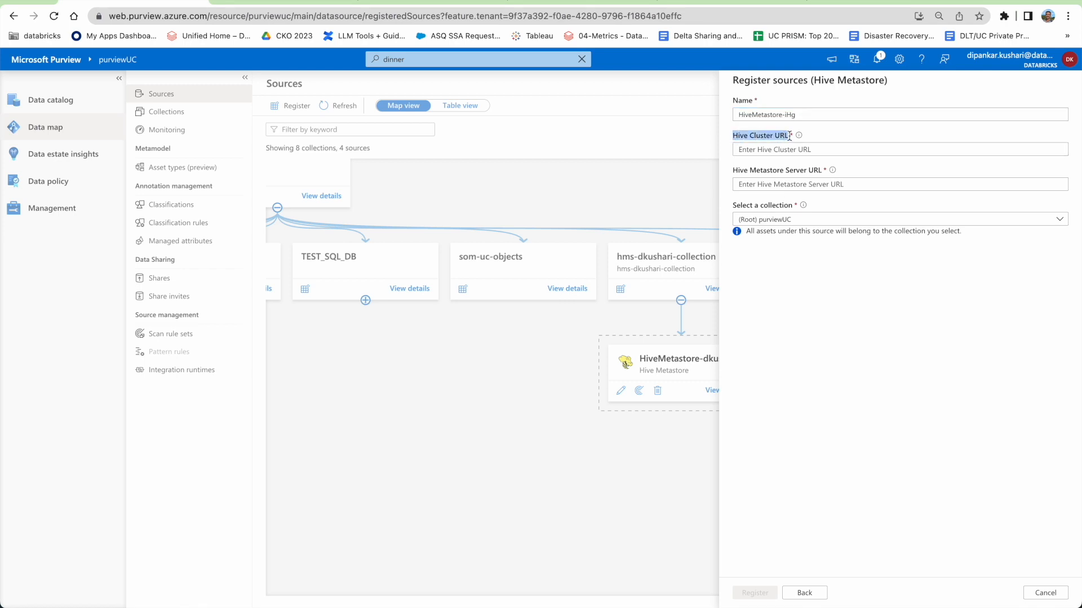
{"action": "left_click", "coordinate": [776, 150]}
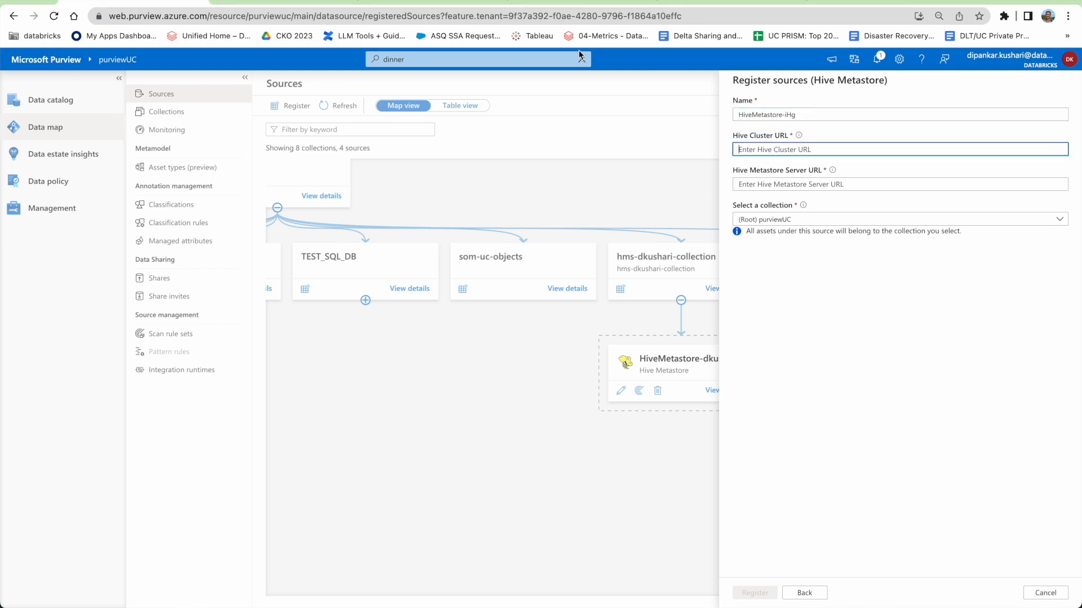
Switch to Databricks and select the Data Science & Engineering persona.
{"action": "left_click", "coordinate": [711, 2]}
{"action": "scroll", "coordinate": [390, 152], "scroll_direction": "up", "scroll_amount": 5}
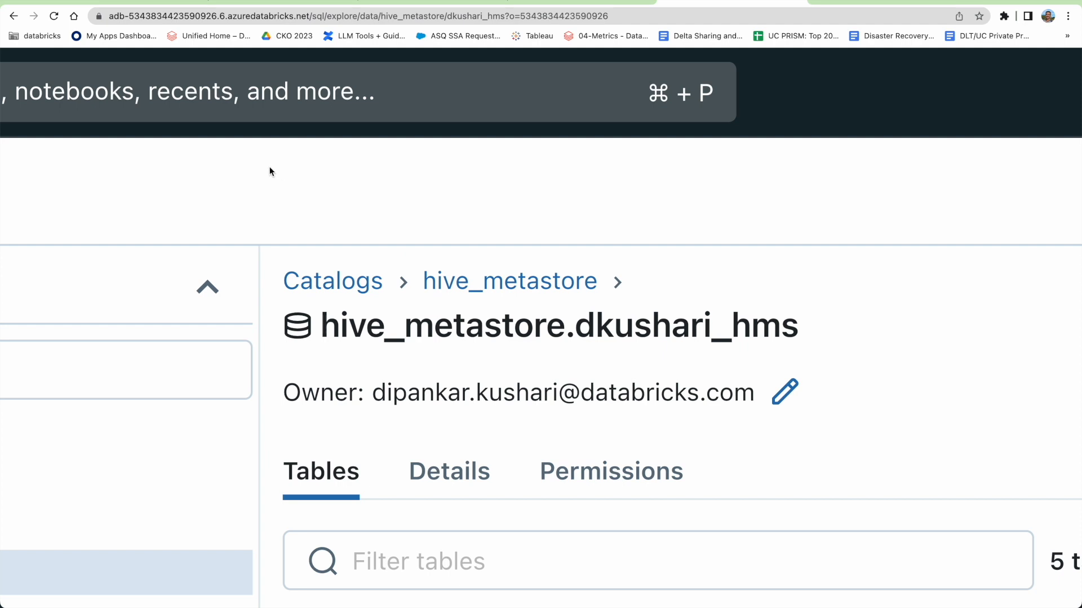
{"action": "scroll", "coordinate": [269, 170], "scroll_direction": "down", "scroll_amount": 5}
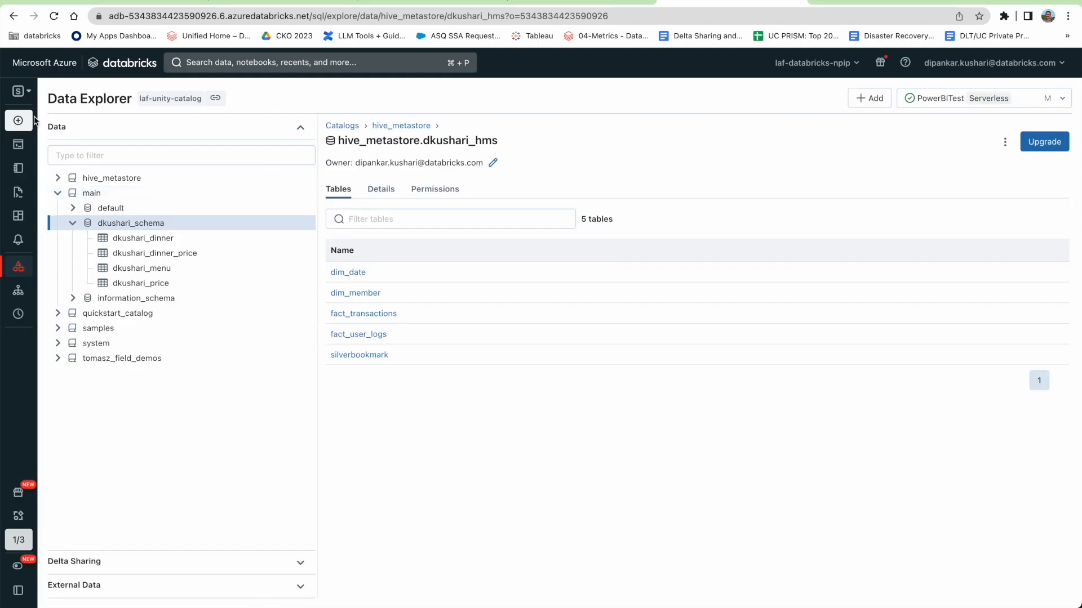
{"action": "left_click", "coordinate": [23, 97]}
{"action": "left_click", "coordinate": [32, 116]}
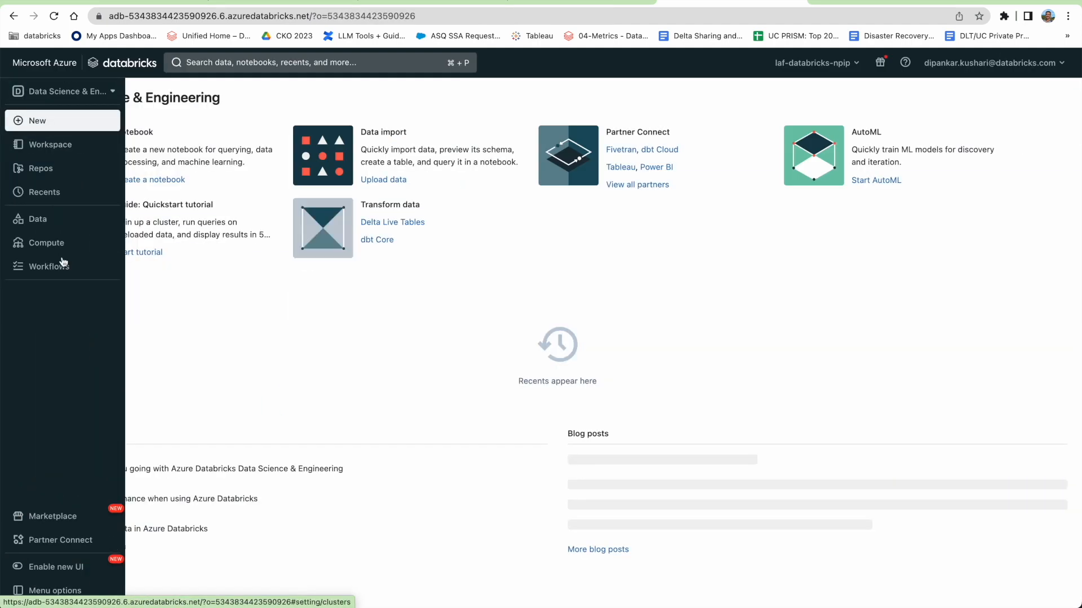
Start the personal cluster (runtime 13.0, 2–8 Standard_DS3_v2 workers) and expand its advanced options.
{"action": "left_click", "coordinate": [48, 243]}
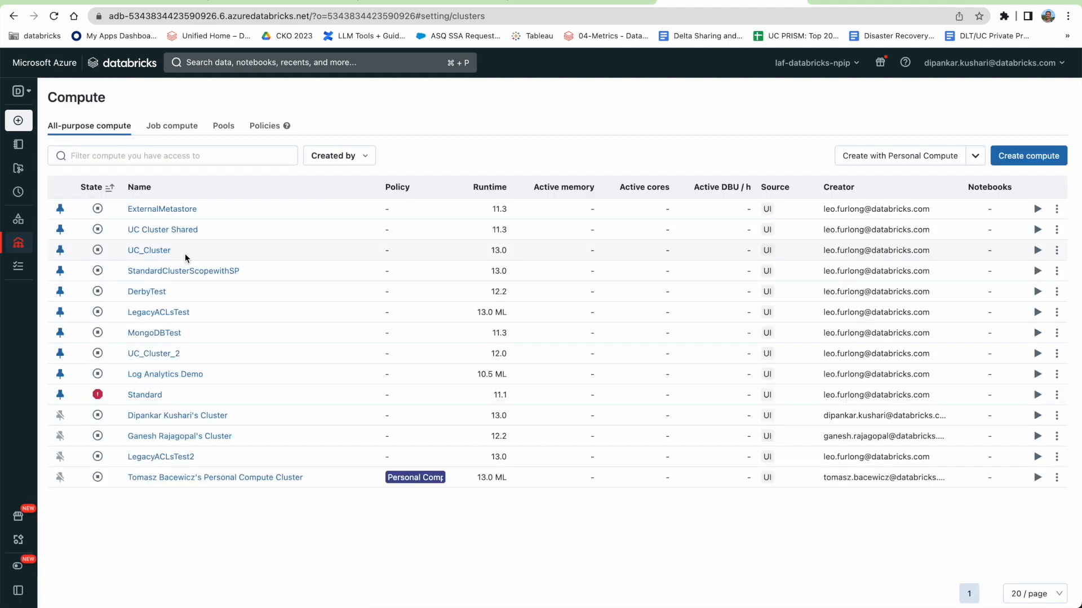
{"action": "left_click", "coordinate": [166, 418]}
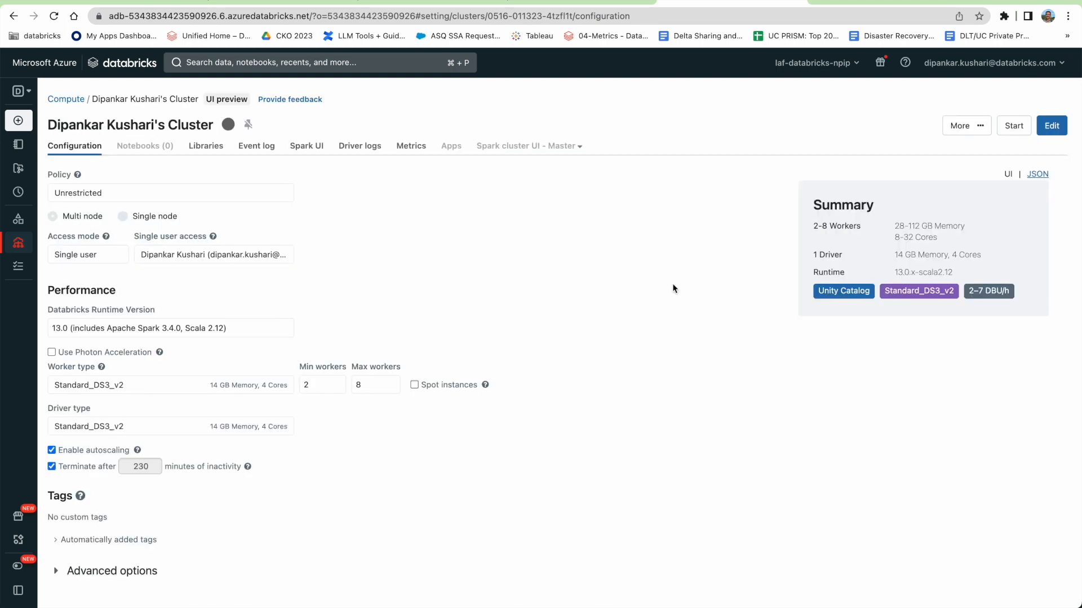
{"action": "left_click", "coordinate": [1011, 127]}
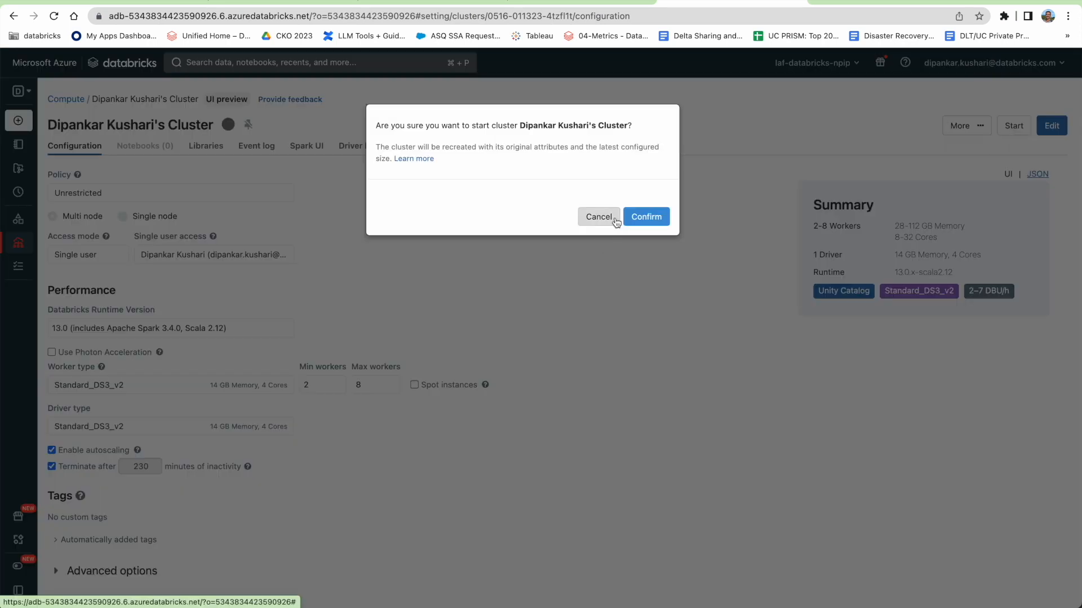
{"action": "left_click", "coordinate": [643, 220]}
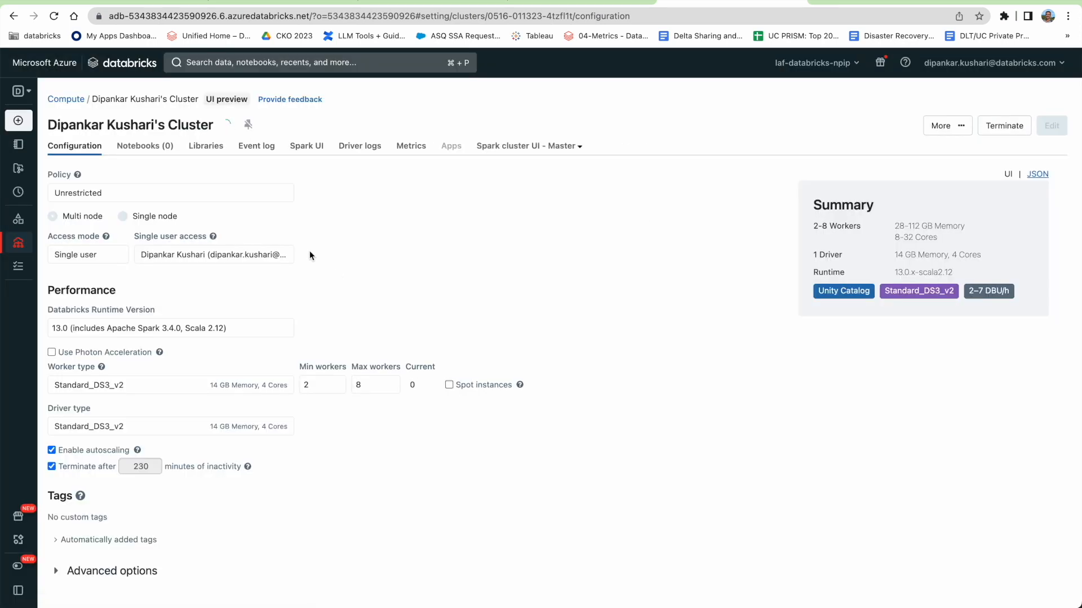
{"action": "left_click", "coordinate": [57, 571]}
Show the cluster's JDBC/ODBC connection details under Advanced options.
{"action": "scroll", "coordinate": [192, 326], "scroll_direction": "down", "scroll_amount": 4}
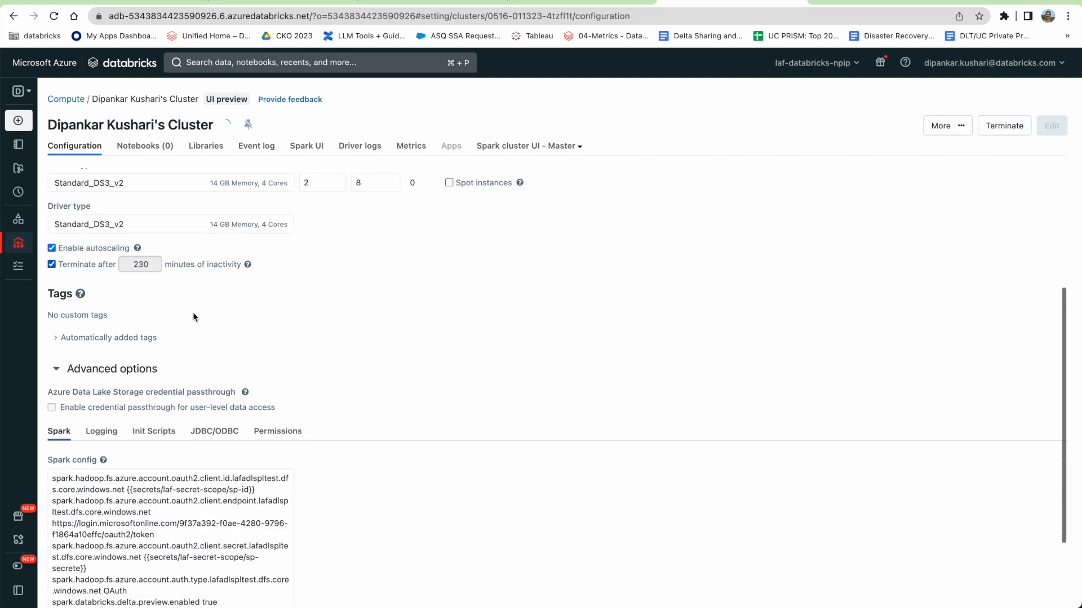
{"action": "scroll", "coordinate": [193, 317], "scroll_direction": "down", "scroll_amount": 2}
{"action": "left_click", "coordinate": [204, 321]}
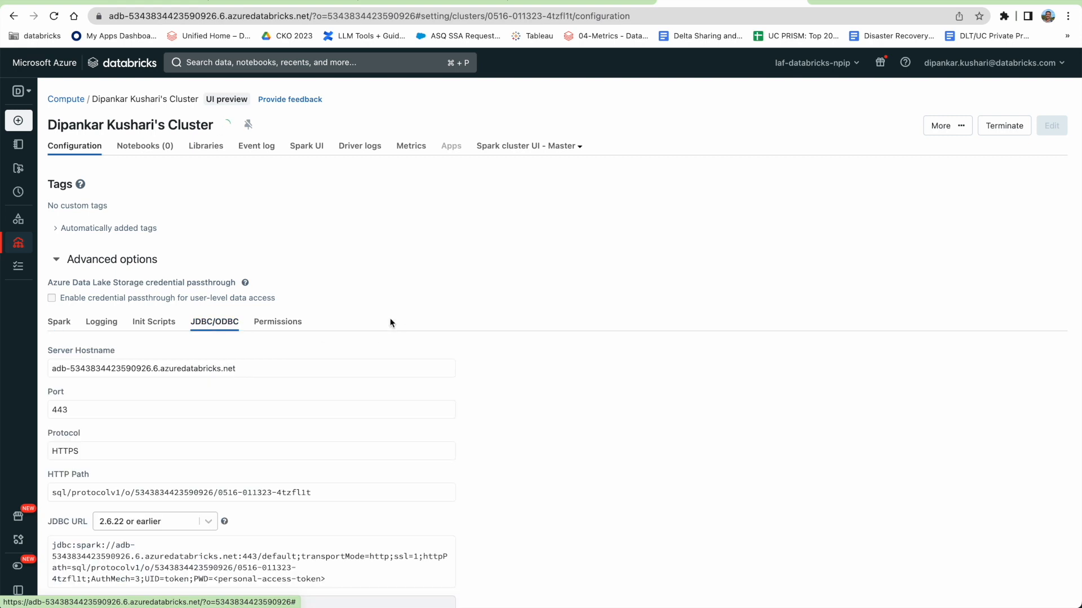
Select the workspace address up to its domain, then return to the HiveMetastore-iHg registration form.
{"action": "scroll", "coordinate": [392, 321], "scroll_direction": "down", "scroll_amount": 1}
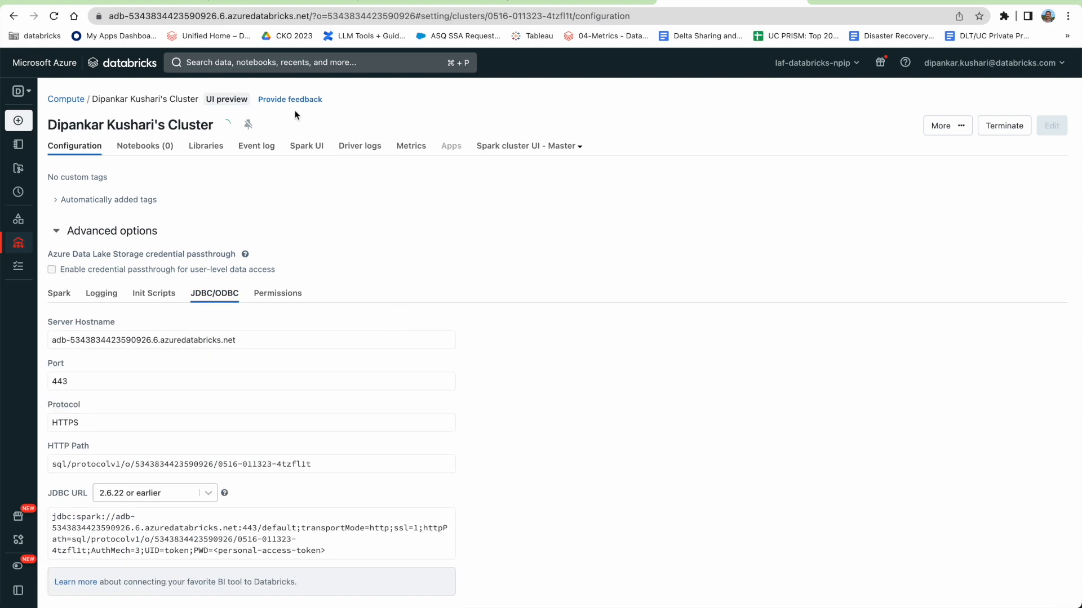
{"action": "left_click", "coordinate": [145, 16]}
{"action": "left_click", "coordinate": [145, 16]}
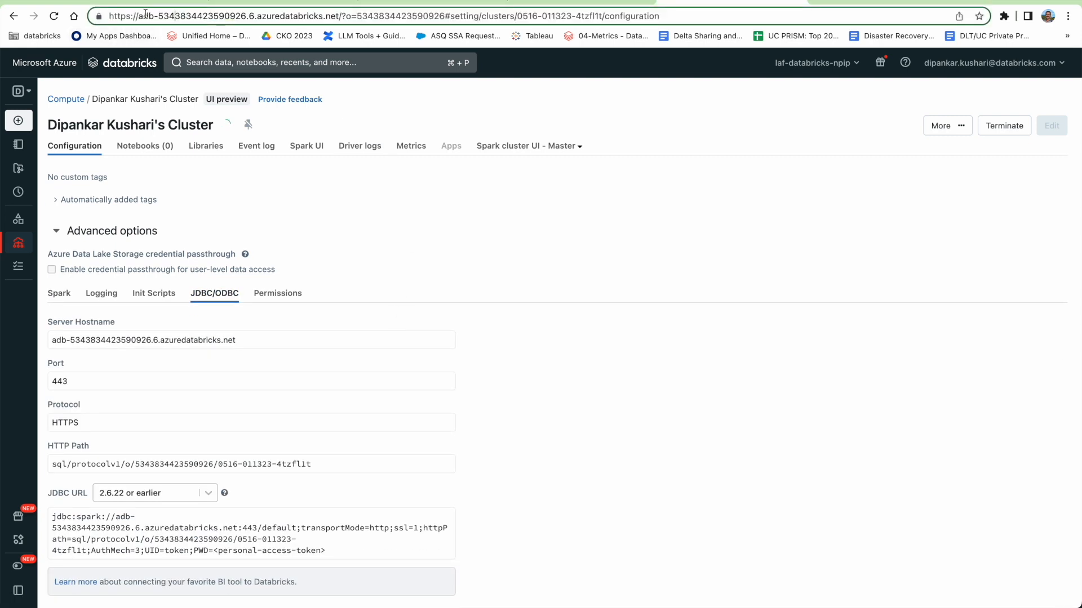
{"action": "left_click", "coordinate": [98, 16]}
{"action": "left_click", "coordinate": [99, 16]}
{"action": "left_click_drag", "start_coordinate": [110, 16], "coordinate": [340, 16]}
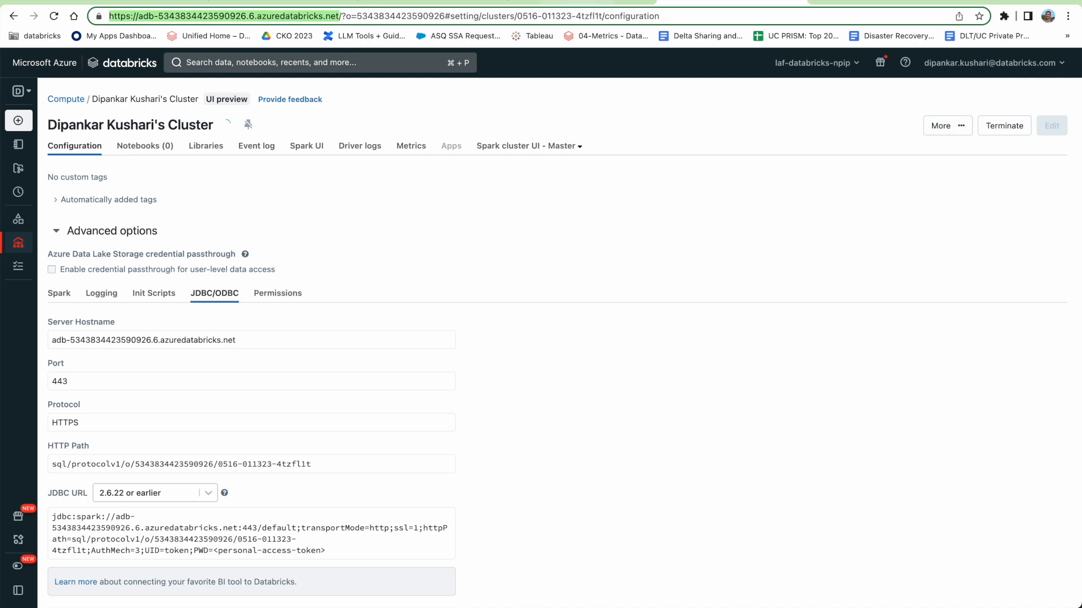
{"action": "left_click", "coordinate": [133, 2]}
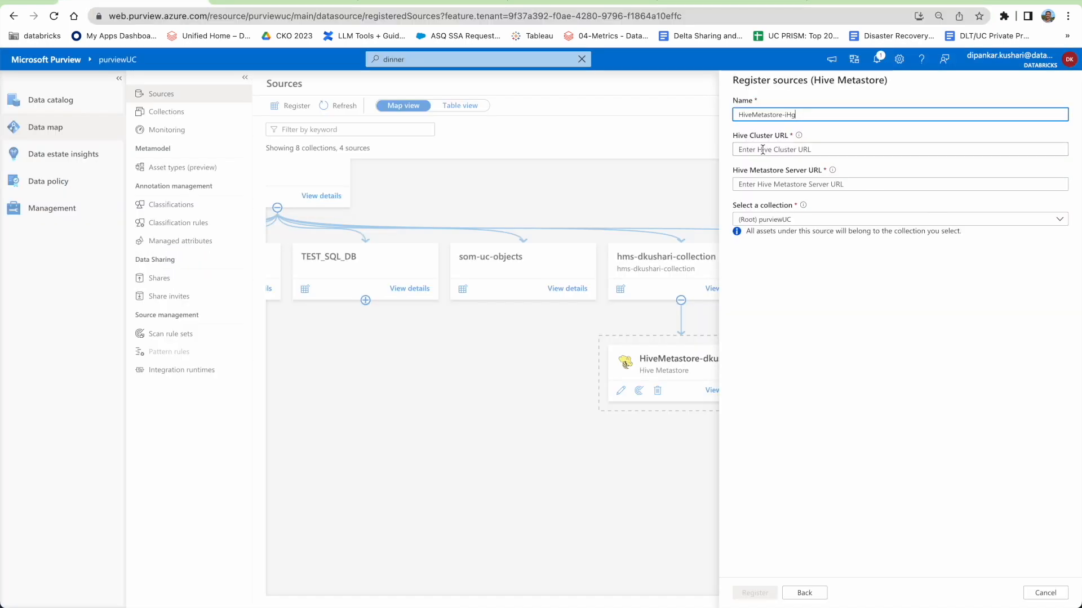
Discard the new registration and open the existing HiveMetastore-dkushari source's edit panel to check its Hive Cluster URL.
{"action": "left_click", "coordinate": [1037, 597]}
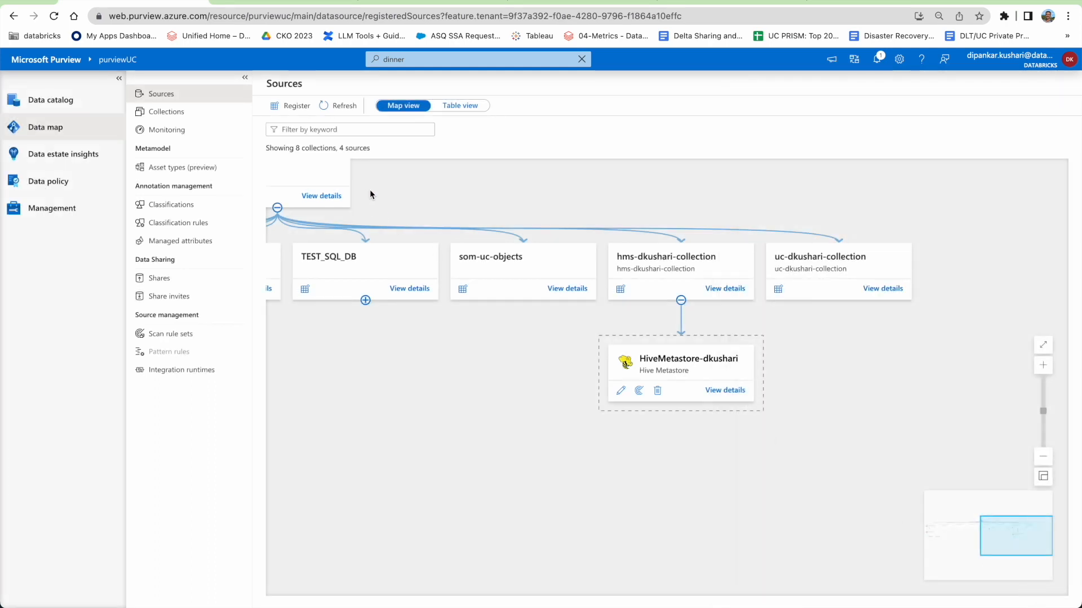
{"action": "scroll", "coordinate": [728, 396], "scroll_direction": "down", "scroll_amount": 1}
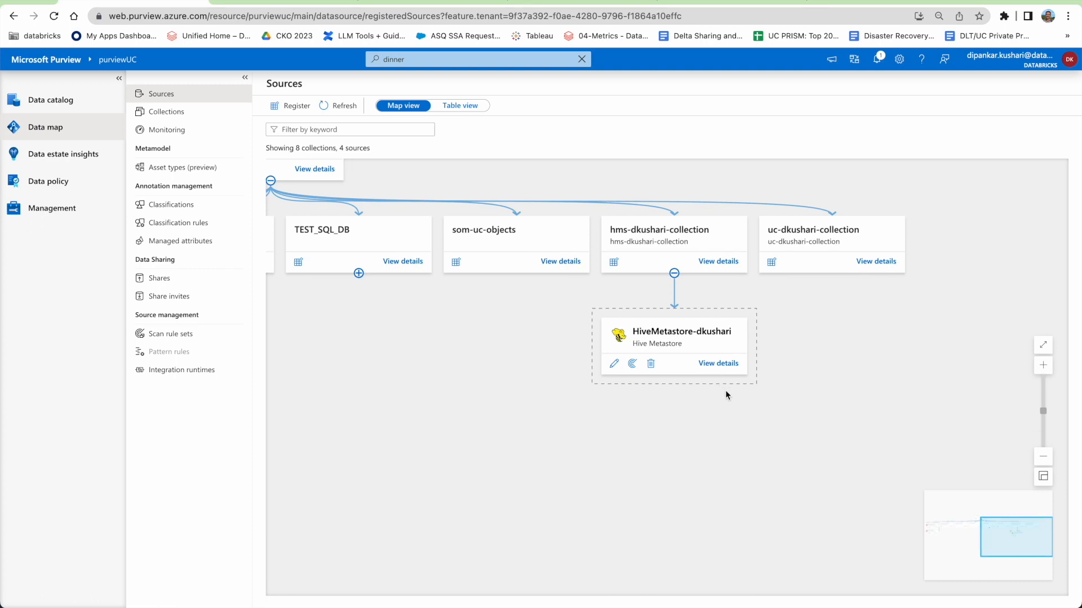
{"action": "left_click", "coordinate": [713, 365]}
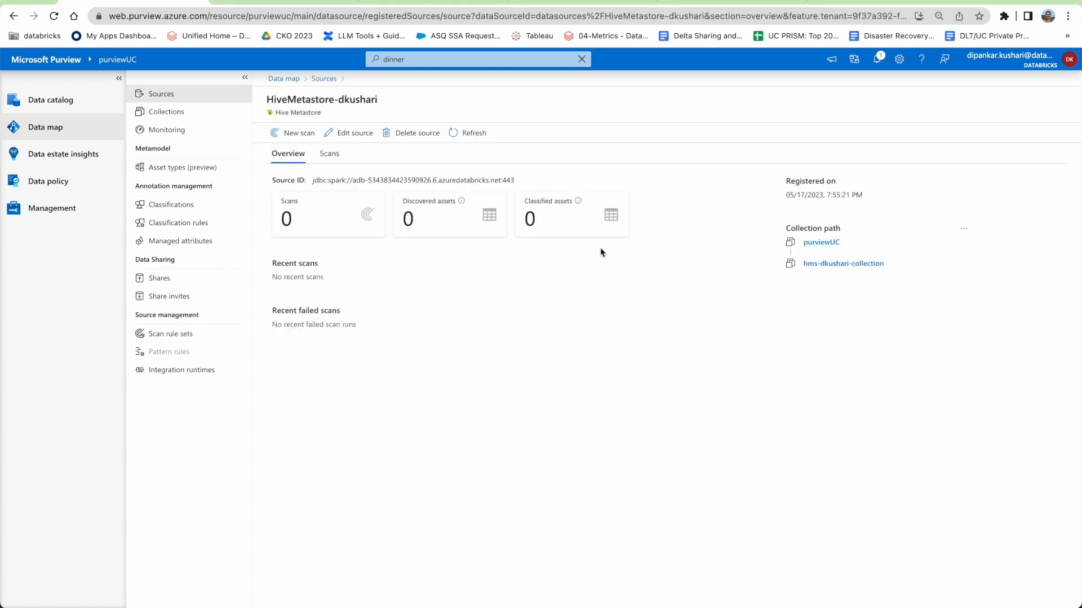
{"action": "left_click", "coordinate": [346, 133]}
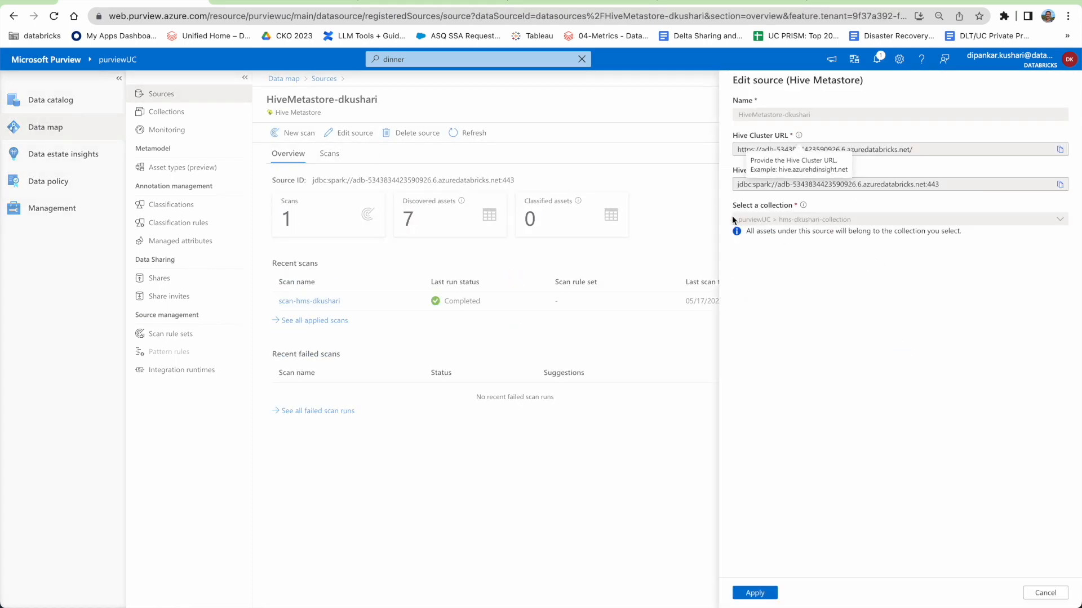
{"action": "left_click", "coordinate": [929, 151]}
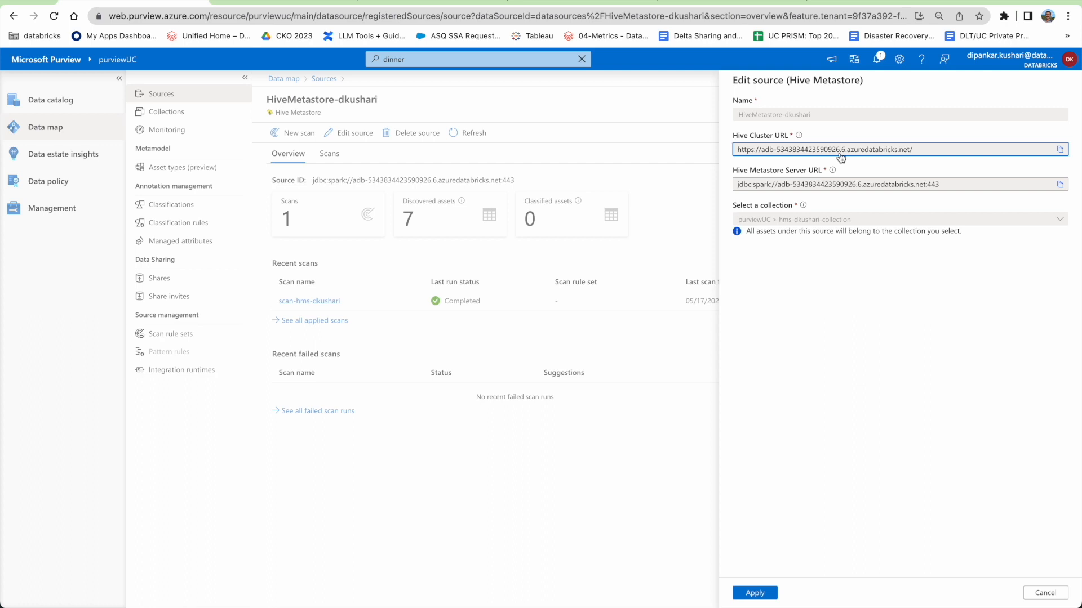
Compare the source settings against the cluster's JDBC URL up to port 443, then close without changes.
{"action": "left_click", "coordinate": [713, 2]}
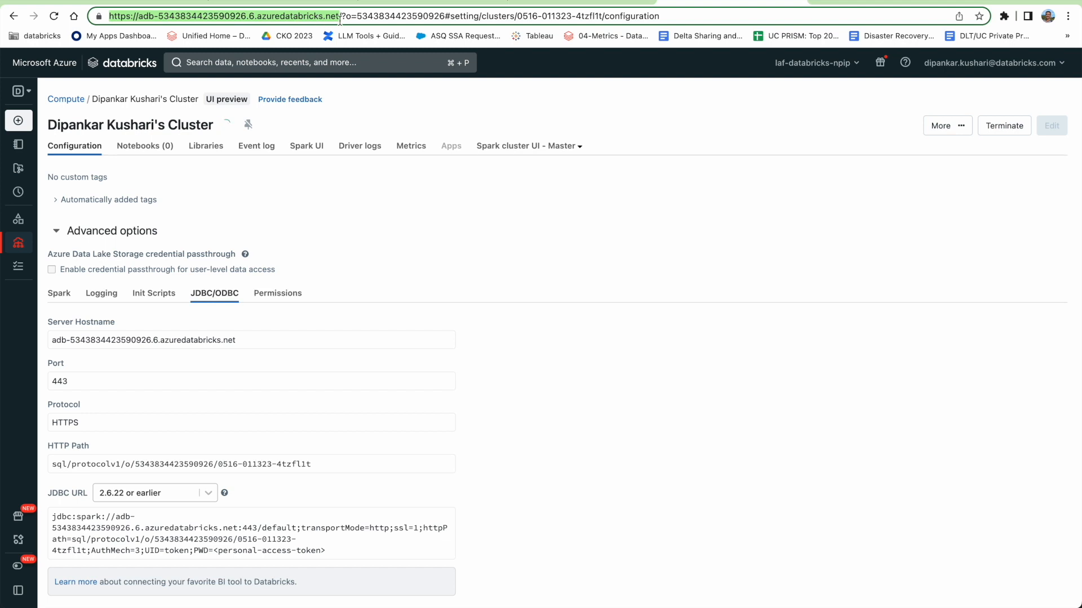
{"action": "left_click", "coordinate": [220, 3]}
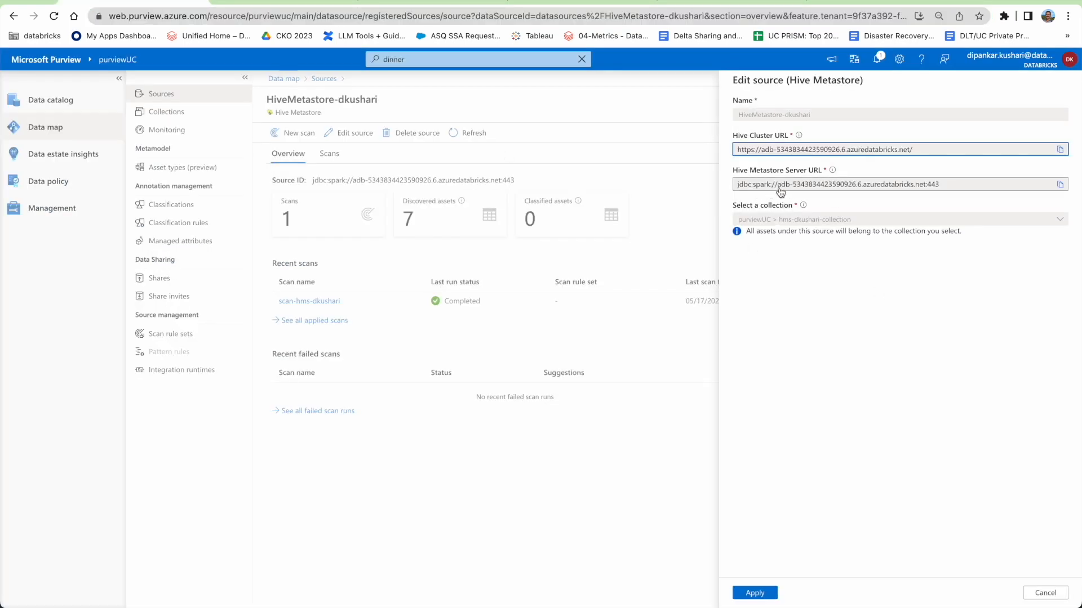
{"action": "left_click", "coordinate": [697, 3]}
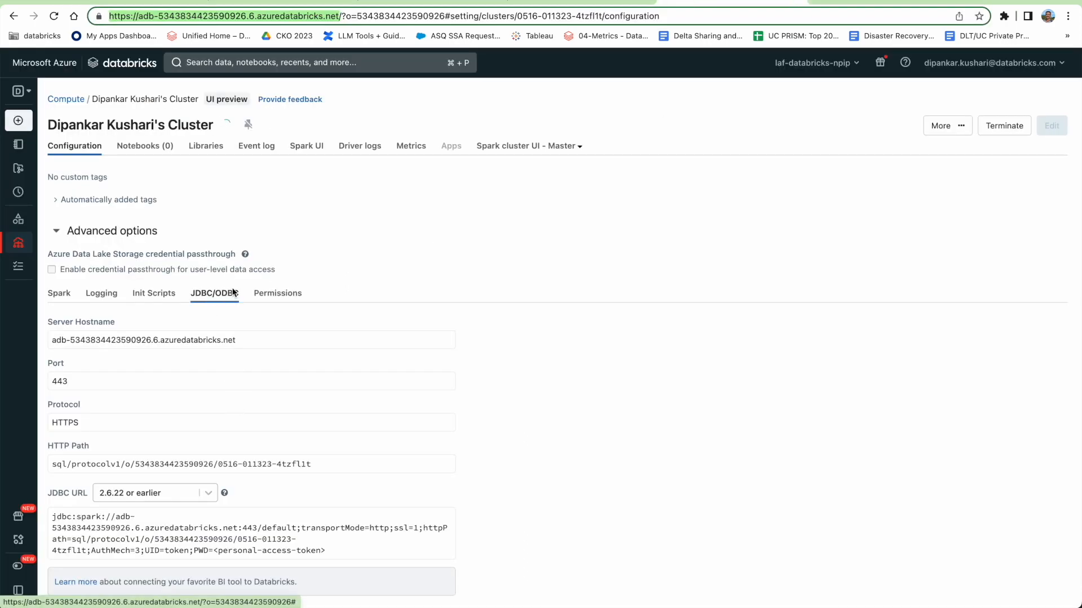
{"action": "scroll", "coordinate": [367, 229], "scroll_direction": "up", "scroll_amount": 3}
{"action": "scroll", "coordinate": [404, 361], "scroll_direction": "down", "scroll_amount": 3}
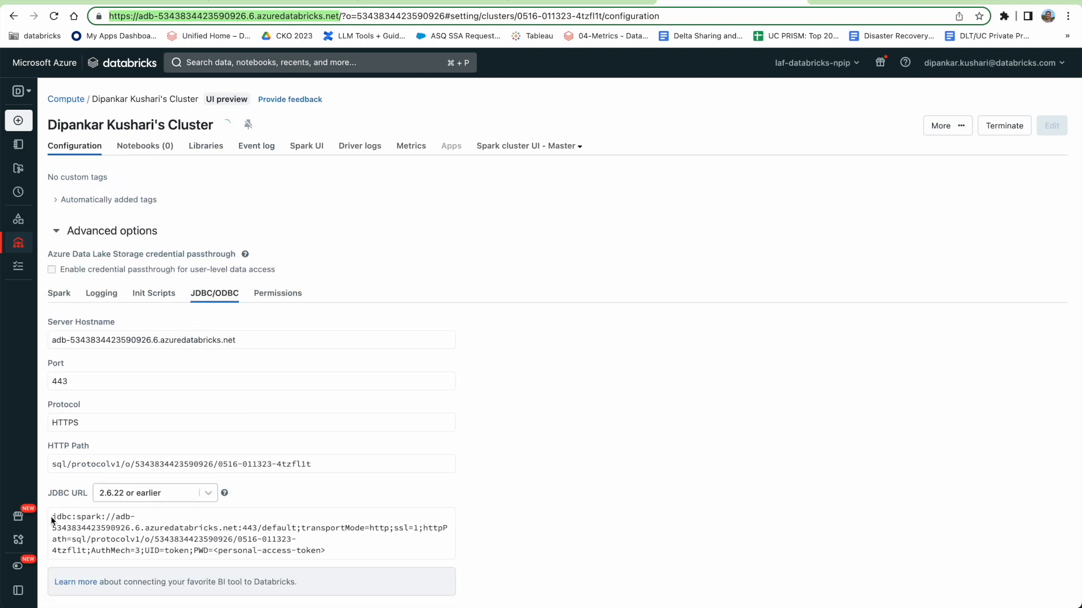
{"action": "left_click_drag", "start_coordinate": [53, 516], "coordinate": [257, 528]}
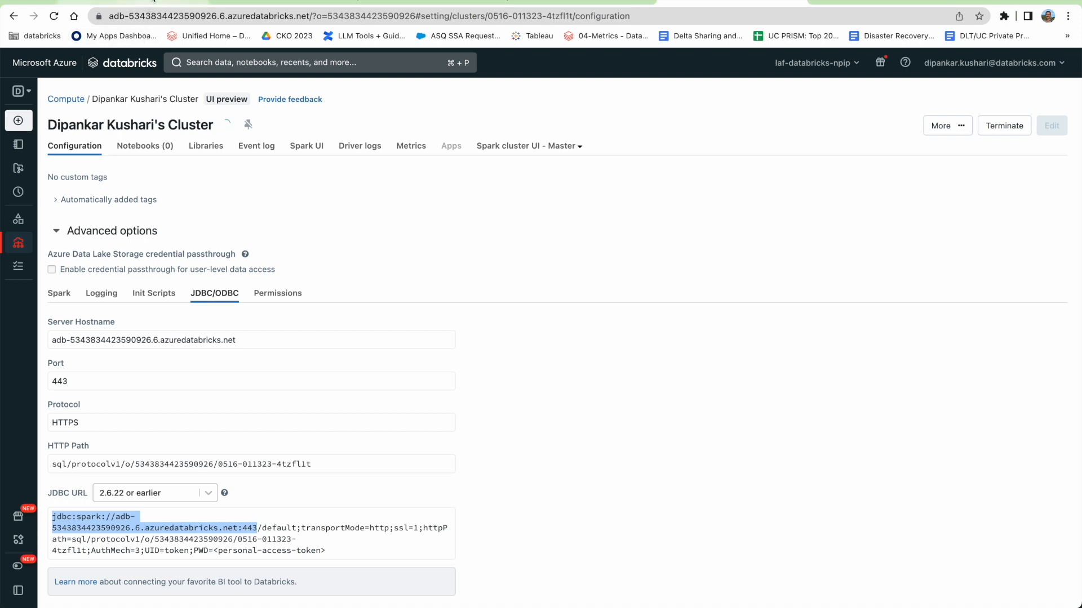
{"action": "left_click", "coordinate": [146, 2]}
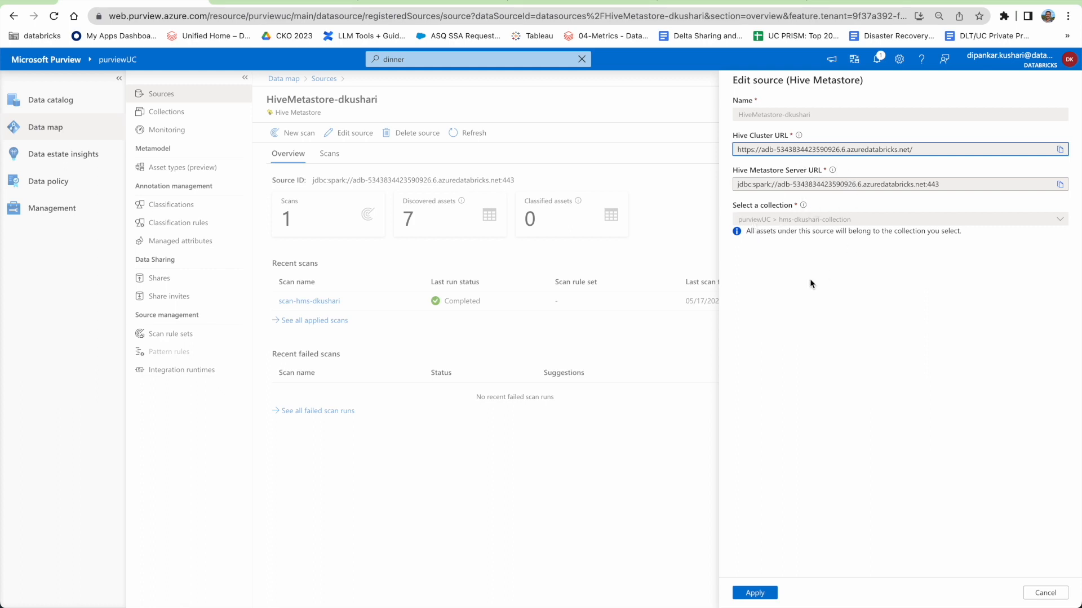
{"action": "left_click", "coordinate": [1045, 593]}
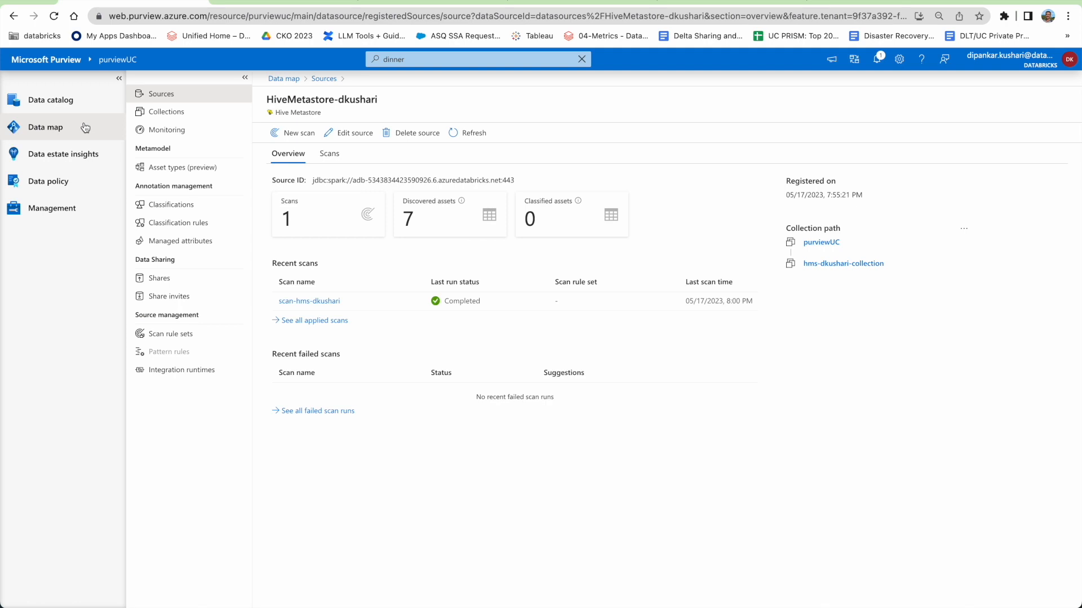
{"action": "left_click", "coordinate": [160, 116]}
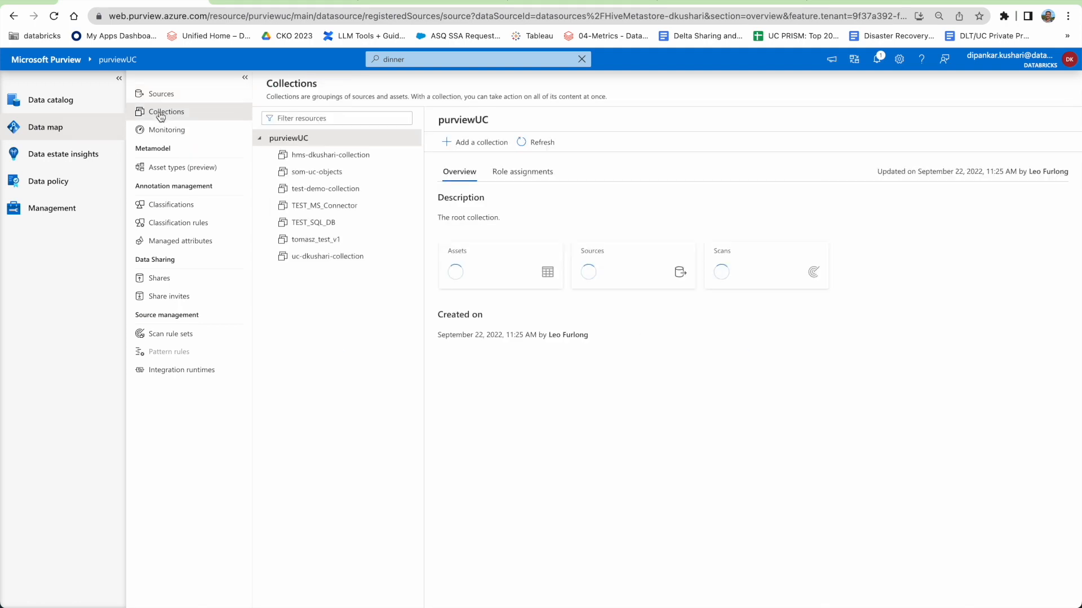
{"action": "left_click", "coordinate": [459, 142]}
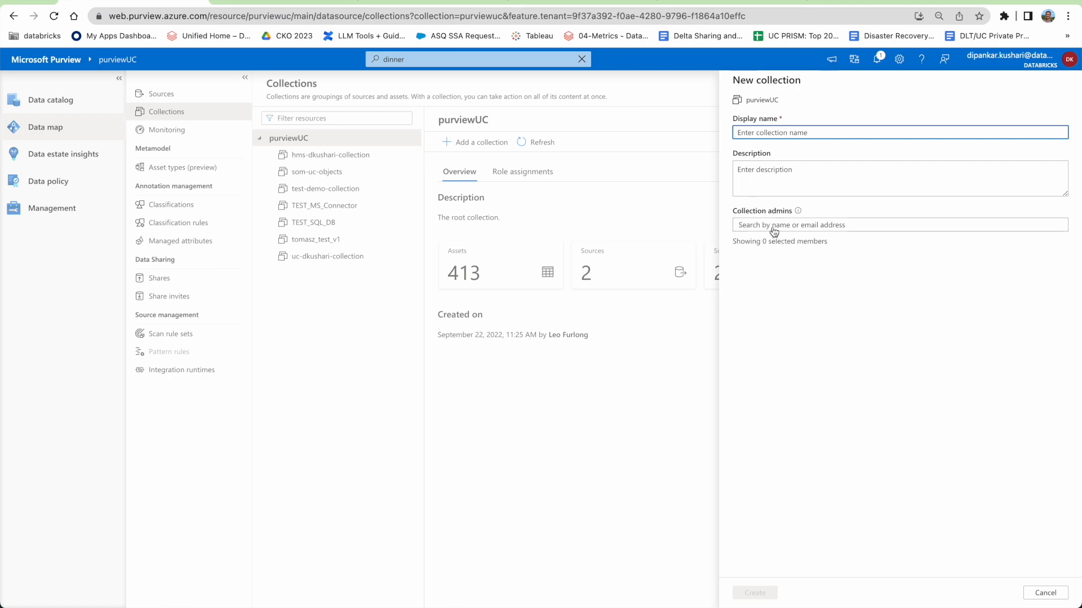
{"action": "left_click", "coordinate": [1043, 592]}
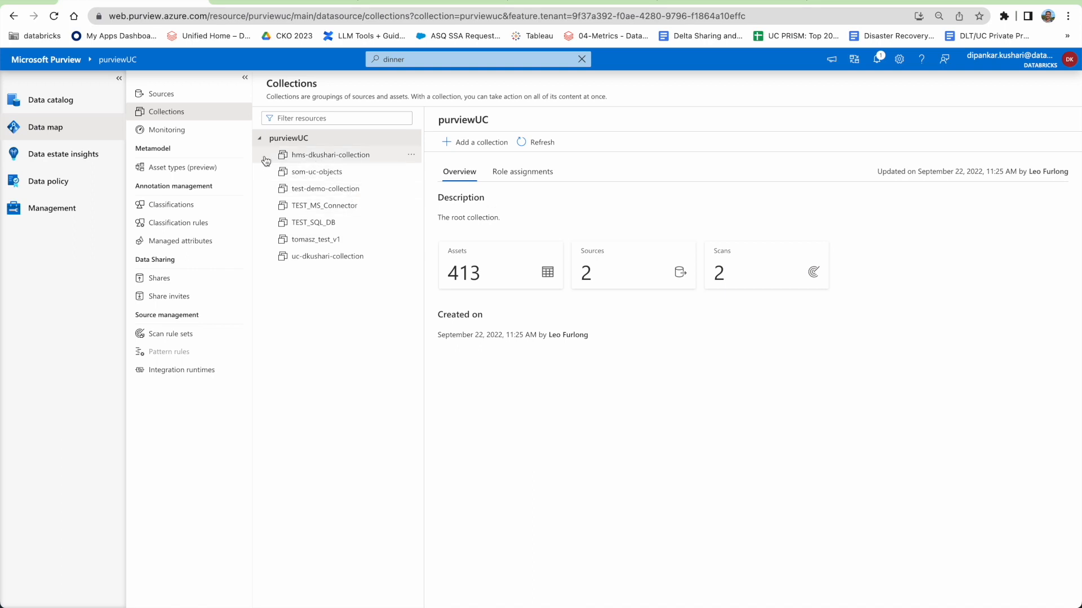
{"action": "left_click", "coordinate": [158, 96]}
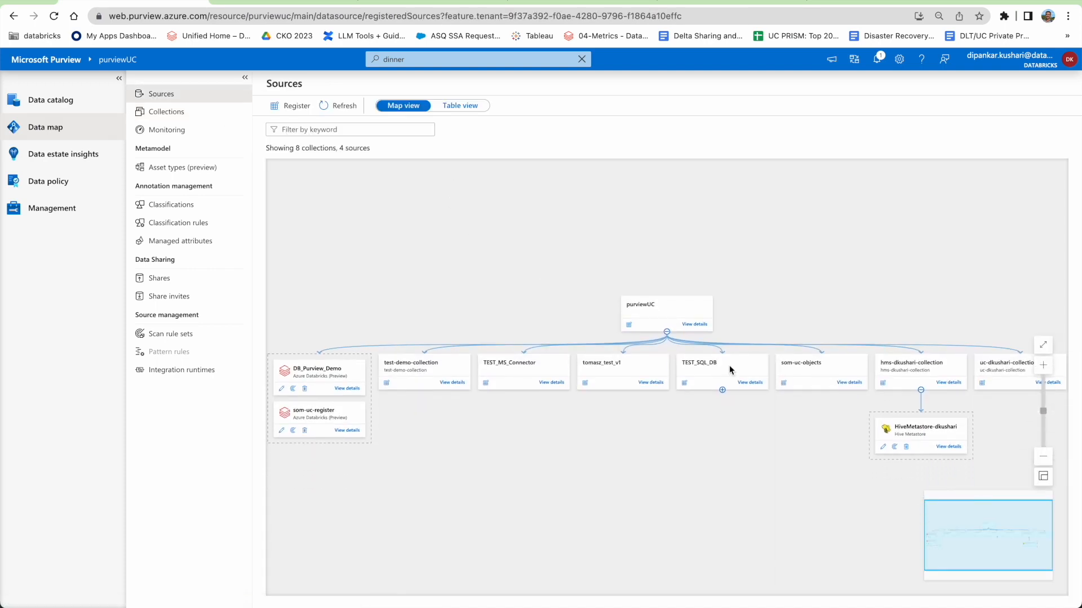
{"action": "left_click", "coordinate": [953, 447]}
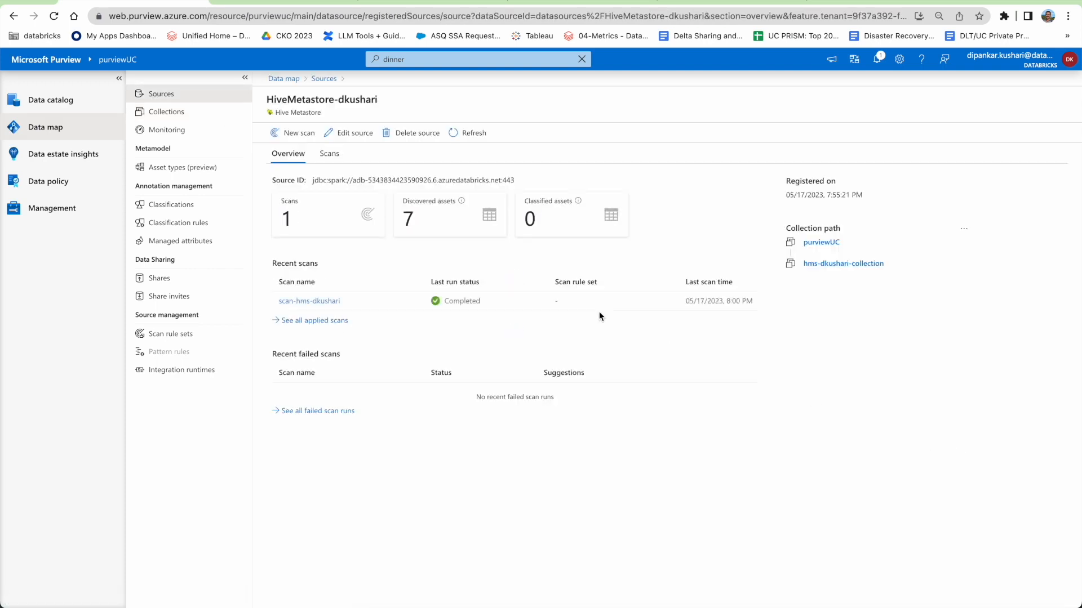
Cancel out of the source settings and review the existing scan's settings from its run history.
{"action": "left_click", "coordinate": [353, 133]}
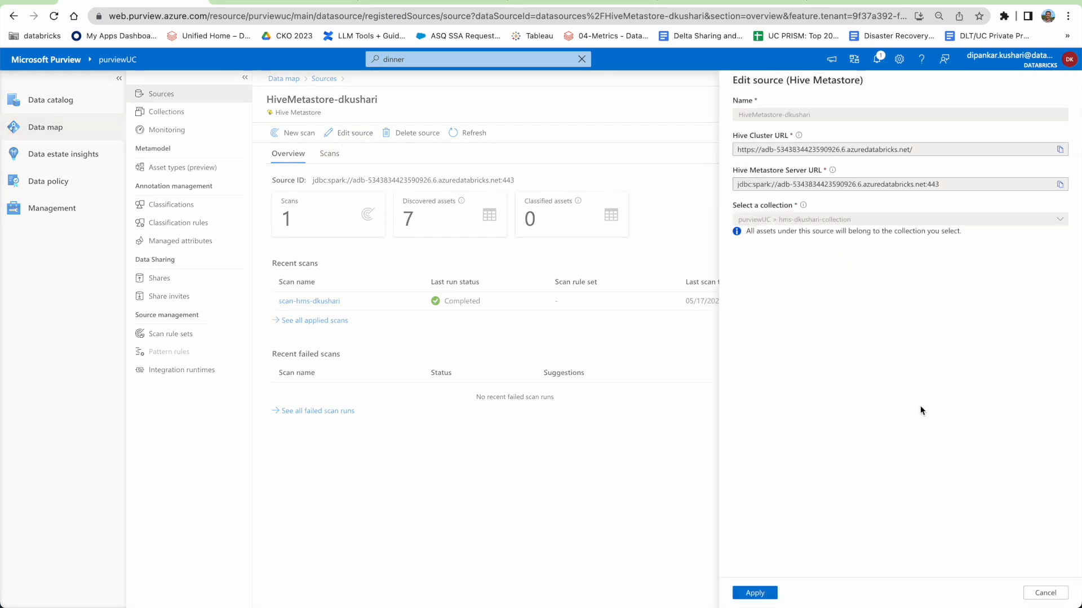
{"action": "left_click", "coordinate": [1045, 593]}
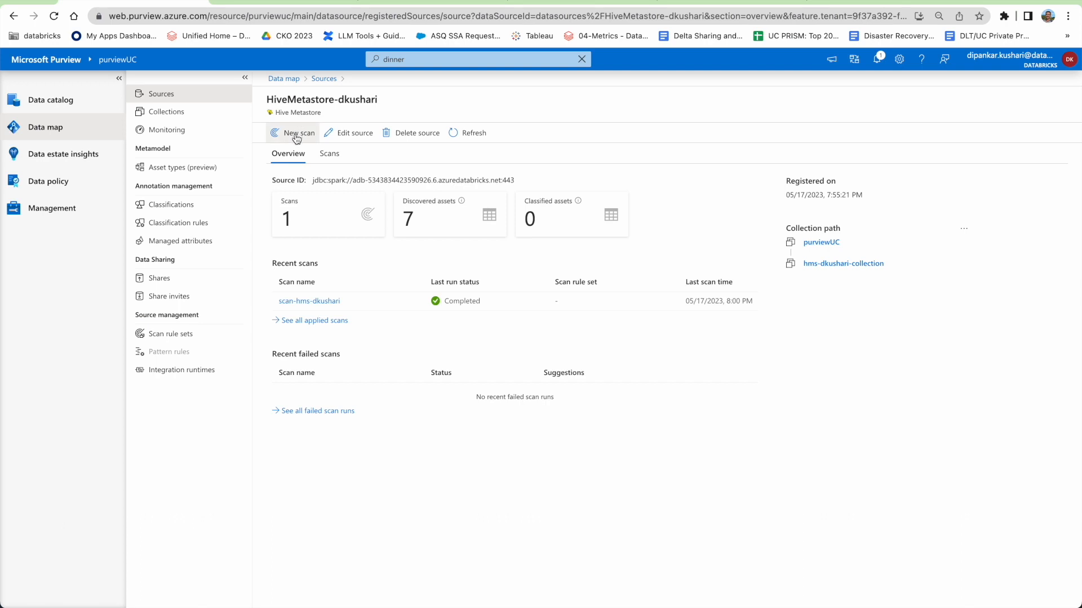
{"action": "left_click", "coordinate": [325, 303]}
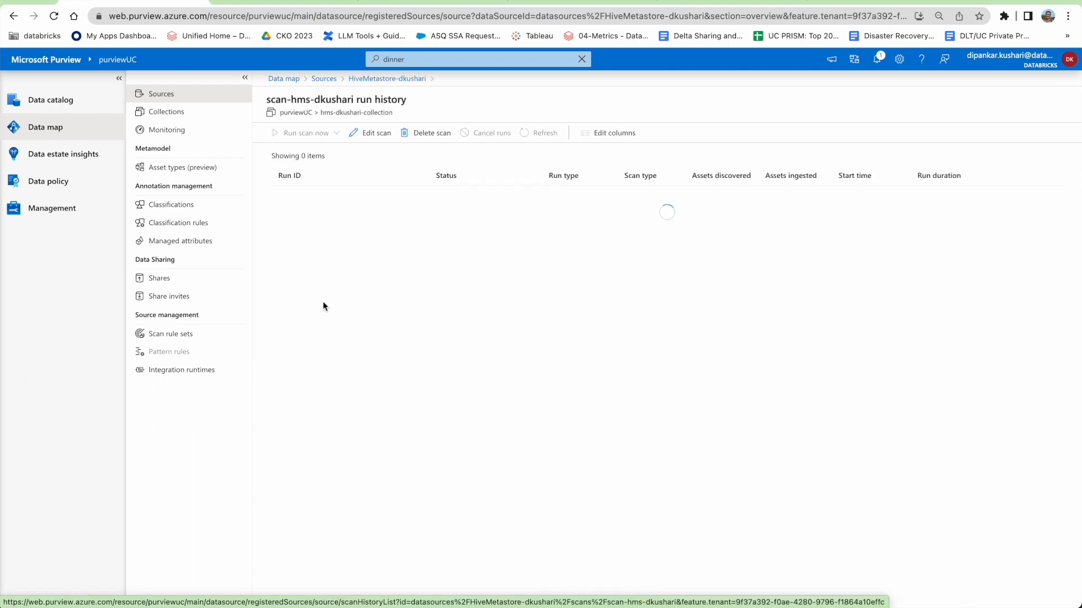
{"action": "left_click", "coordinate": [365, 136]}
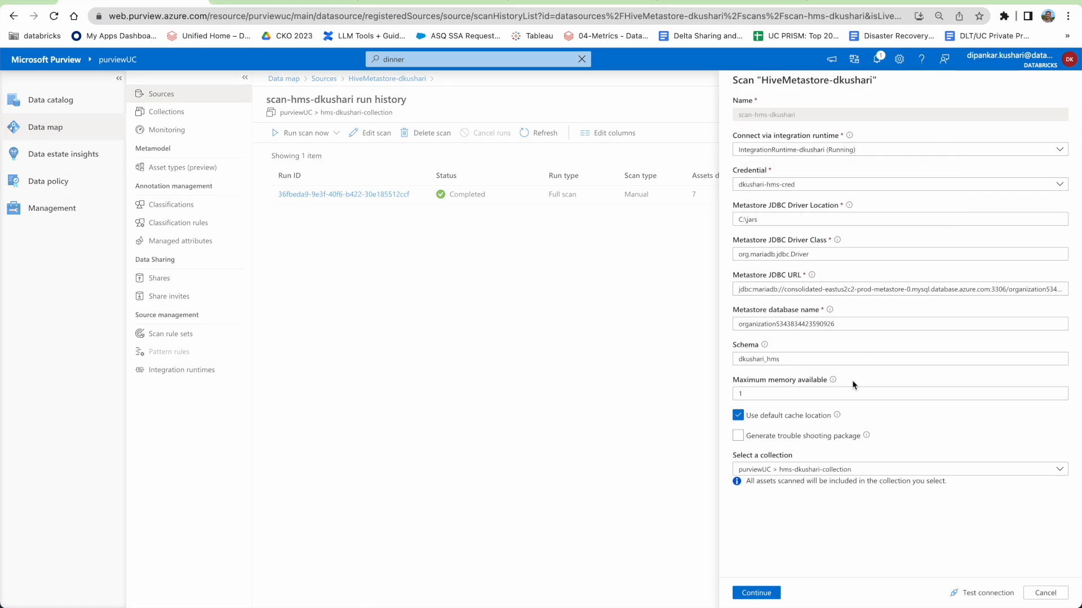
{"action": "left_click", "coordinate": [1034, 599]}
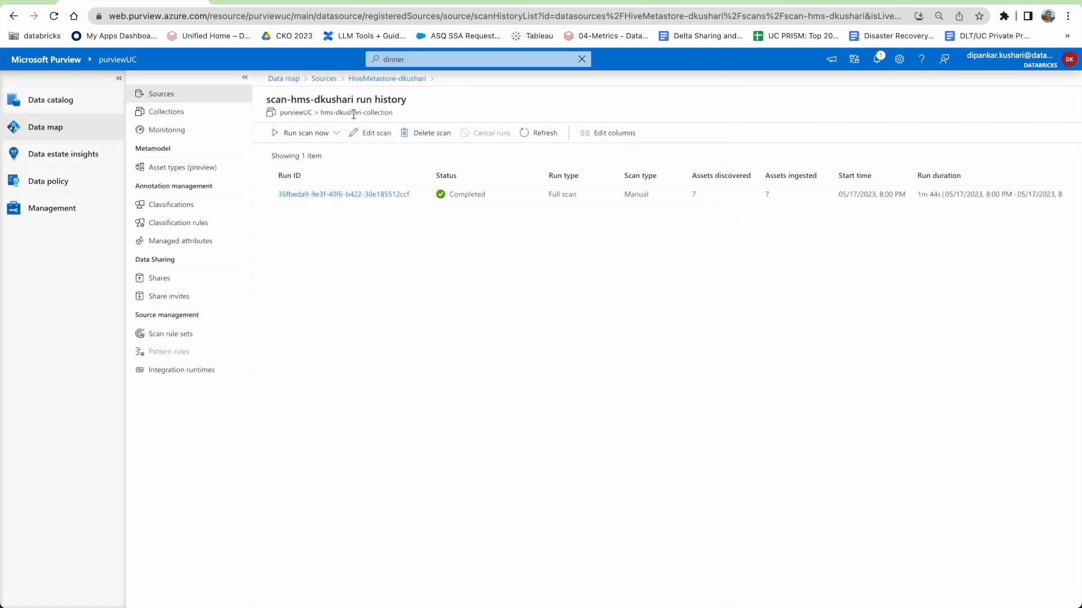
{"action": "left_click", "coordinate": [387, 78]}
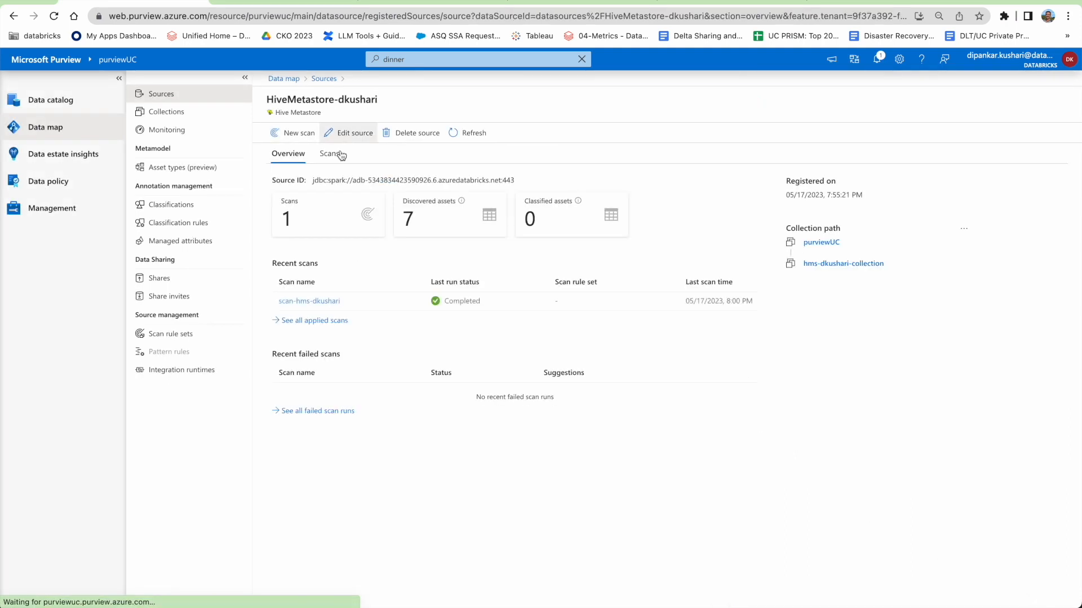
Abandon a new scan, reopen the scan-hms-dkushari settings and check the available integration runtimes.
{"action": "left_click", "coordinate": [284, 135]}
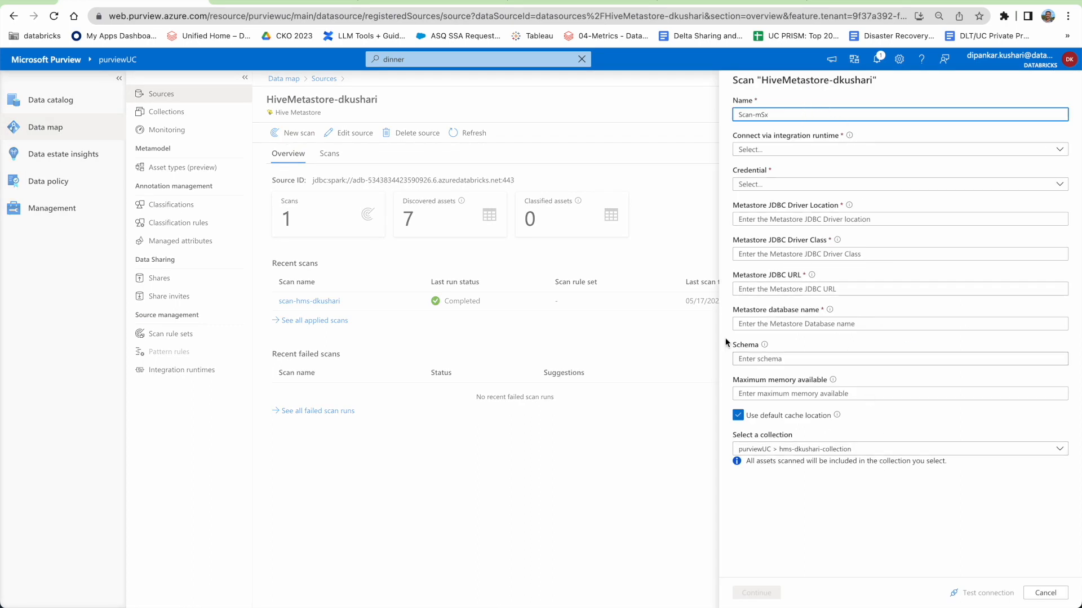
{"action": "left_click", "coordinate": [1046, 594]}
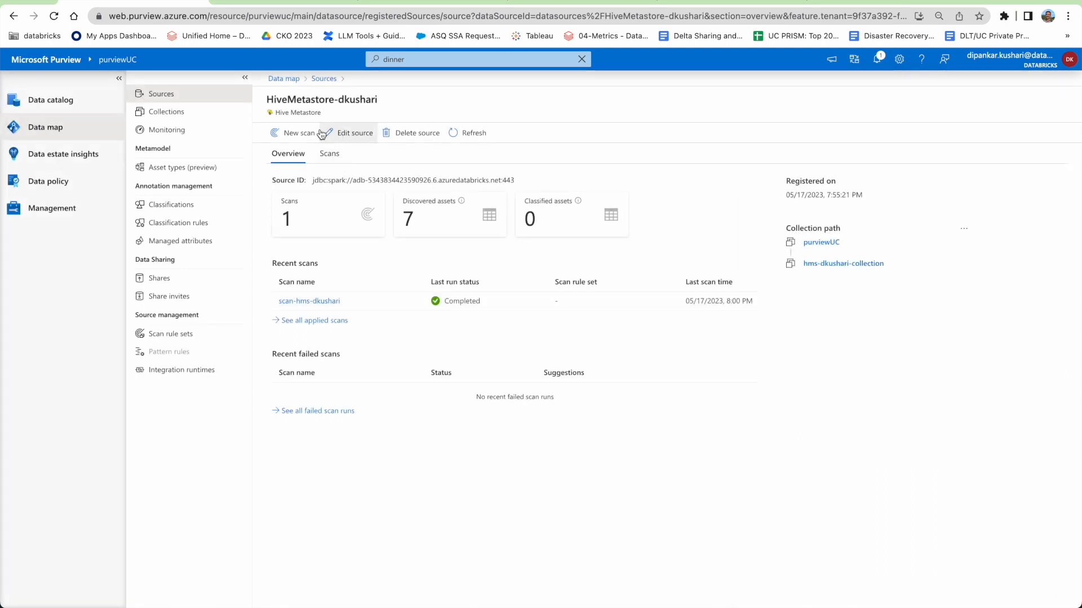
{"action": "left_click", "coordinate": [321, 300]}
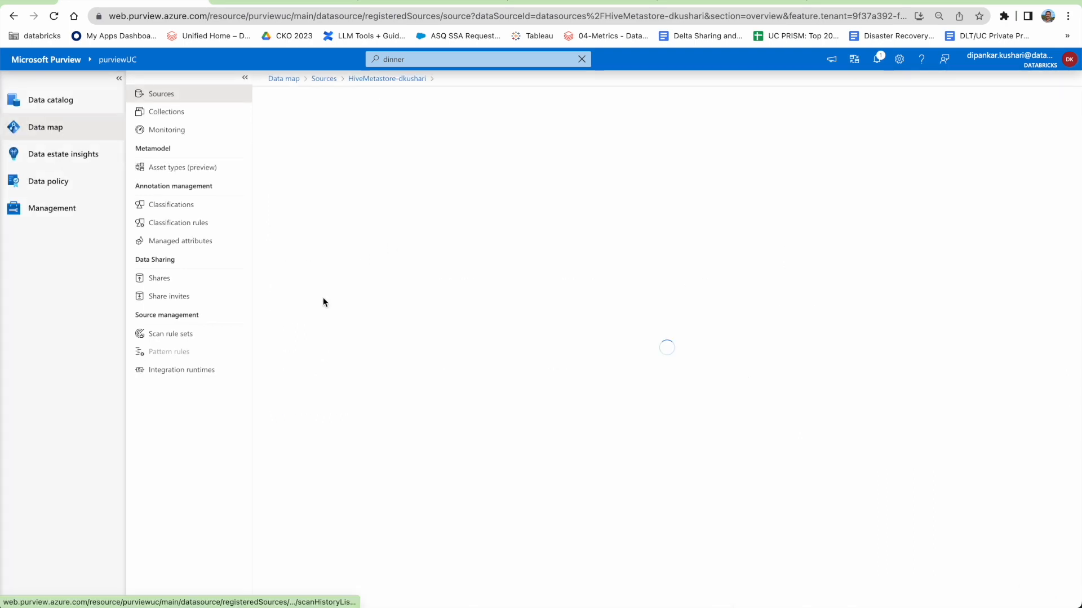
{"action": "left_click", "coordinate": [351, 136]}
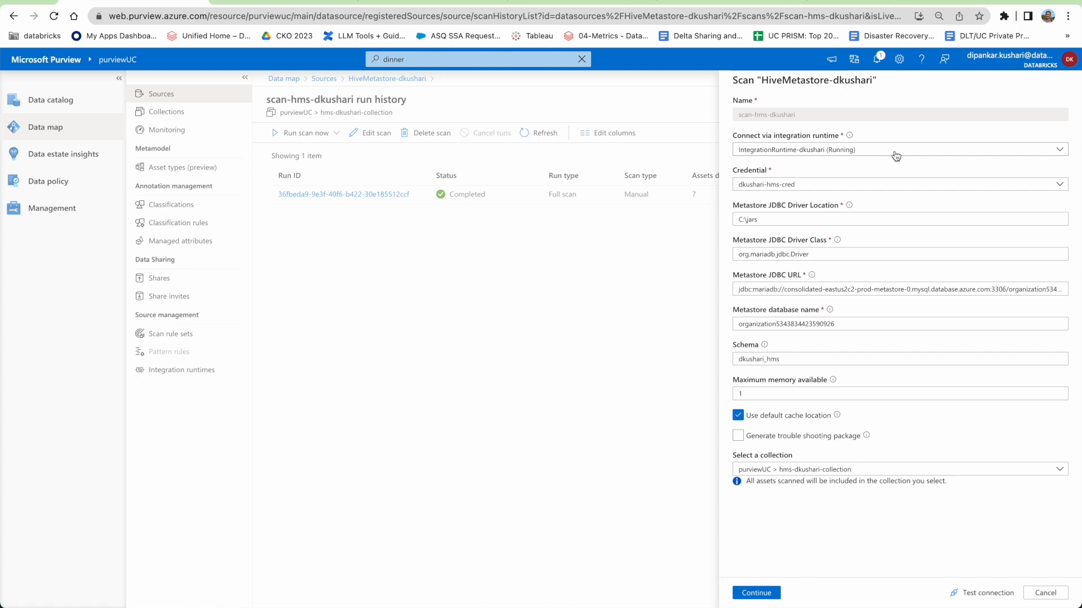
{"action": "left_click", "coordinate": [895, 152]}
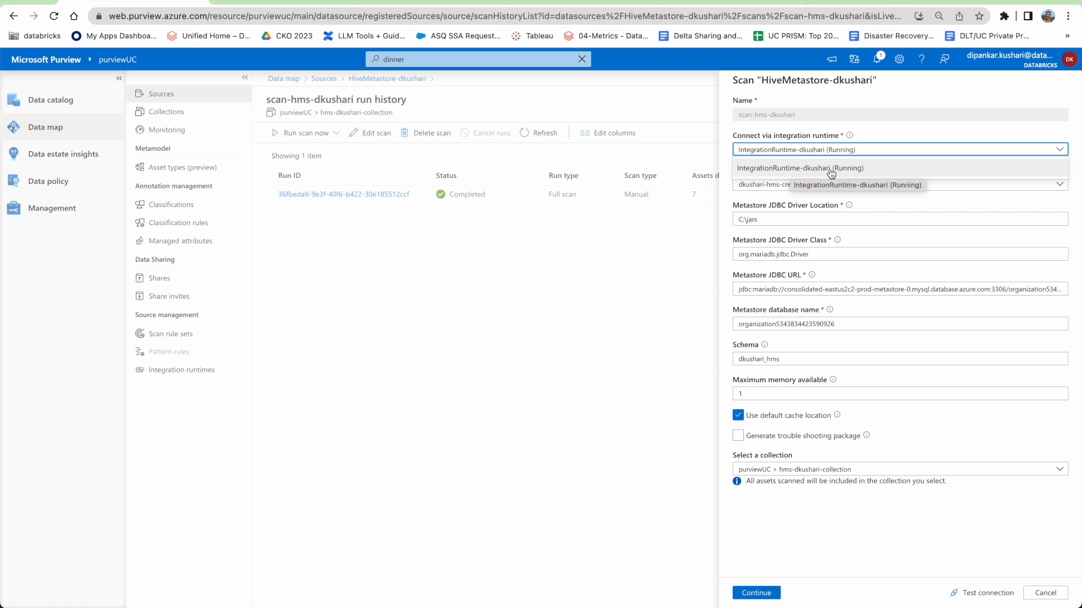
{"action": "left_click", "coordinate": [889, 131]}
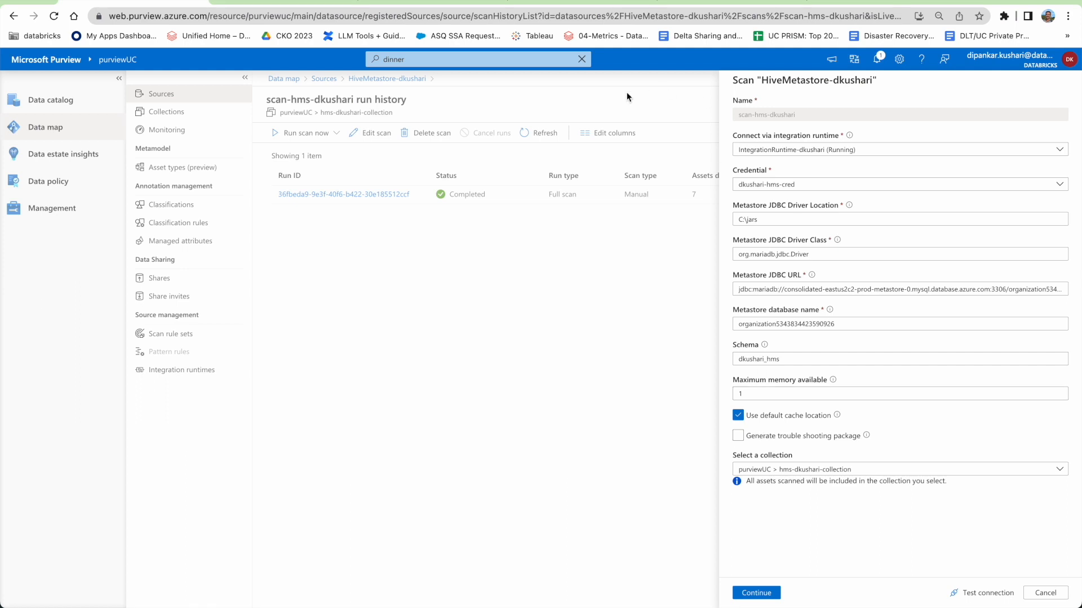
{"action": "left_click", "coordinate": [692, 7]}
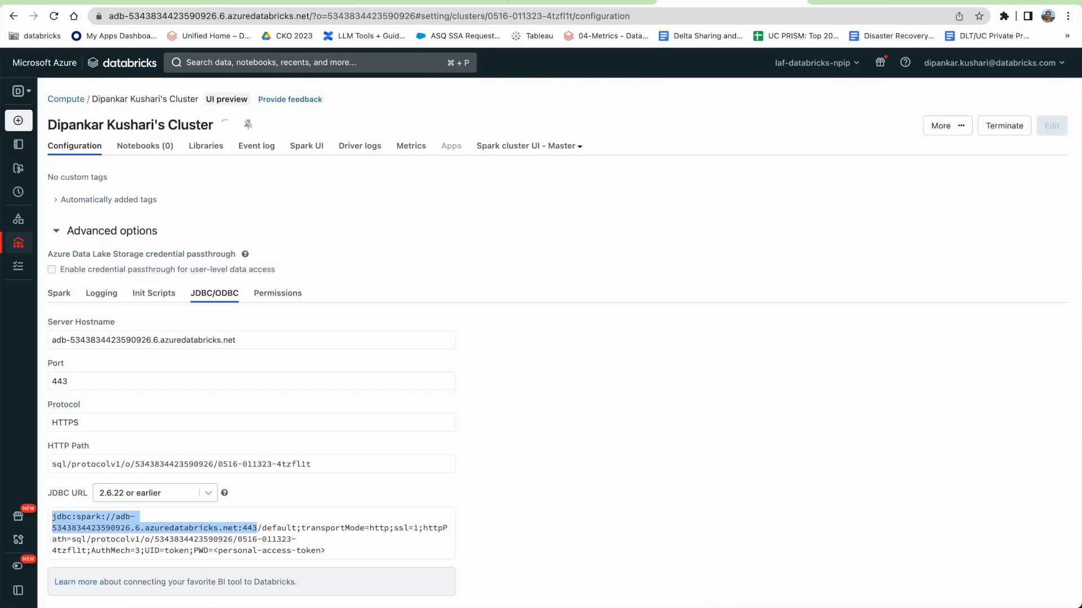
Select the cat /databricks/hive/conf/hive-site.xml command in VS Code and check the hms-config-file.md note.
{"action": "left_click", "coordinate": [416, 201]}
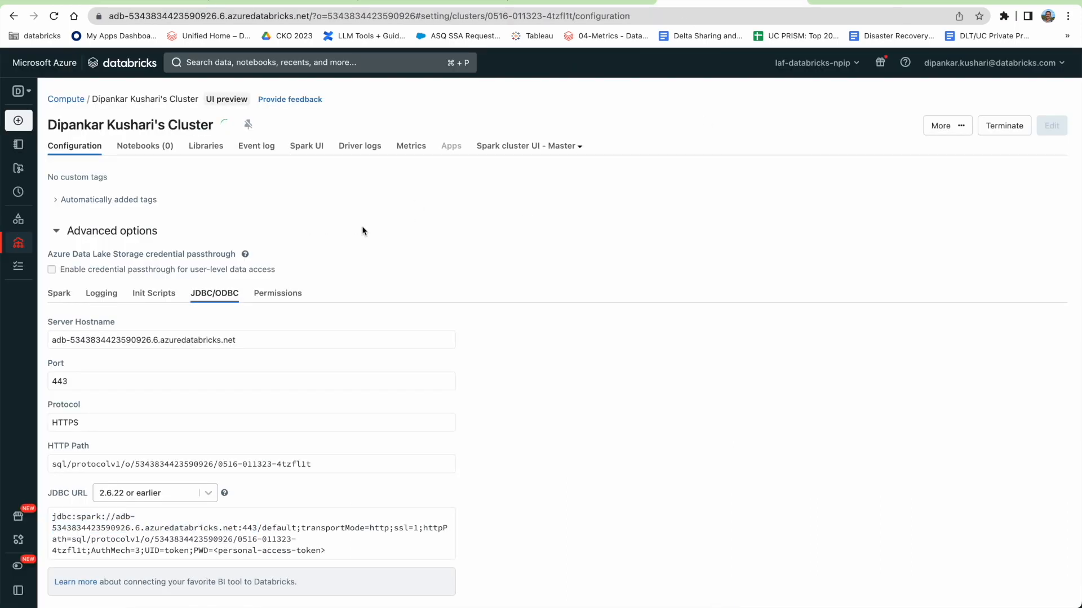
{"action": "mouse_move", "coordinate": [225, 127]}
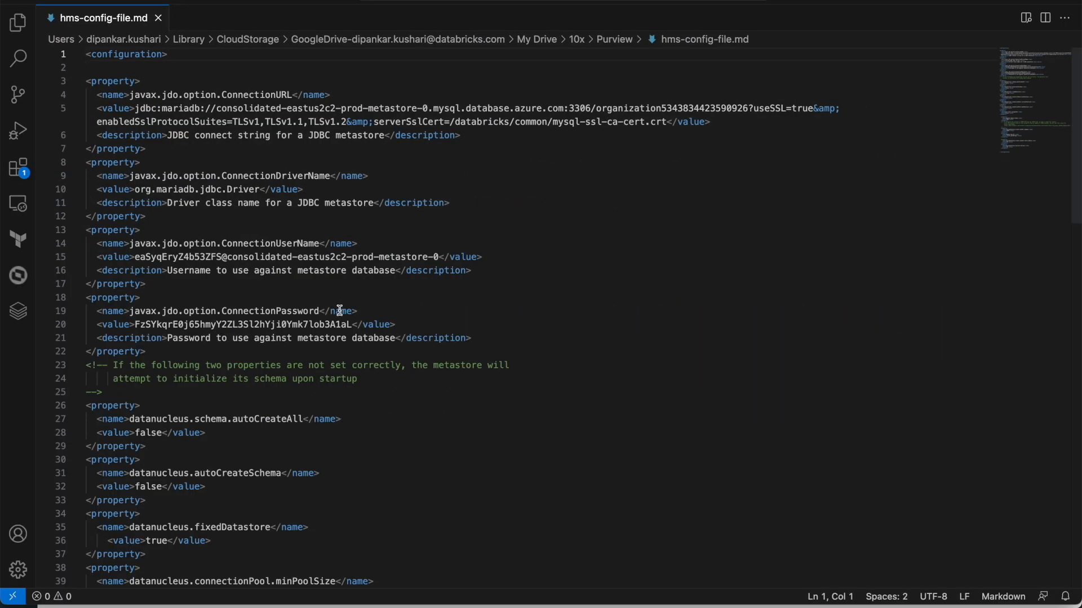
{"action": "key", "text": "super+Tab"}
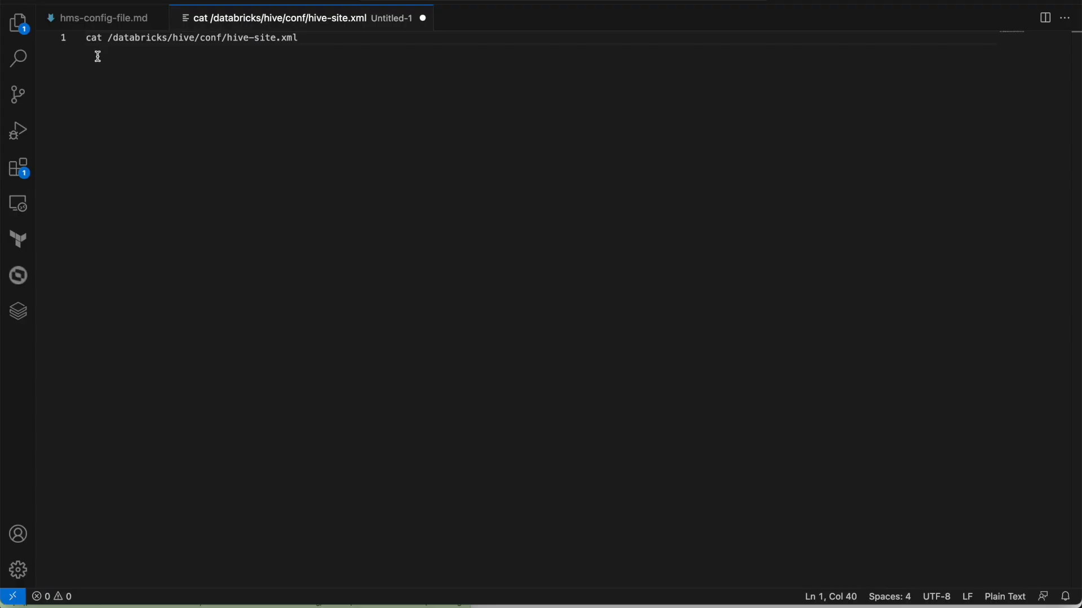
{"action": "left_click_drag", "start_coordinate": [87, 37], "coordinate": [315, 42]}
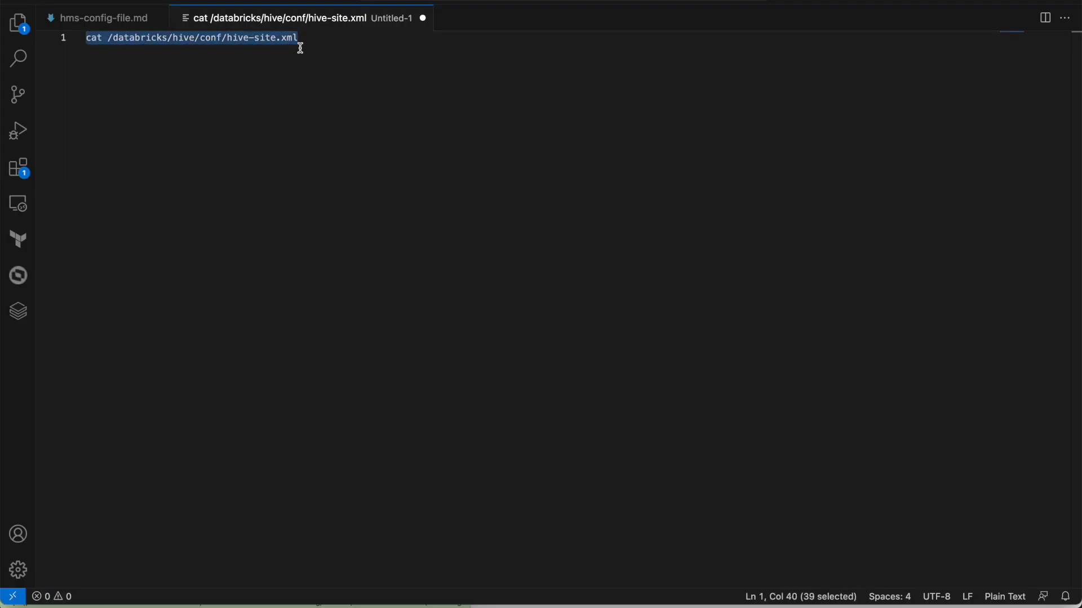
{"action": "left_click", "coordinate": [73, 18]}
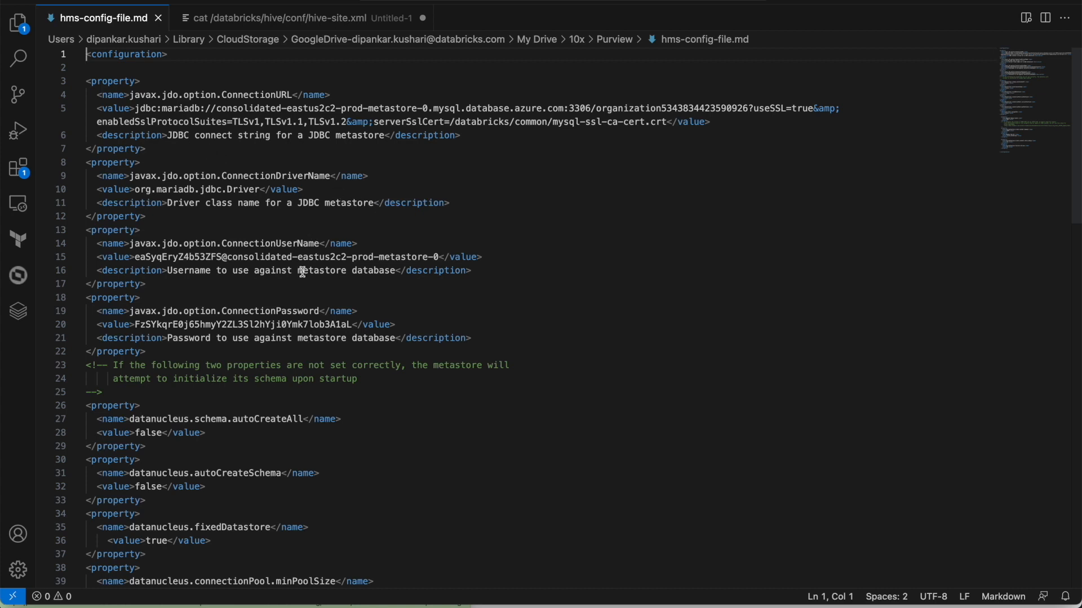
{"action": "key", "text": "super+Tab"}
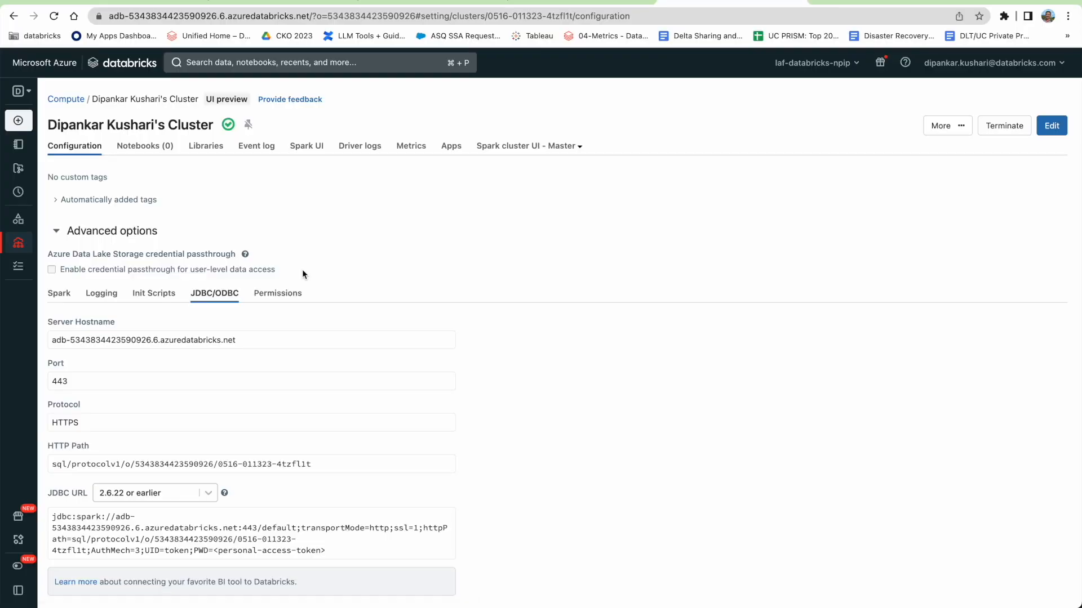
Launch a driver Web Terminal from the cluster's Apps and run the pasted cat hive-site.xml command.
{"action": "left_click", "coordinate": [450, 148]}
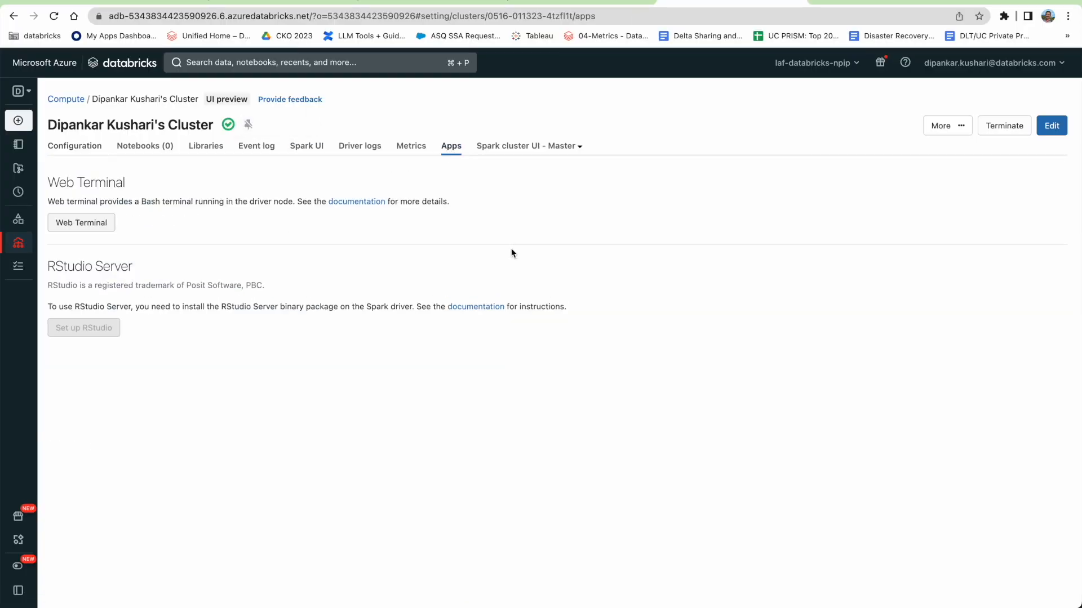
{"action": "left_click", "coordinate": [105, 224]}
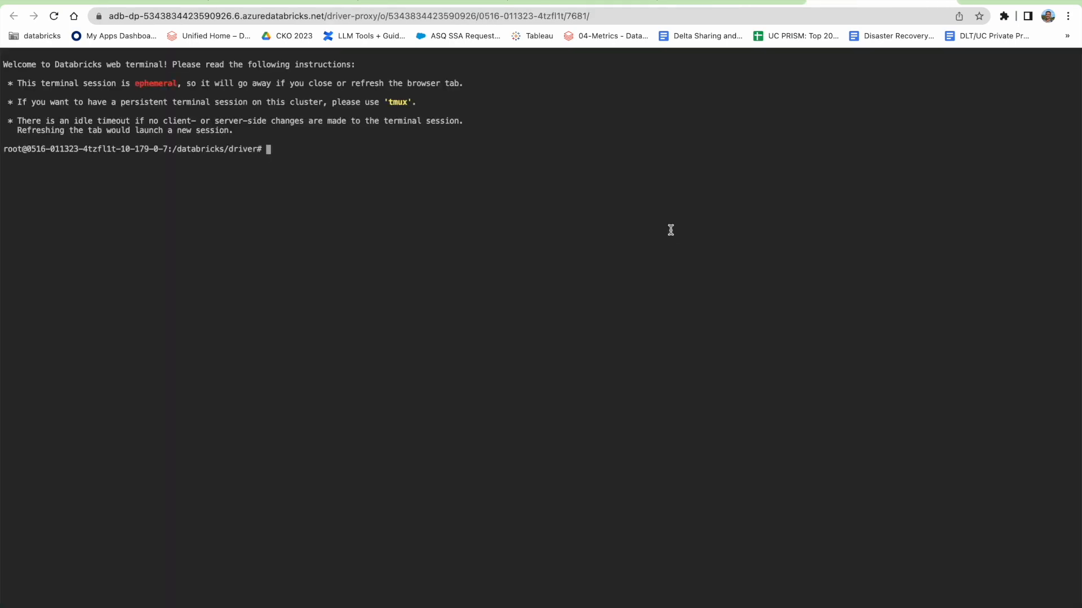
{"action": "key", "text": "super+v"}
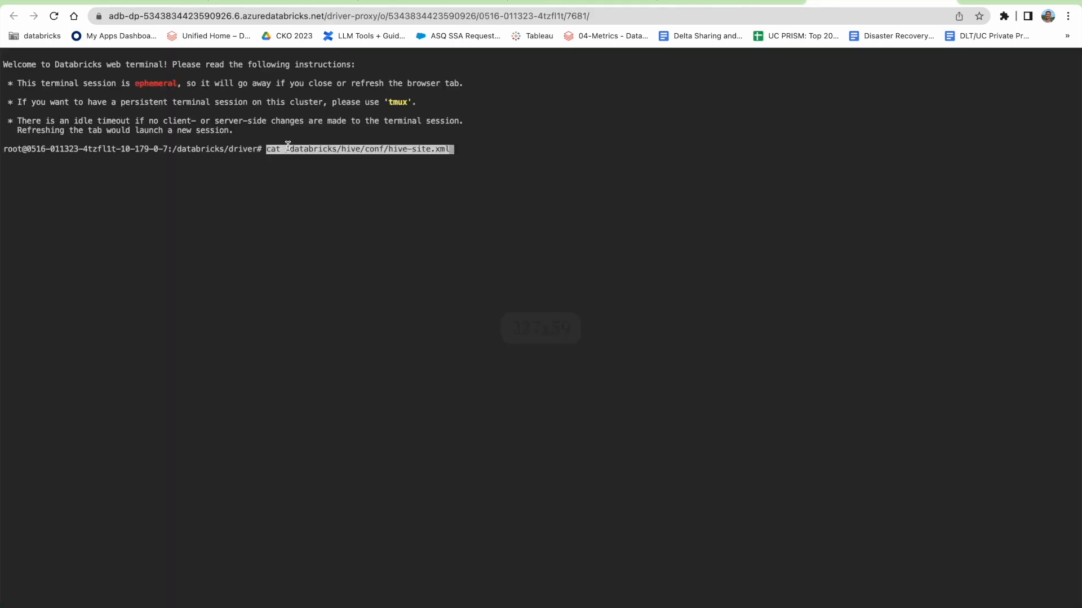
{"action": "key", "text": "Return"}
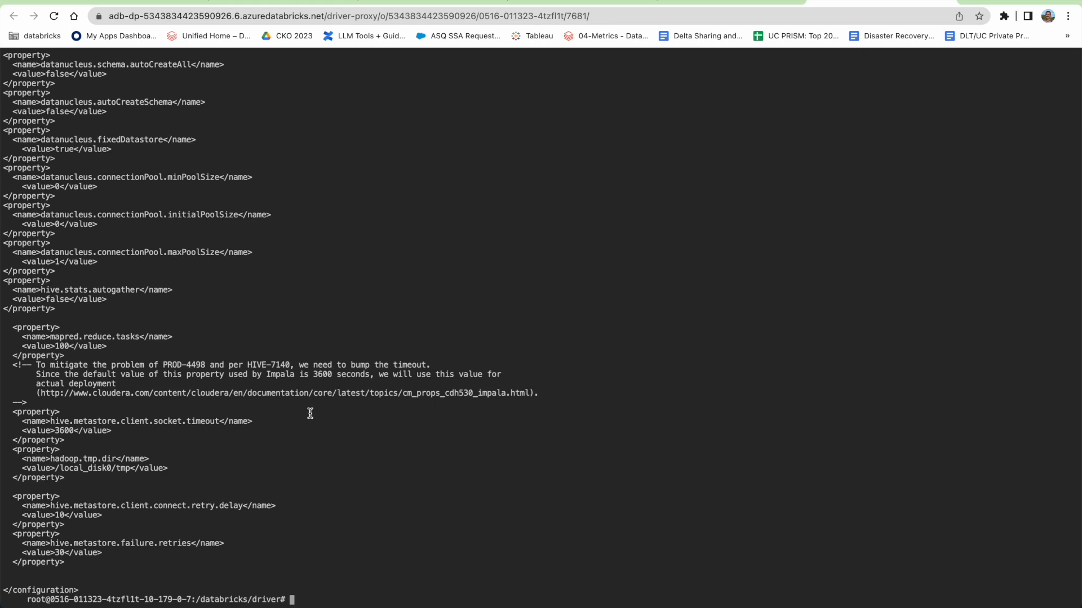
{"action": "scroll", "coordinate": [313, 407], "scroll_direction": "up", "scroll_amount": 10}
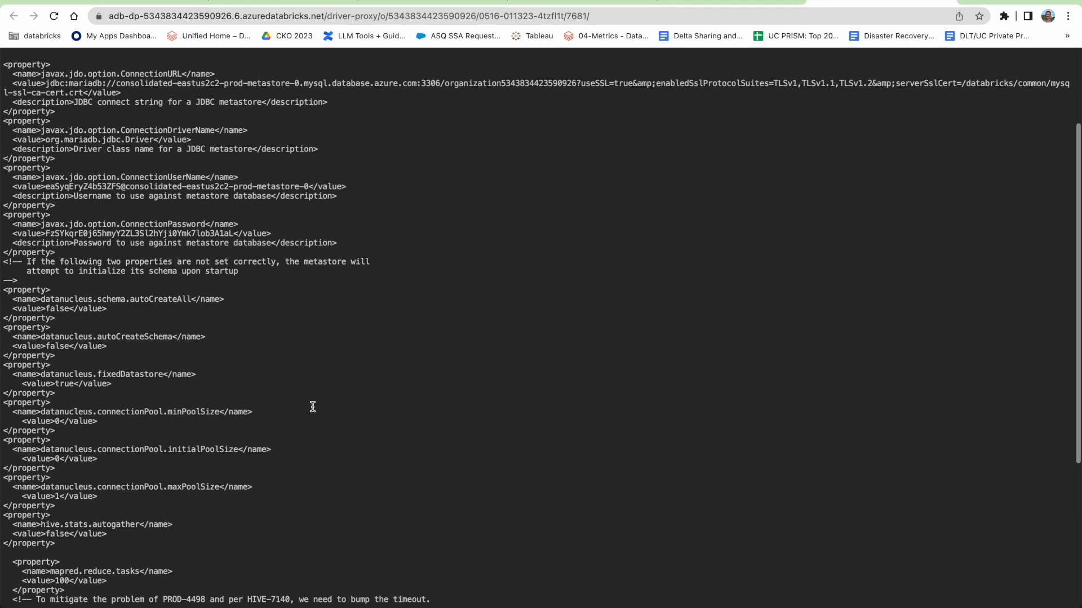
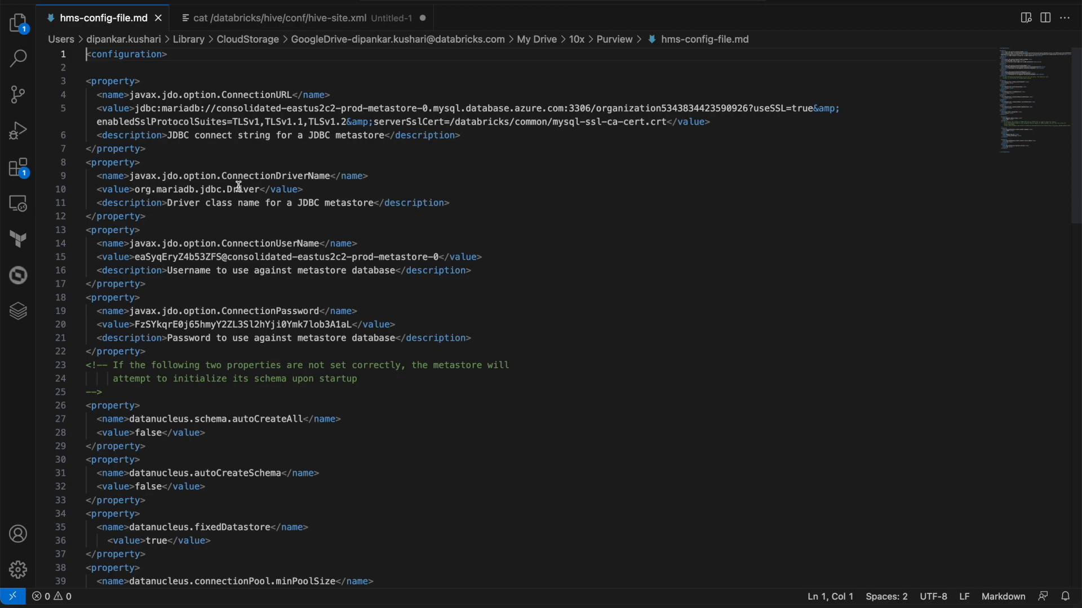
Compare the hive-site.xml output in the terminal with the Purview scan run history.
{"action": "key", "text": "super+Tab"}
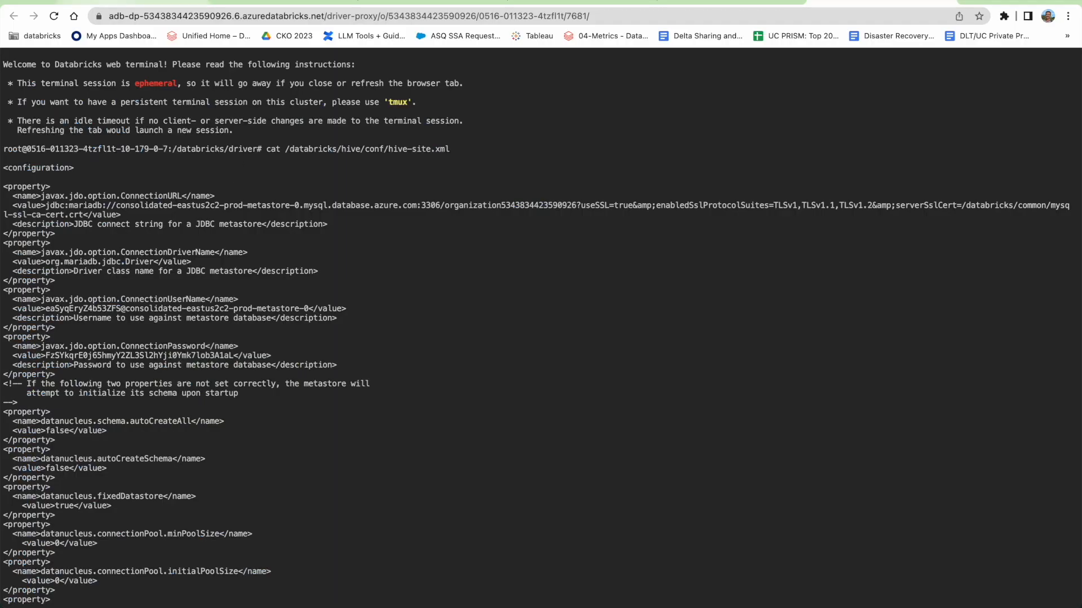
{"action": "left_click", "coordinate": [113, 2]}
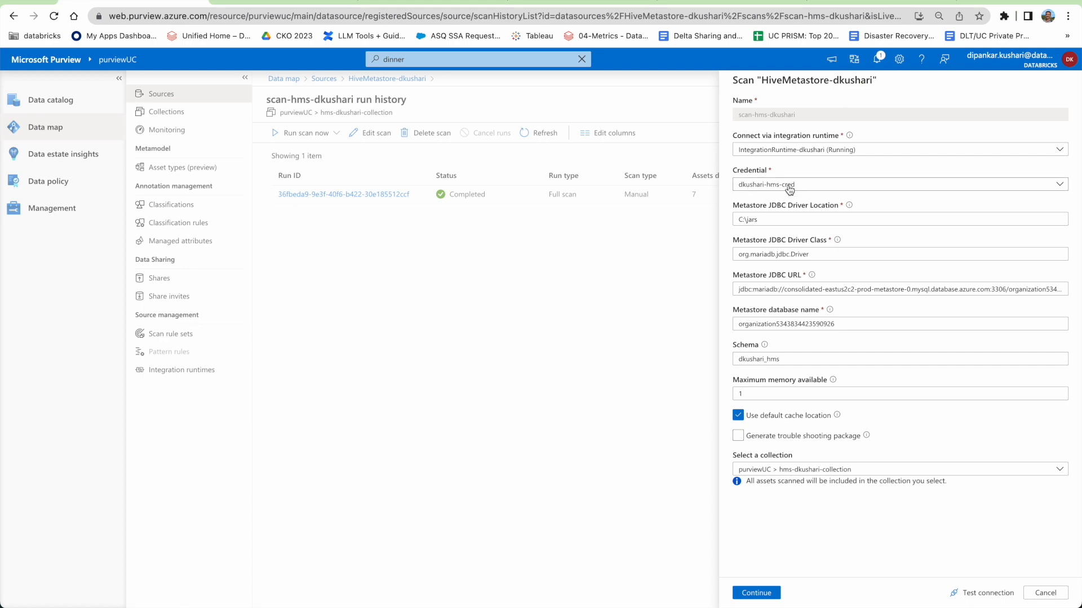
{"action": "key", "text": "super+Tab"}
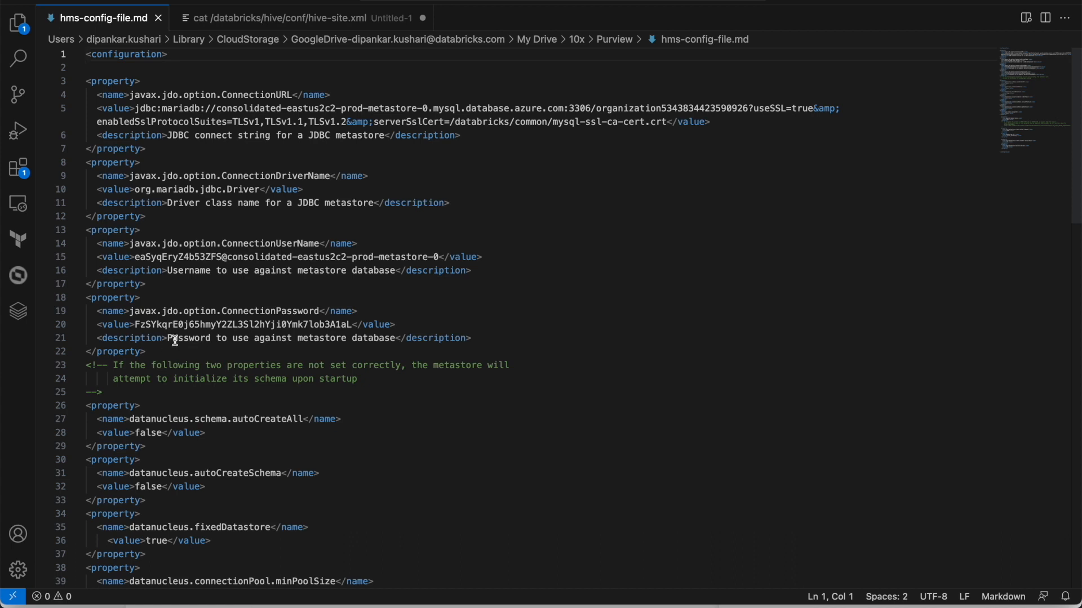
Locate the ConnectionUserName and ConnectionPassword values in hms-config-file.md, then return to Purview.
{"action": "left_click_drag", "start_coordinate": [129, 243], "coordinate": [320, 244]}
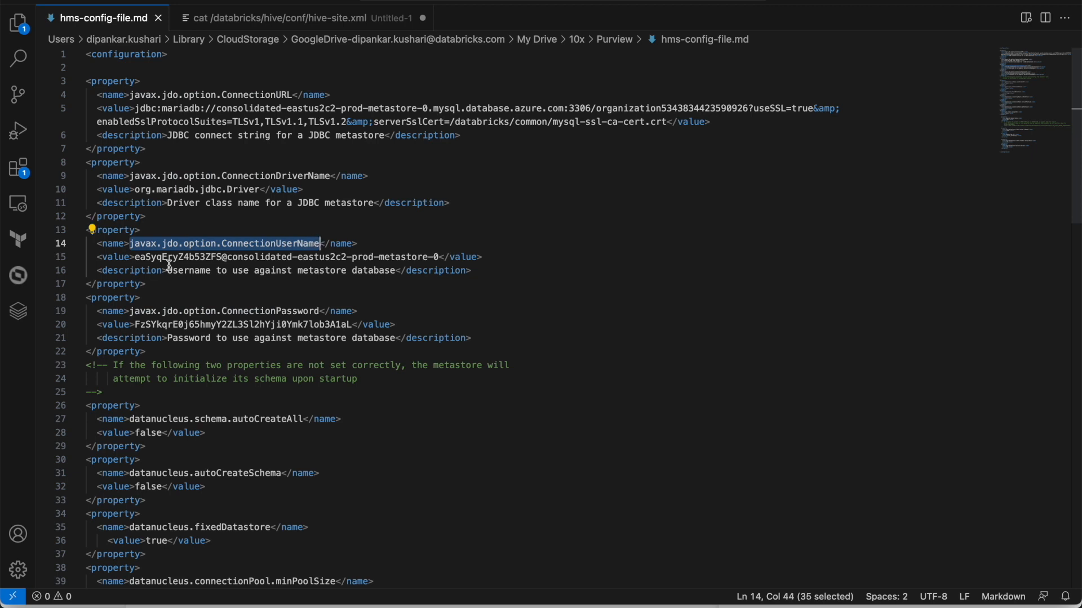
{"action": "left_click_drag", "start_coordinate": [135, 257], "coordinate": [440, 258]}
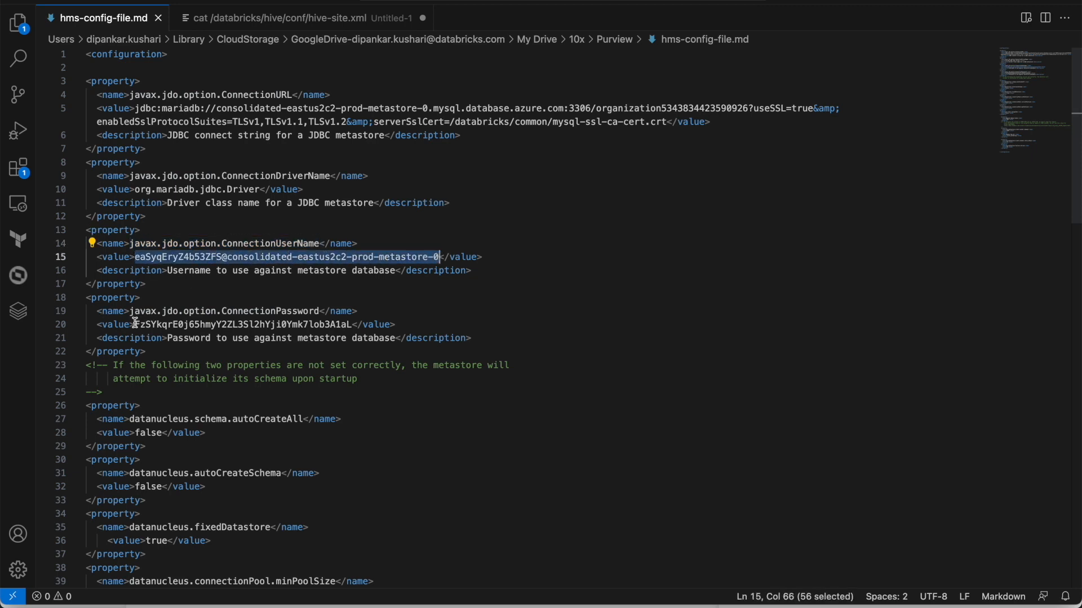
{"action": "left_click_drag", "start_coordinate": [135, 311], "coordinate": [319, 311]}
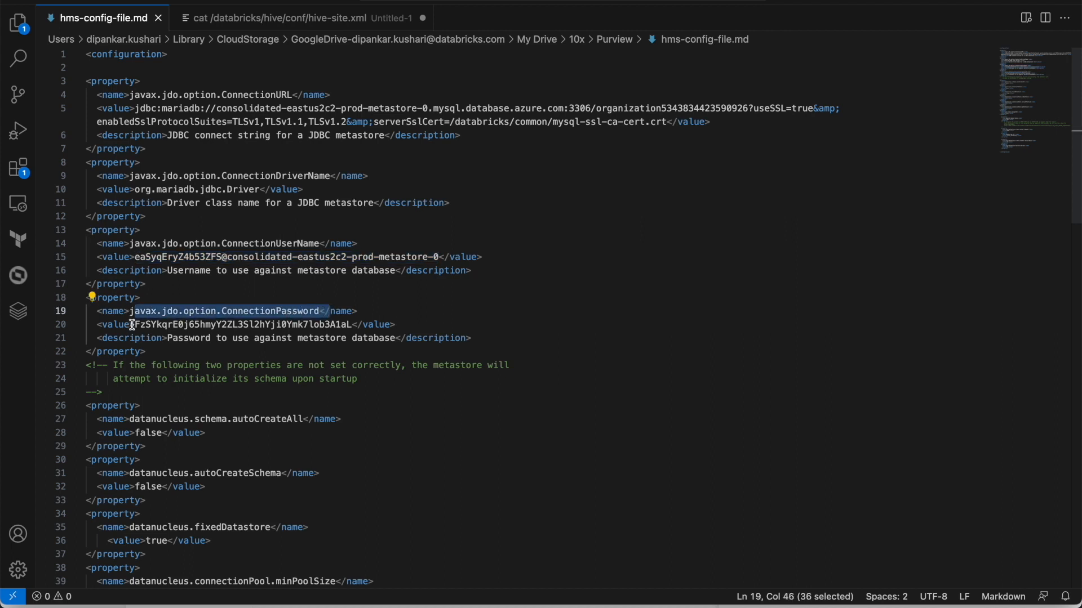
{"action": "left_click_drag", "start_coordinate": [136, 324], "coordinate": [361, 330]}
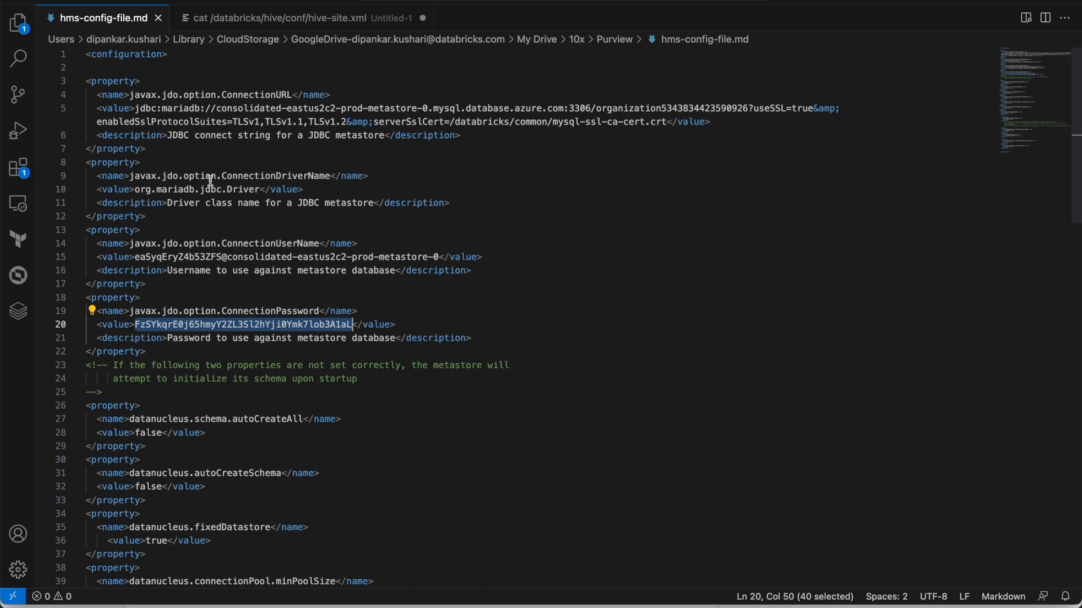
{"action": "key", "text": "super+Tab"}
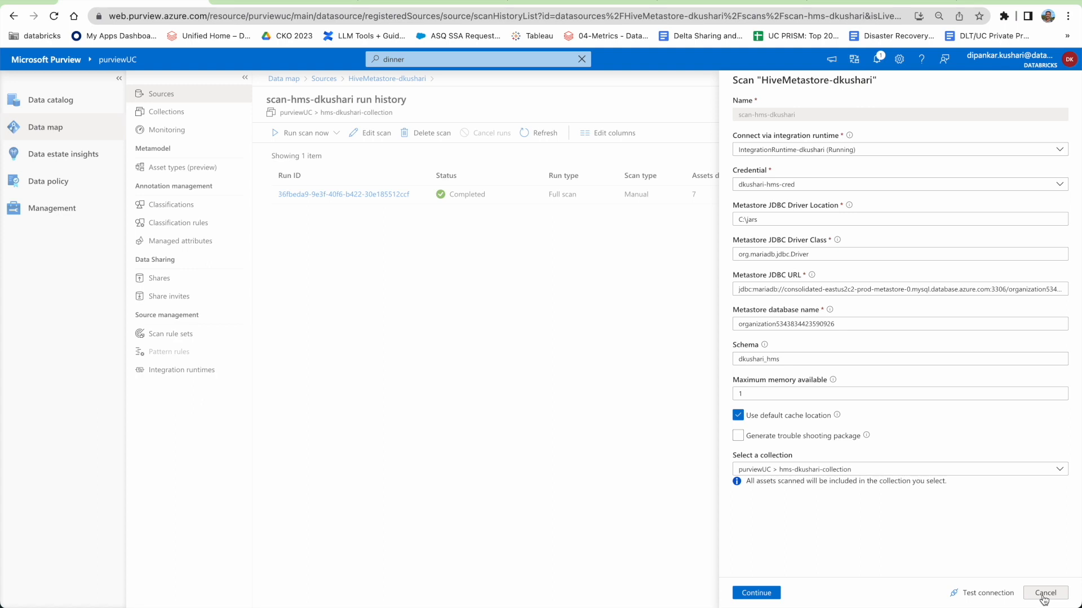
Check the scan's credential options, then cancel the scan settings without saving.
{"action": "left_click", "coordinate": [797, 181]}
{"action": "left_click", "coordinate": [797, 181]}
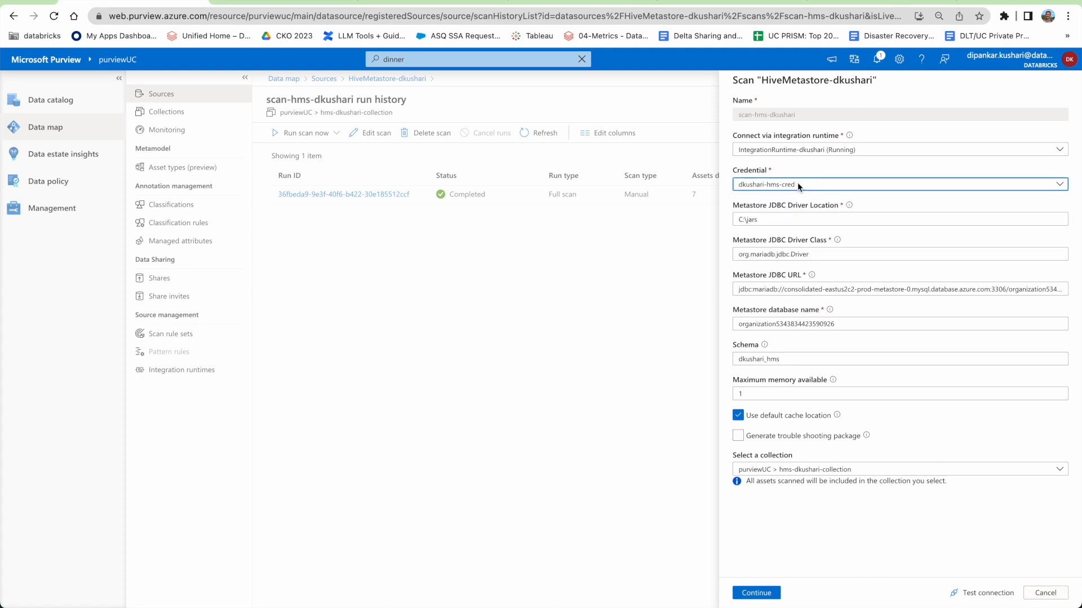
{"action": "left_click", "coordinate": [1045, 593]}
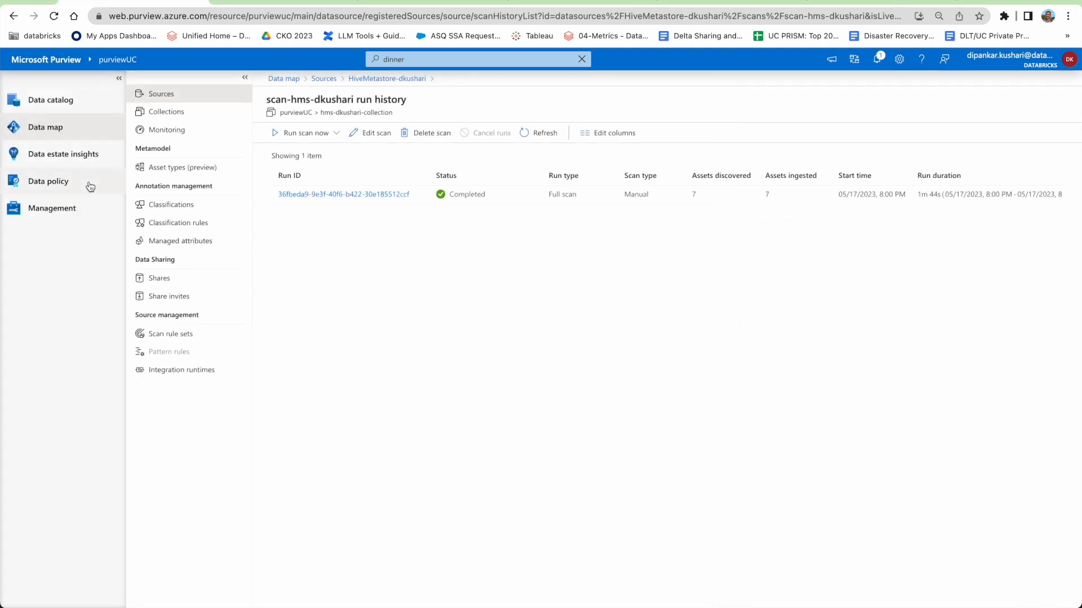
Review the stored credentials under Management and bring up the dkushari-kv key vault secrets.
{"action": "left_click", "coordinate": [55, 217]}
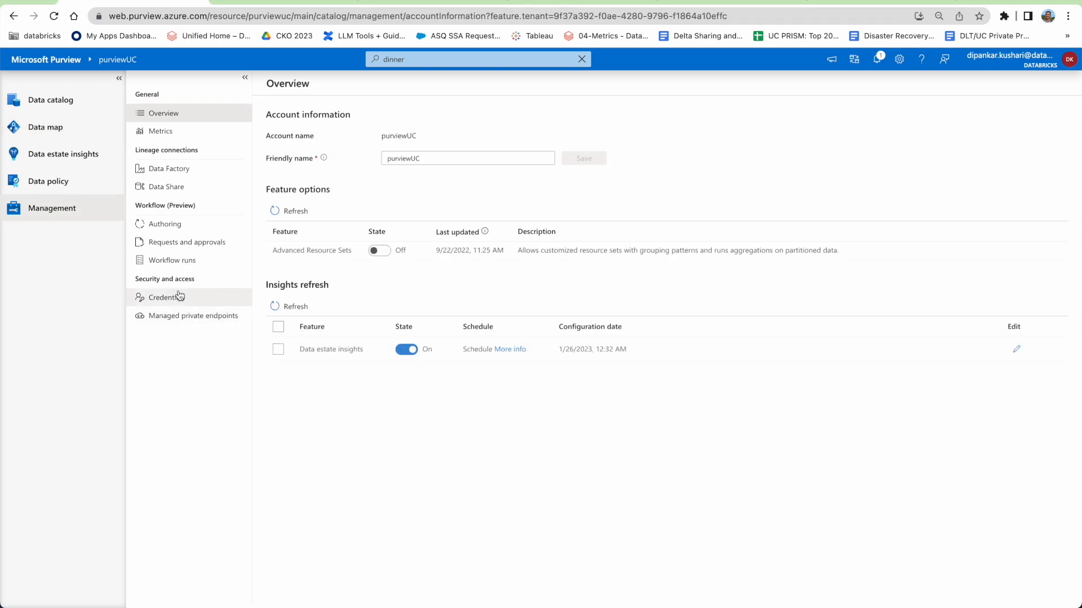
{"action": "left_click", "coordinate": [184, 300]}
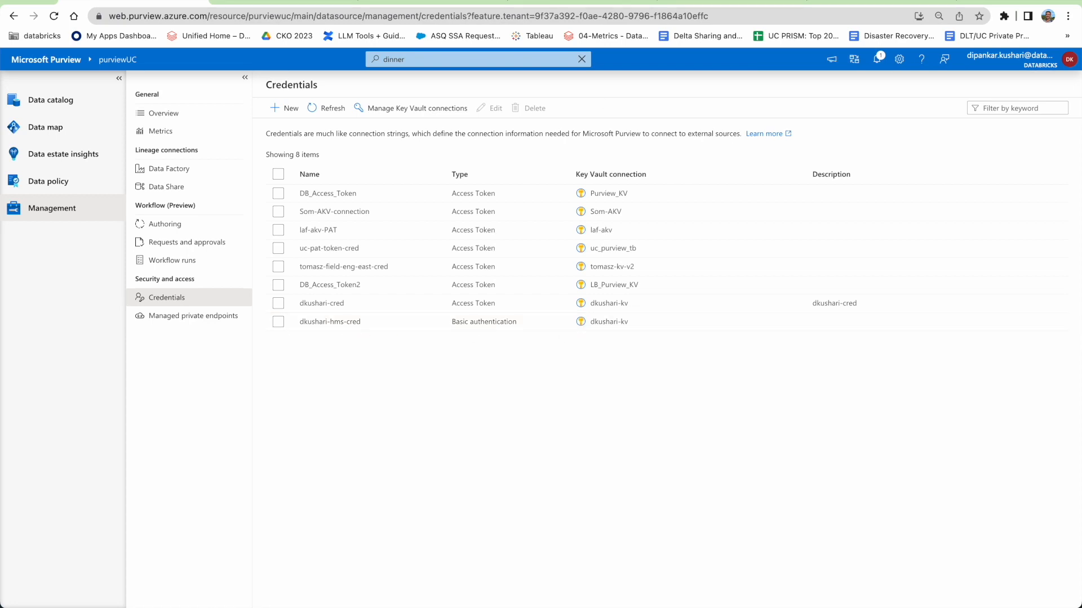
{"action": "left_click", "coordinate": [540, 2]}
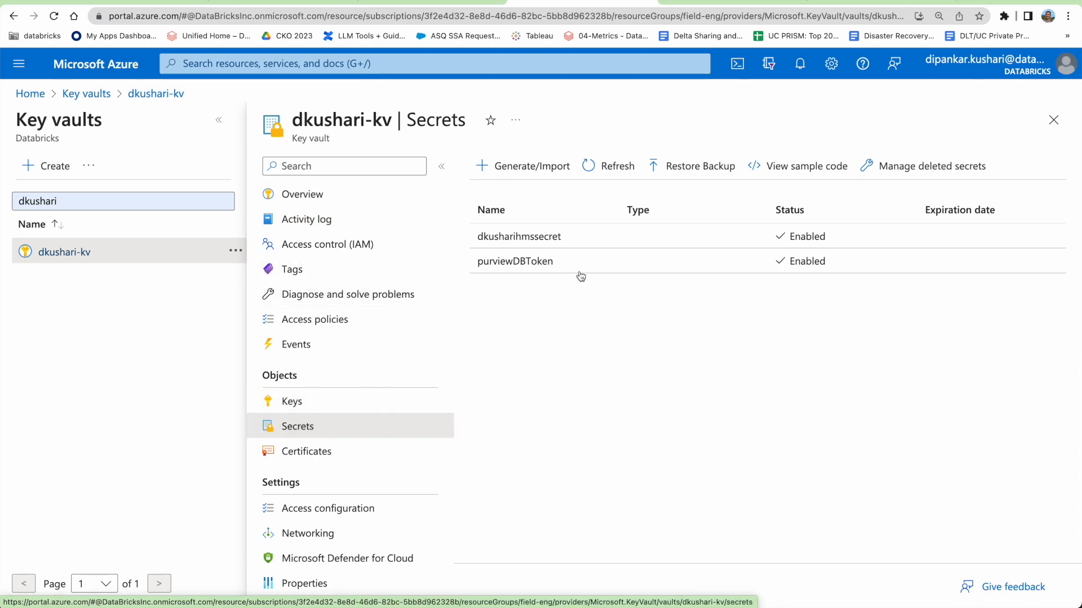
Copy the current version of the dkusharihmssecret secret, then go back to Purview's credentials.
{"action": "left_click", "coordinate": [518, 241]}
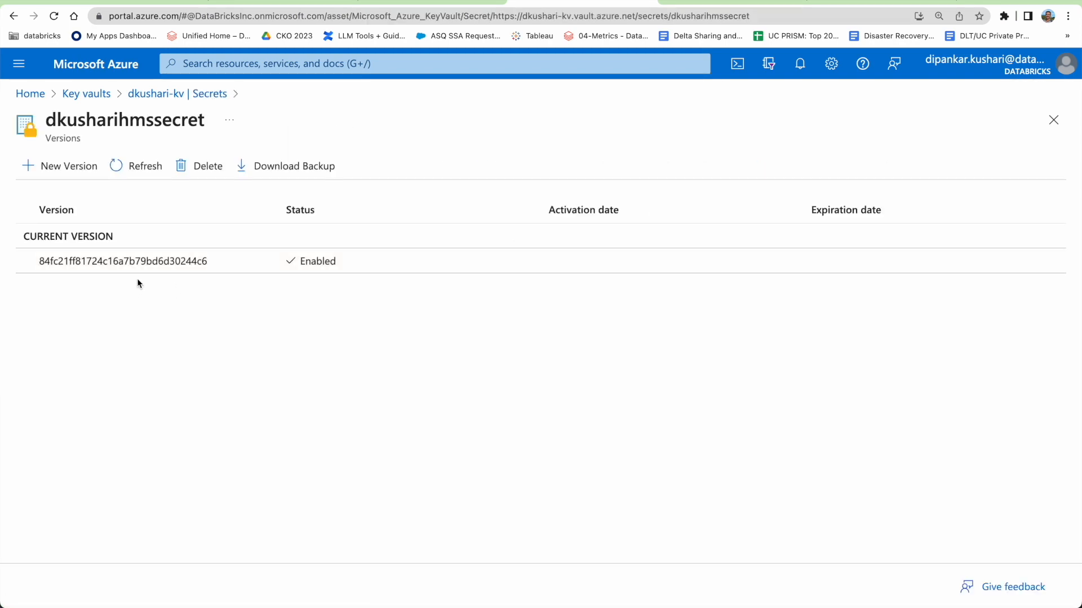
{"action": "left_click", "coordinate": [151, 262]}
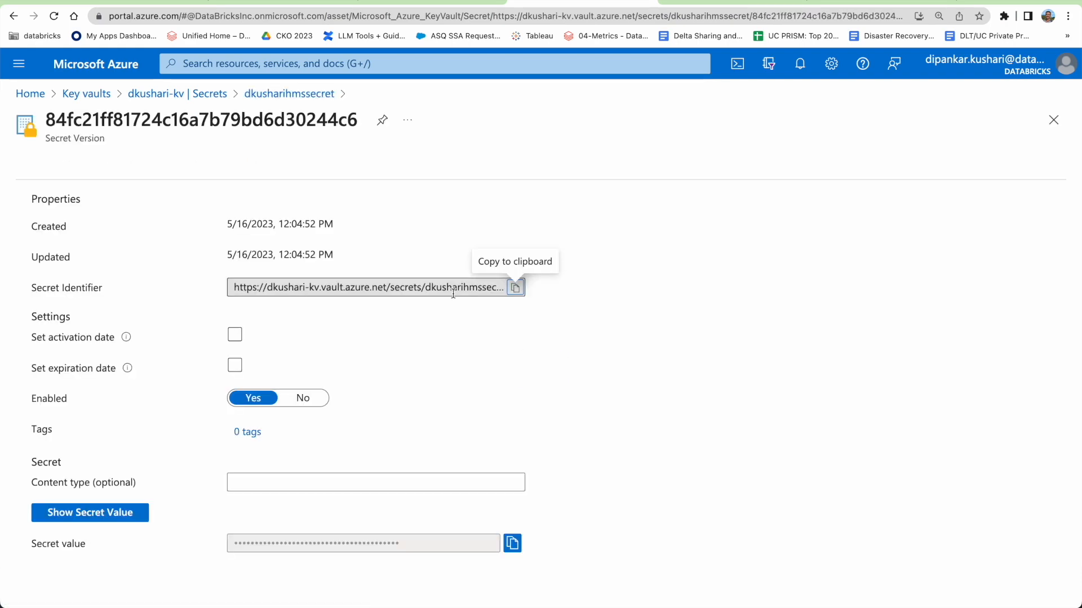
{"action": "left_click", "coordinate": [514, 544]}
{"action": "left_click", "coordinate": [174, 1]}
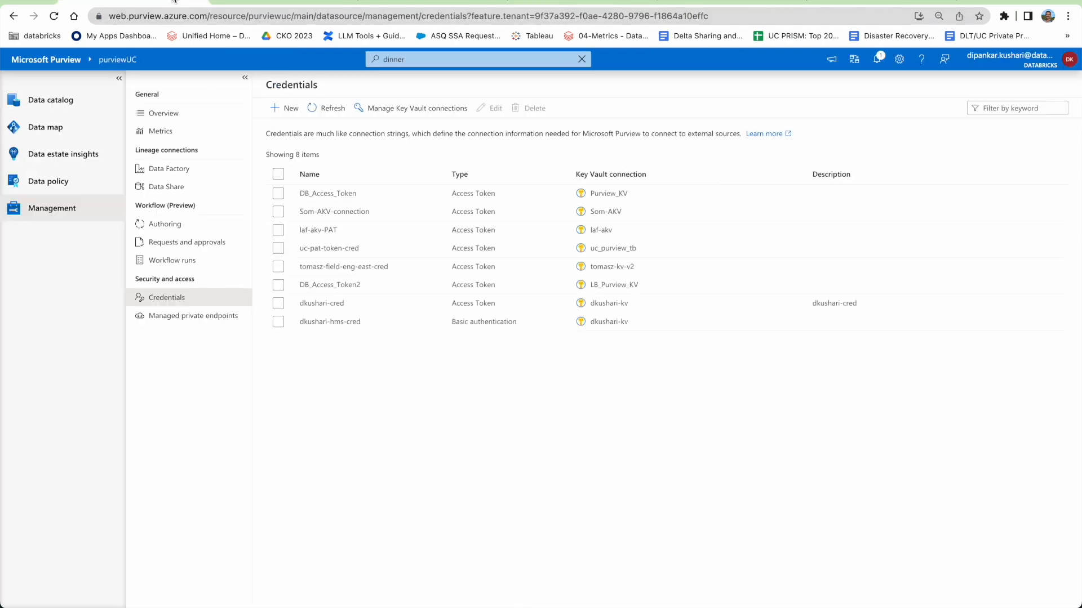
Start a new credential named test using Basic authentication.
{"action": "left_click", "coordinate": [278, 108]}
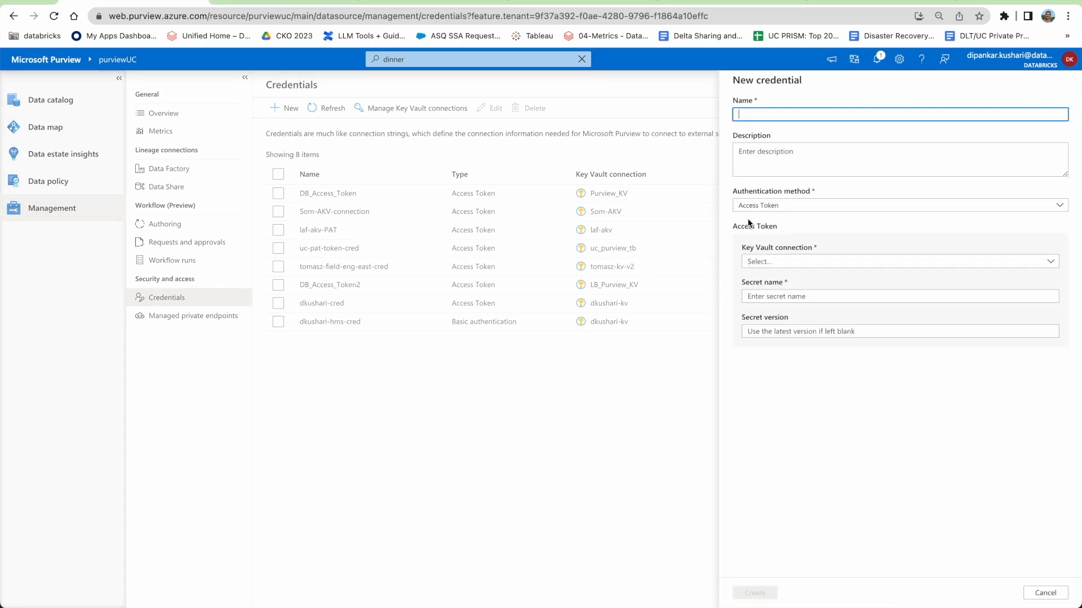
{"action": "type", "text": "test"}
{"action": "left_click", "coordinate": [799, 206]}
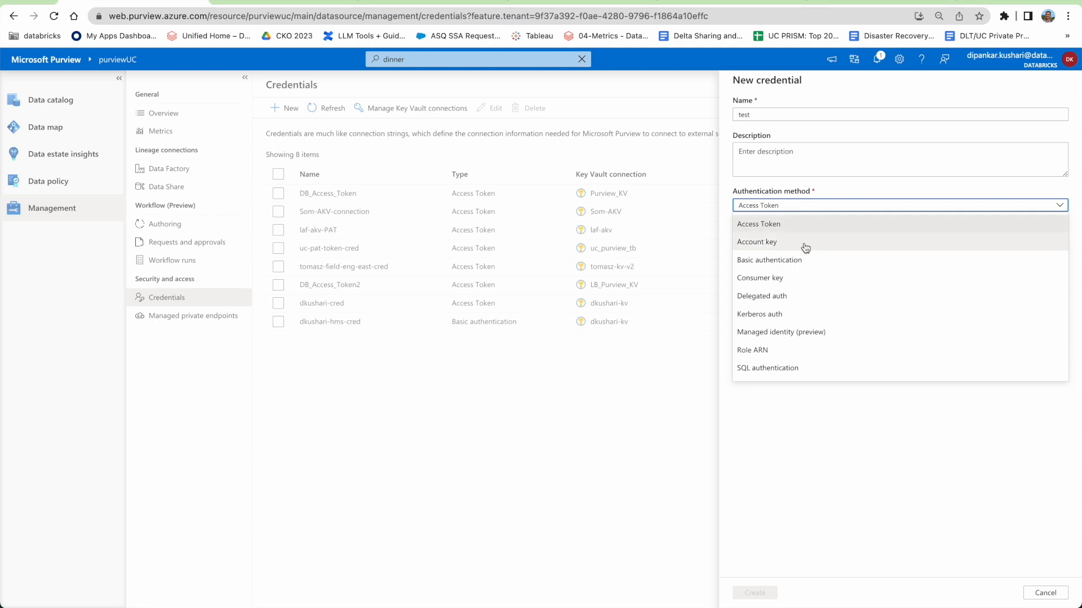
{"action": "left_click", "coordinate": [788, 259]}
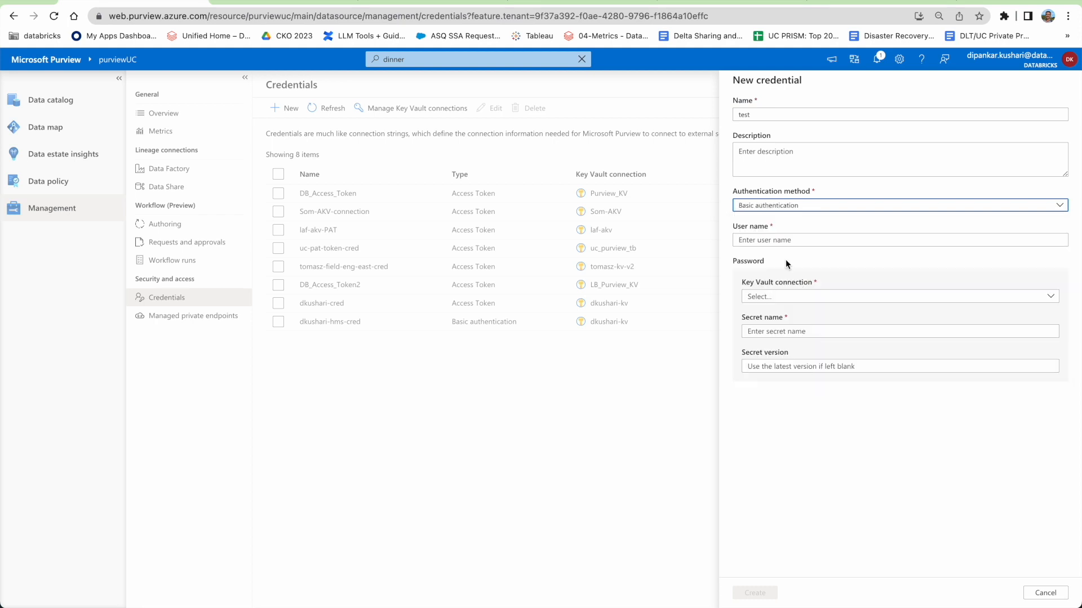
{"action": "left_click", "coordinate": [756, 241]}
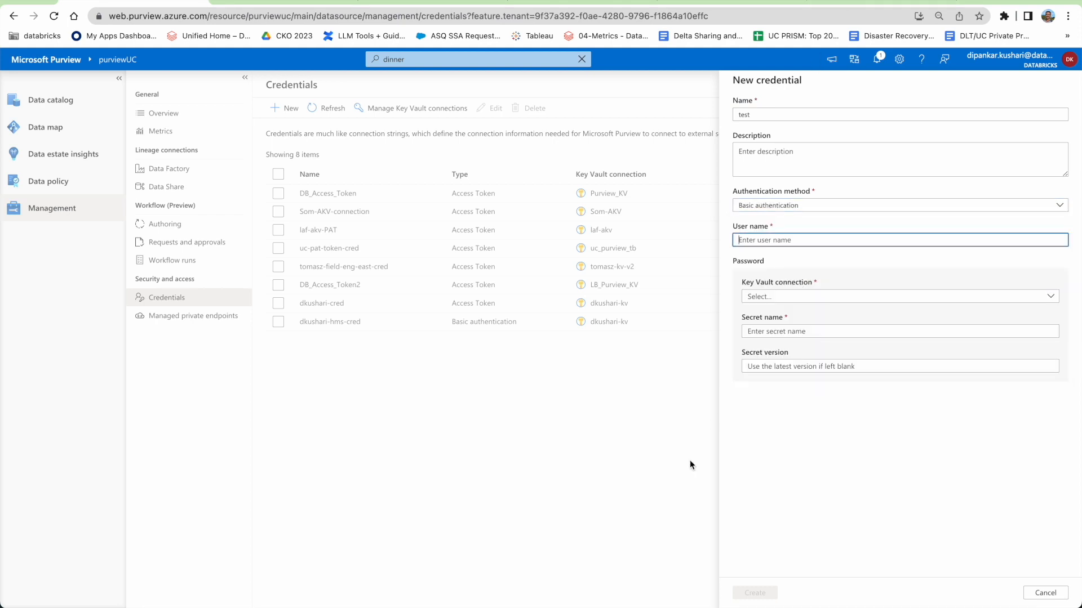
Fill User name with the metastore username copied from the hive-site config notes.
{"action": "key", "text": "super+Tab"}
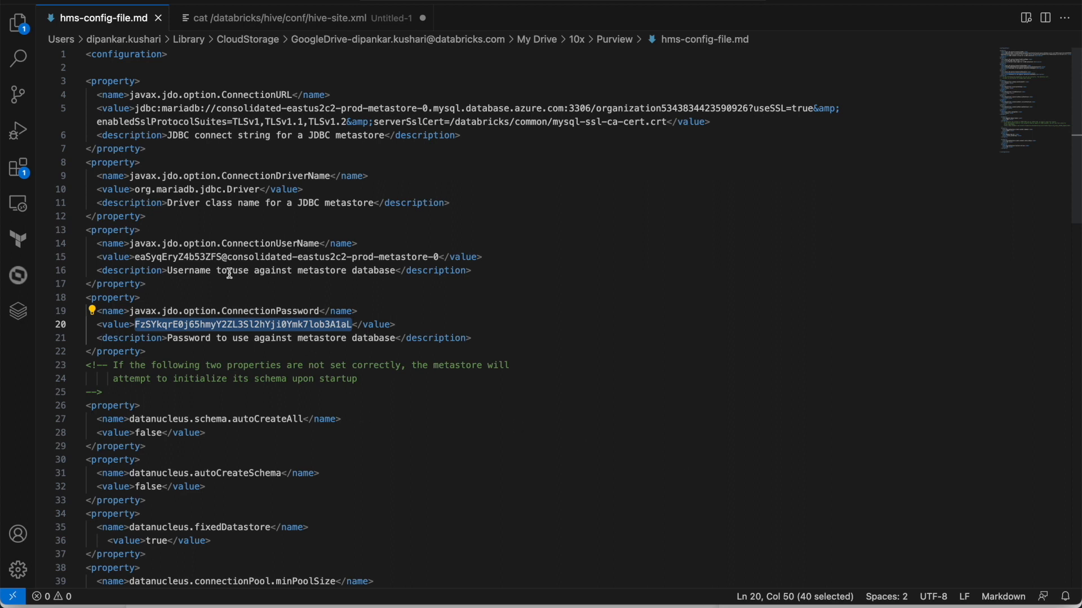
{"action": "left_click_drag", "start_coordinate": [135, 257], "coordinate": [444, 257]}
{"action": "key", "text": "shift+Left"}
{"action": "key", "text": "super+c"}
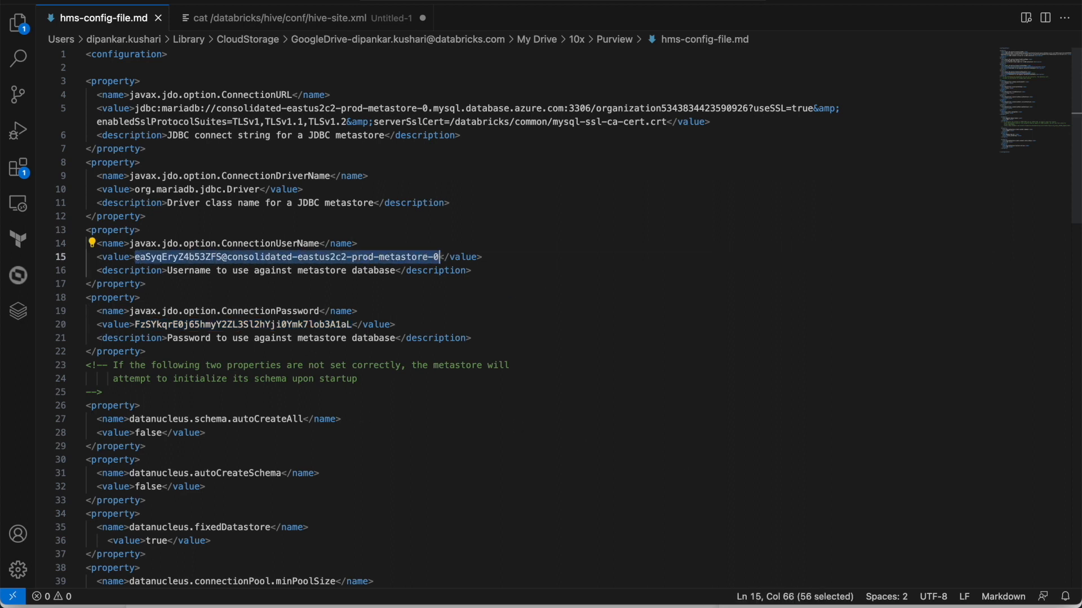
{"action": "key", "text": "super+Tab"}
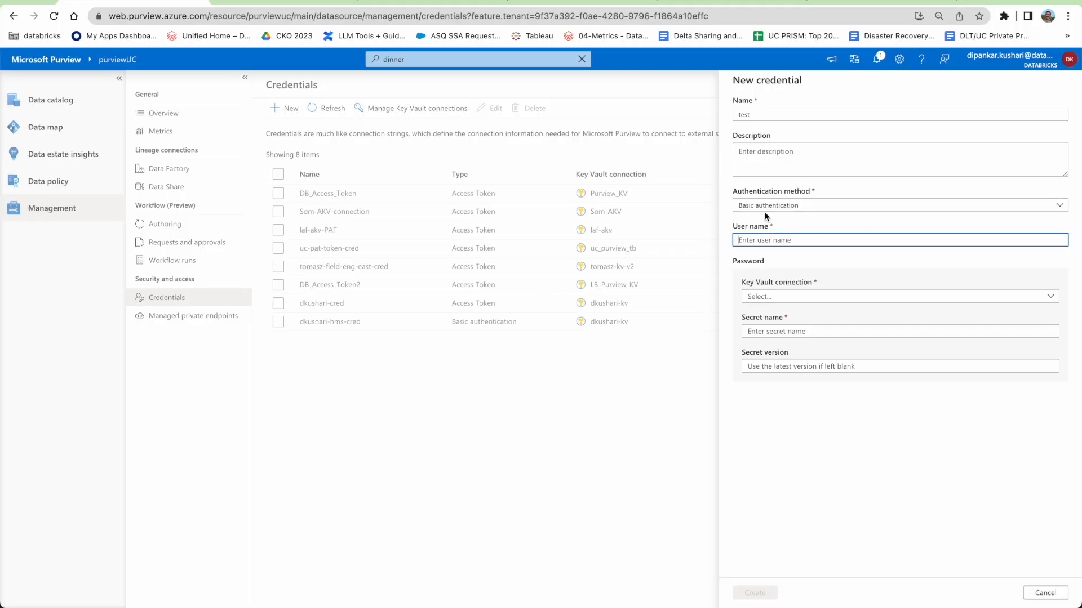
{"action": "key", "text": "super+v"}
Choose the dkushari-kv key vault connection and set the secret name to dkusharihmssecret.
{"action": "left_click", "coordinate": [783, 295]}
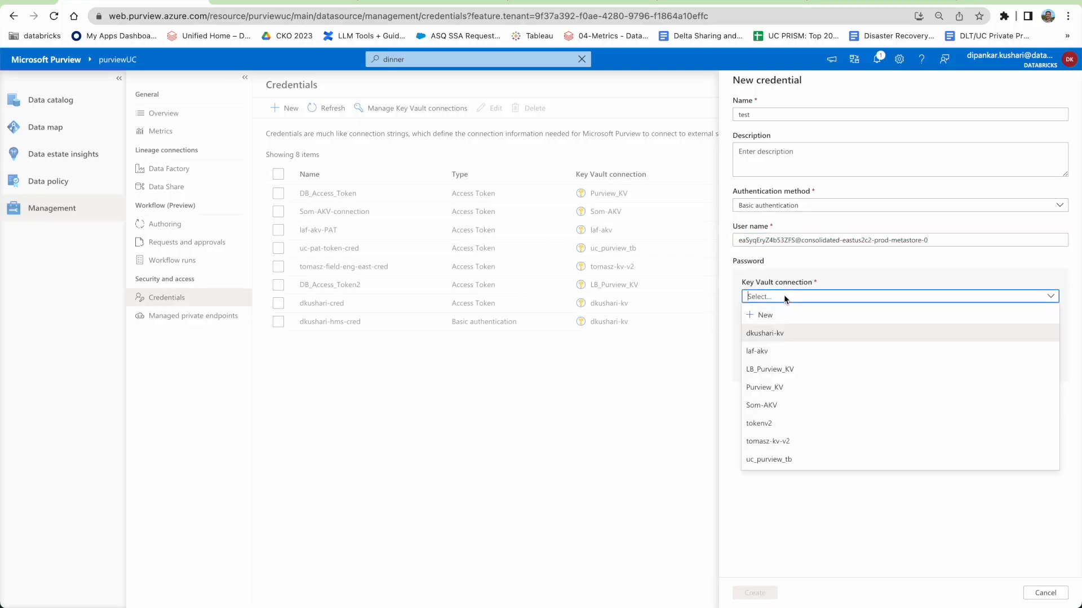
{"action": "left_click", "coordinate": [770, 333]}
{"action": "left_click", "coordinate": [779, 332]}
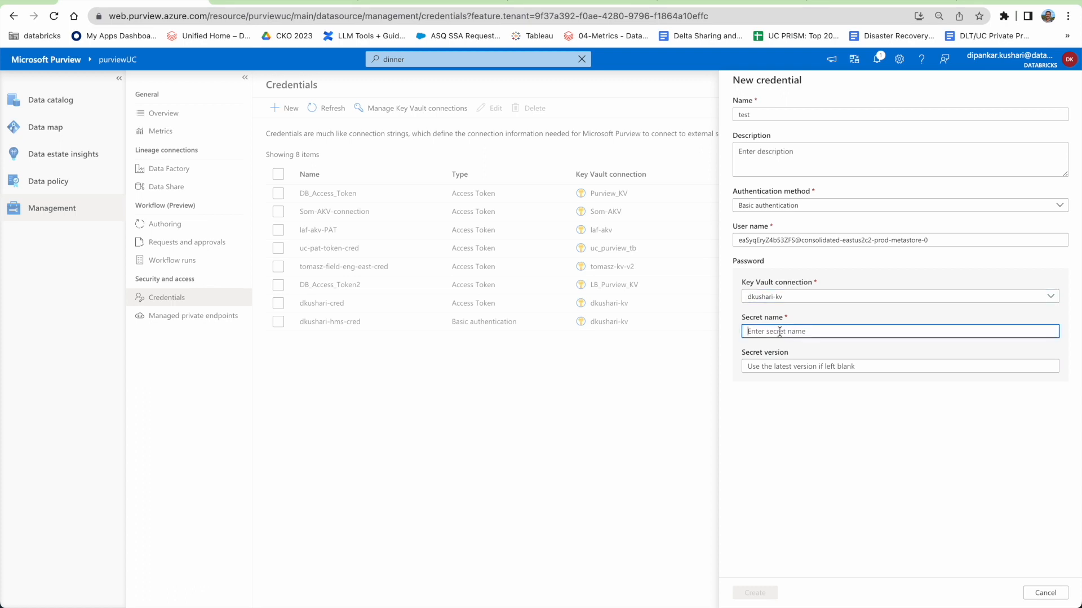
{"action": "left_click", "coordinate": [540, 2]}
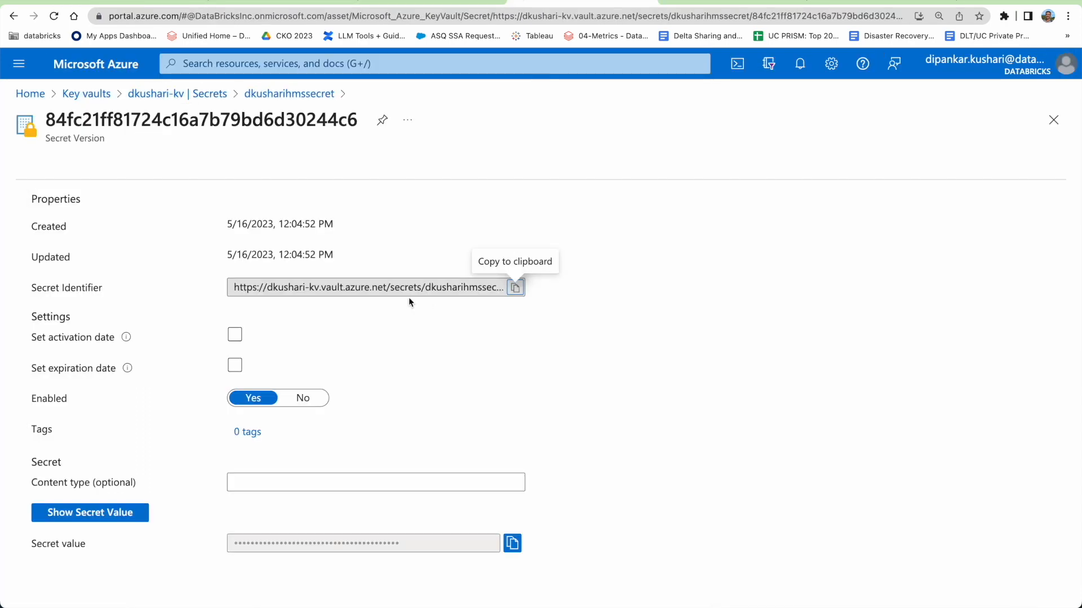
{"action": "left_click", "coordinate": [179, 96]}
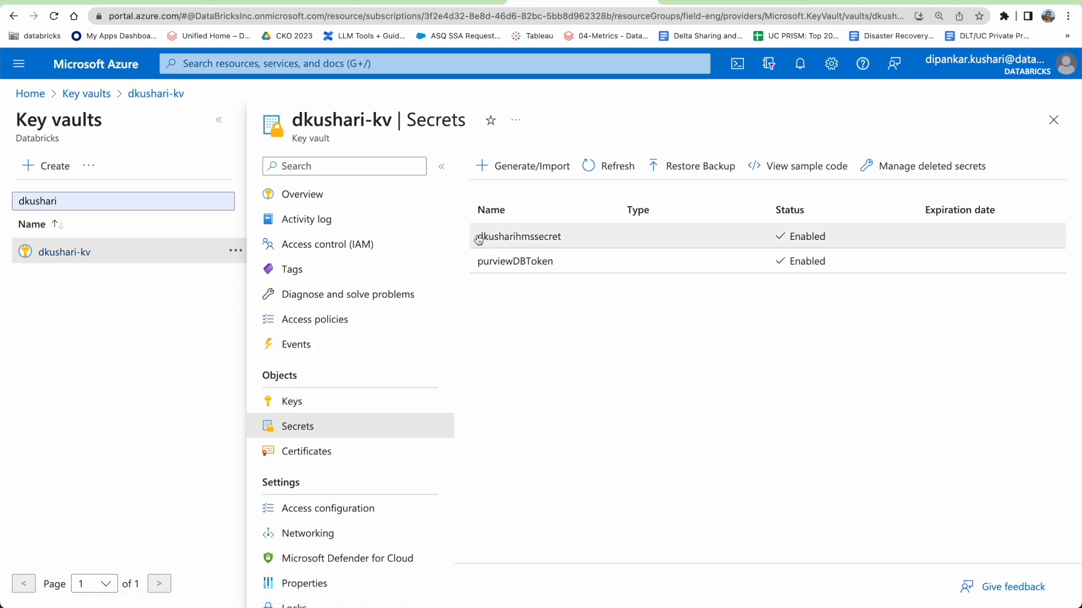
{"action": "left_click_drag", "start_coordinate": [479, 240], "coordinate": [581, 240]}
{"action": "key", "text": "super+c"}
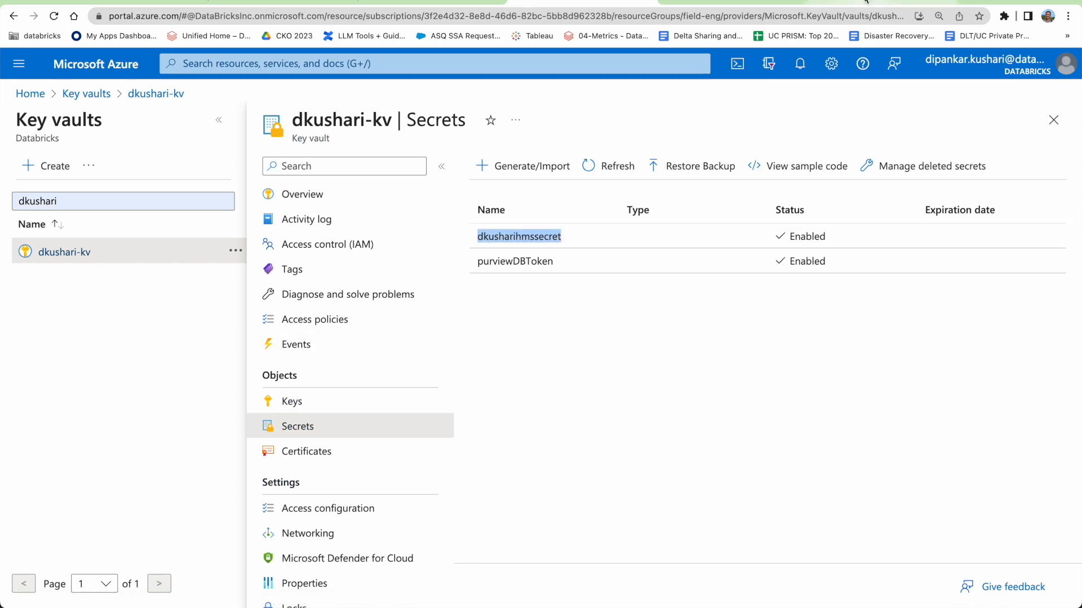
{"action": "left_click", "coordinate": [170, 4]}
{"action": "key", "text": "super+v"}
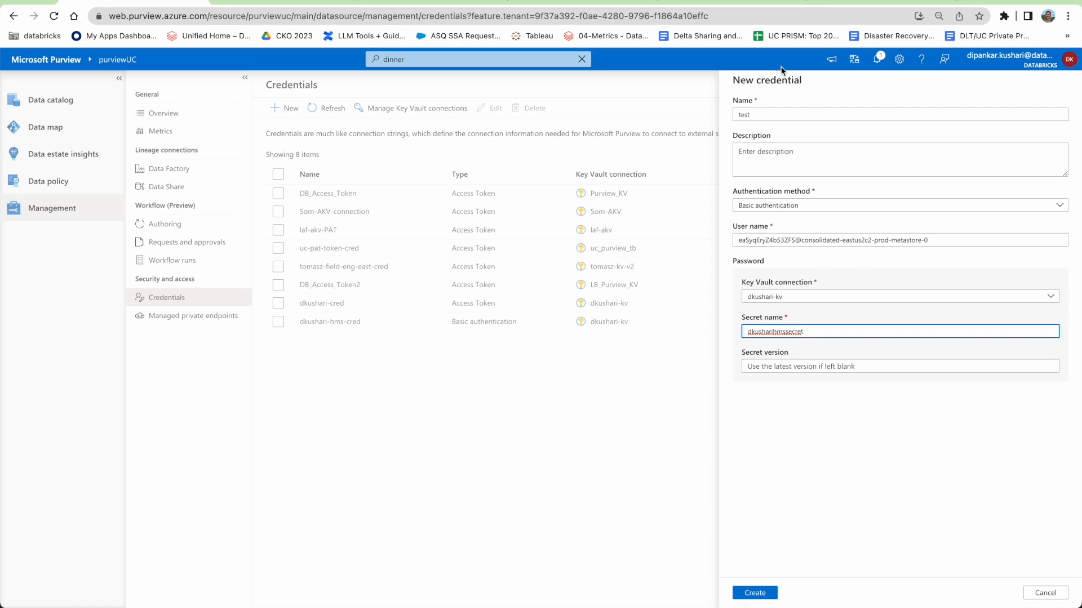
{"action": "left_click", "coordinate": [850, 2]}
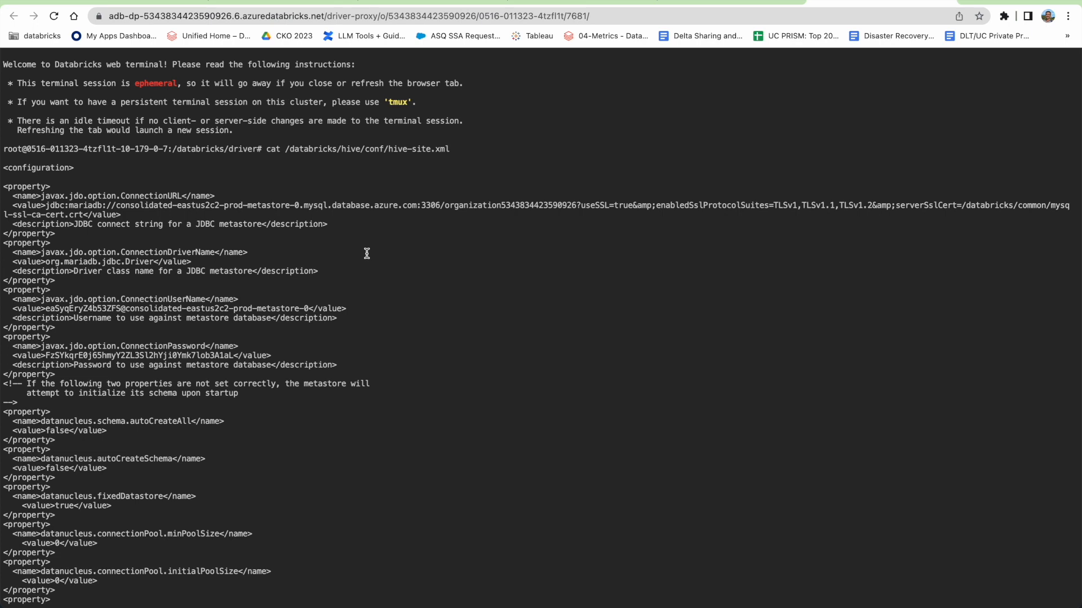
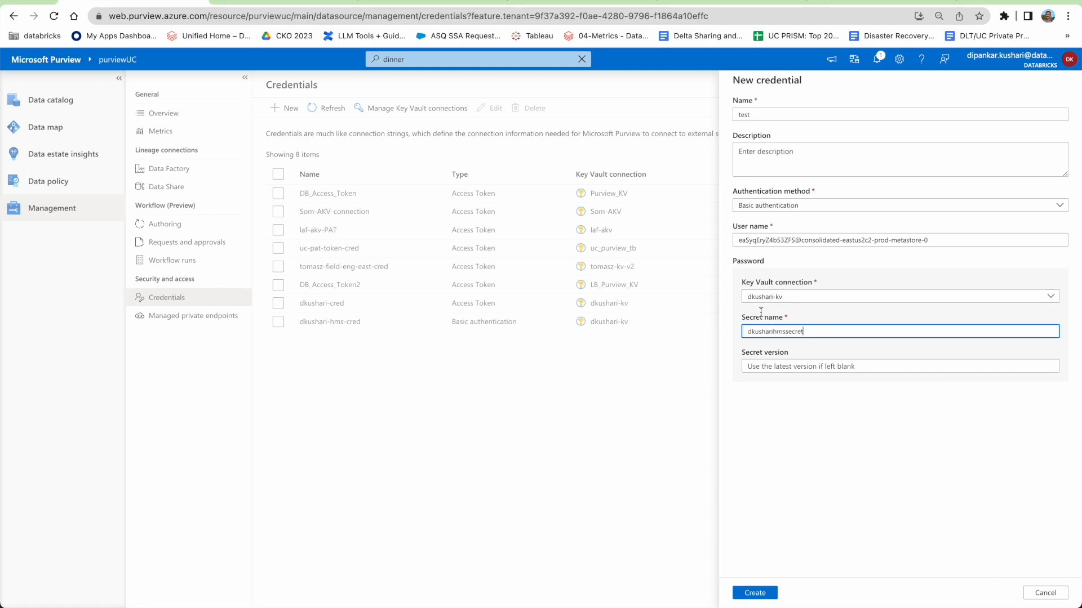
Copy the metastore password value from the config notes for the credential form.
{"action": "key", "text": "super+Tab"}
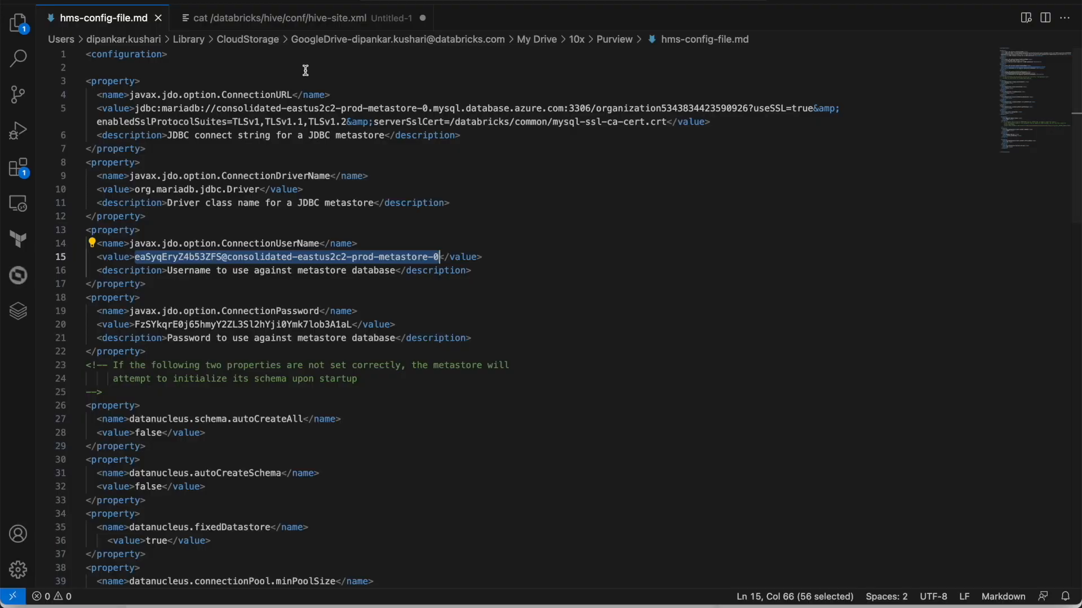
{"action": "left_click_drag", "start_coordinate": [136, 324], "coordinate": [349, 320]}
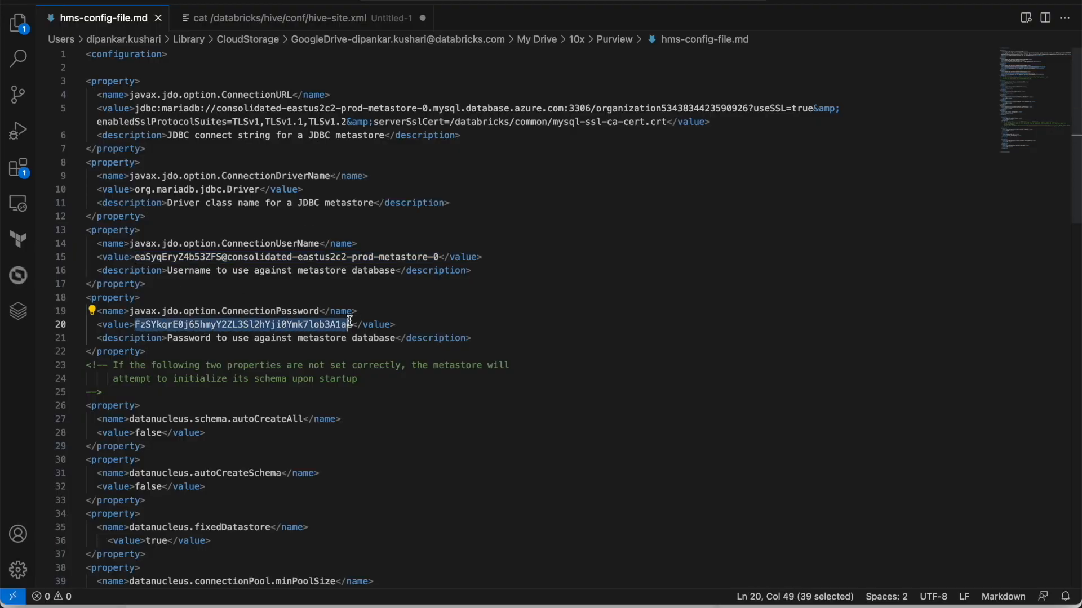
{"action": "key", "text": "super+c"}
{"action": "key", "text": "super+Tab"}
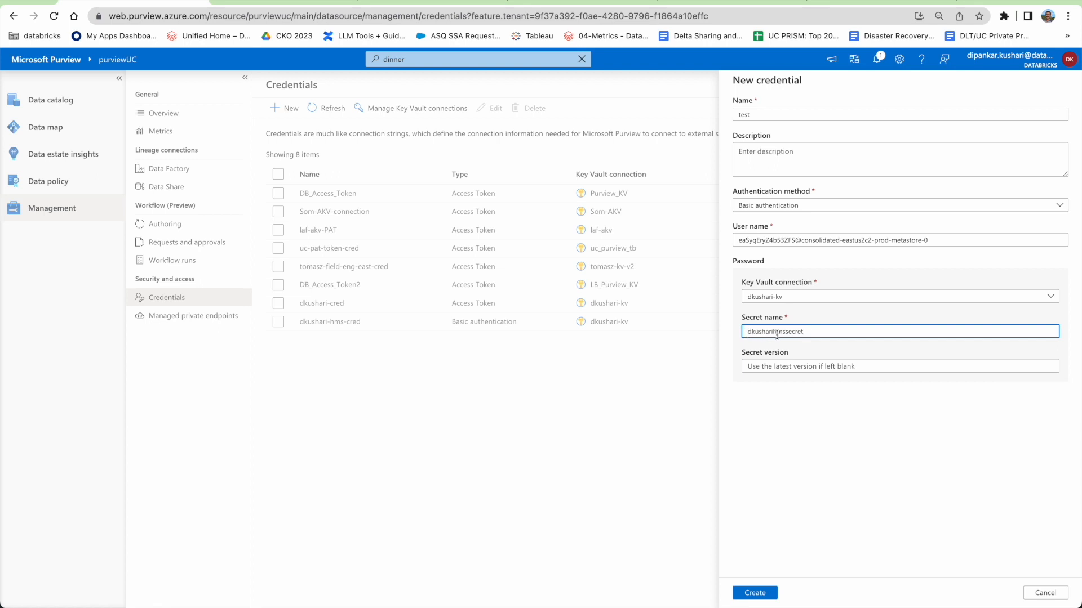
Discard the test credential and open Edit scan for the Hive Metastore source's recent scan.
{"action": "left_click", "coordinate": [1058, 594]}
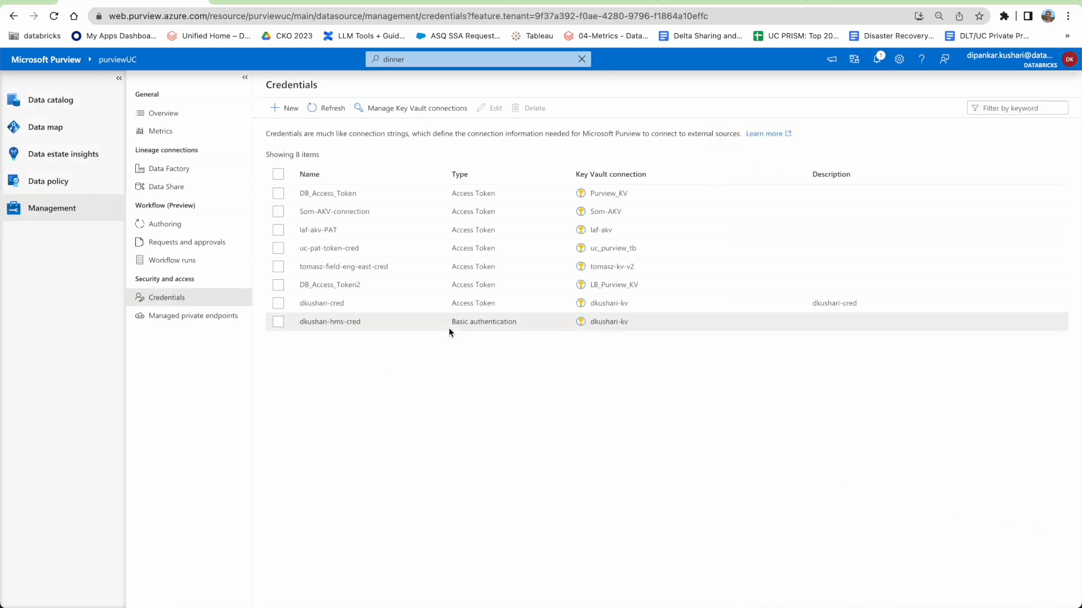
{"action": "left_click_drag", "start_coordinate": [466, 326], "coordinate": [503, 360]}
{"action": "left_click", "coordinate": [502, 361]}
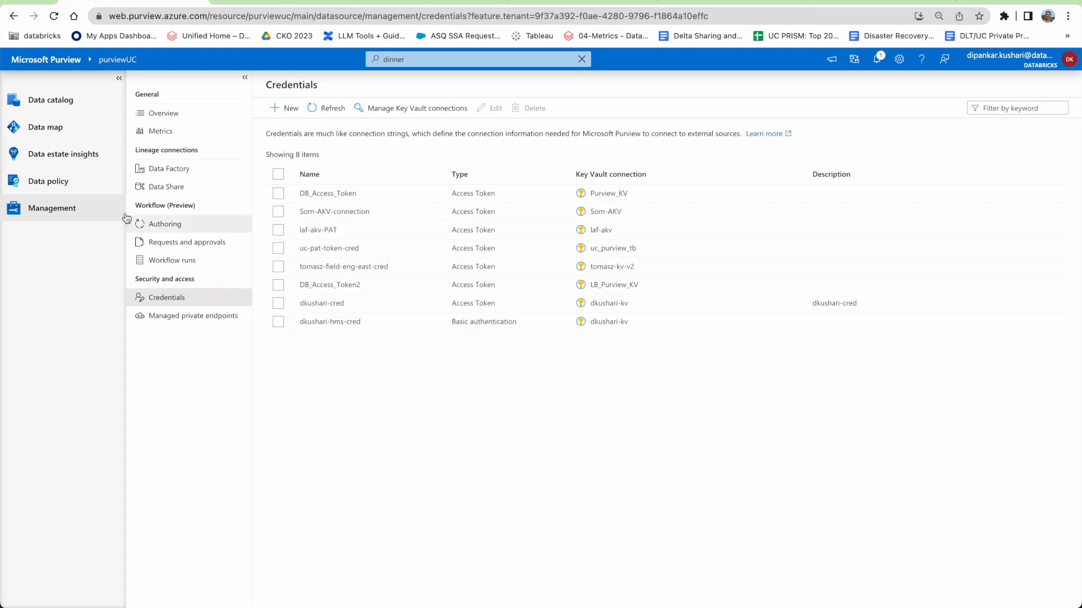
{"action": "left_click", "coordinate": [53, 127]}
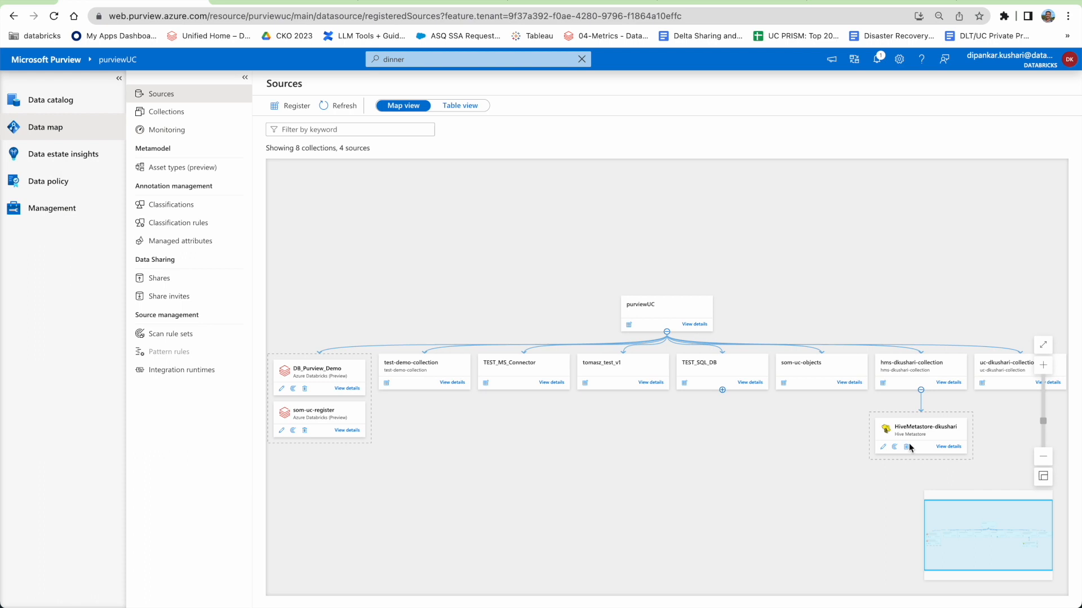
{"action": "left_click", "coordinate": [958, 447]}
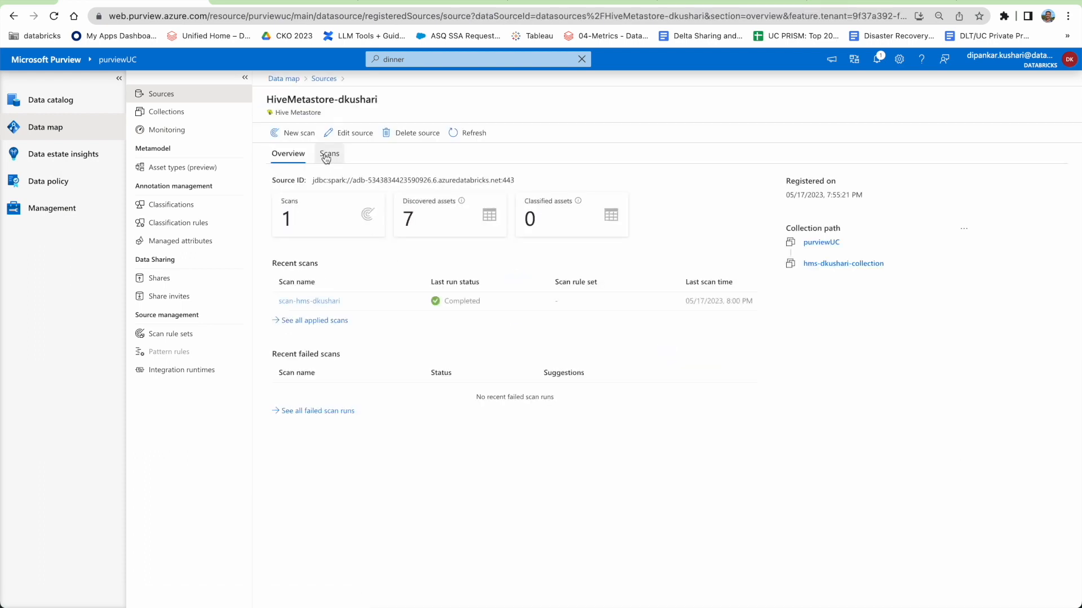
{"action": "left_click", "coordinate": [330, 303]}
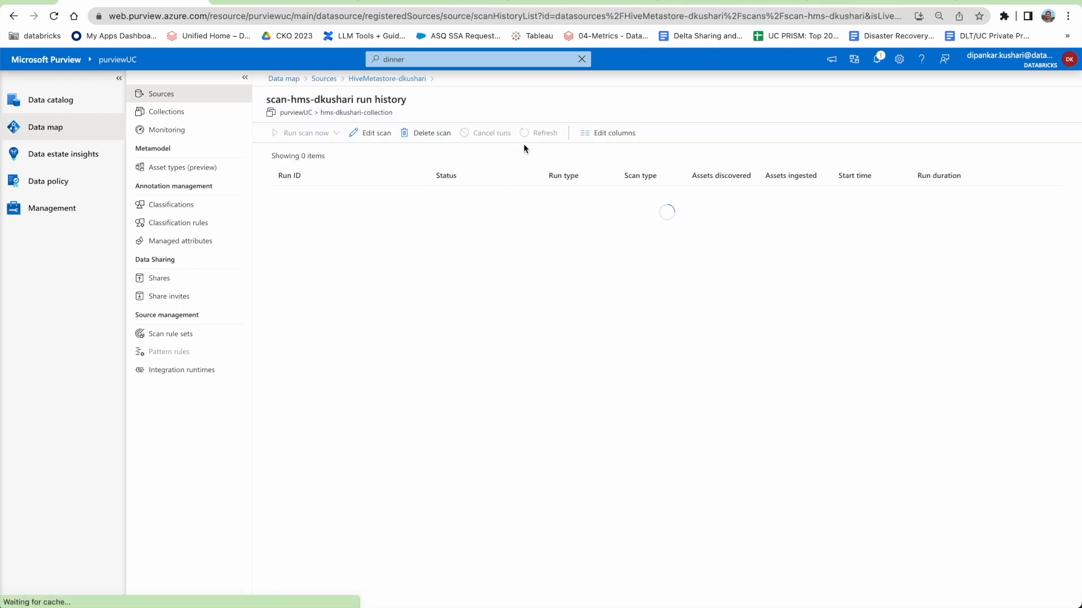
{"action": "left_click", "coordinate": [371, 133]}
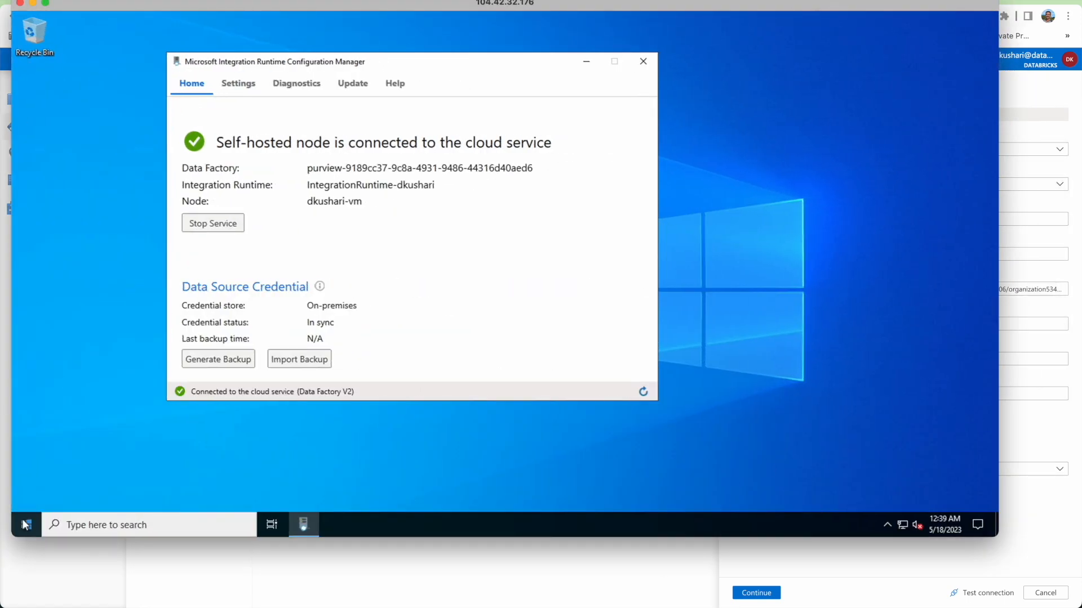
Launch File Explorer on the remote VM and browse drive C's Program Files.
{"action": "left_click", "coordinate": [23, 522]}
{"action": "left_click", "coordinate": [381, 309]}
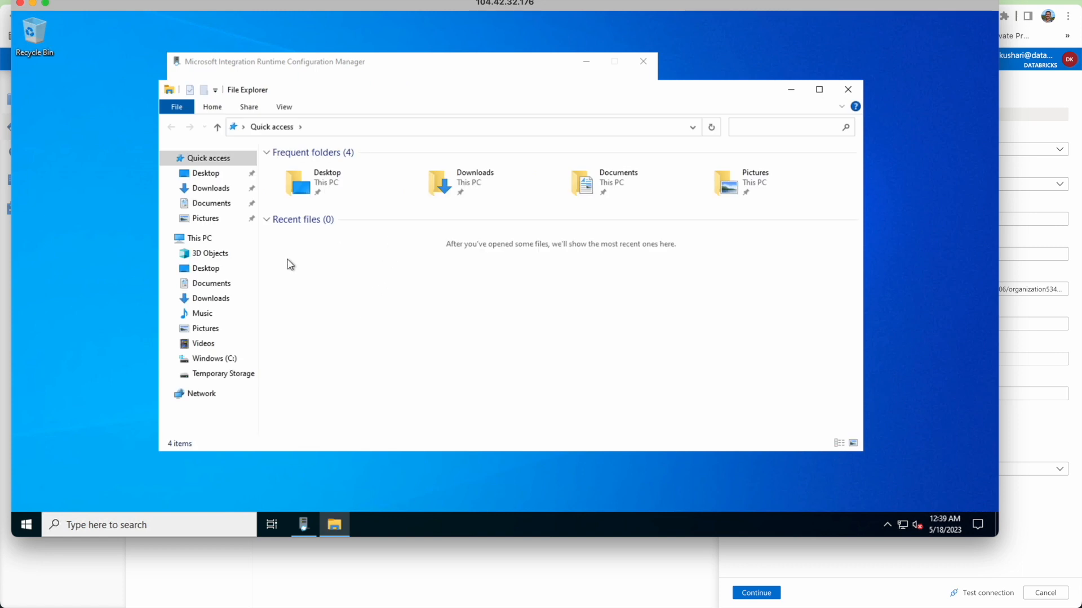
{"action": "left_click", "coordinate": [213, 358]}
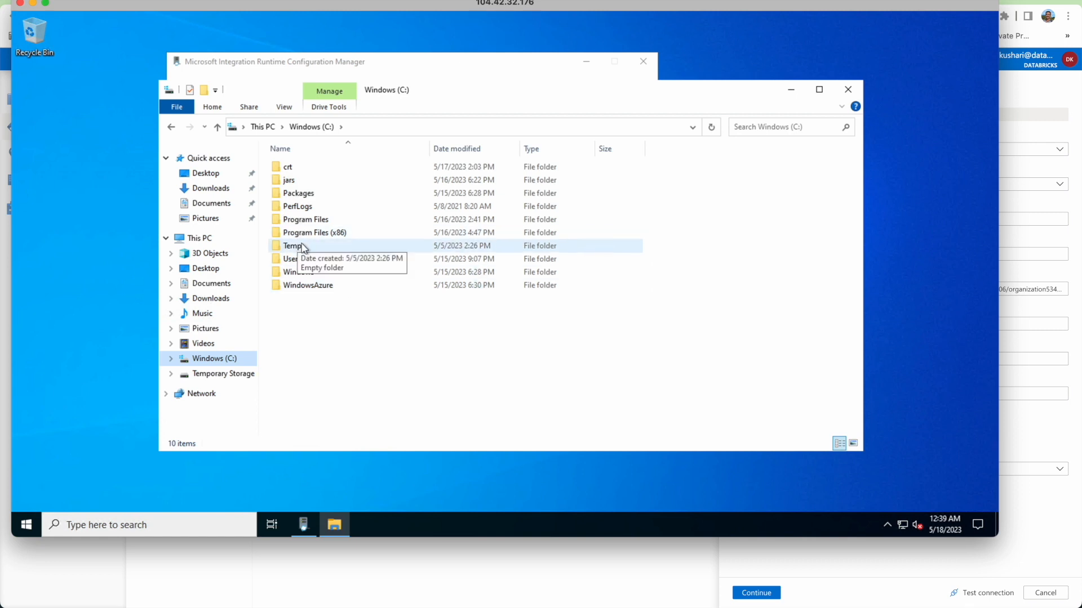
{"action": "double_click", "coordinate": [303, 220]}
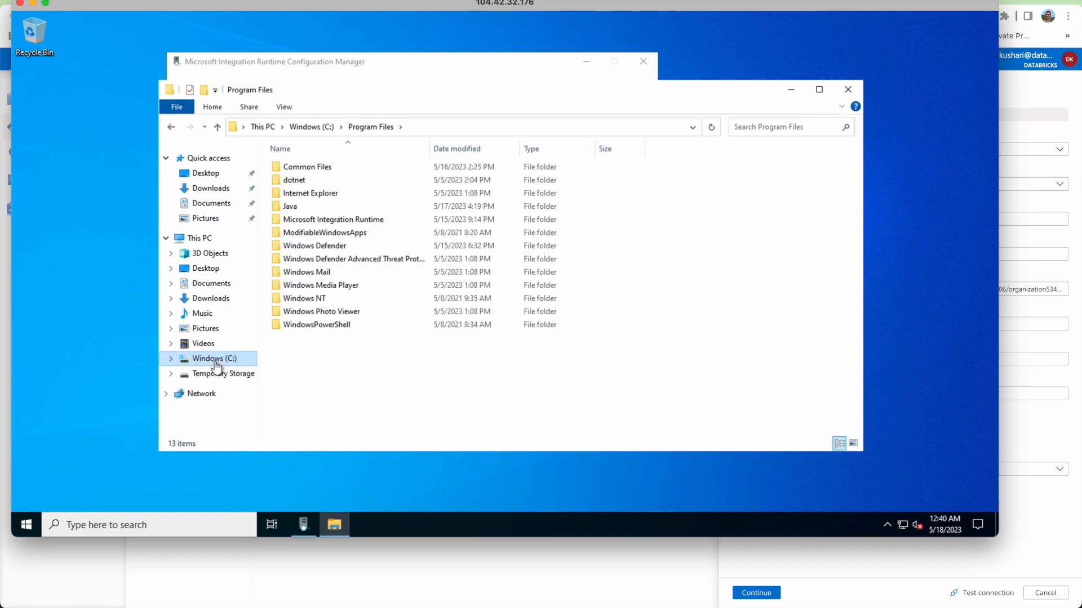
Open C:\jars, which holds mariadb-java-client-3.1.4.jar.
{"action": "left_click", "coordinate": [299, 128]}
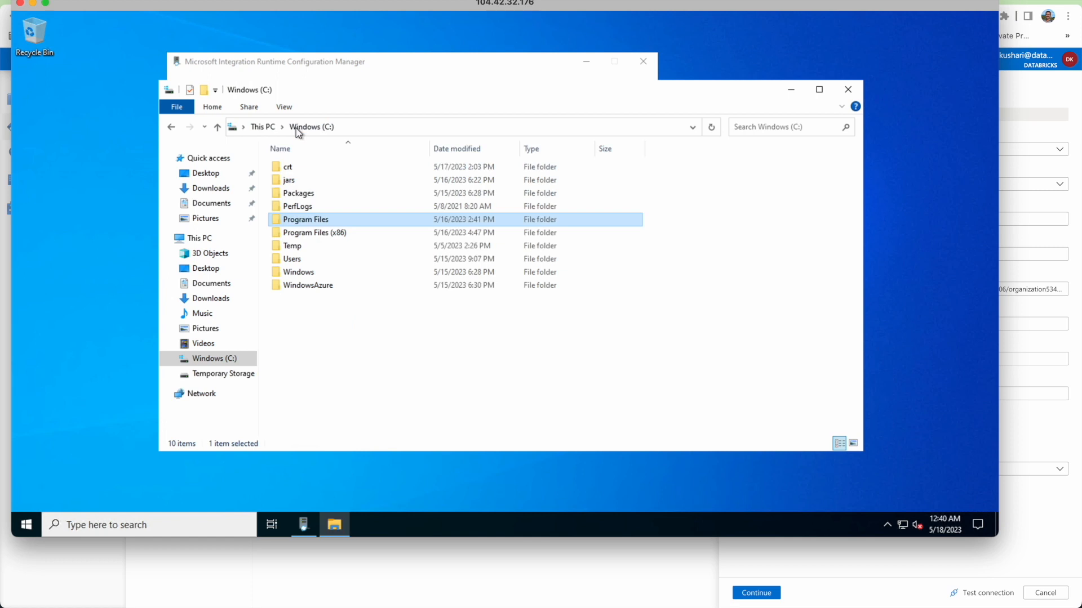
{"action": "left_click", "coordinate": [287, 181]}
{"action": "double_click", "coordinate": [289, 181]}
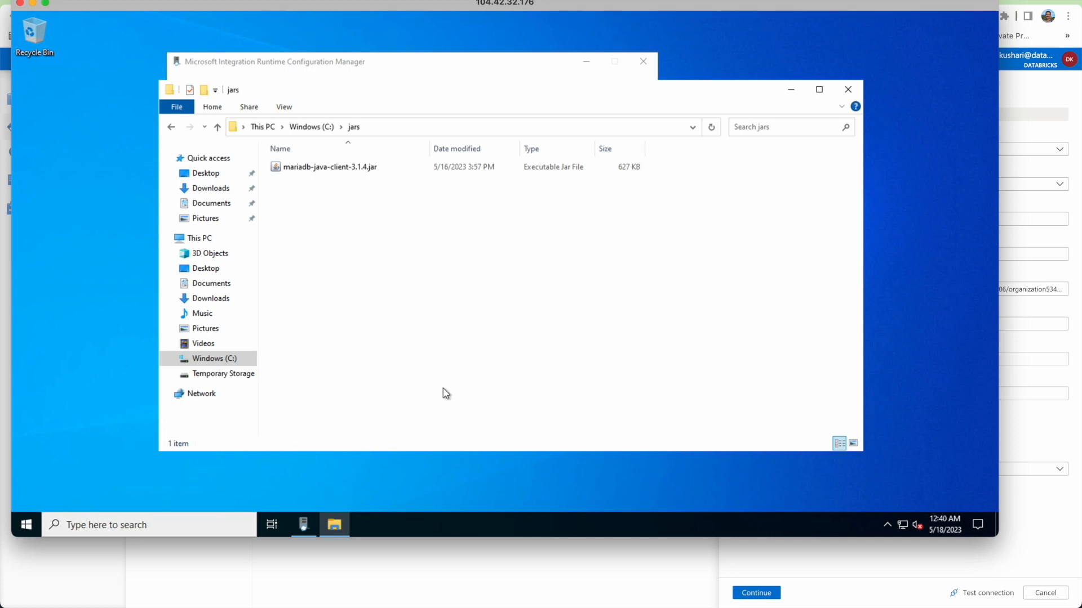
{"action": "key", "text": "super+Tab"}
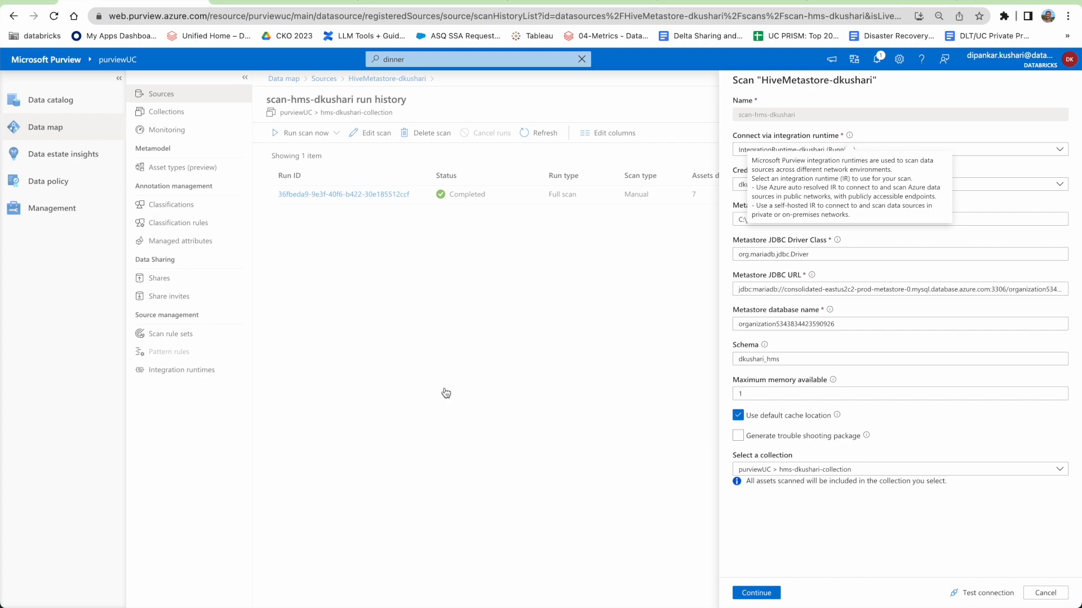
{"action": "key", "text": "super+Tab"}
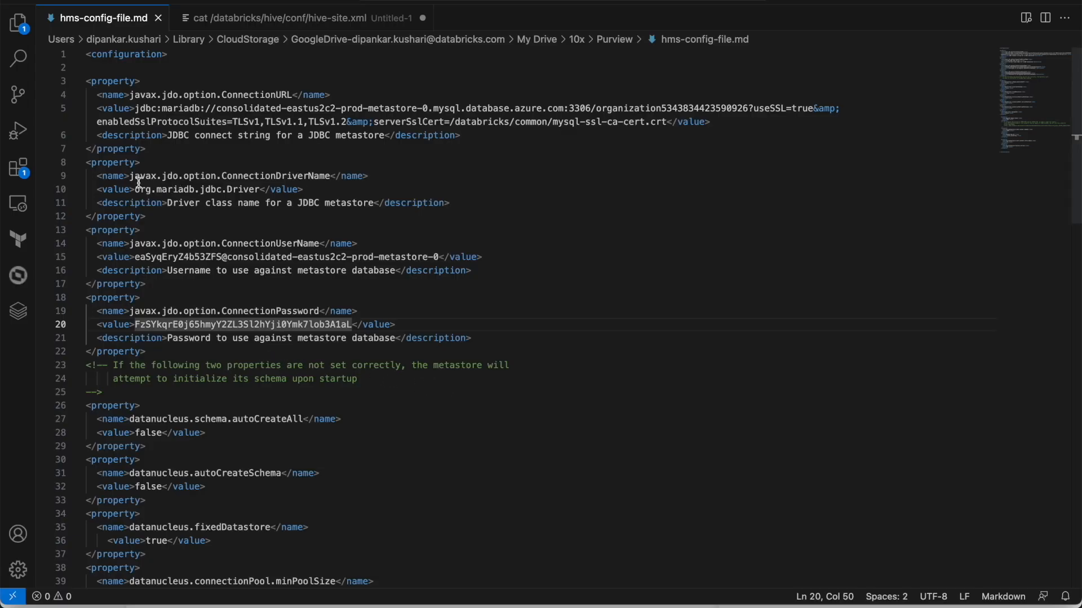
{"action": "left_click_drag", "start_coordinate": [134, 189], "coordinate": [265, 188]}
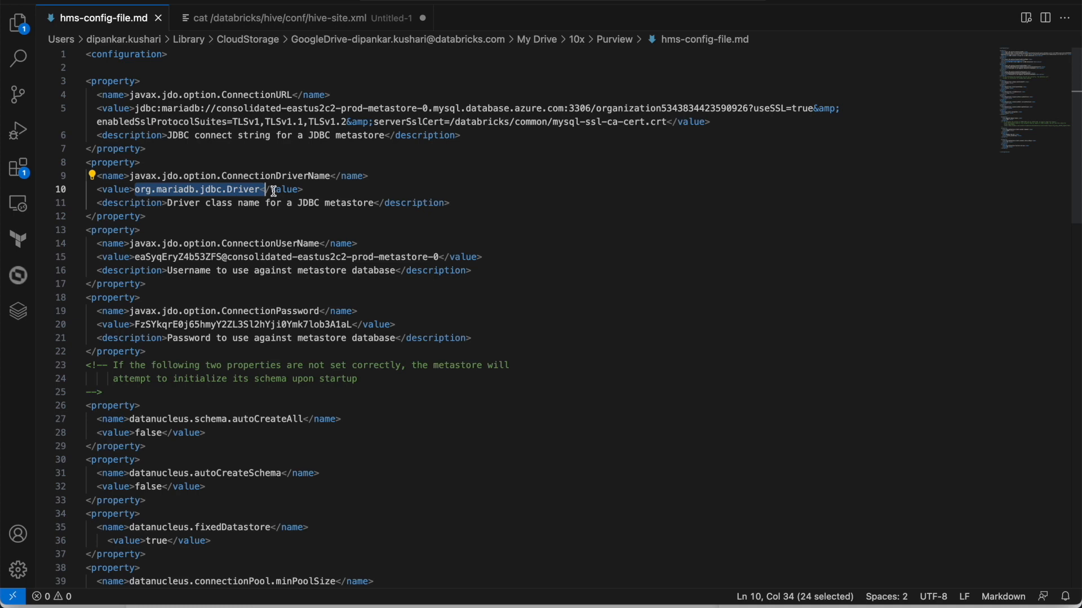
{"action": "key", "text": "super+Tab"}
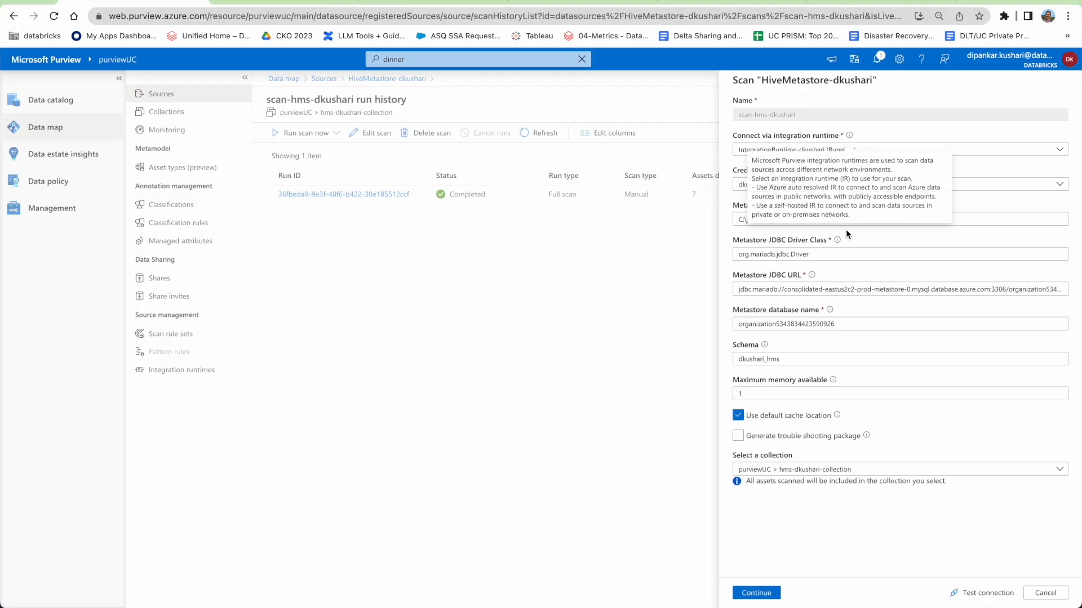
{"action": "left_click", "coordinate": [738, 219]}
{"action": "key", "text": "super+a"}
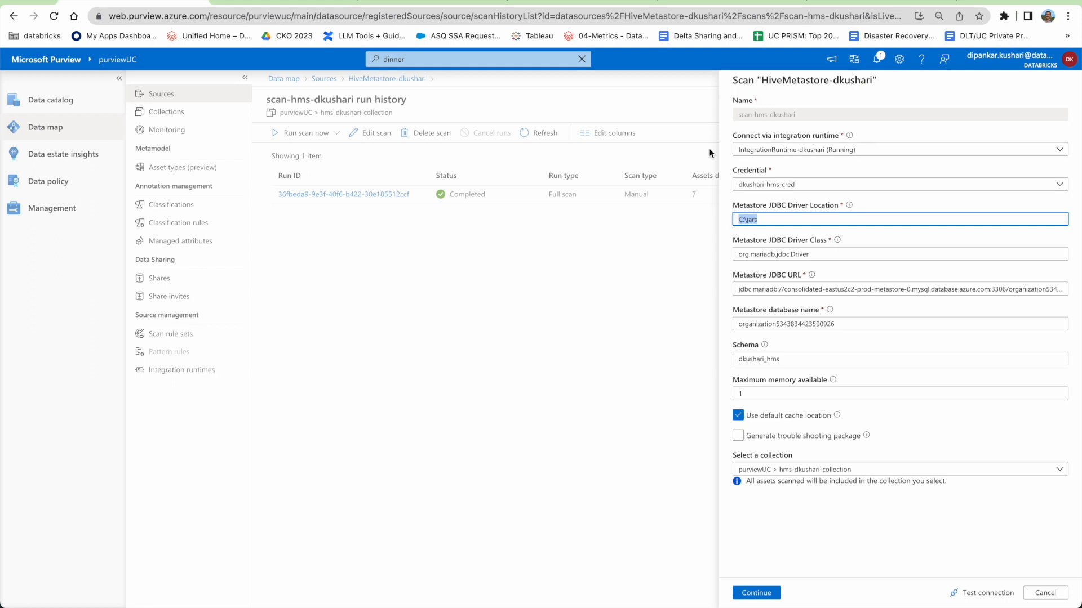
{"action": "key", "text": "super+Tab"}
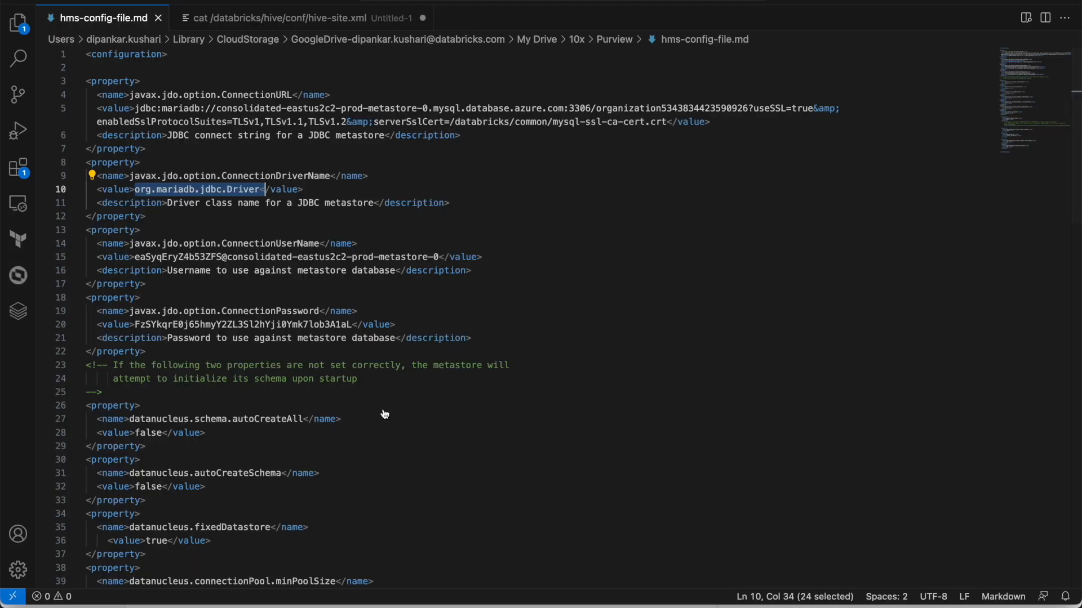
{"action": "key", "text": "super+Tab"}
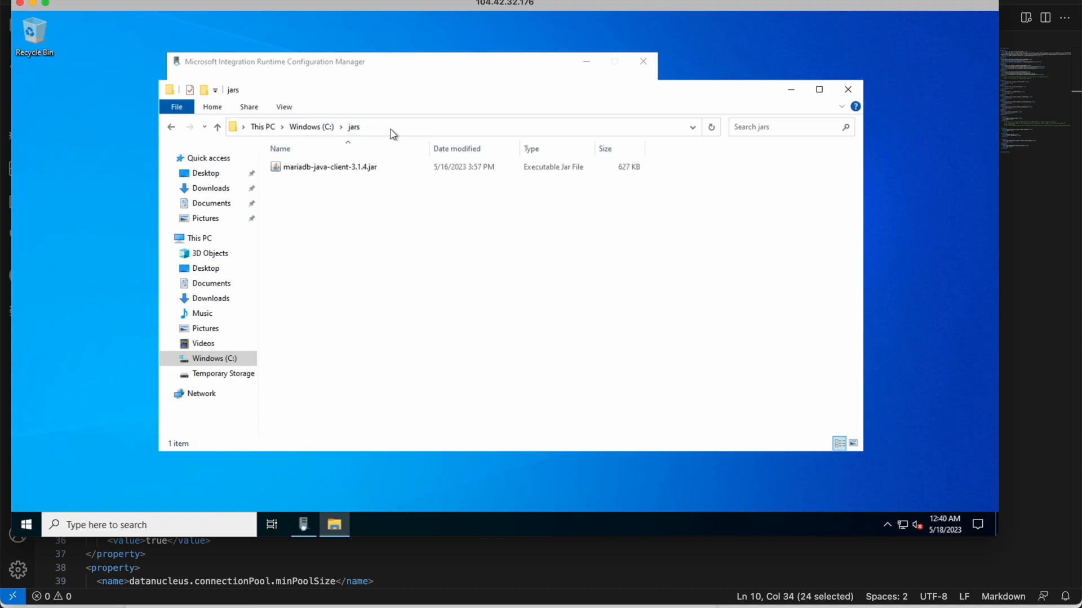
{"action": "left_click", "coordinate": [371, 128]}
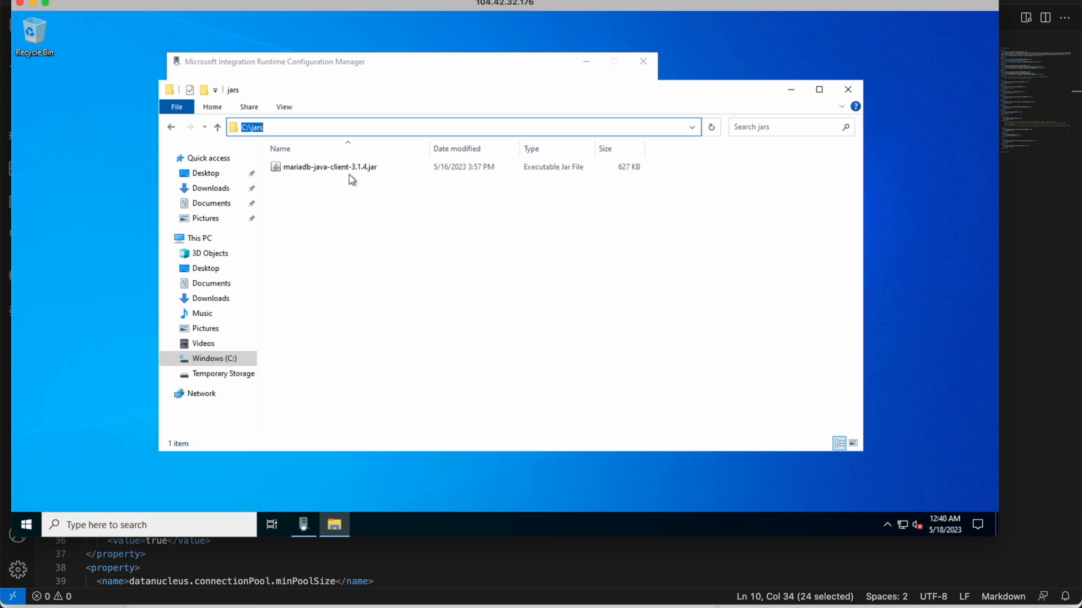
{"action": "key", "text": "super+Tab"}
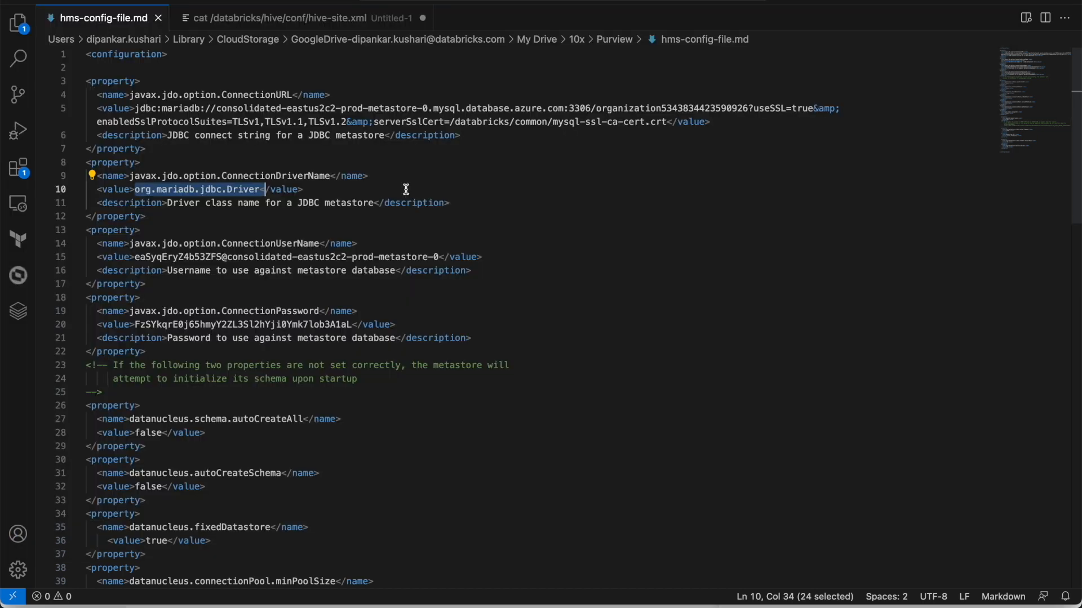
Review the scan form's driver location C:\jars and JDBC driver class values.
{"action": "key", "text": "super+Tab"}
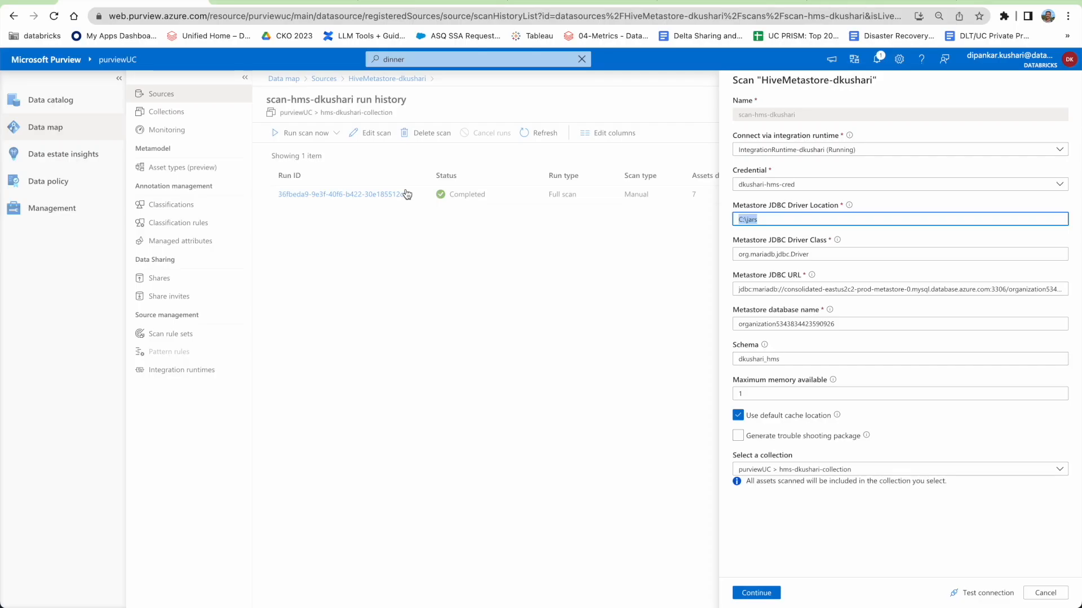
{"action": "left_click", "coordinate": [768, 216]}
{"action": "left_click_drag", "start_coordinate": [733, 206], "coordinate": [839, 212]}
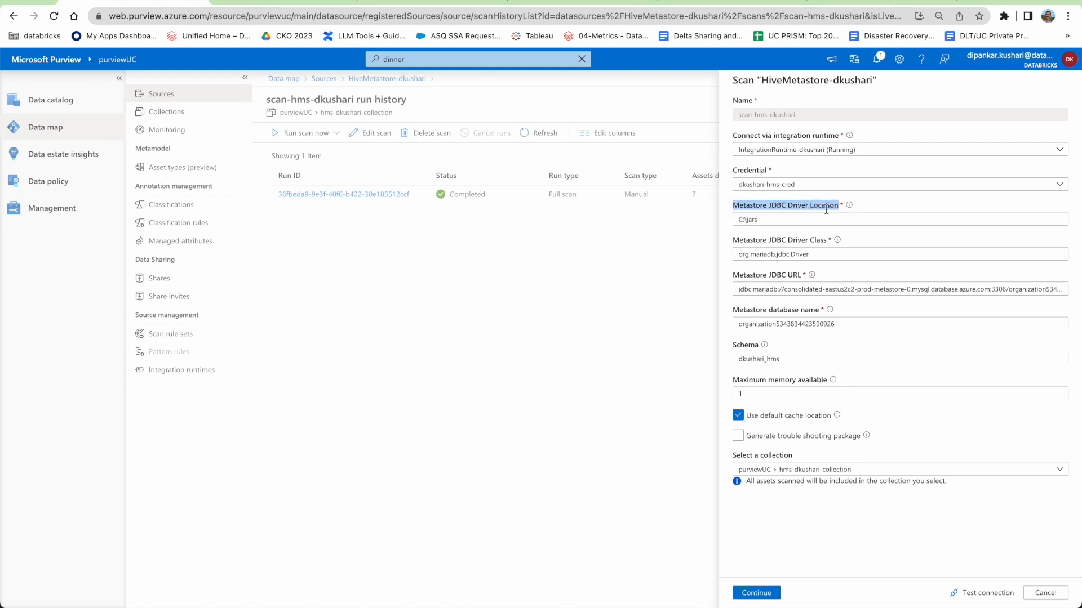
{"action": "left_click", "coordinate": [823, 206]}
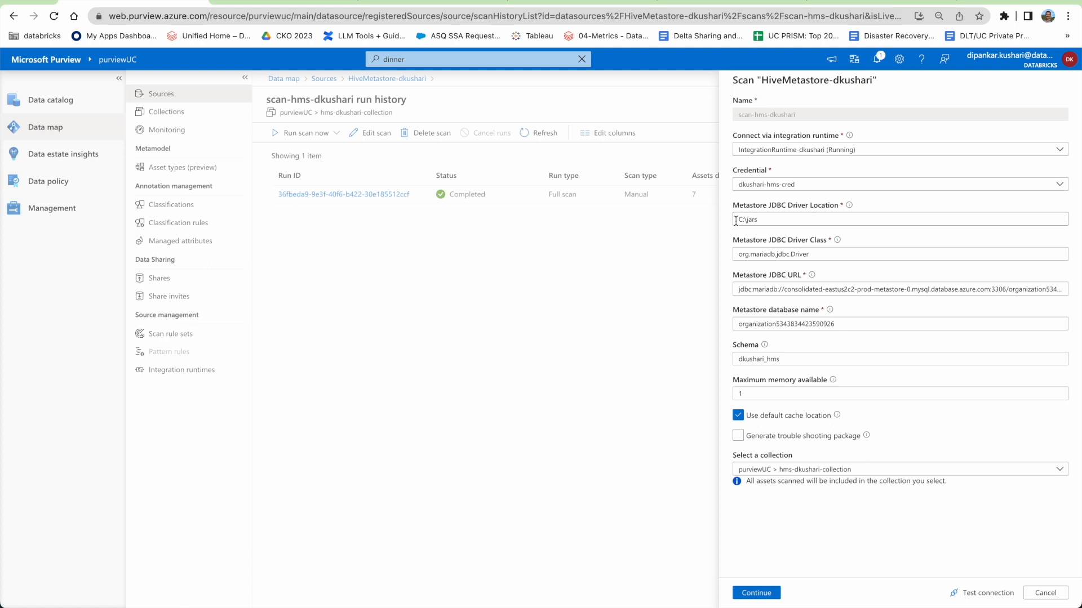
{"action": "mouse_move", "coordinate": [740, 222]}
{"action": "left_mouse_down"}
{"action": "mouse_move", "coordinate": [776, 222]}
{"action": "mouse_move", "coordinate": [735, 220]}
{"action": "left_mouse_up"}
{"action": "left_click_drag", "start_coordinate": [823, 256], "coordinate": [740, 253]}
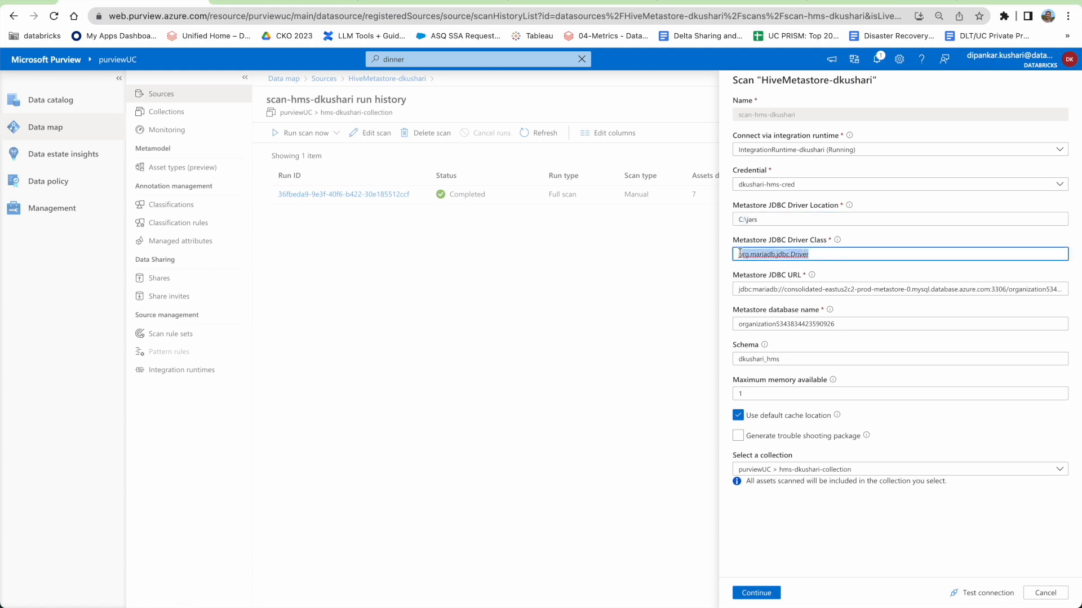
Check the config file's driver class org.mariadb.jdbc.Driver and the escaped ampersand in its URL.
{"action": "key", "text": "super+Tab"}
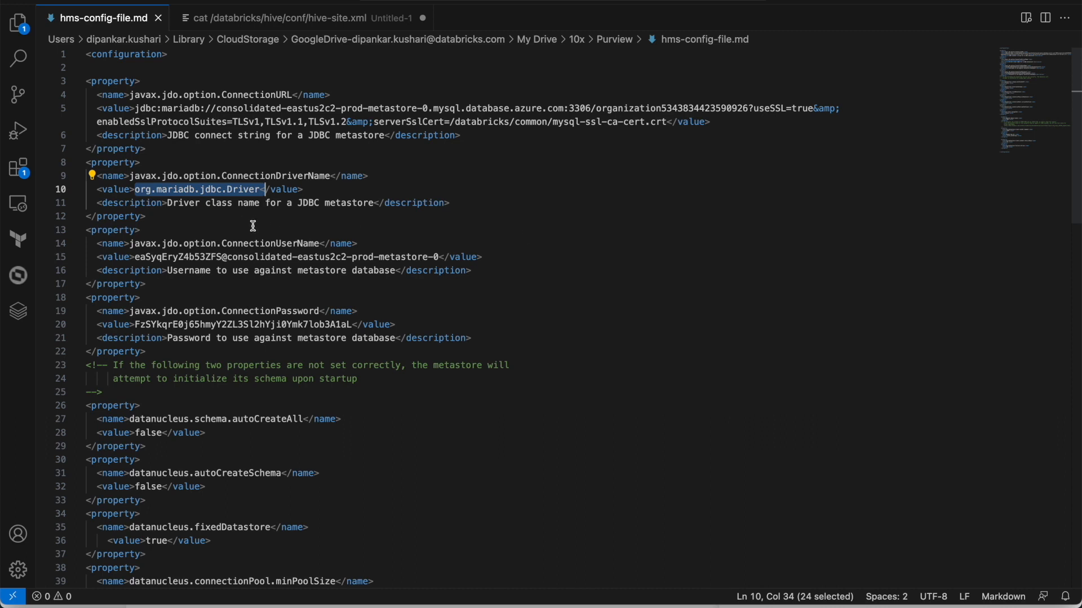
{"action": "left_click_drag", "start_coordinate": [135, 192], "coordinate": [263, 193]}
{"action": "key", "text": "super+Tab"}
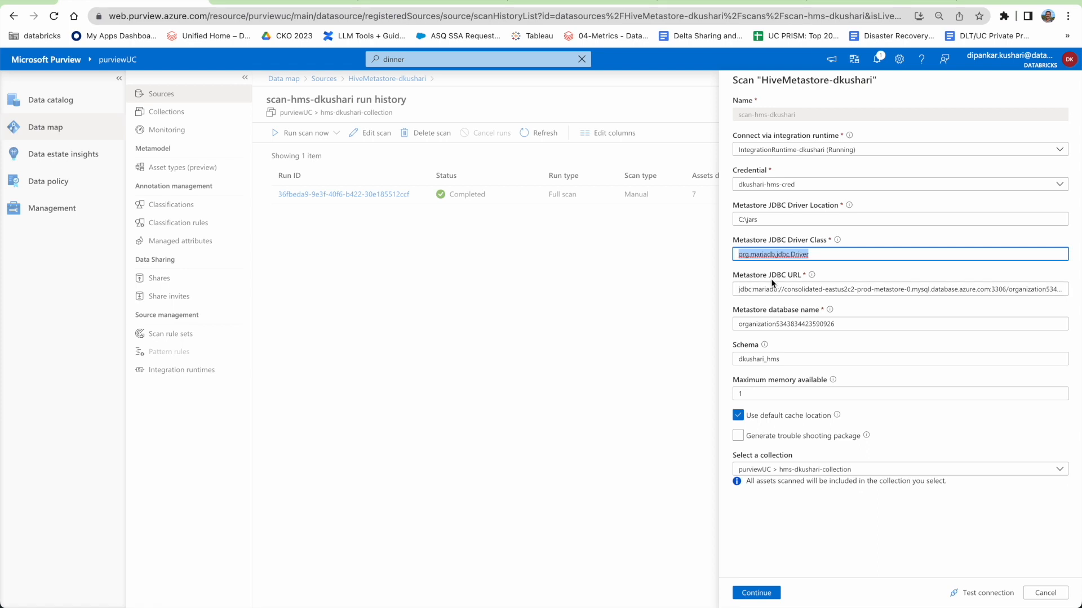
{"action": "key", "text": "super+Tab"}
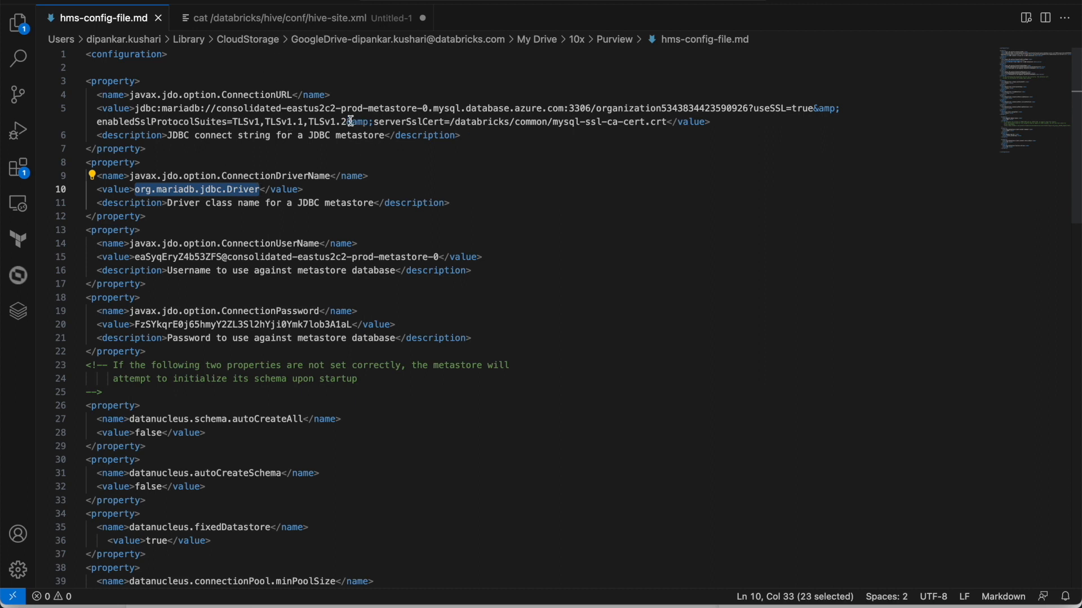
{"action": "left_click_drag", "start_coordinate": [347, 121], "coordinate": [367, 121]}
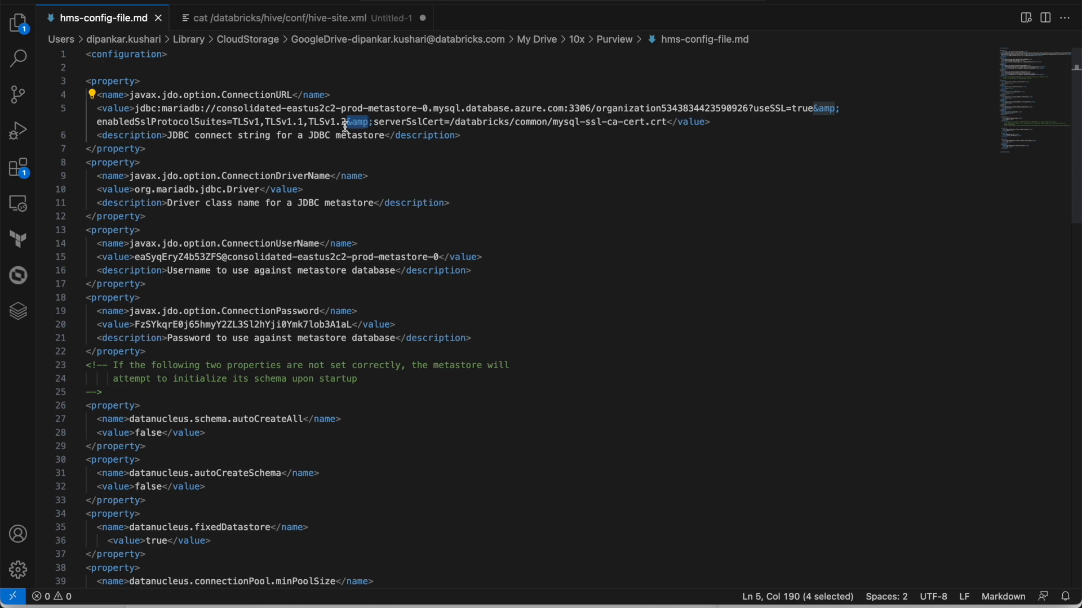
Select and copy the entire Metastore JDBC URL from the Purview scan form.
{"action": "key", "text": "super+Tab"}
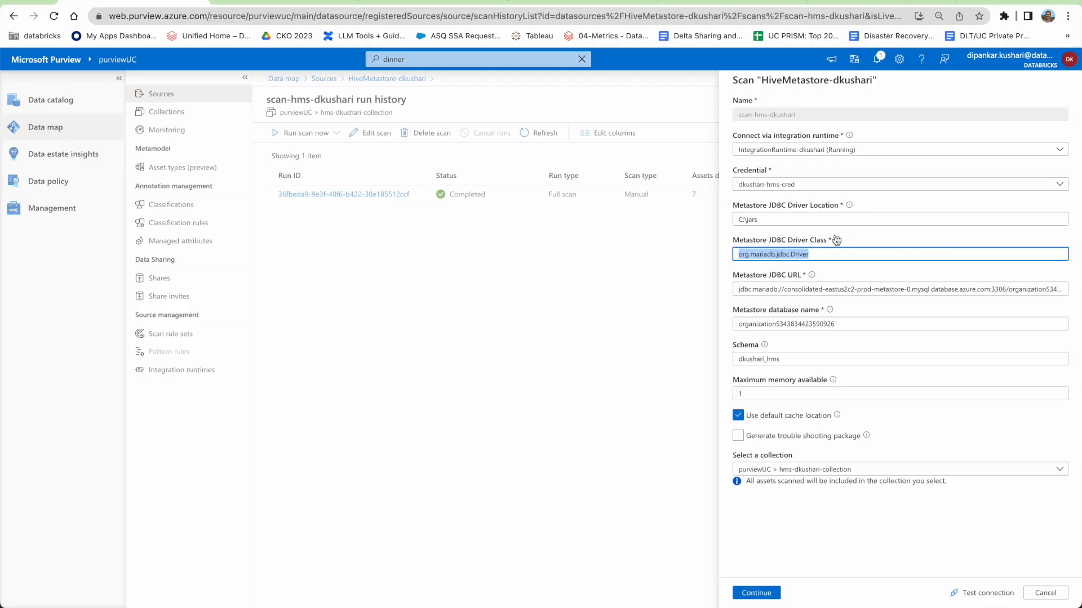
{"action": "double_click", "coordinate": [824, 289]}
{"action": "triple_click", "coordinate": [824, 289]}
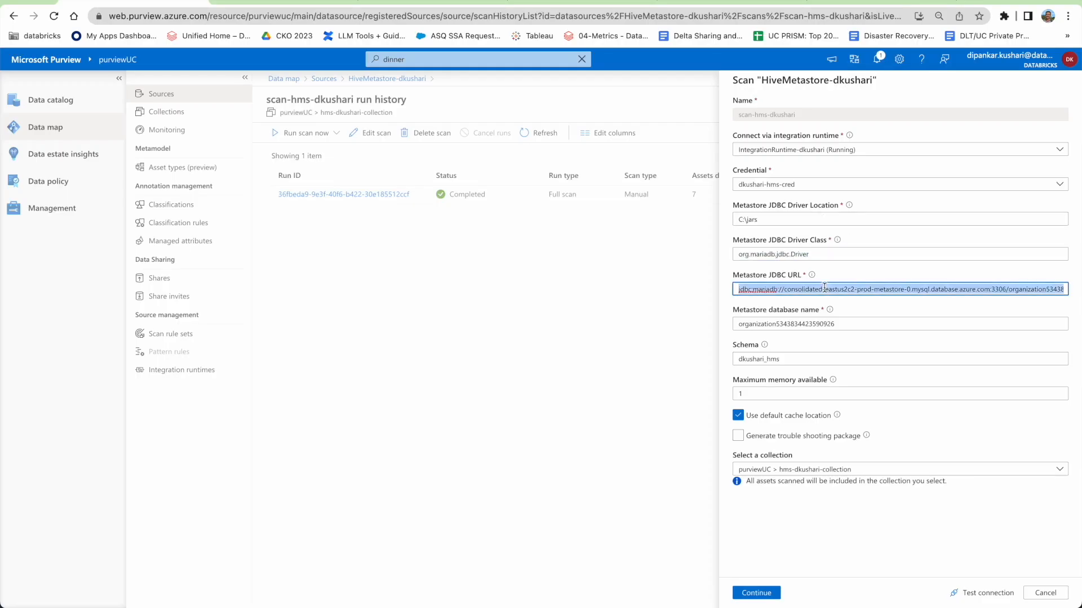
{"action": "key", "text": "super+Tab"}
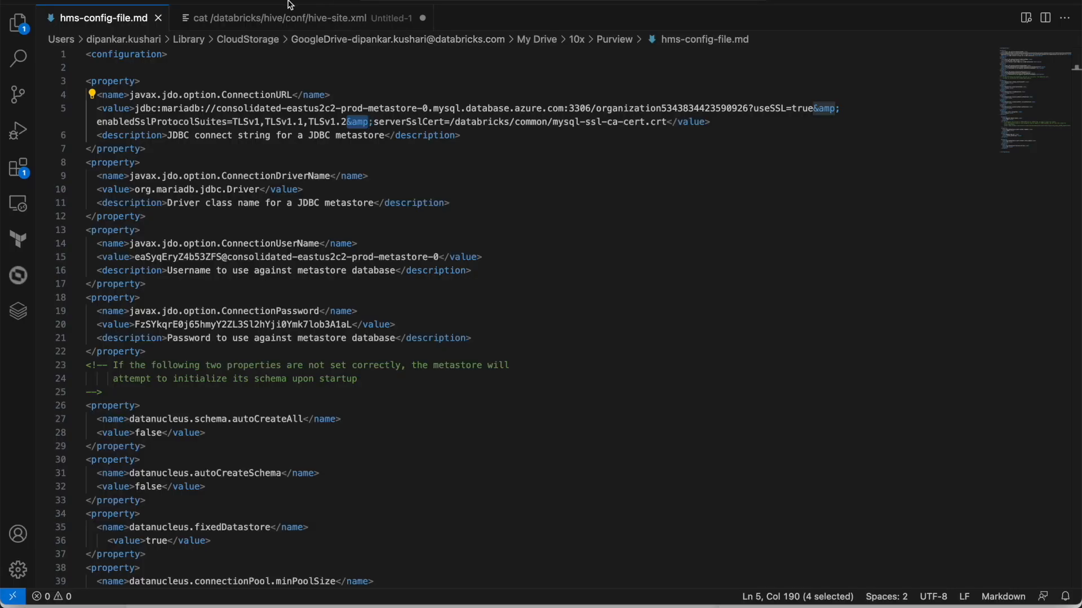
Paste the Metastore JDBC URL over the cat command in Untitled-1 and compare with hms-config-file.md.
{"action": "left_click", "coordinate": [263, 21]}
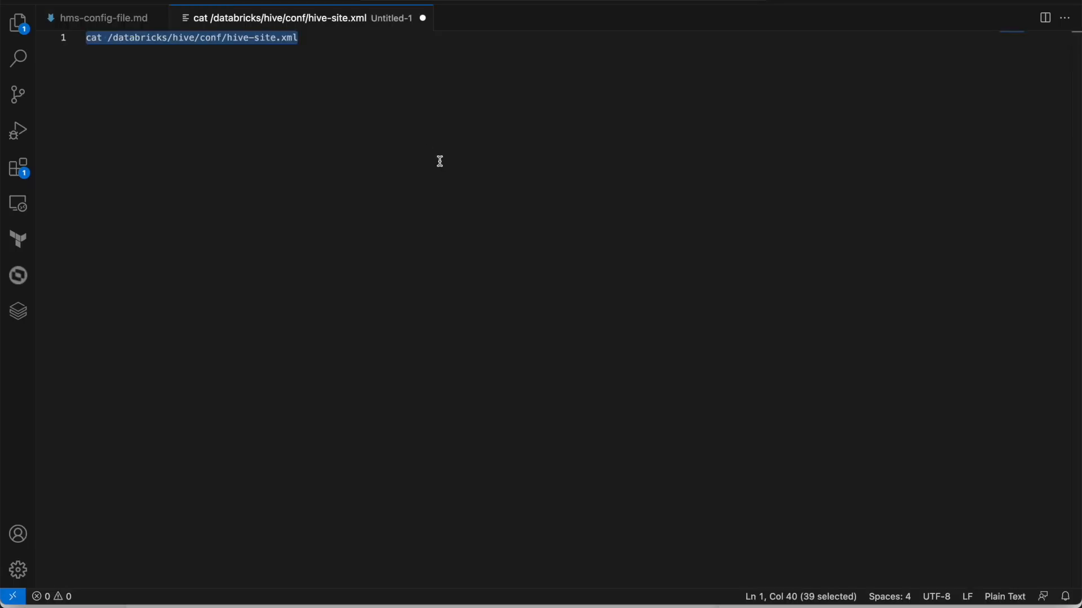
{"action": "key", "text": "super+v"}
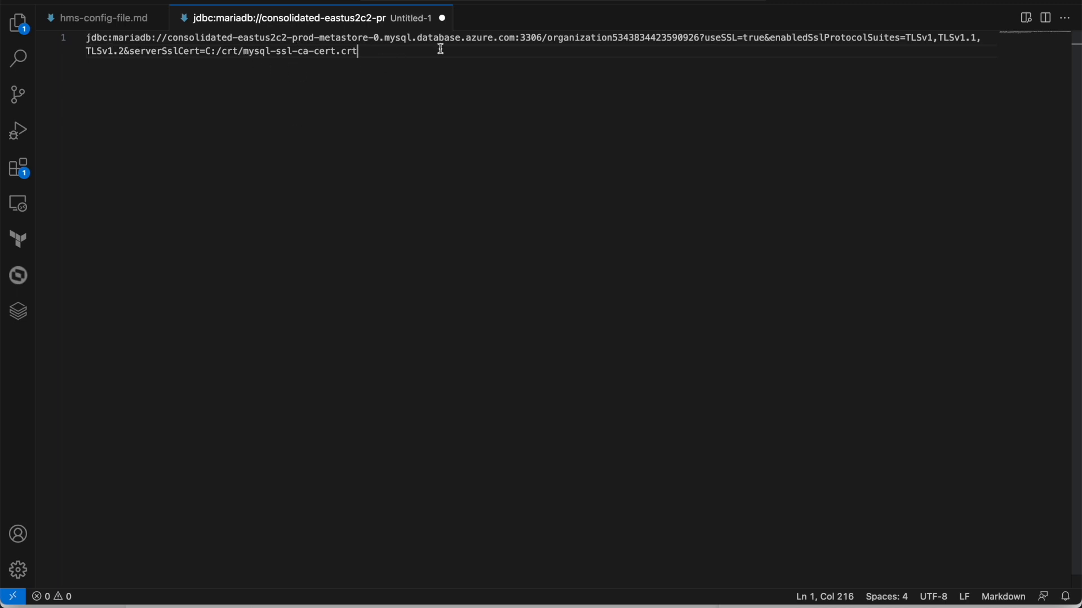
{"action": "left_click", "coordinate": [110, 23]}
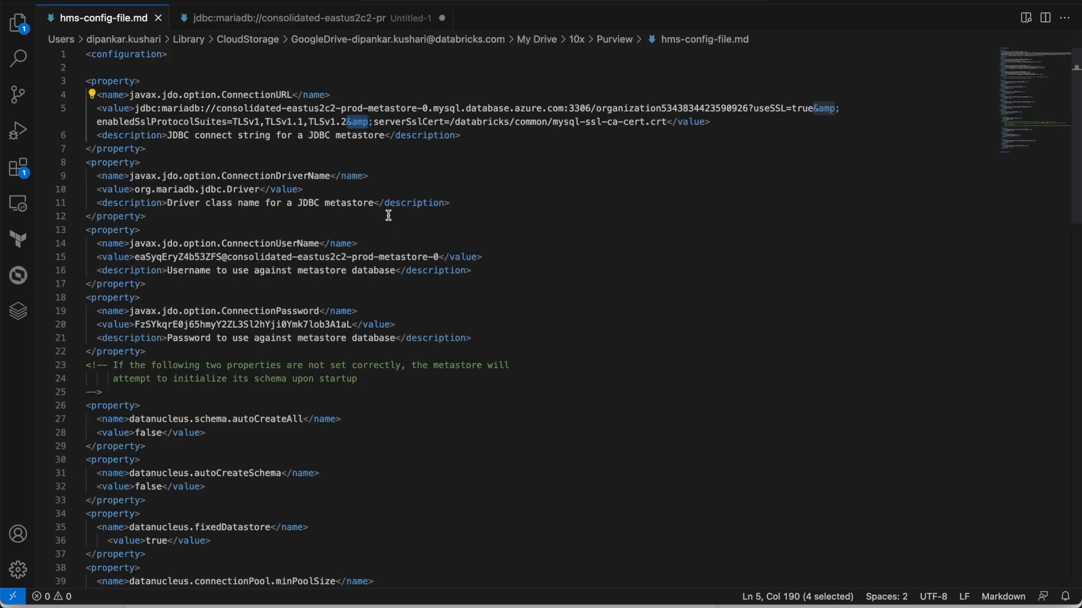
{"action": "left_click", "coordinate": [263, 19]}
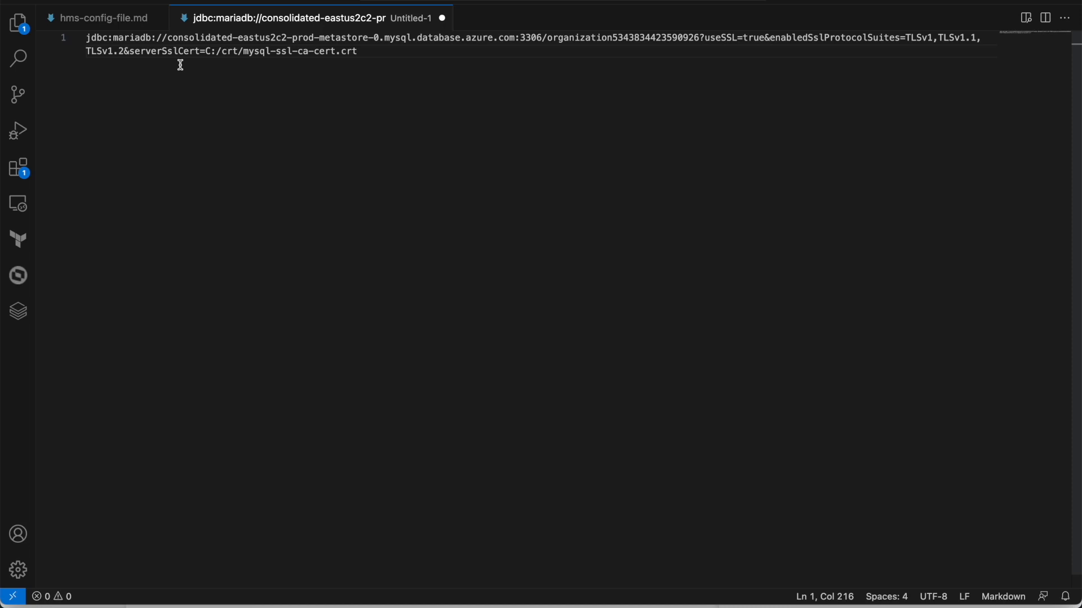
Compare the certificate path C:/crt/mysql-ssl-ca-cert.crt against the config file's URL.
{"action": "left_click_drag", "start_coordinate": [207, 51], "coordinate": [359, 51]}
{"action": "left_click", "coordinate": [90, 19]}
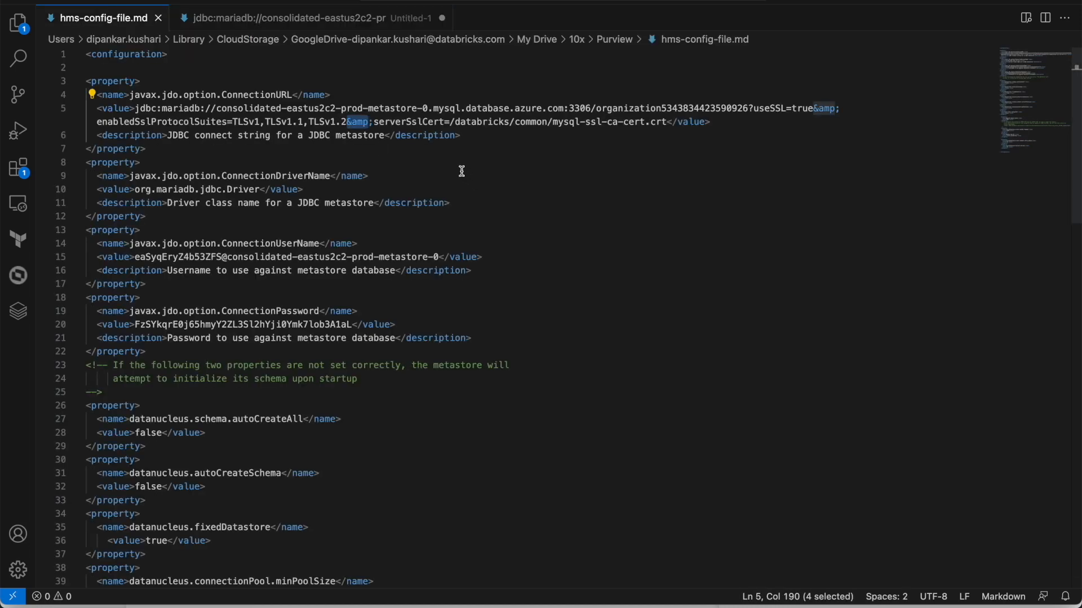
{"action": "left_click_drag", "start_coordinate": [450, 123], "coordinate": [668, 124]}
{"action": "left_click", "coordinate": [380, 21]}
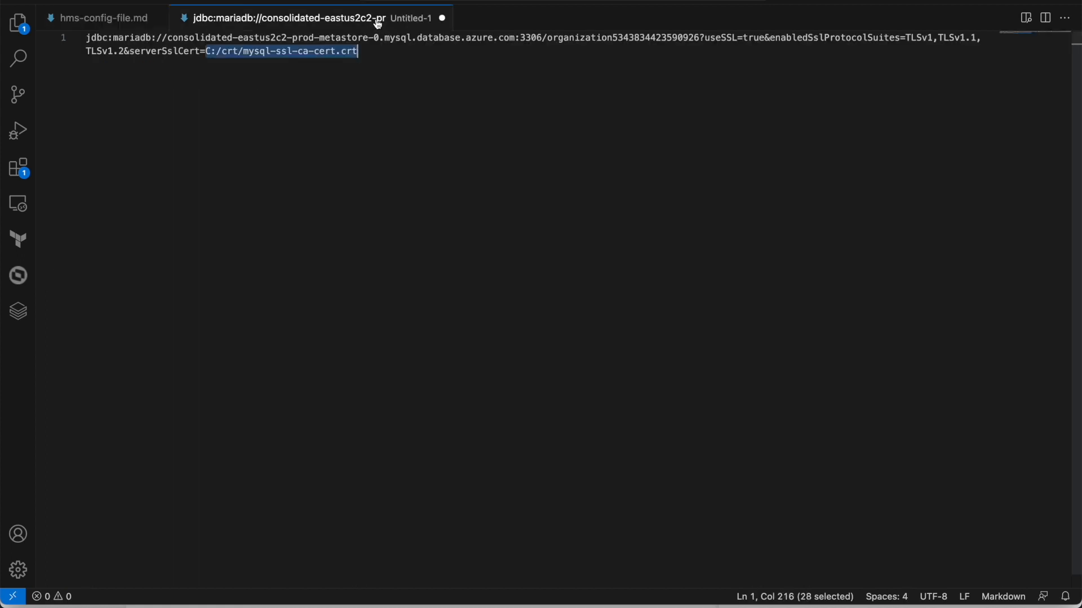
{"action": "left_click", "coordinate": [210, 55]}
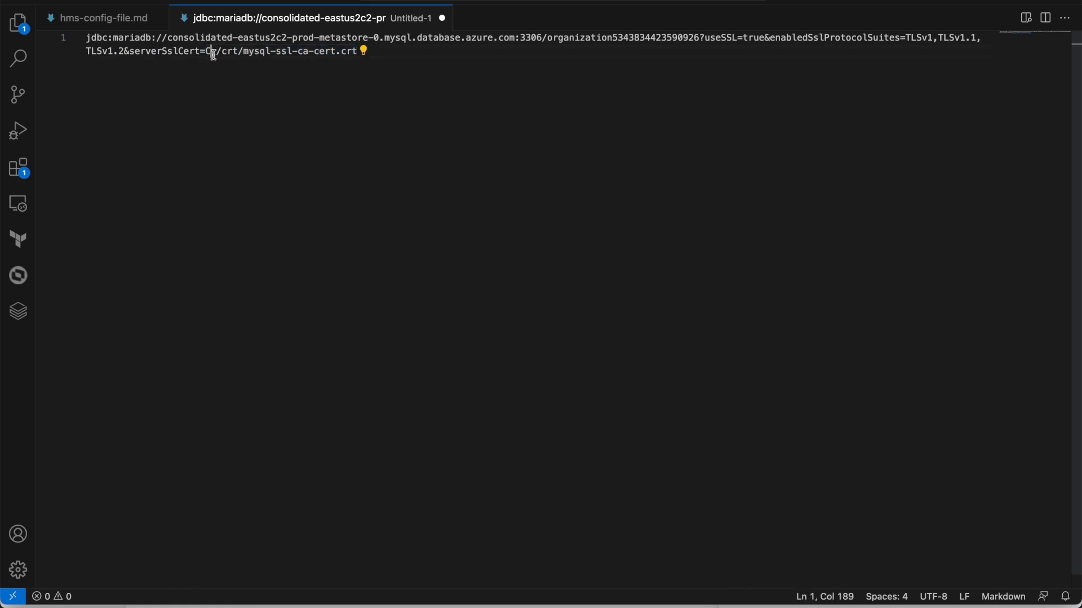
{"action": "left_click_drag", "start_coordinate": [208, 52], "coordinate": [358, 51]}
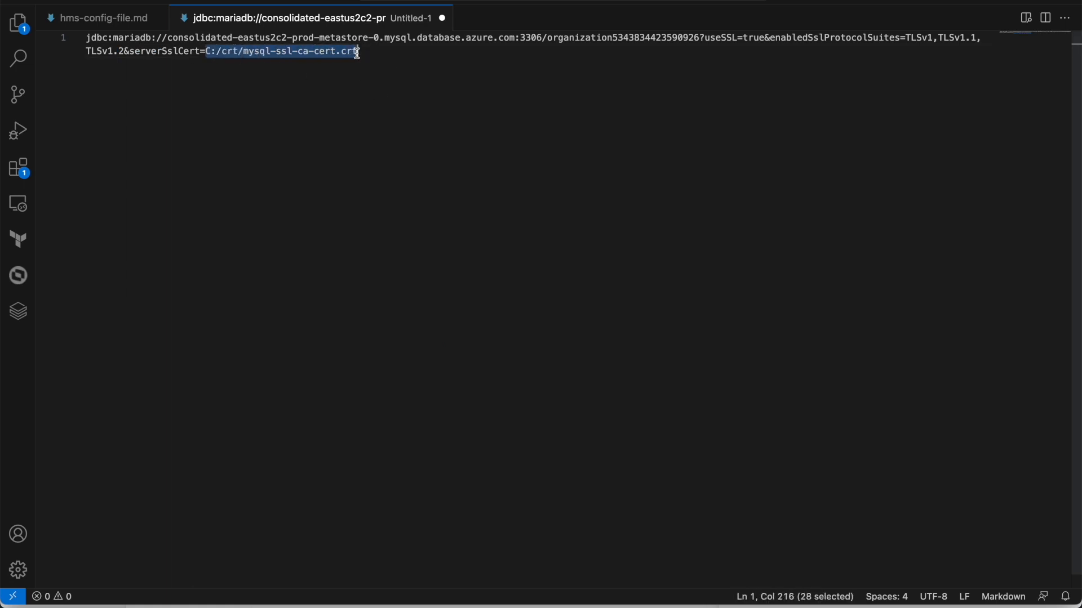
{"action": "left_click", "coordinate": [213, 54]}
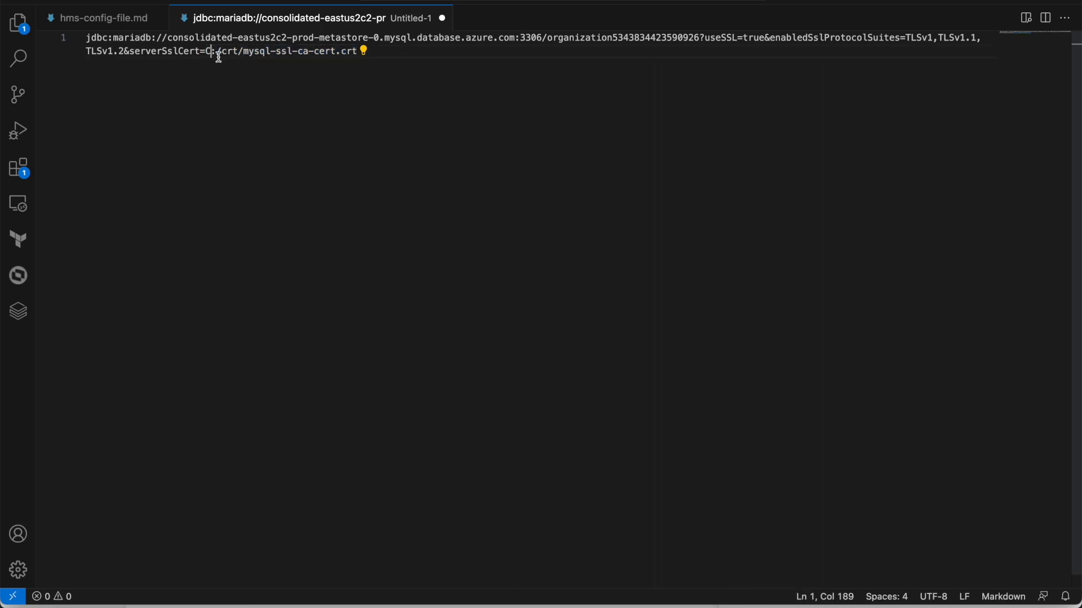
{"action": "left_click_drag", "start_coordinate": [215, 52], "coordinate": [244, 52]}
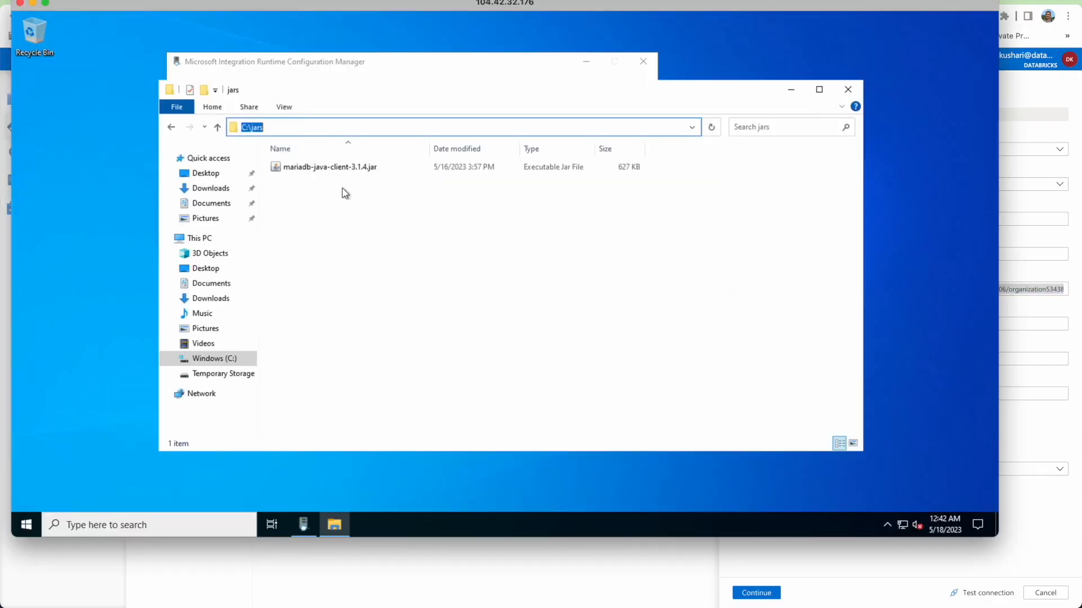
Open C:\crt in File Explorer and show its full path in the address bar.
{"action": "left_click", "coordinate": [213, 107]}
{"action": "left_click", "coordinate": [315, 214]}
{"action": "left_click", "coordinate": [224, 359]}
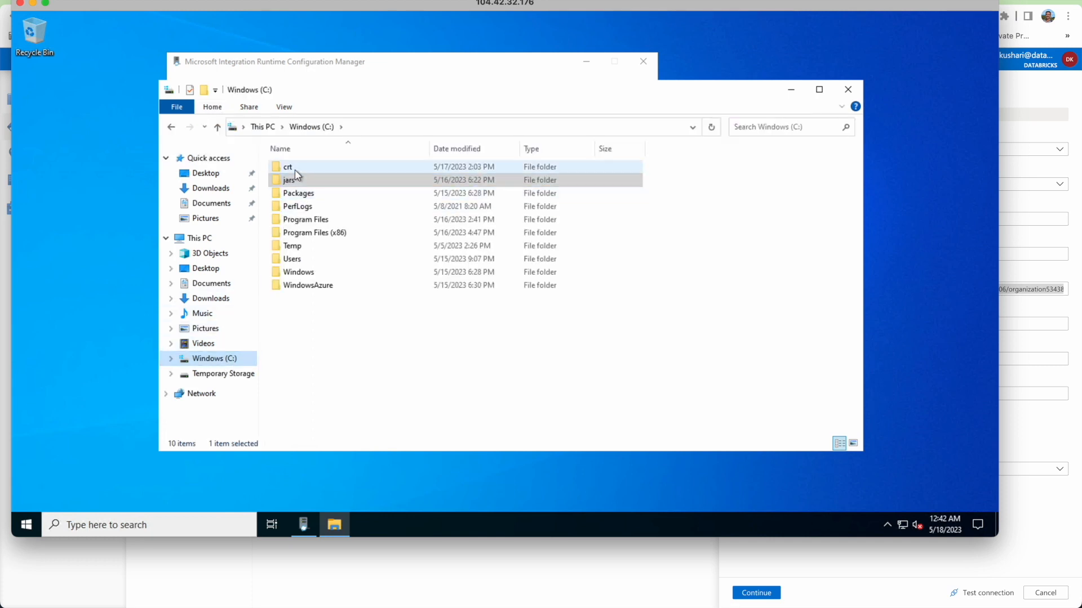
{"action": "double_click", "coordinate": [294, 169]}
{"action": "left_click", "coordinate": [369, 131]}
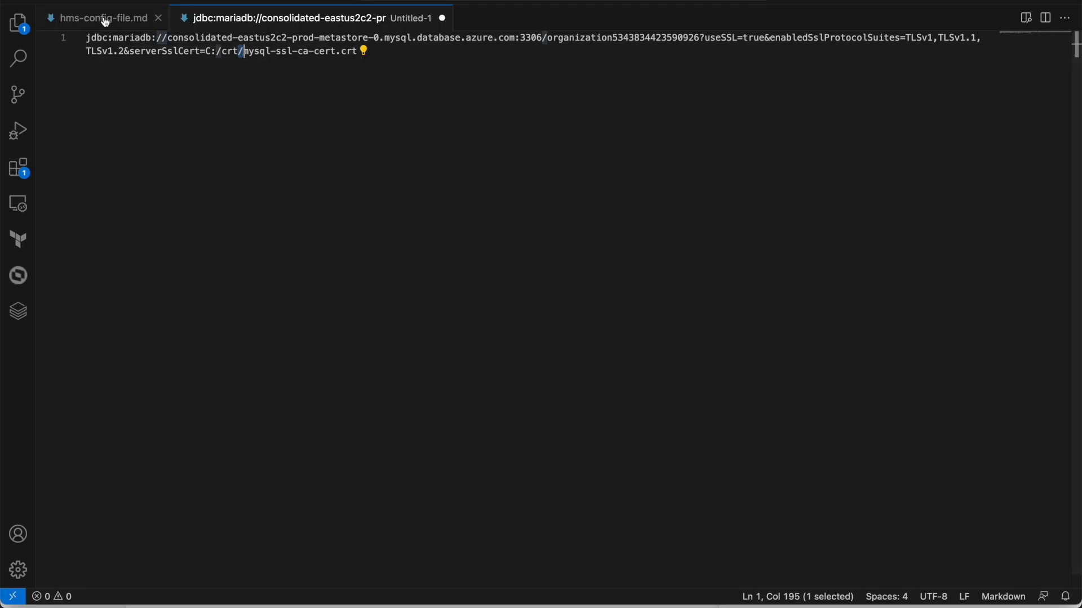
Select the organization database name in hms-config-file.md's JDBC URL and compare Purview's Schema field.
{"action": "left_click", "coordinate": [105, 21]}
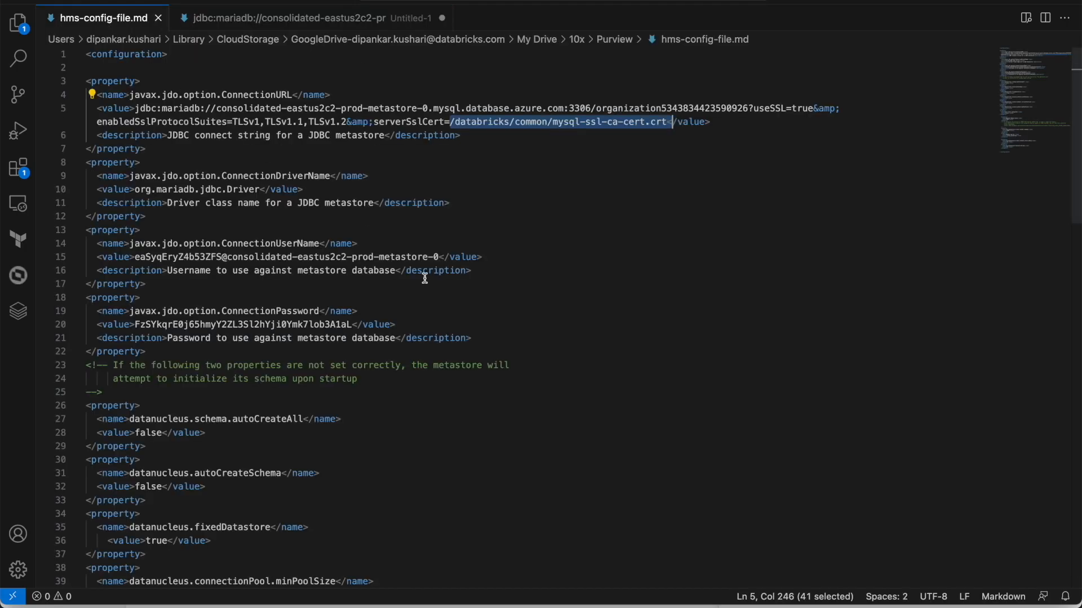
{"action": "left_click_drag", "start_coordinate": [596, 105], "coordinate": [750, 105]}
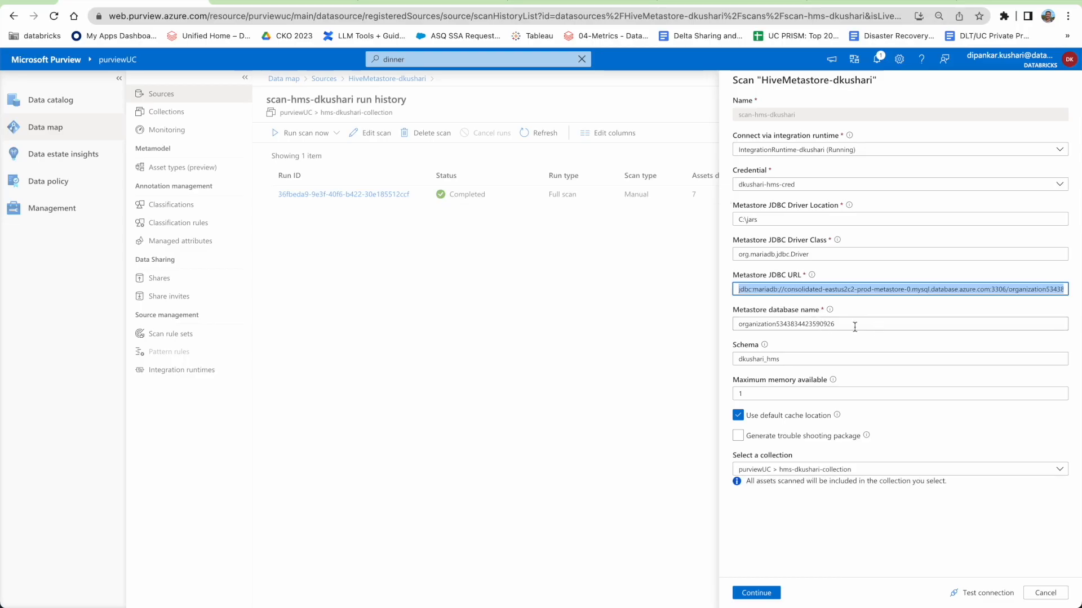
{"action": "left_click", "coordinate": [780, 359]}
Duplicate the Databricks cluster page and go to its Data section.
{"action": "left_click", "coordinate": [677, 2]}
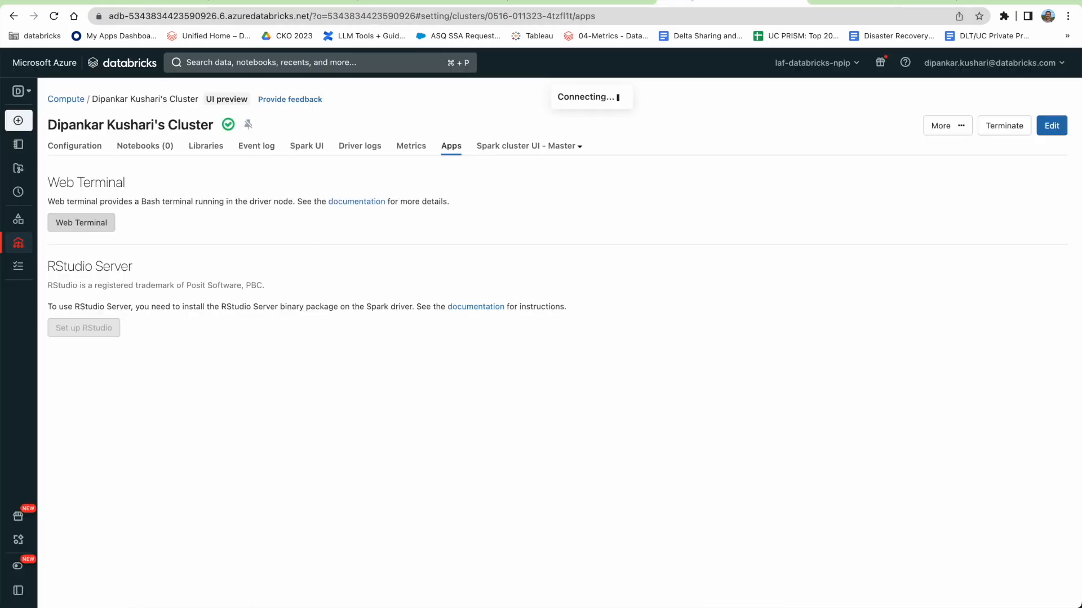
{"action": "right_click", "coordinate": [694, 2]}
{"action": "left_click", "coordinate": [712, 77]}
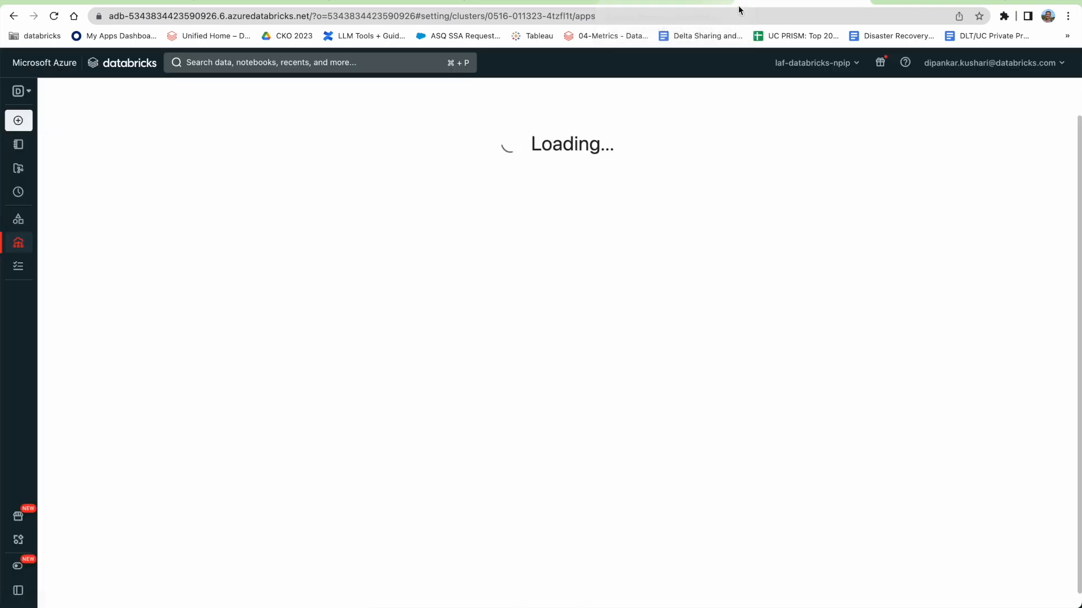
{"action": "mouse_move", "coordinate": [35, 262]}
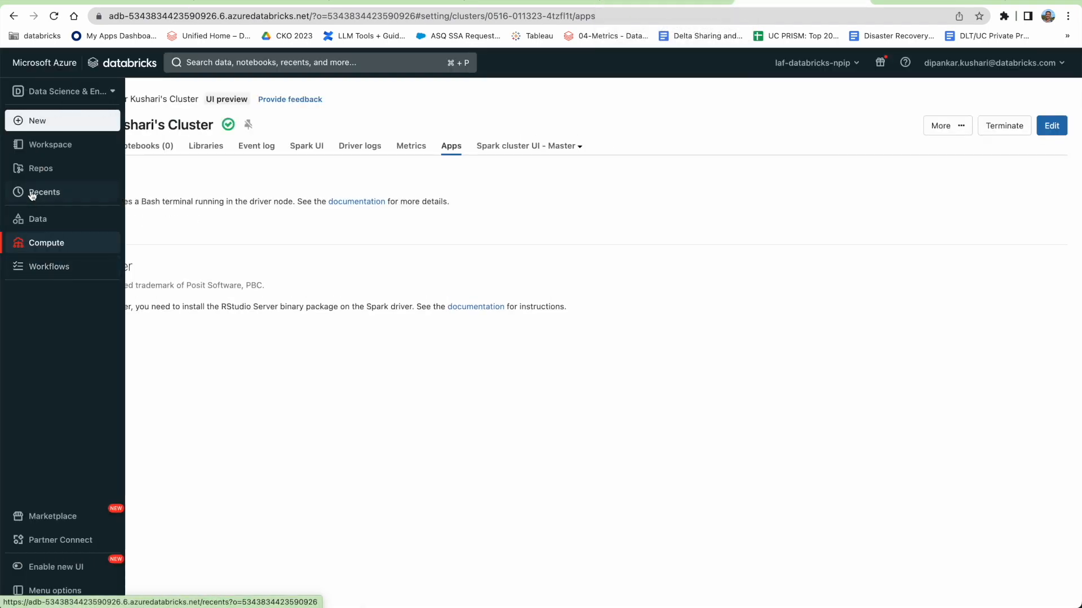
{"action": "left_click", "coordinate": [55, 225]}
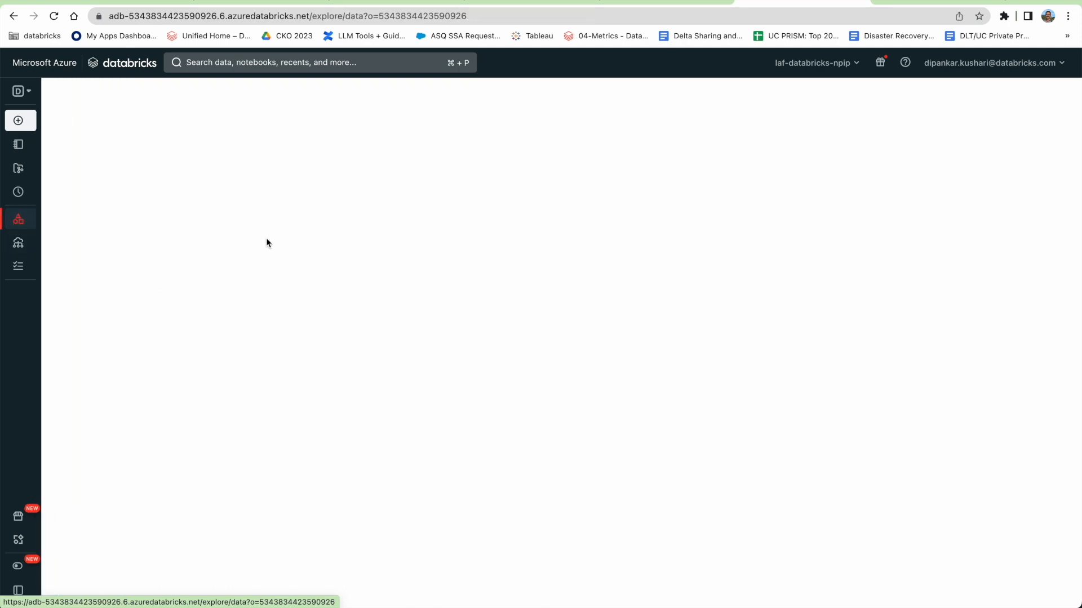
Switch to the SQL persona and open hive_metastore's hms schema listing five tables.
{"action": "left_click", "coordinate": [27, 94]}
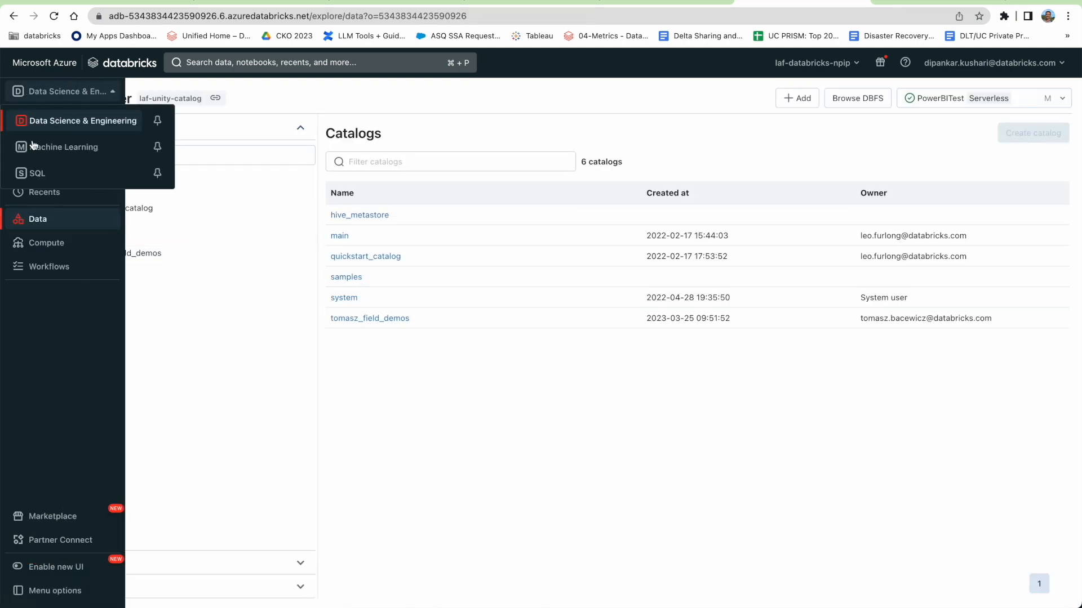
{"action": "left_click", "coordinate": [36, 169]}
{"action": "left_click", "coordinate": [36, 264]}
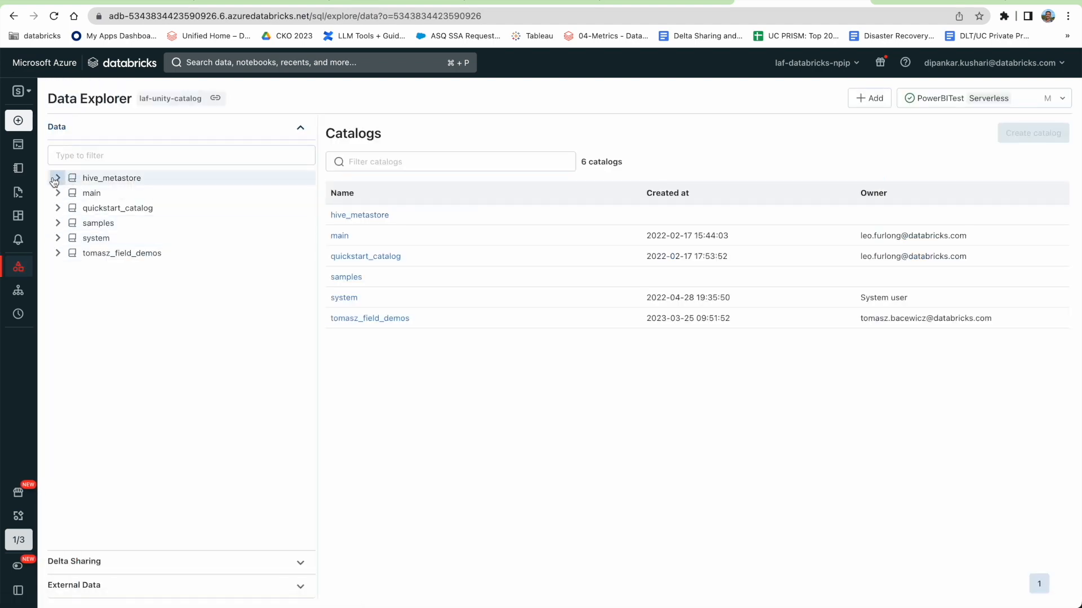
{"action": "left_click", "coordinate": [57, 179]}
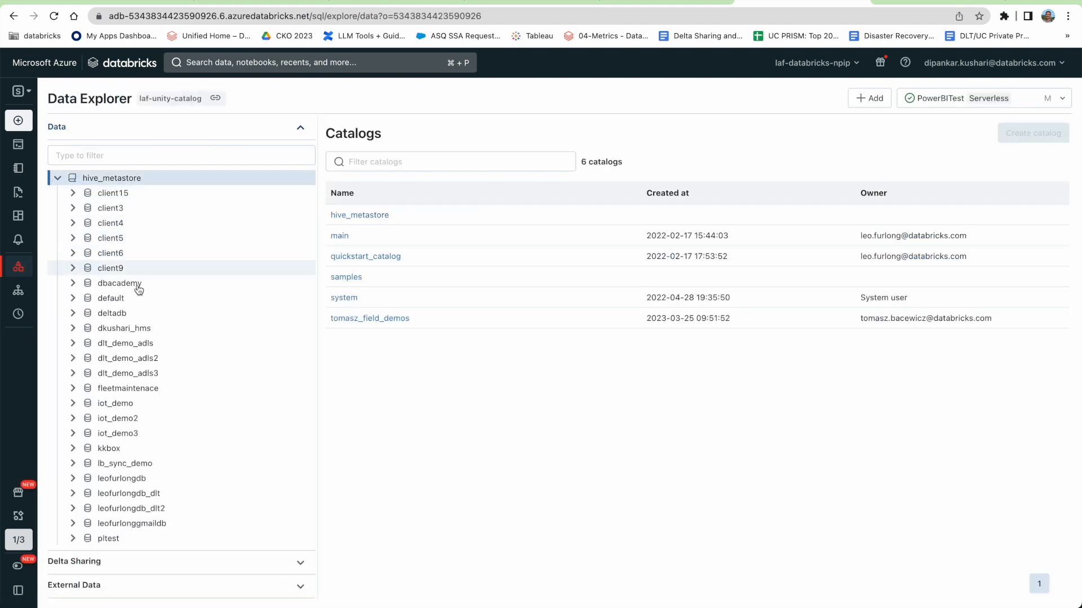
{"action": "left_click", "coordinate": [103, 333]}
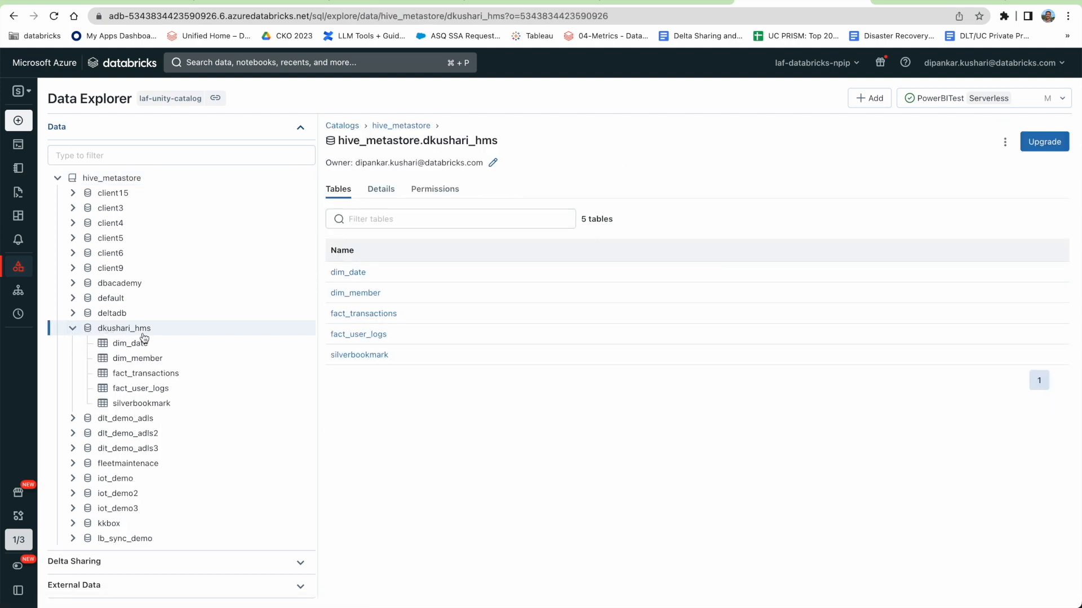
{"action": "left_click", "coordinate": [166, 5]}
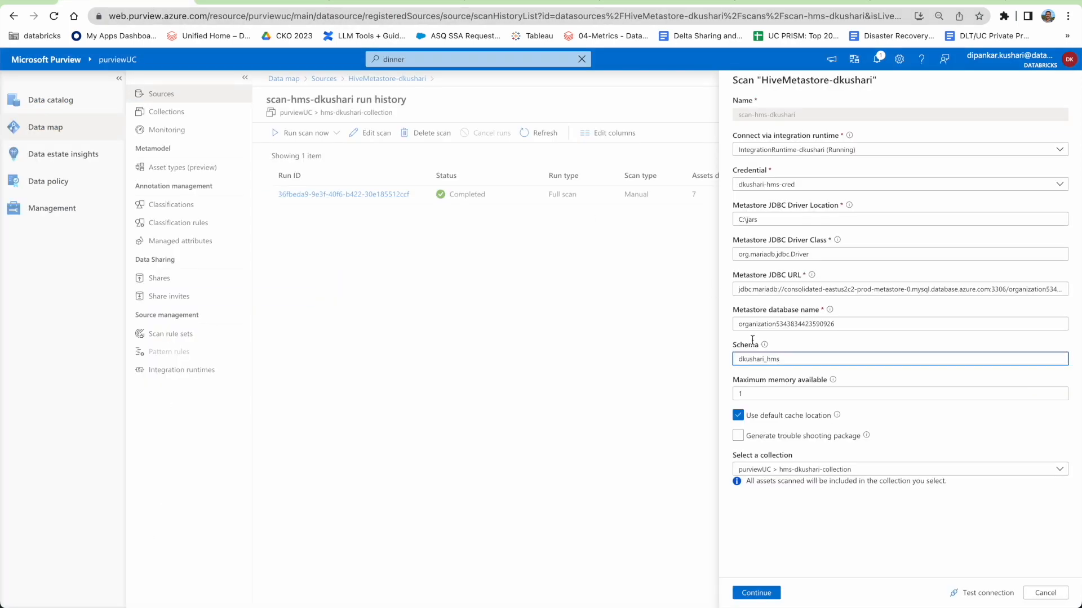
Keep maximum memory 1 and collection hms-dkushari-collection, and get 'Connection successful' from Test connection.
{"action": "left_click", "coordinate": [752, 394]}
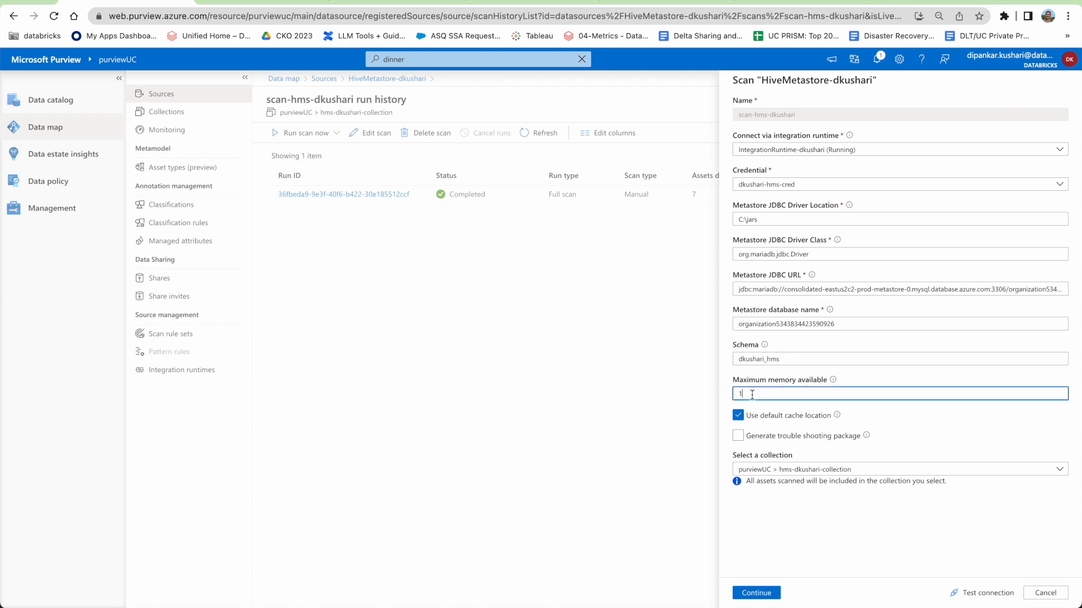
{"action": "left_click", "coordinate": [843, 384]}
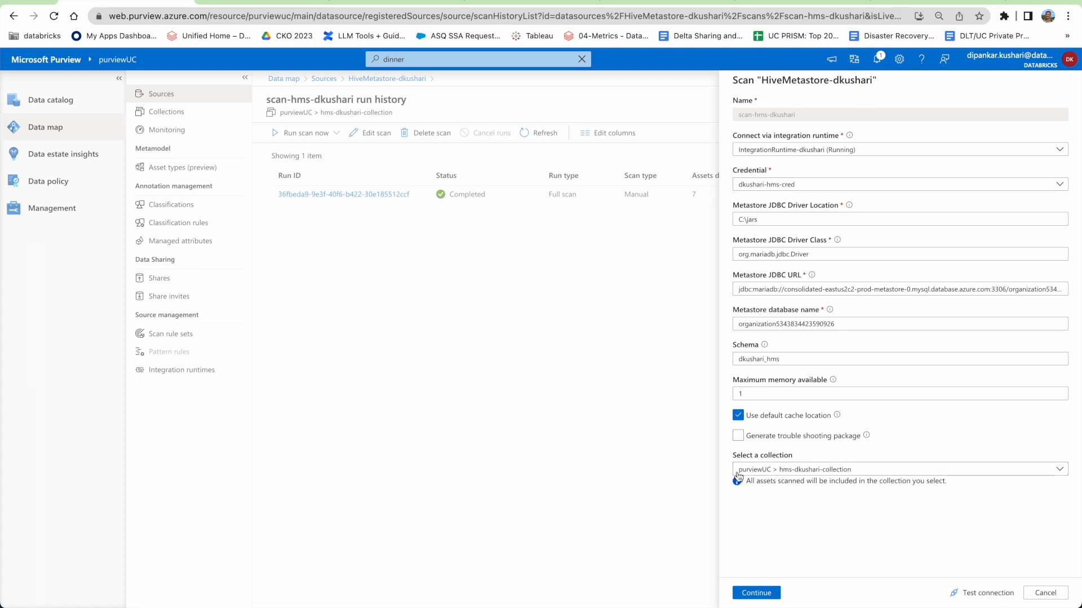
{"action": "left_click", "coordinate": [812, 473]}
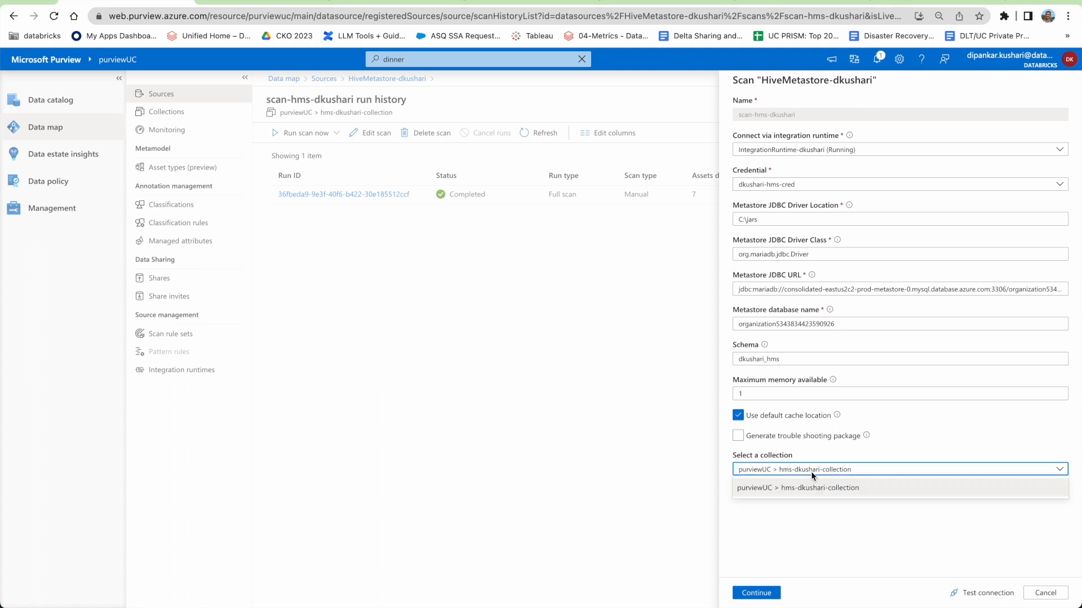
{"action": "left_click", "coordinate": [813, 475]}
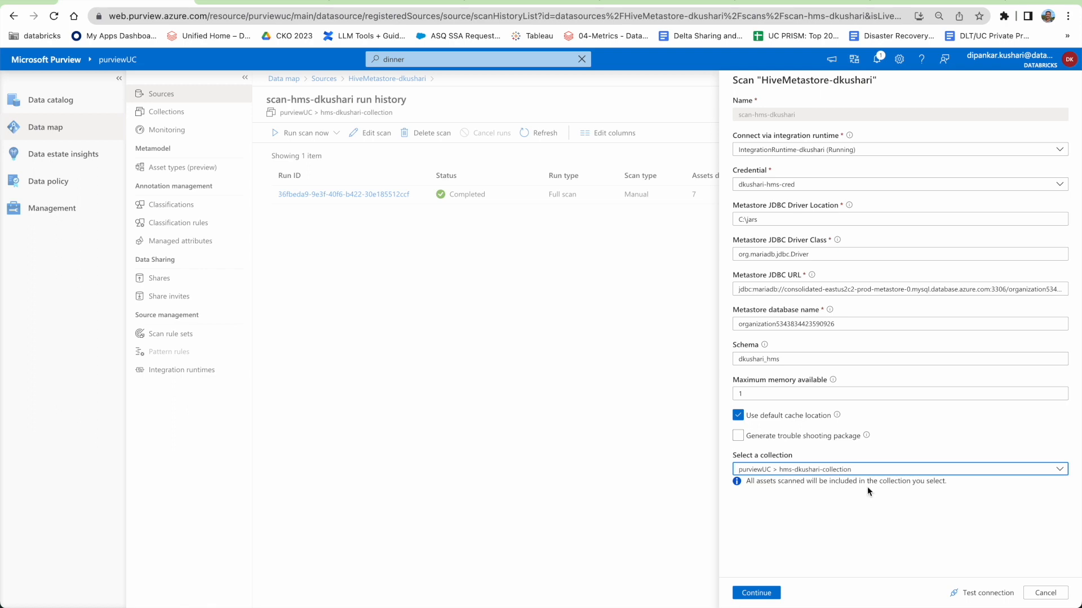
{"action": "left_click", "coordinate": [982, 598]}
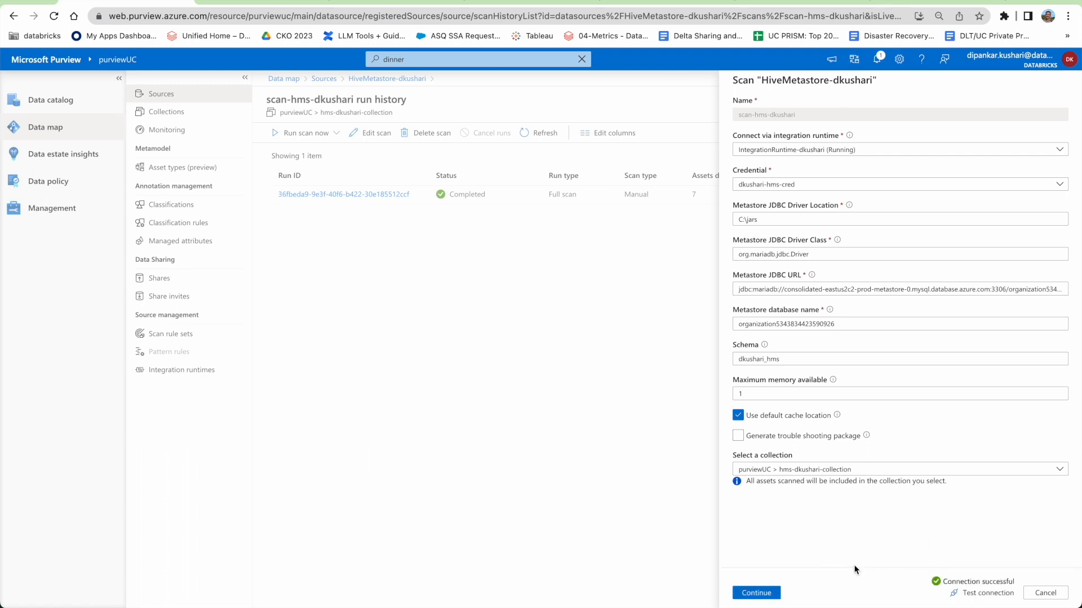
Choose a Once trigger, review the scan, and cancel without running it.
{"action": "left_click", "coordinate": [760, 594]}
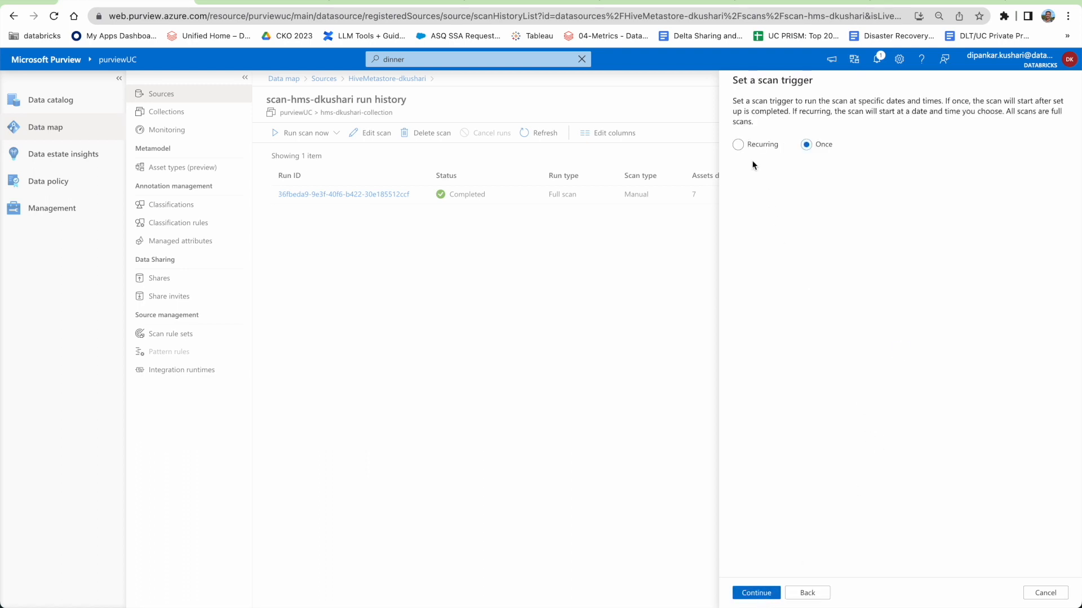
{"action": "left_click", "coordinate": [733, 146]}
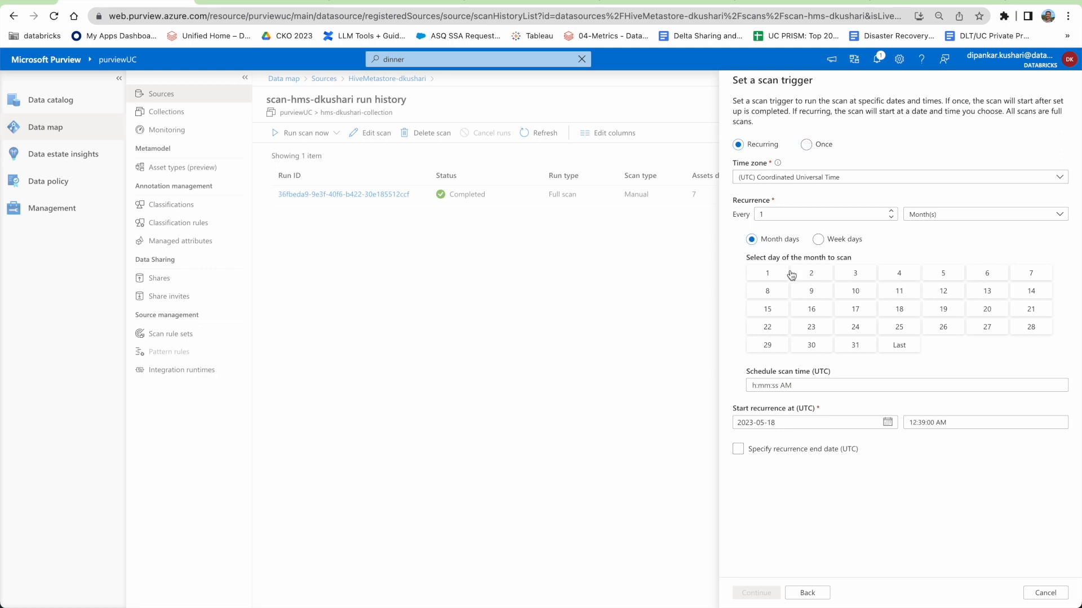
{"action": "left_click", "coordinate": [816, 146]}
{"action": "left_click", "coordinate": [760, 596]}
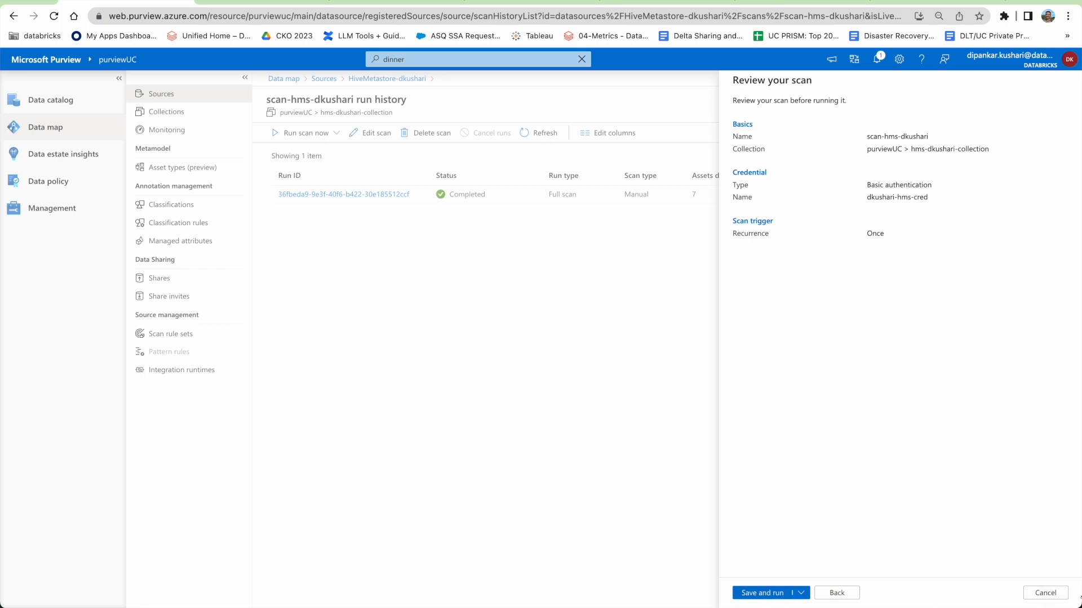
{"action": "left_click", "coordinate": [1045, 594]}
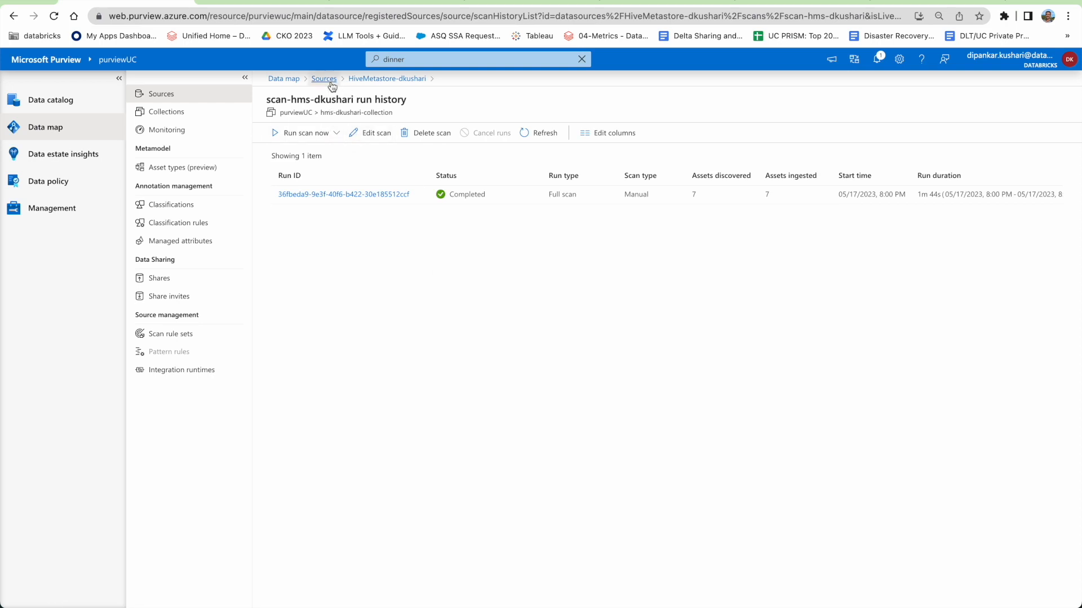
Open scan-hms-dkushari's run history and view the completed run's details.
{"action": "left_click", "coordinate": [387, 79]}
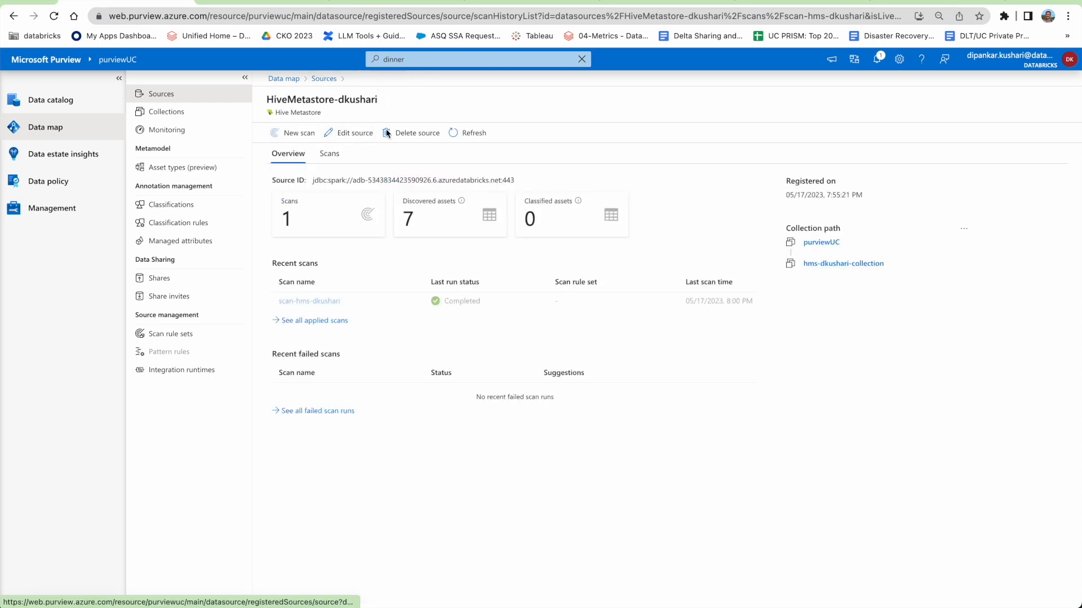
{"action": "left_click", "coordinate": [309, 302]}
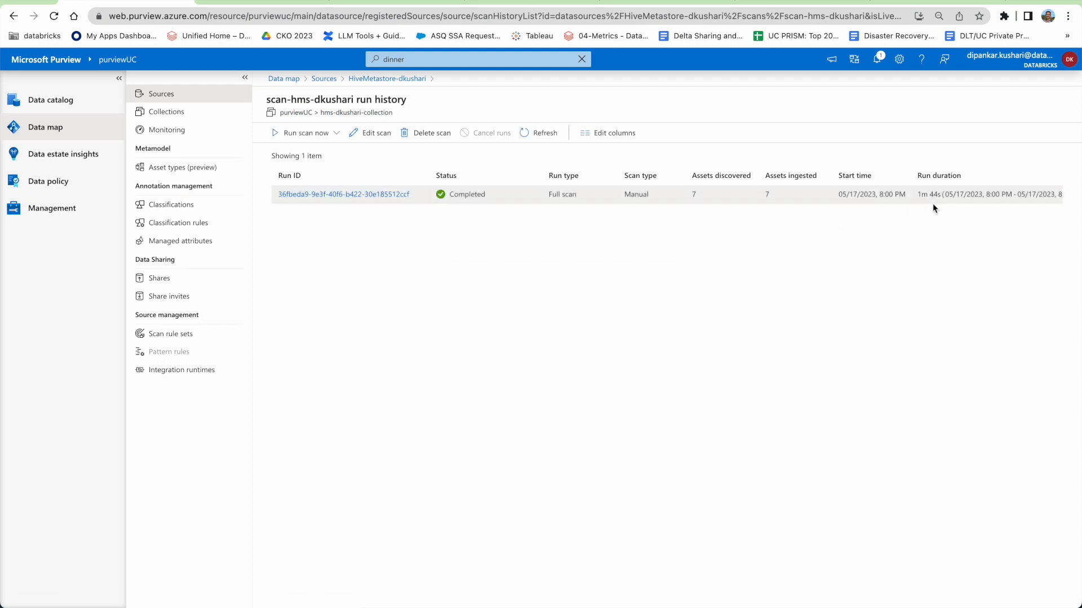
{"action": "left_click", "coordinate": [863, 249]}
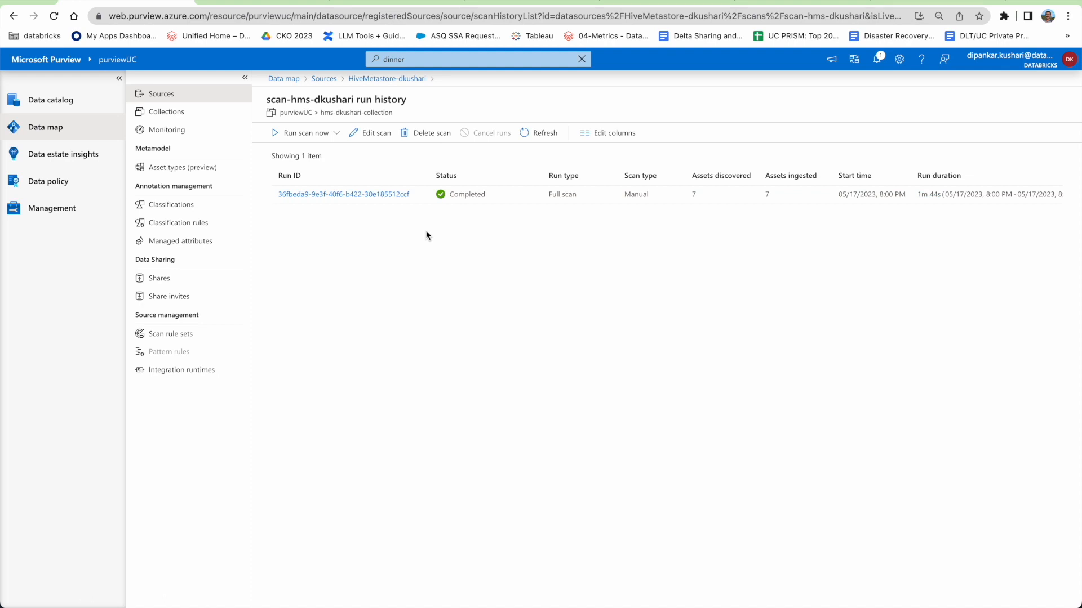
{"action": "left_click", "coordinate": [315, 194]}
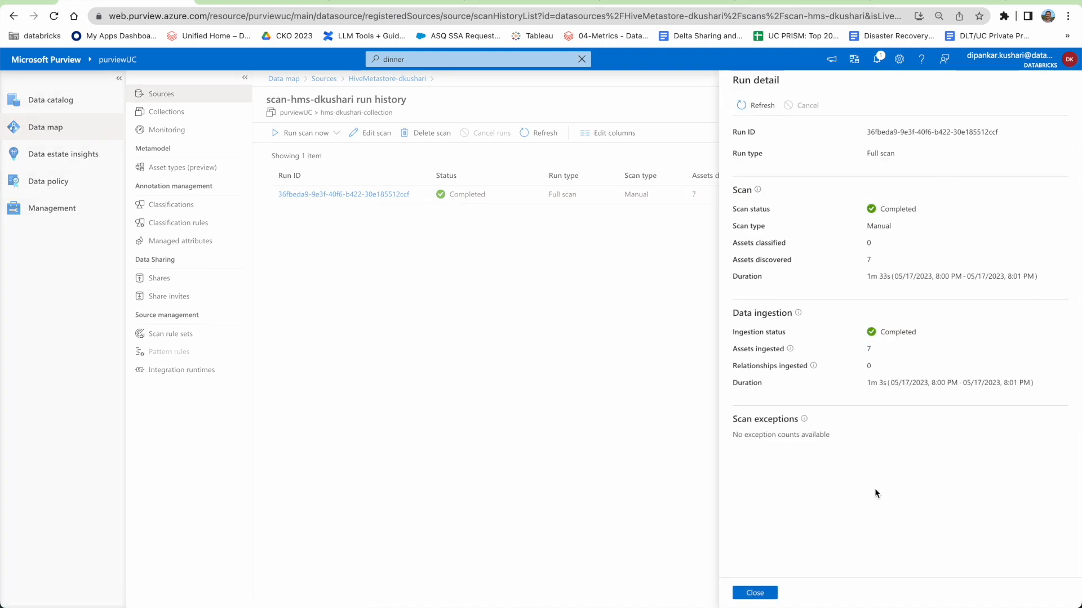
{"action": "left_click", "coordinate": [755, 593]}
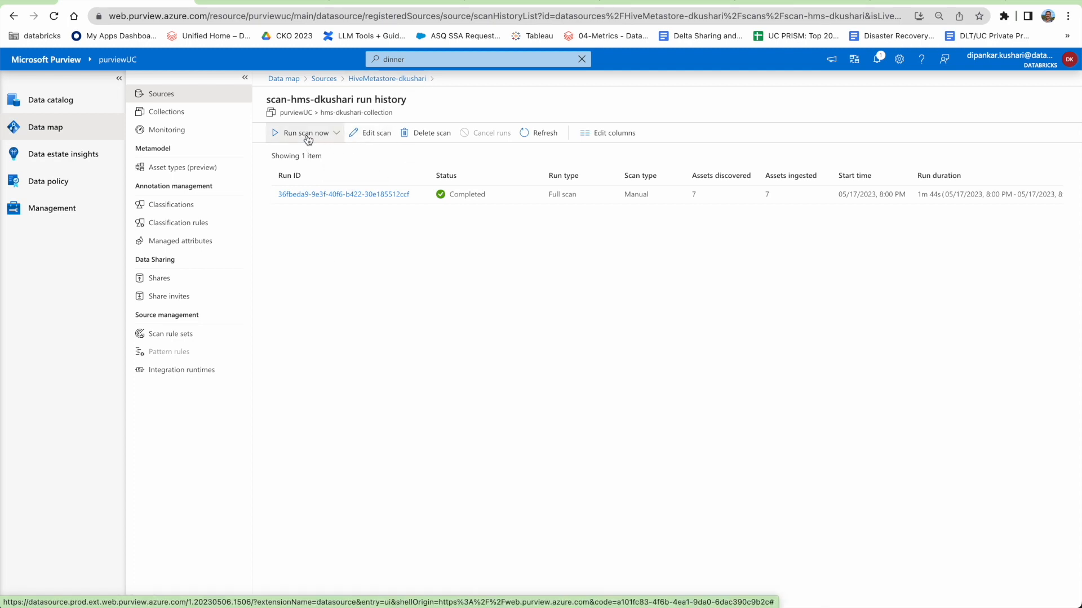
Open and cancel the scan's edit panel, then go to the Collections list.
{"action": "left_click", "coordinate": [361, 133]}
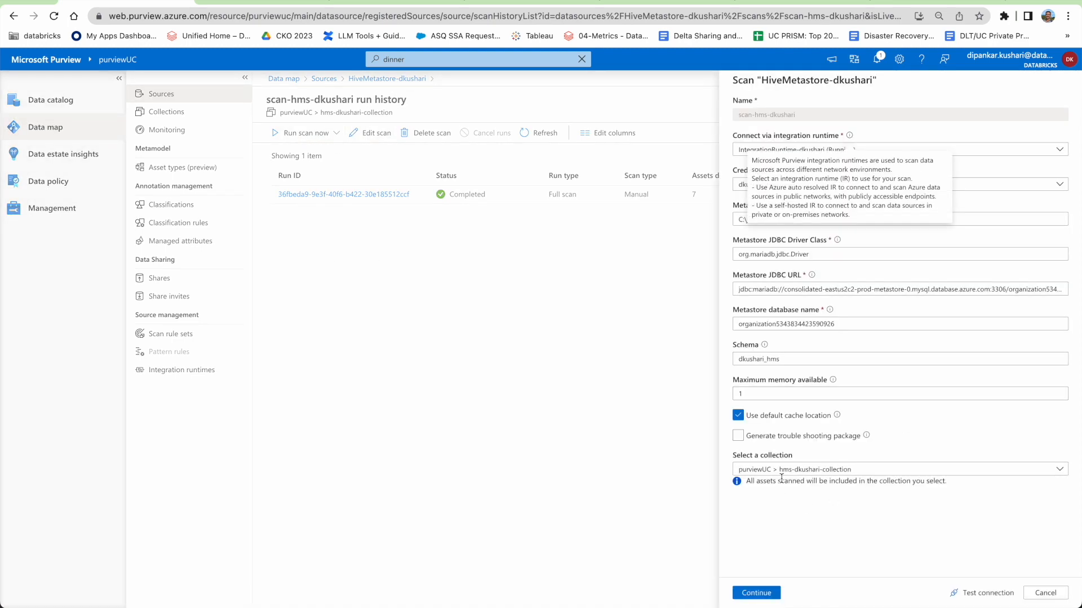
{"action": "left_click", "coordinate": [1045, 592]}
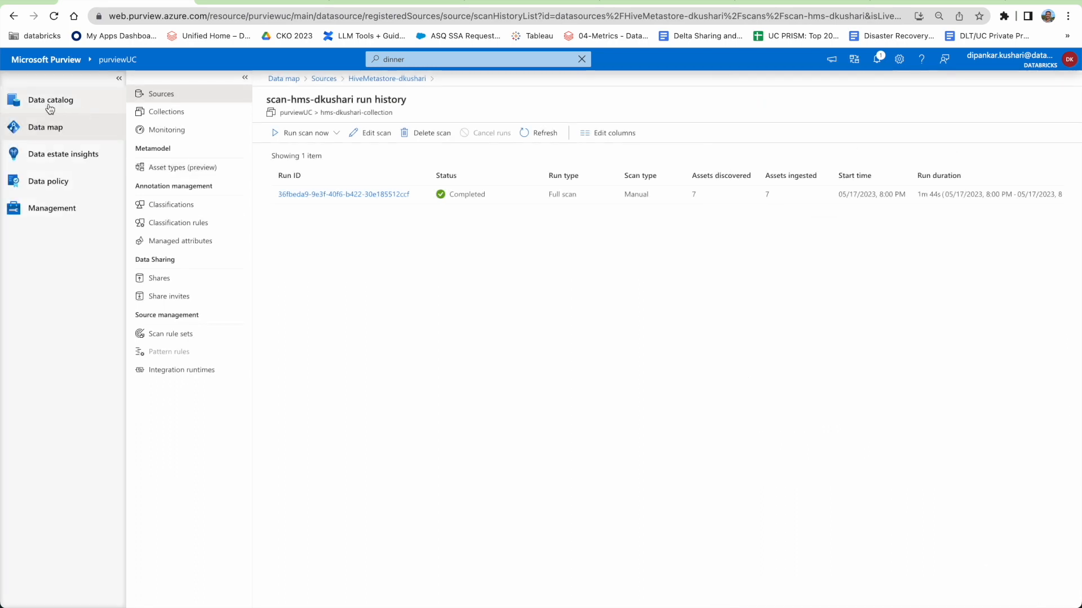
{"action": "left_click", "coordinate": [163, 112]}
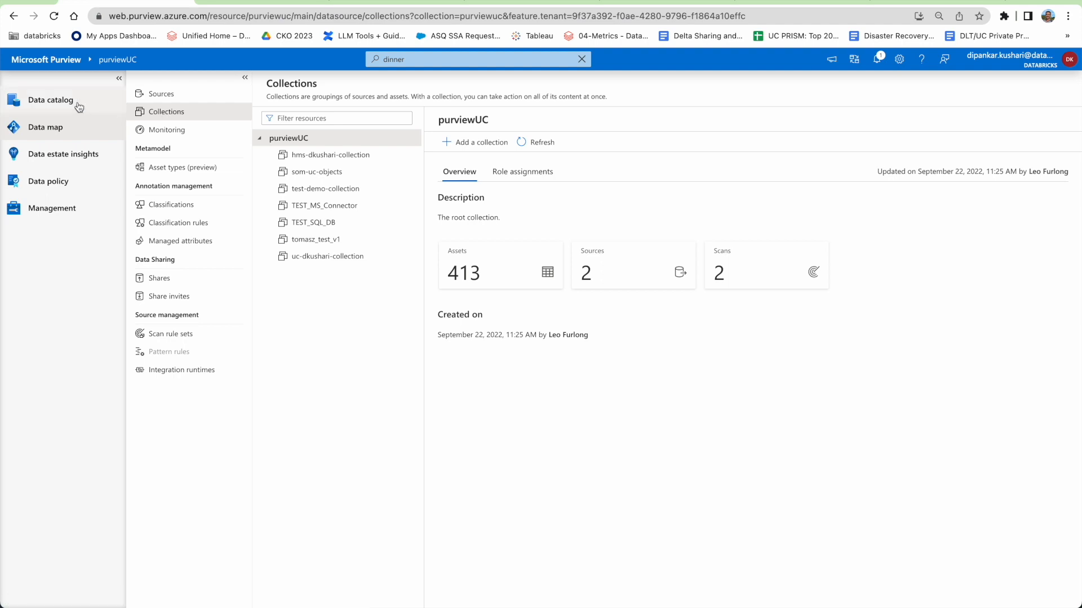
Review the seven assets in hms-dkushari-collection, then go back to the Data catalog home.
{"action": "left_click", "coordinate": [307, 156]}
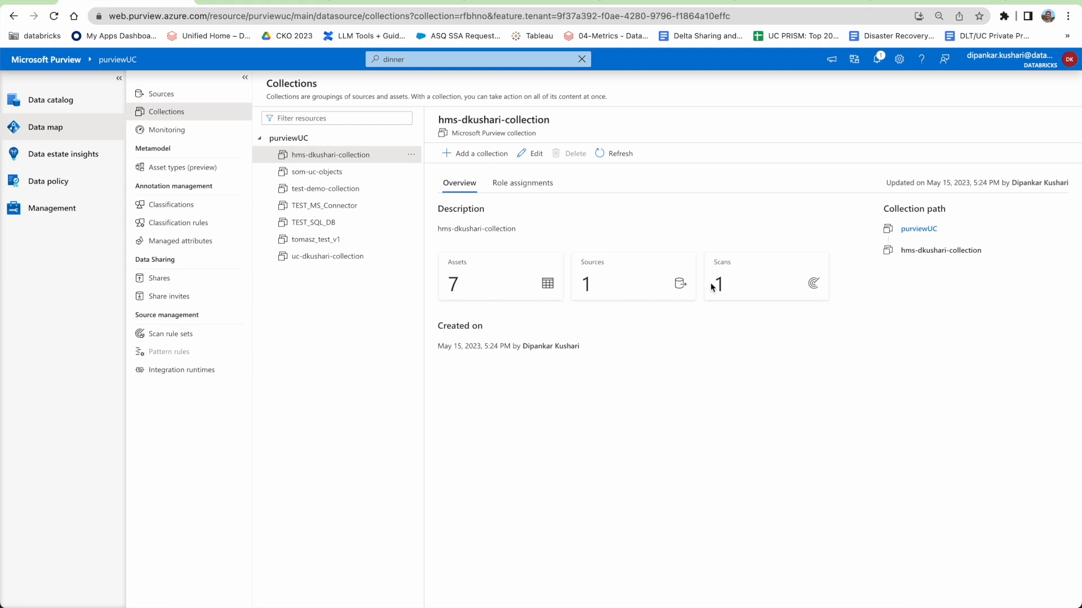
{"action": "left_click", "coordinate": [477, 282]}
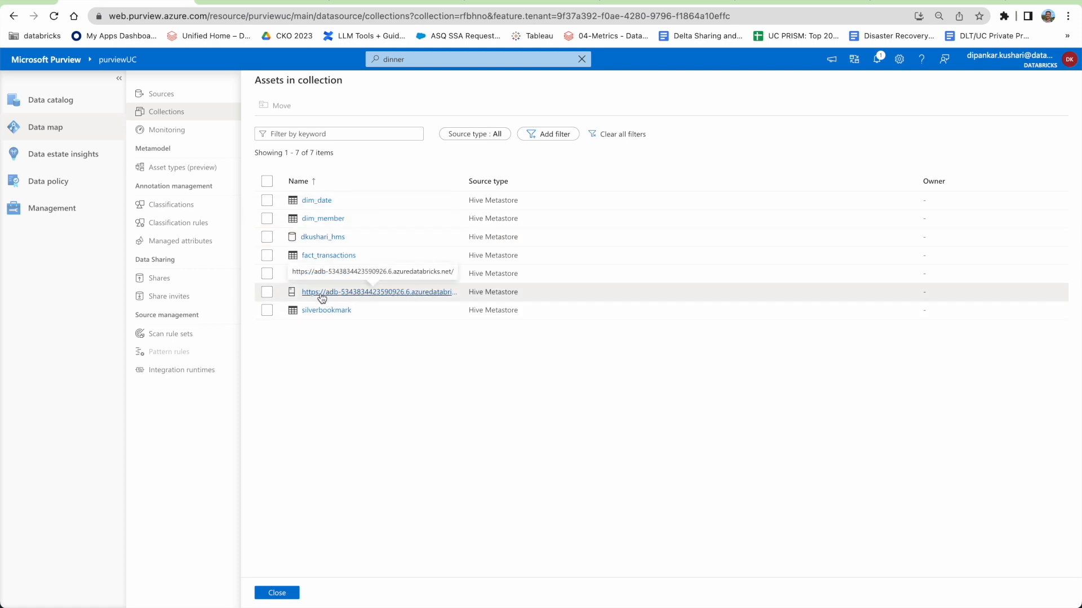
{"action": "left_click", "coordinate": [276, 593]}
{"action": "left_click", "coordinate": [59, 106]}
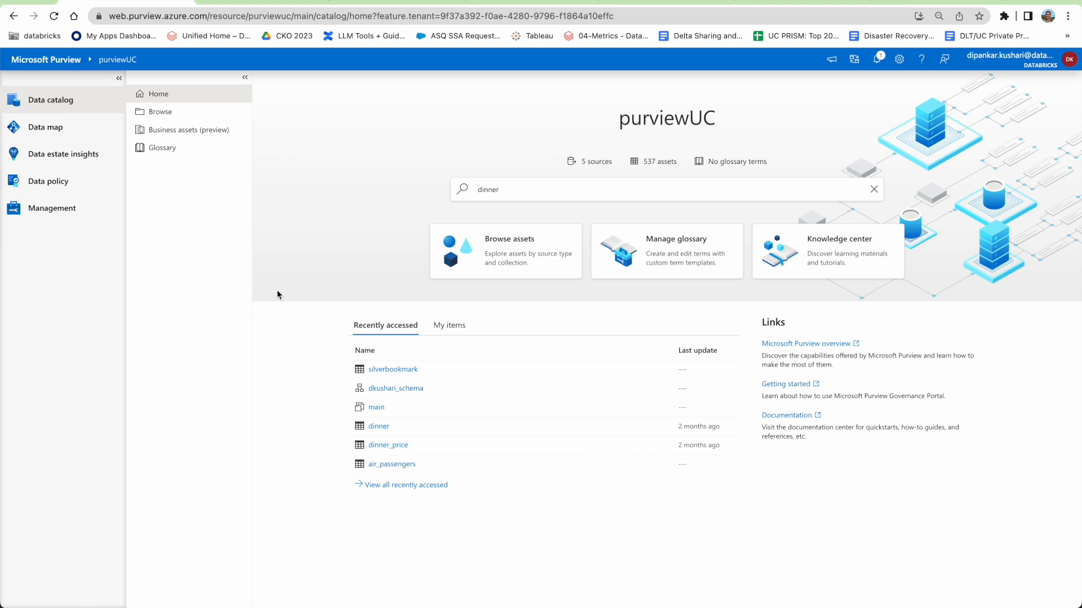
Browse hms-dkushari-collection, filter it to tables, and open the dim_date Hive table.
{"action": "left_click", "coordinate": [161, 112]}
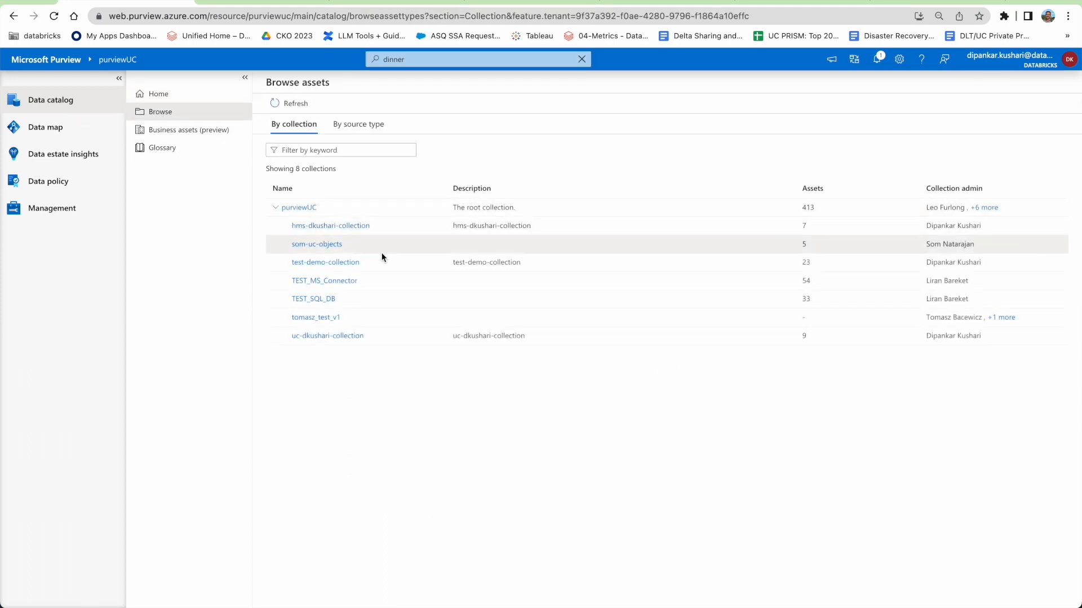
{"action": "left_click", "coordinate": [317, 226]}
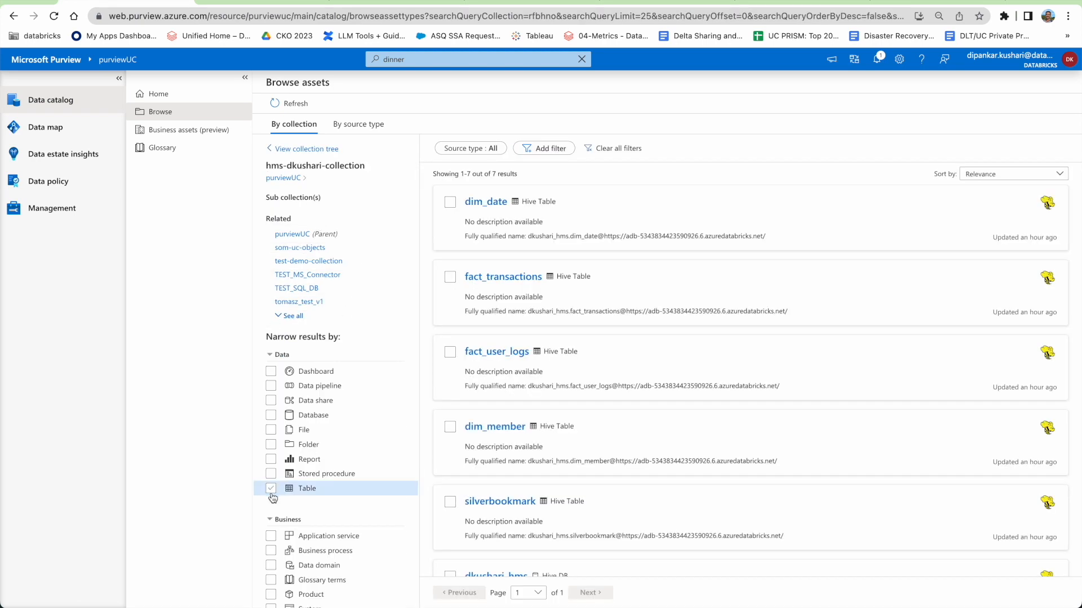
{"action": "left_click", "coordinate": [271, 491]}
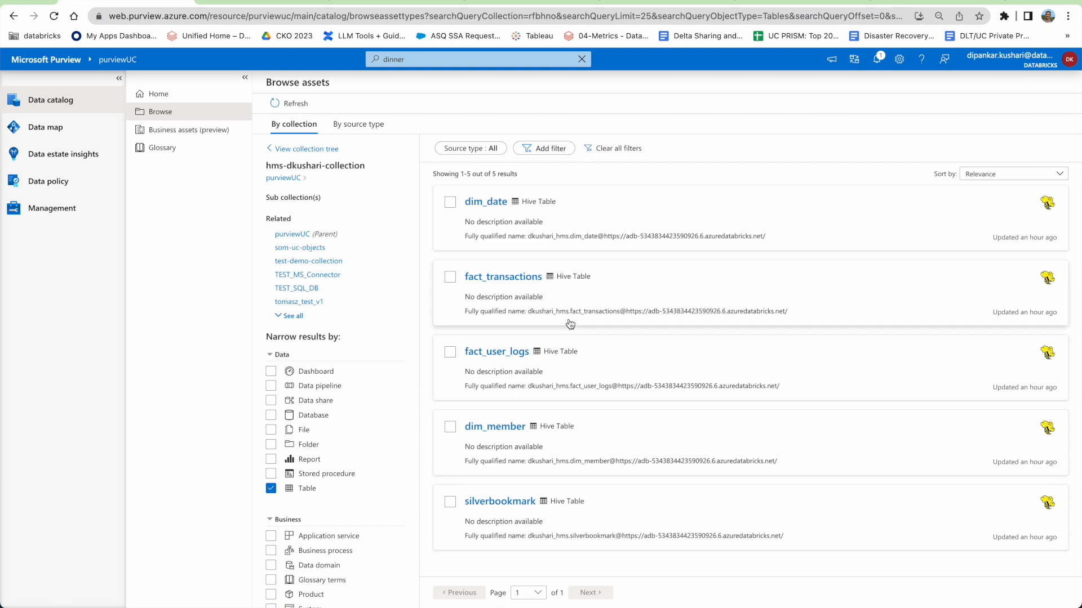
{"action": "left_click", "coordinate": [492, 202]}
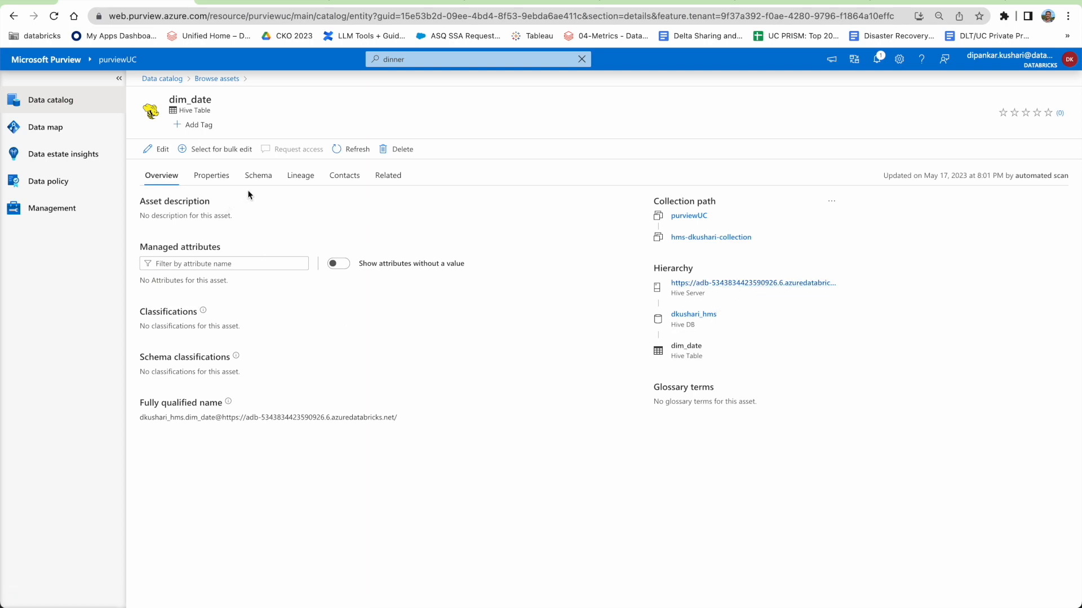
Review dim_date's properties, column schema and related assets.
{"action": "left_click", "coordinate": [206, 179]}
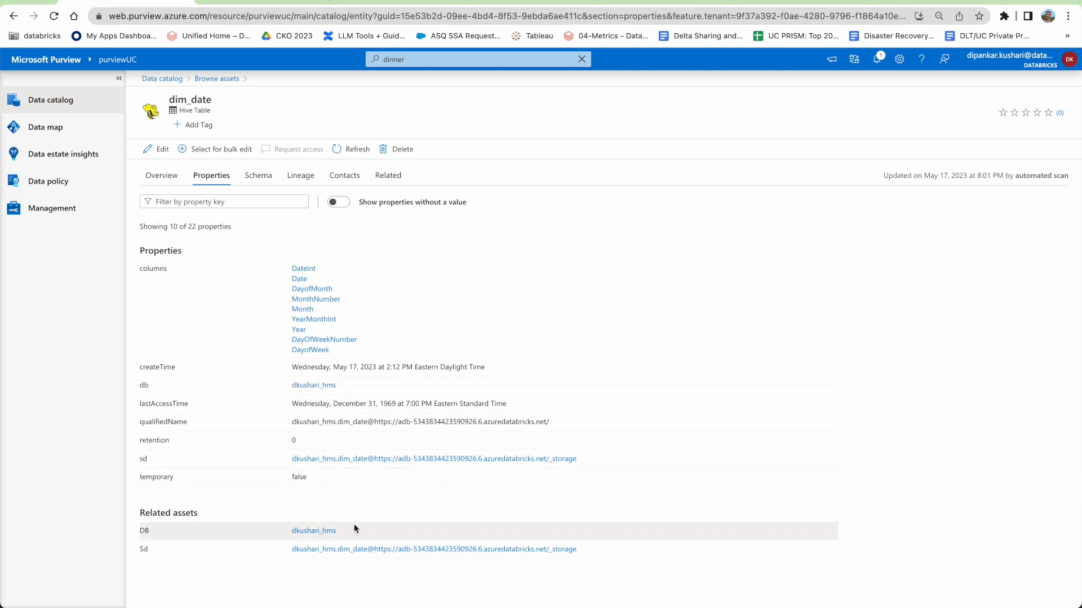
{"action": "left_click", "coordinate": [257, 177]}
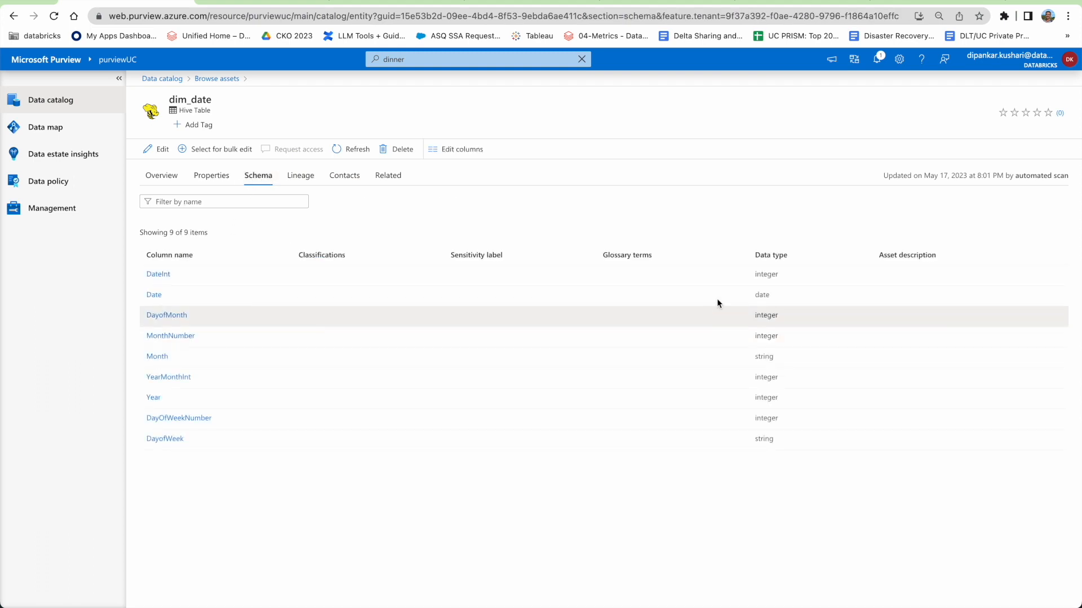
{"action": "left_click", "coordinate": [387, 180]}
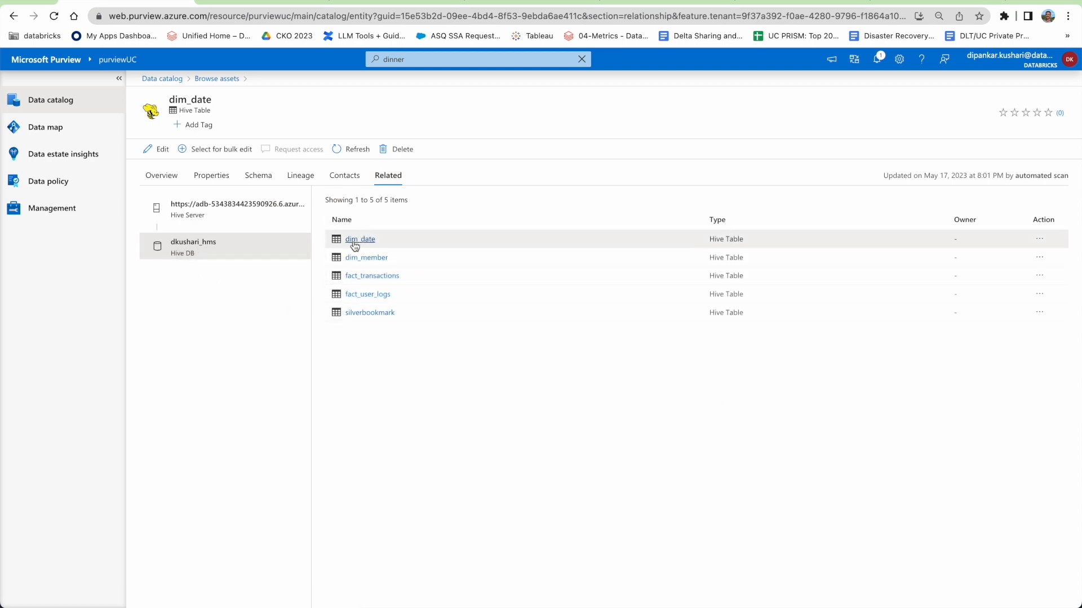
Open the fact_user_logs overview and the dkushari_hms database, then return to the catalog home.
{"action": "left_click", "coordinate": [357, 296]}
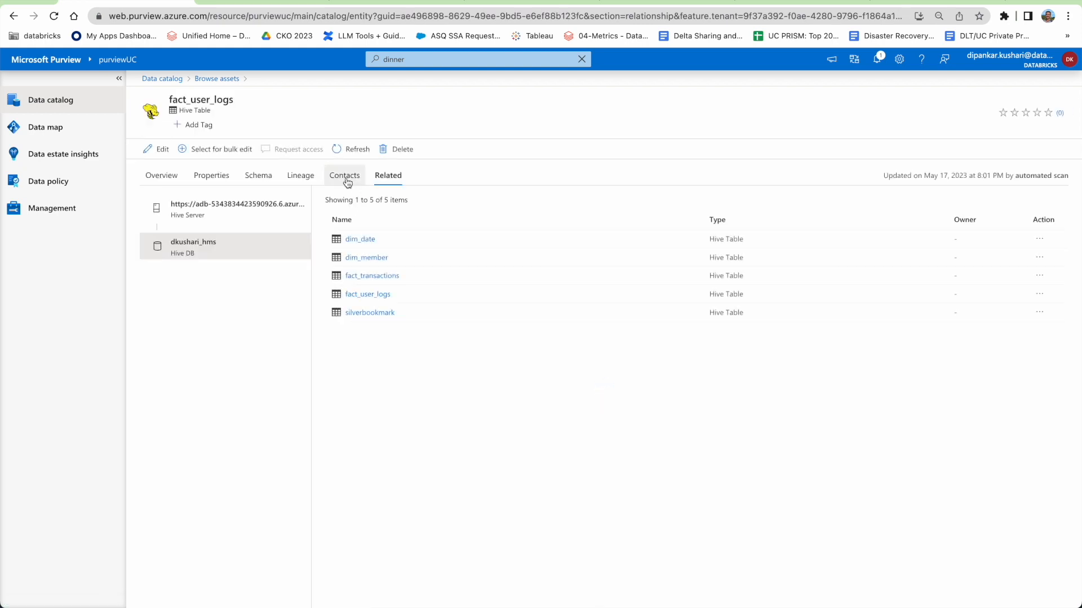
{"action": "left_click", "coordinate": [160, 179]}
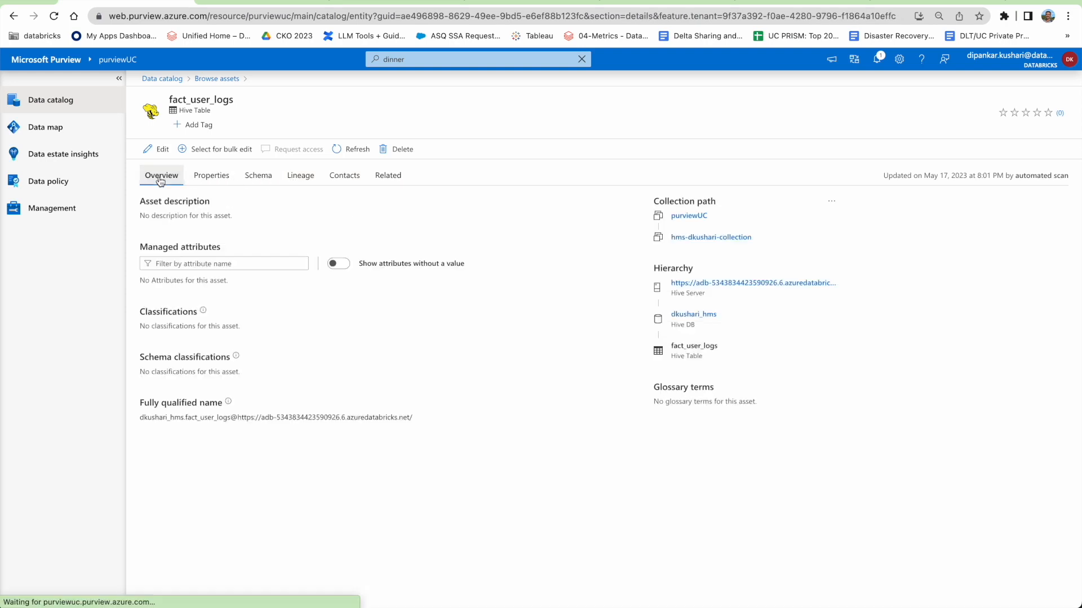
{"action": "left_click", "coordinate": [702, 317]}
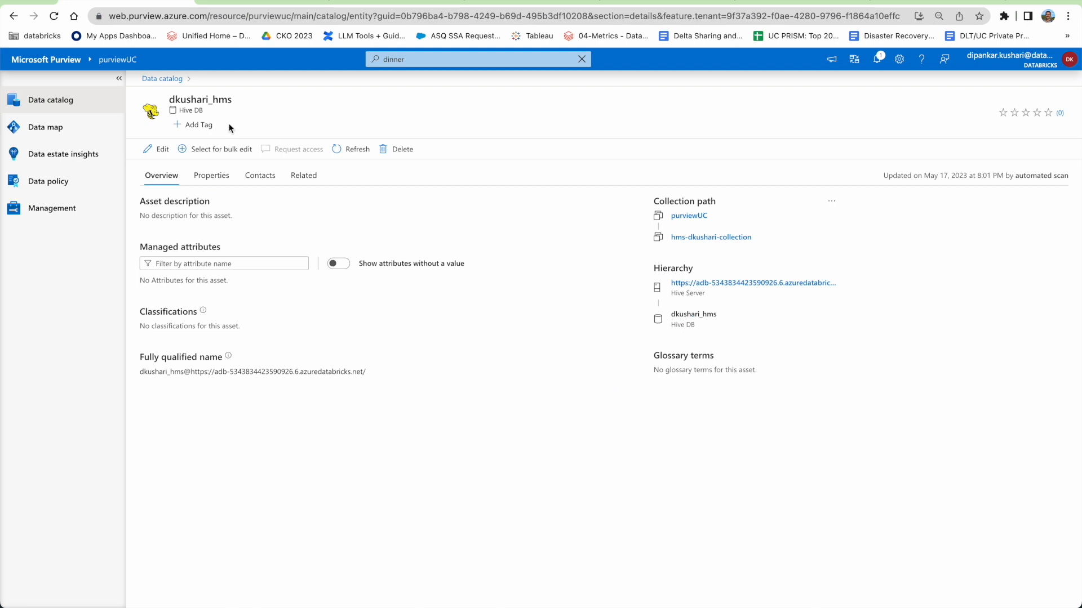
{"action": "left_click", "coordinate": [160, 79]}
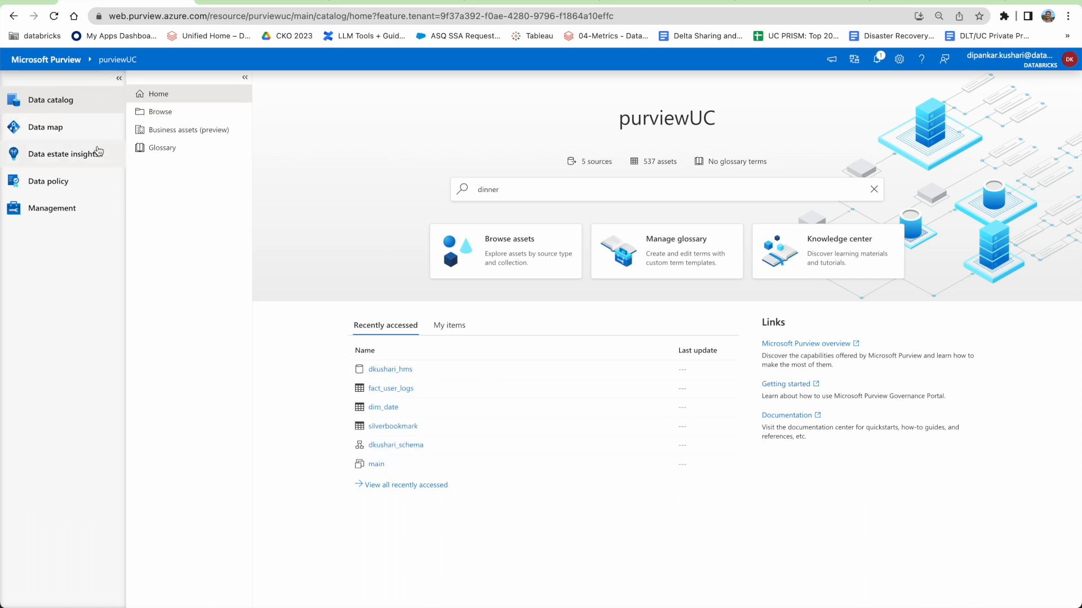
{"action": "left_click", "coordinate": [59, 134]}
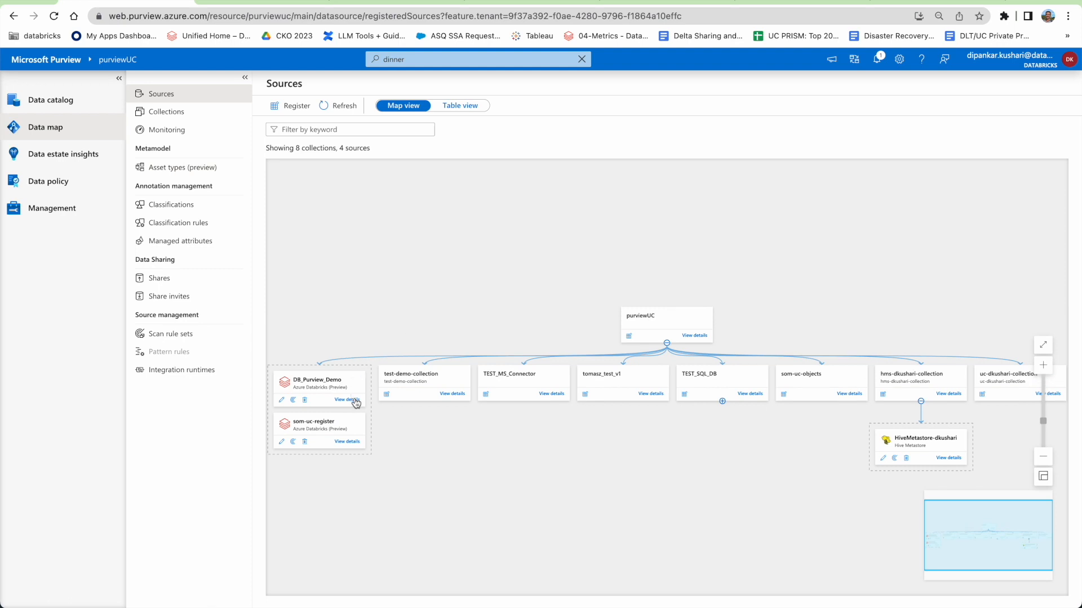
{"action": "left_click", "coordinate": [288, 109]}
{"action": "scroll", "coordinate": [933, 329], "scroll_direction": "down", "scroll_amount": 5}
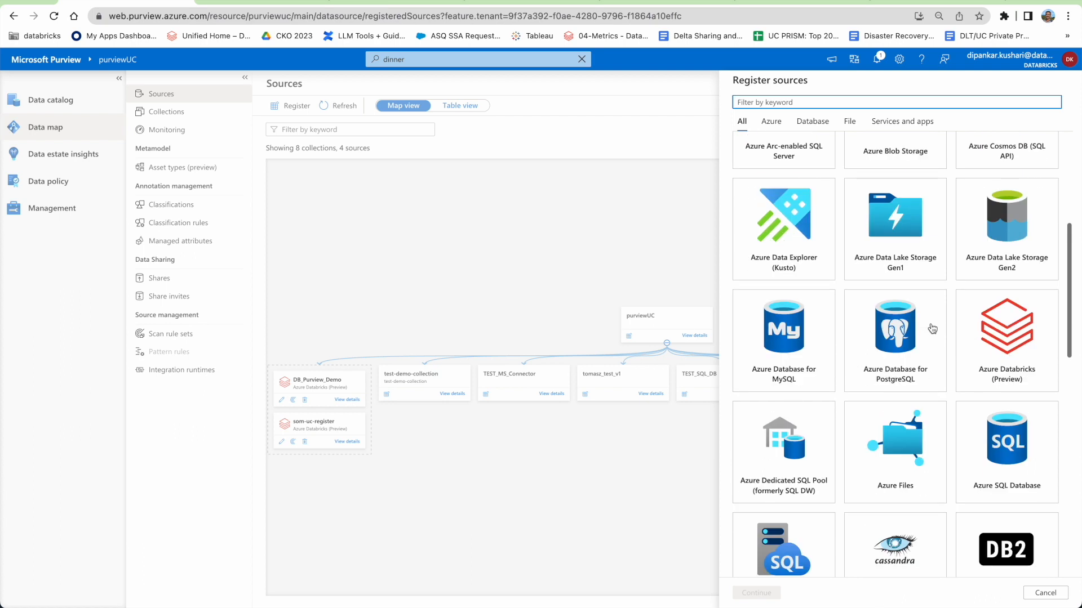
{"action": "left_click", "coordinate": [1007, 332]}
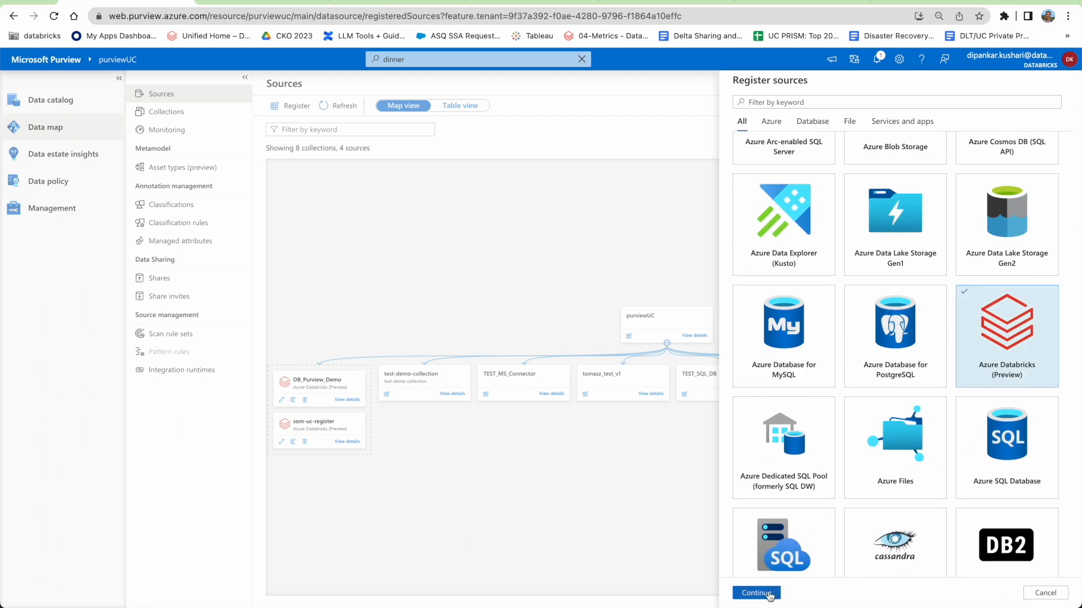
{"action": "left_click", "coordinate": [756, 593]}
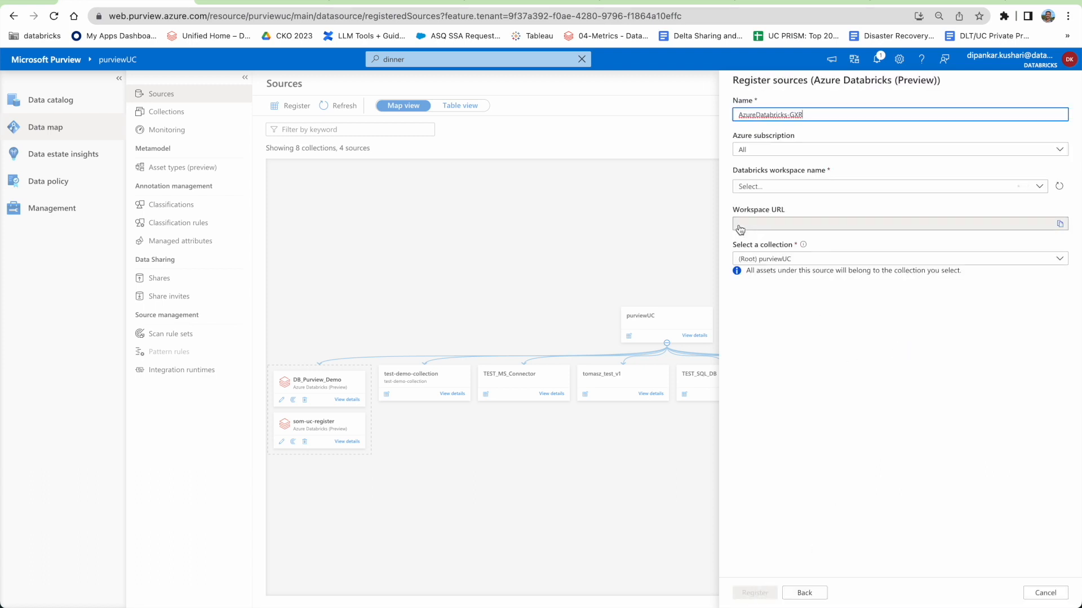
{"action": "left_click", "coordinate": [778, 149]}
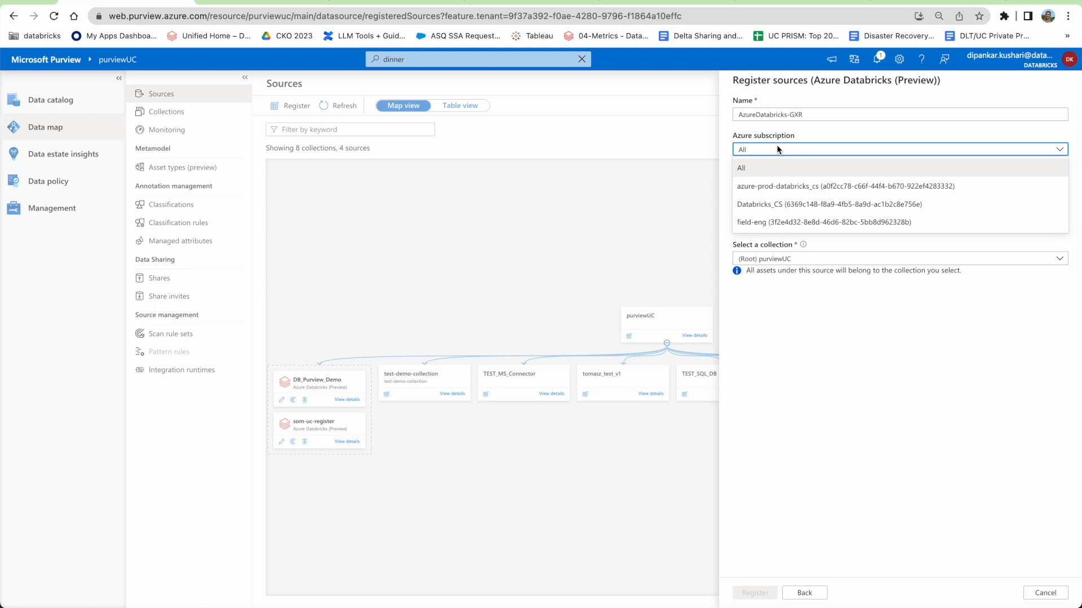
{"action": "left_click", "coordinate": [775, 149]}
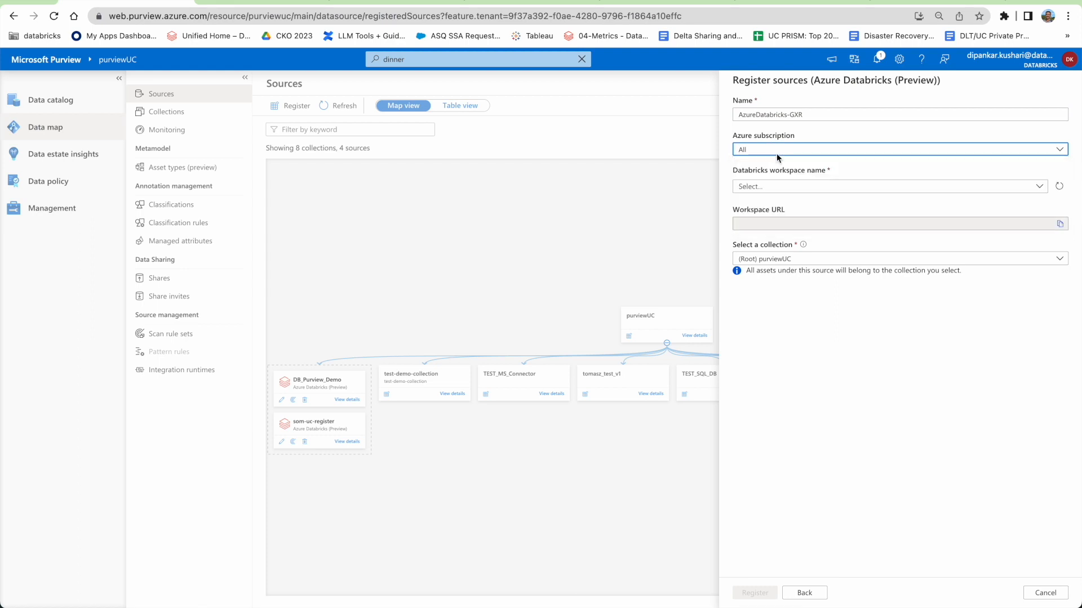
{"action": "left_click", "coordinate": [760, 193]}
{"action": "left_click", "coordinate": [759, 194]}
{"action": "left_click", "coordinate": [773, 190]}
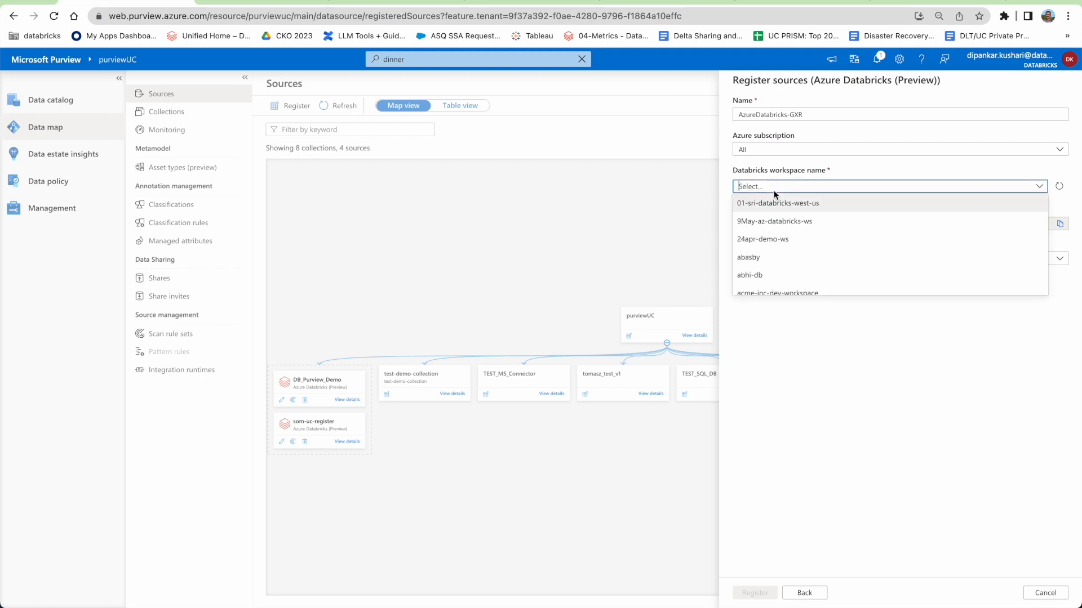
{"action": "type", "text": "filed"}
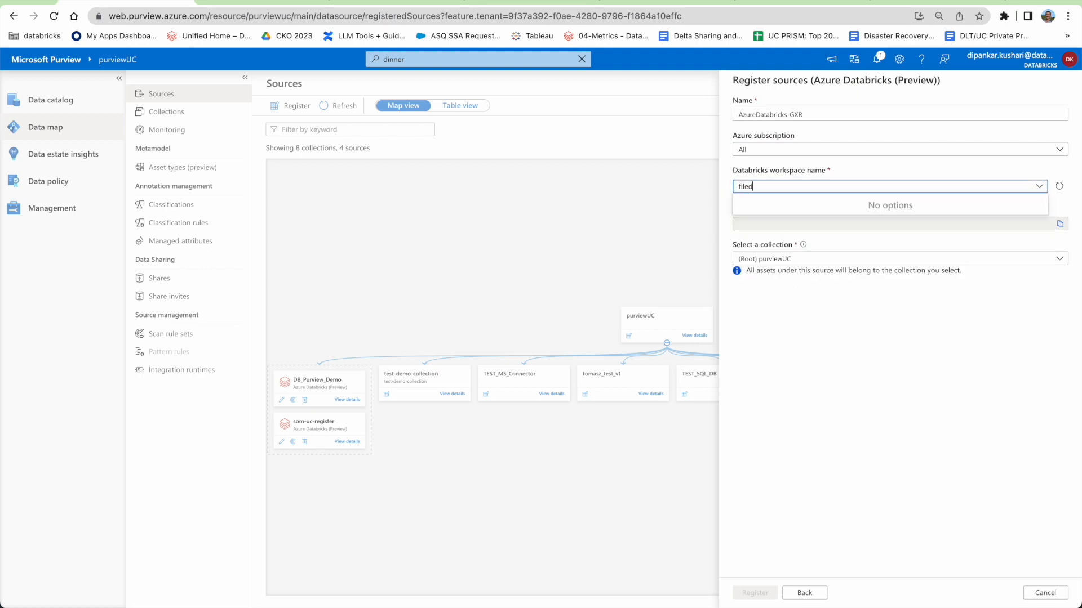
{"action": "key", "text": "BackSpace"}
{"action": "key", "text": "BackSpace"}
{"action": "key", "text": "BackSpace"}
{"action": "type", "text": "eld-eng"}
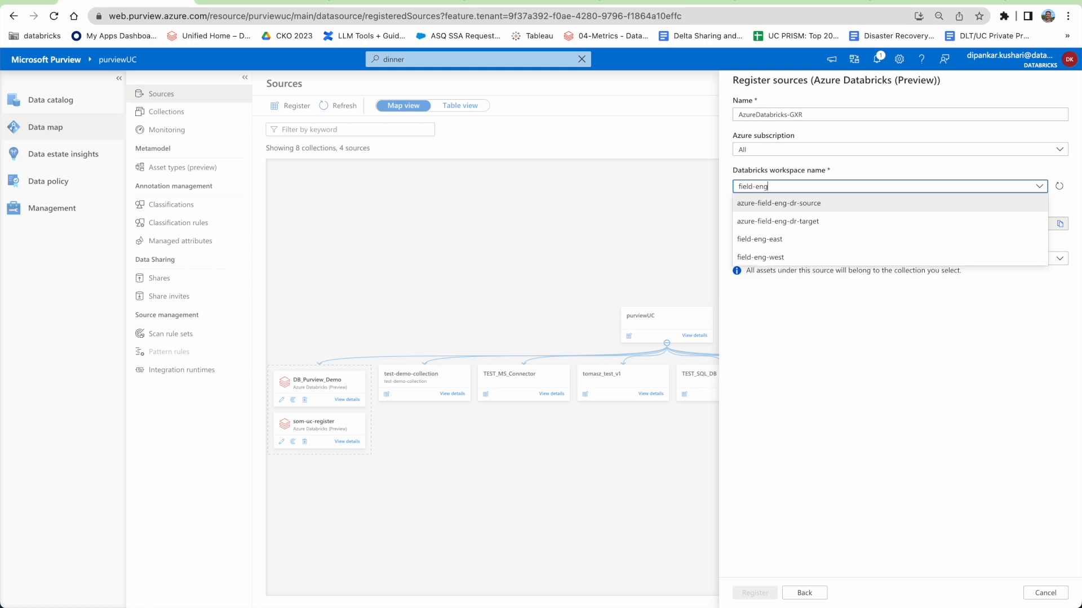
{"action": "left_click", "coordinate": [766, 239]}
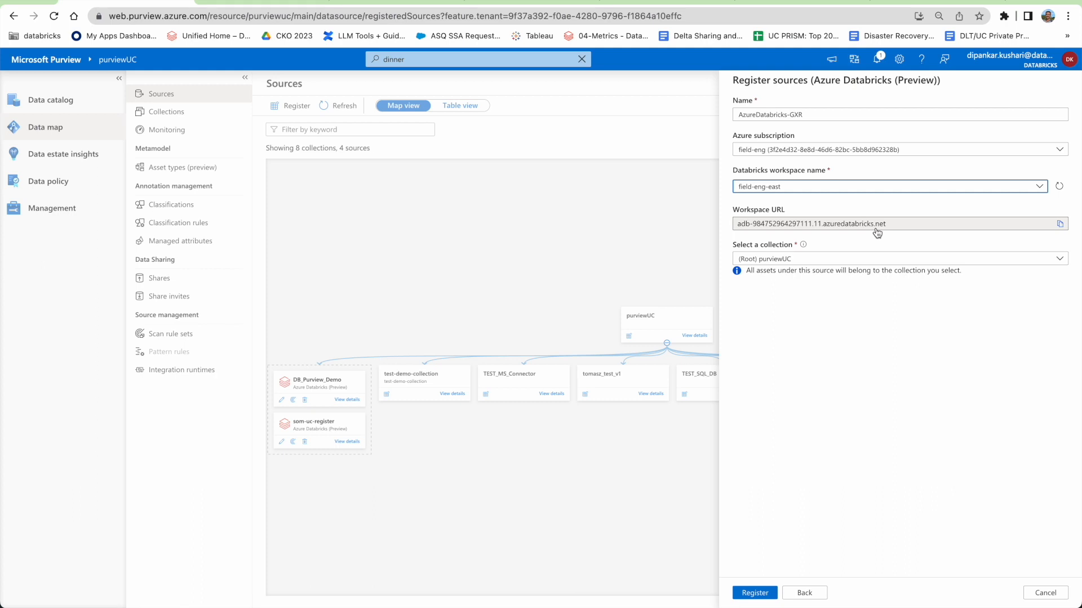
{"action": "left_click", "coordinate": [816, 259]}
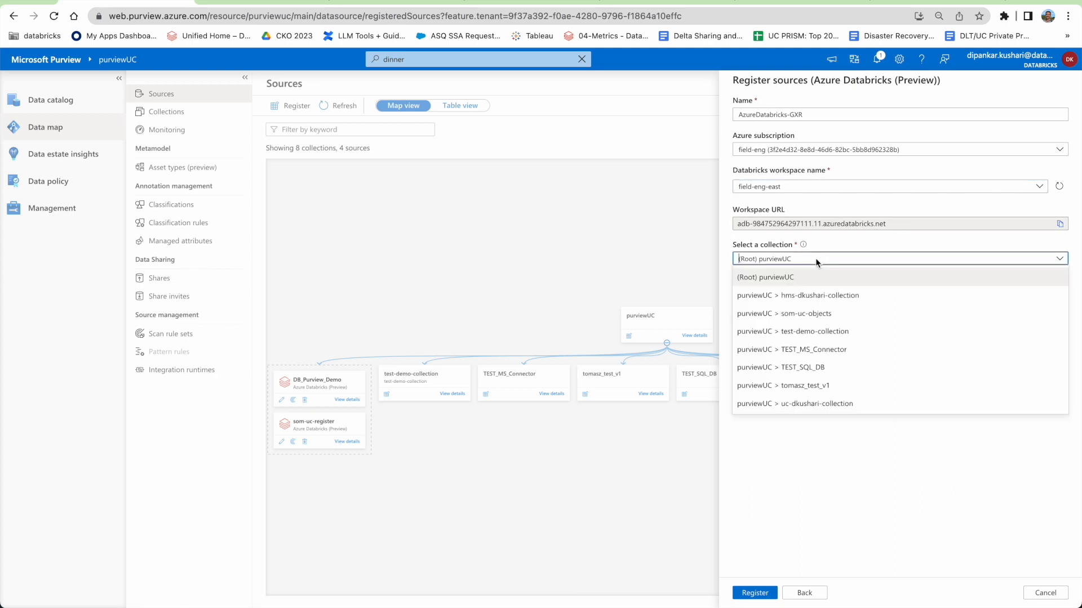
{"action": "left_click", "coordinate": [809, 405]}
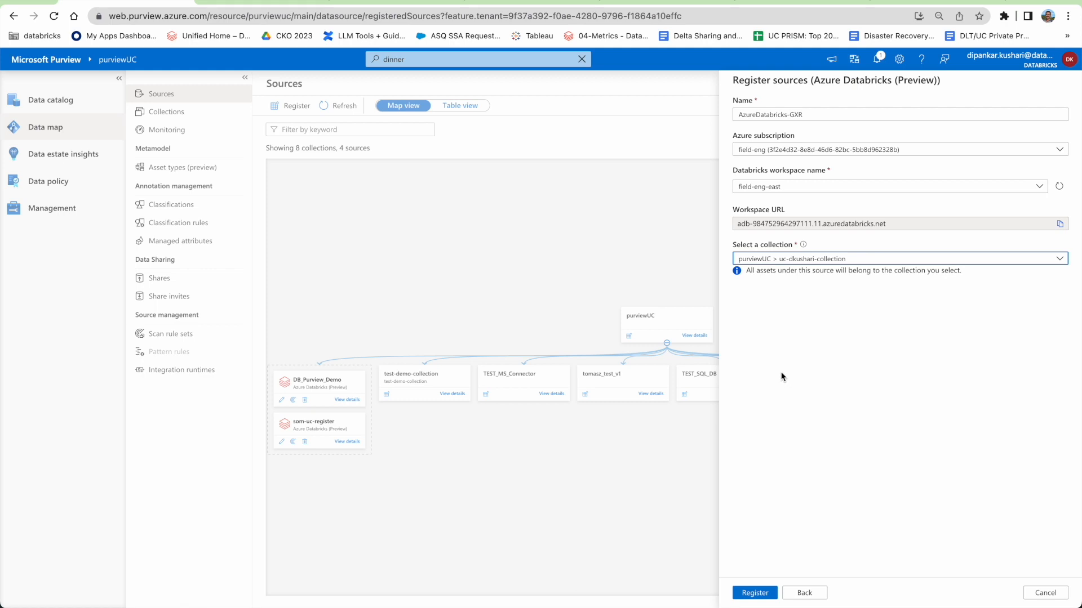
{"action": "left_click", "coordinate": [1044, 593]}
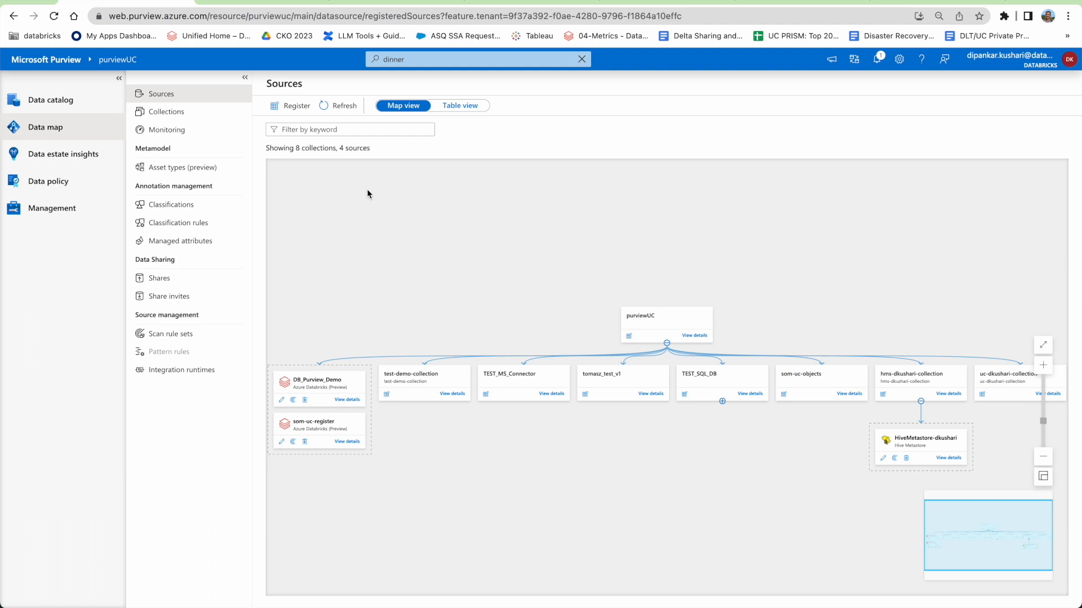
{"action": "left_click", "coordinate": [347, 399]}
Preview DB_Purview_Demo's source settings and scan-uc-dkushari's run history and settings, closing both unchanged.
{"action": "left_click", "coordinate": [341, 134]}
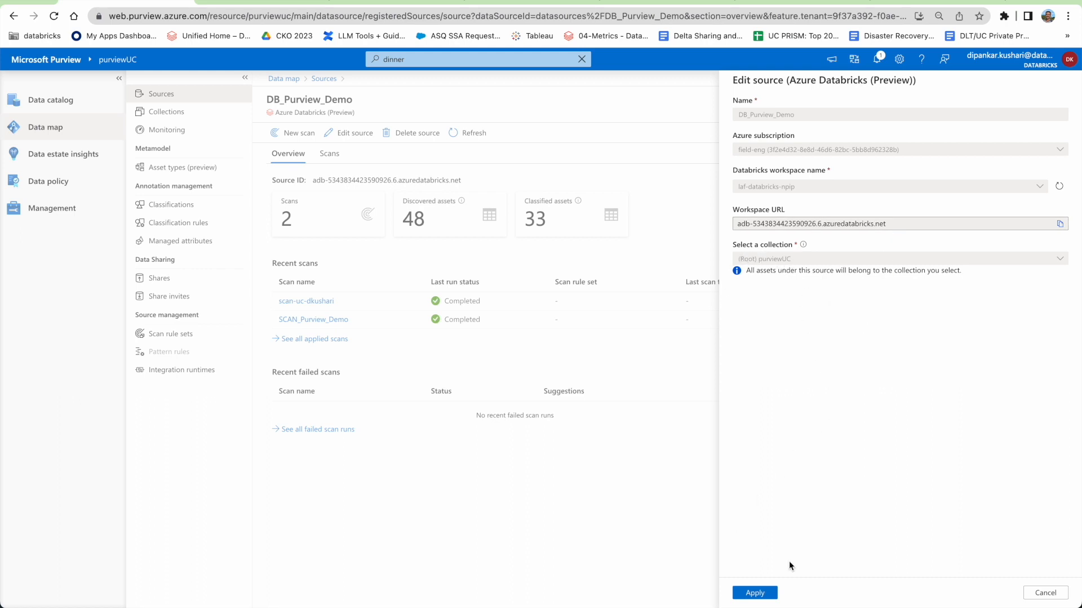
{"action": "left_click", "coordinate": [1044, 593]}
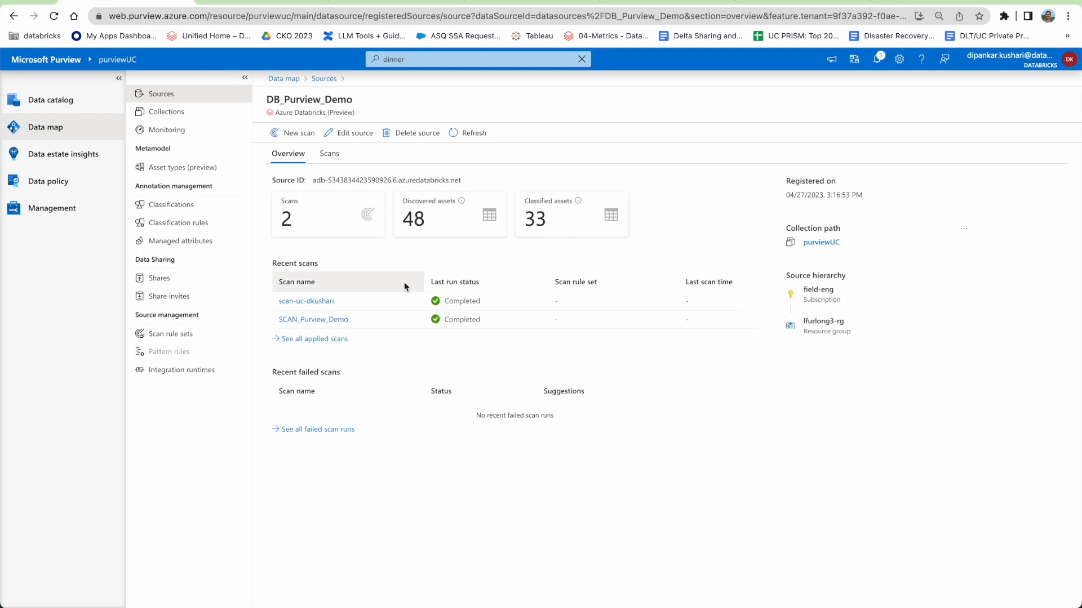
{"action": "left_click", "coordinate": [305, 301]}
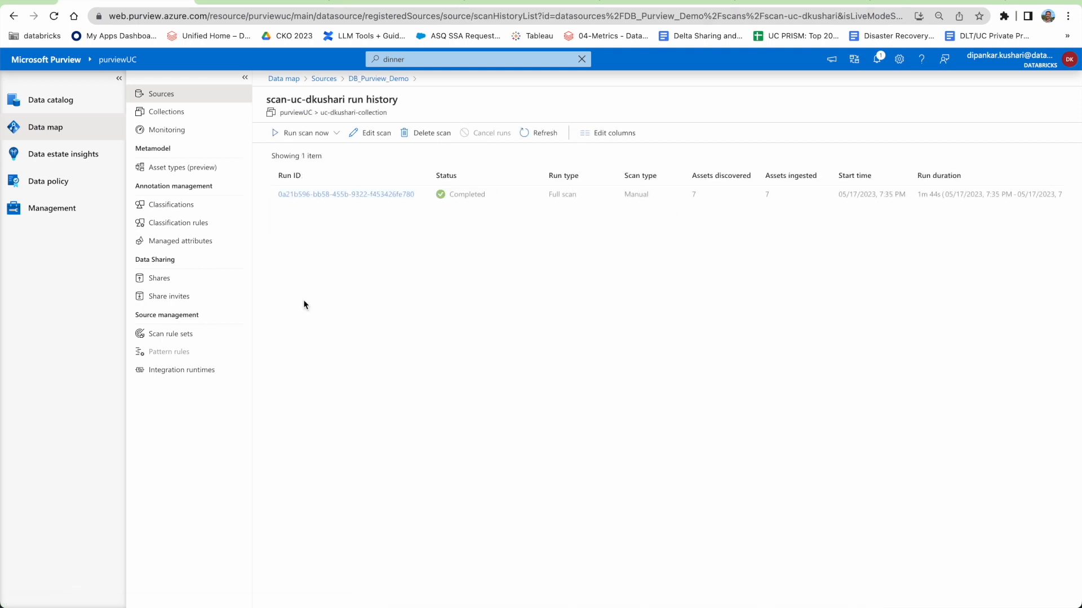
{"action": "left_click", "coordinate": [371, 134]}
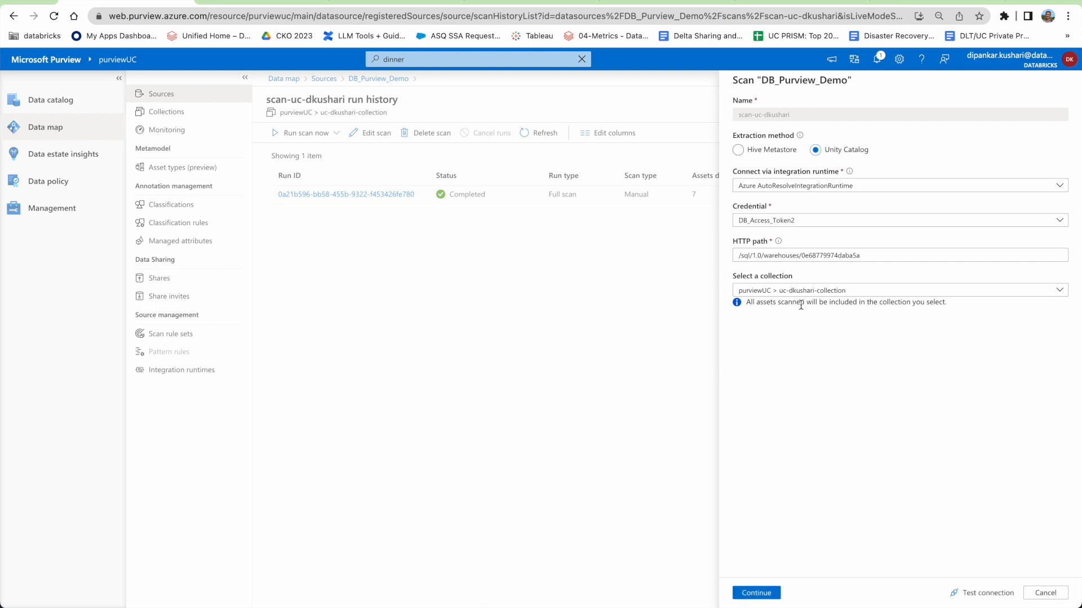
{"action": "left_click", "coordinate": [1044, 593]}
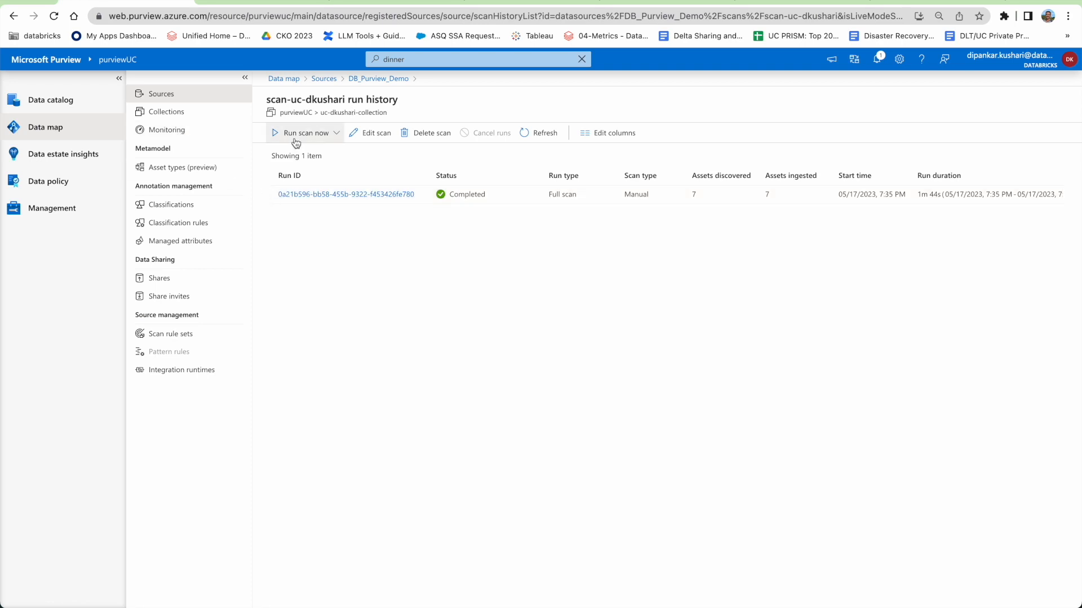
{"action": "left_click", "coordinate": [353, 79]}
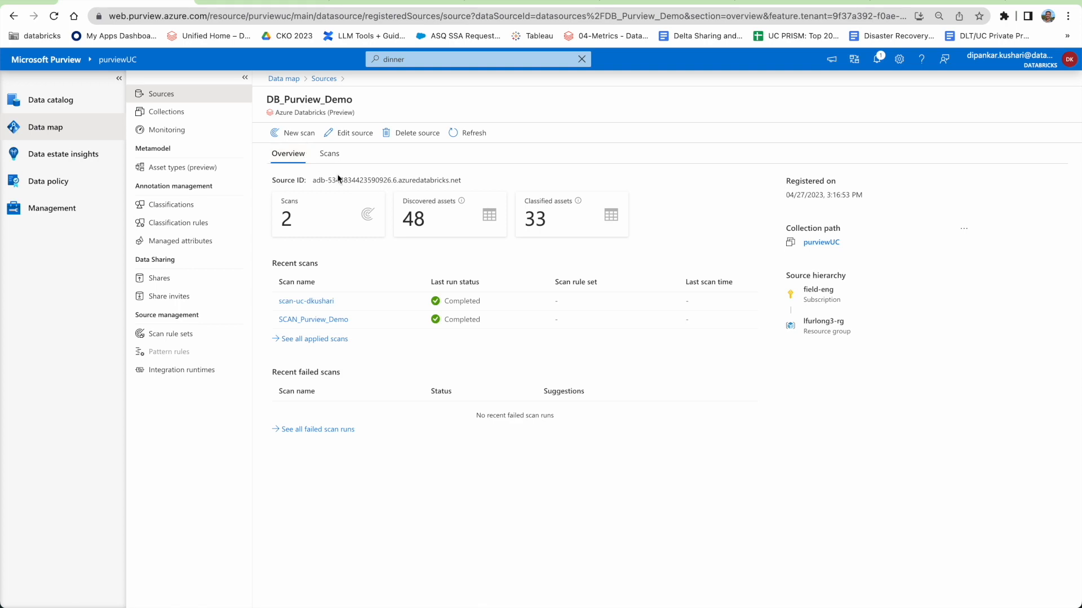
Draft a new Unity Catalog scan of DB_Purview_Demo using credential DB_Access_Token2.
{"action": "left_click", "coordinate": [288, 135]}
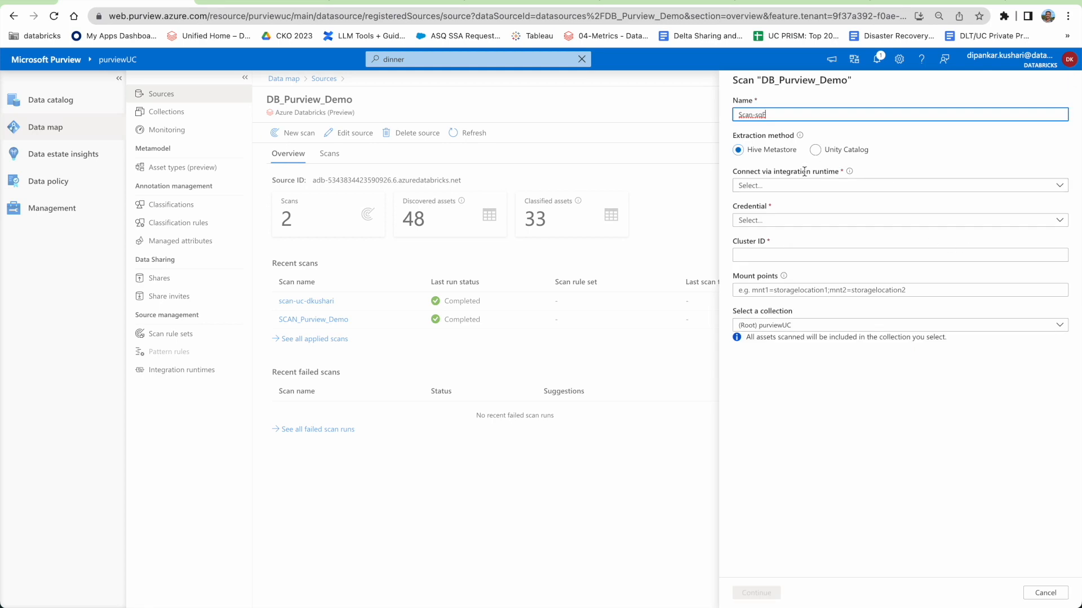
{"action": "left_click", "coordinate": [815, 150]}
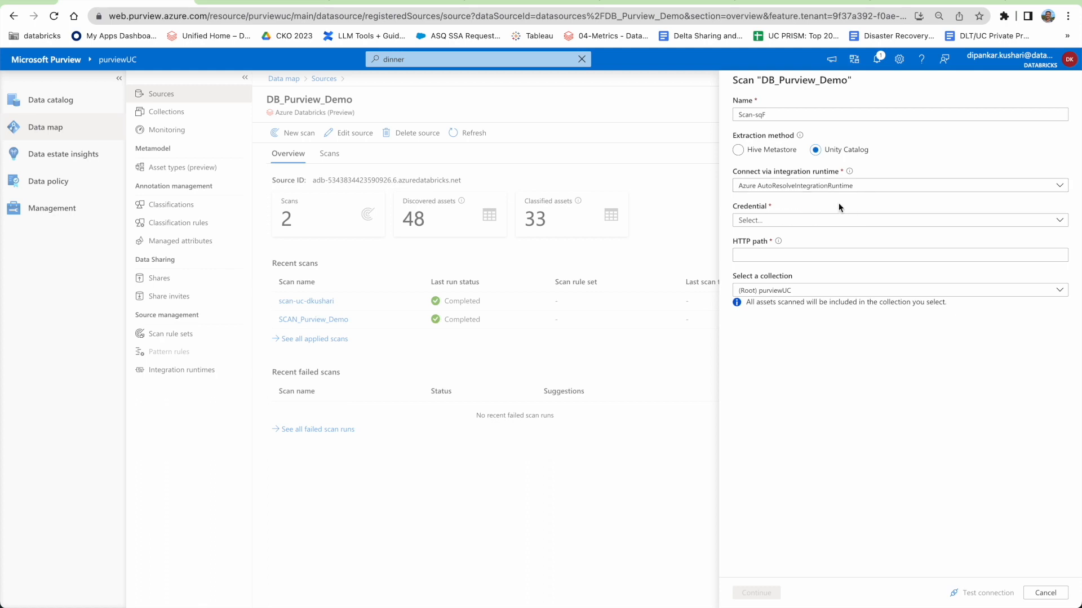
{"action": "left_click", "coordinate": [794, 221]}
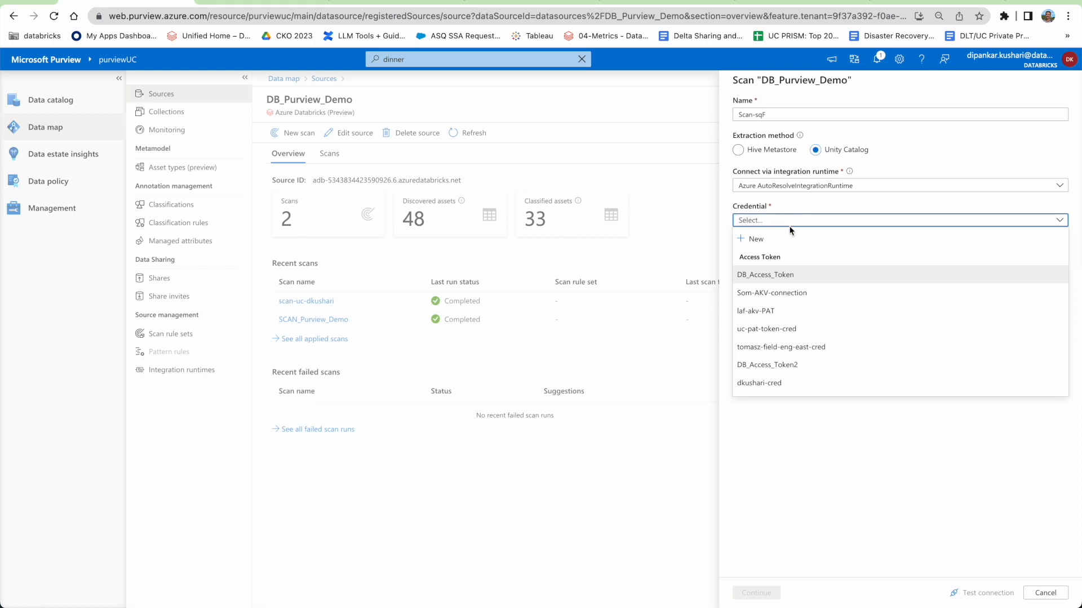
{"action": "left_click", "coordinate": [786, 367]}
{"action": "left_click", "coordinate": [762, 220]}
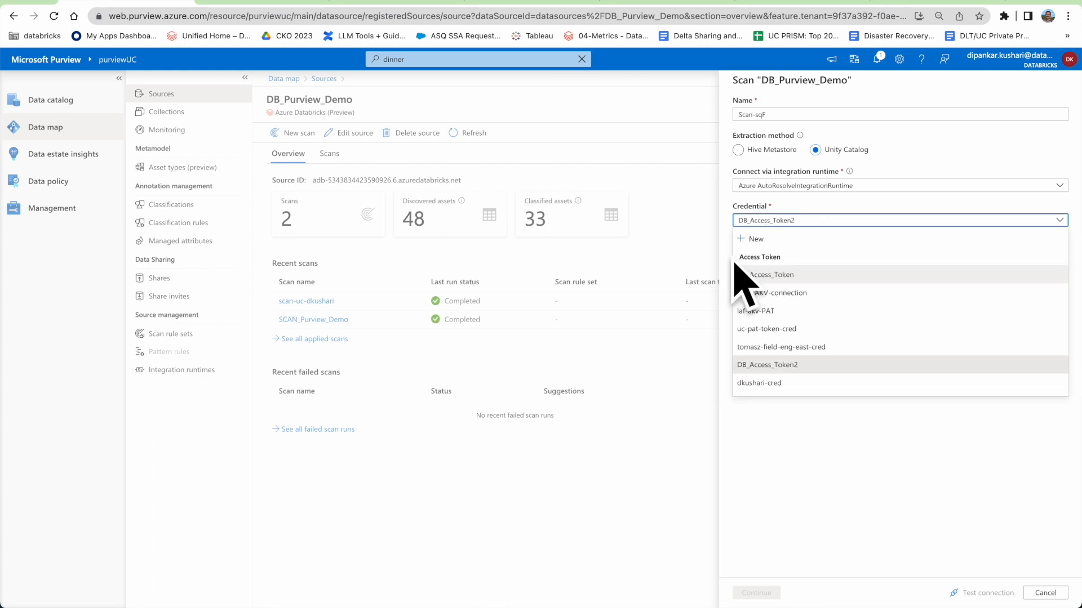
{"action": "left_click", "coordinate": [772, 365]}
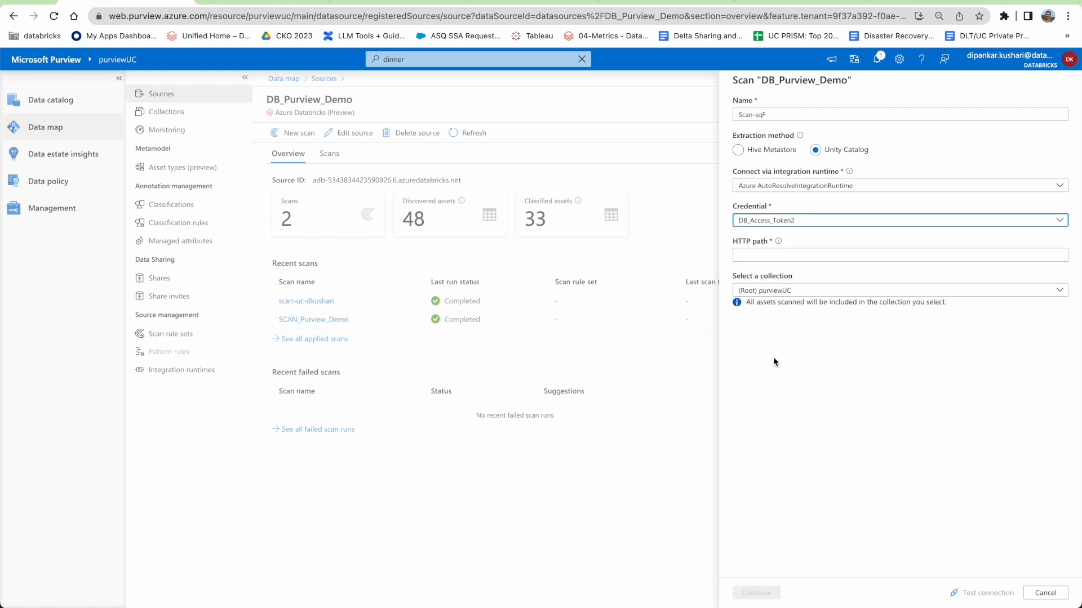
{"action": "left_click", "coordinate": [741, 257]}
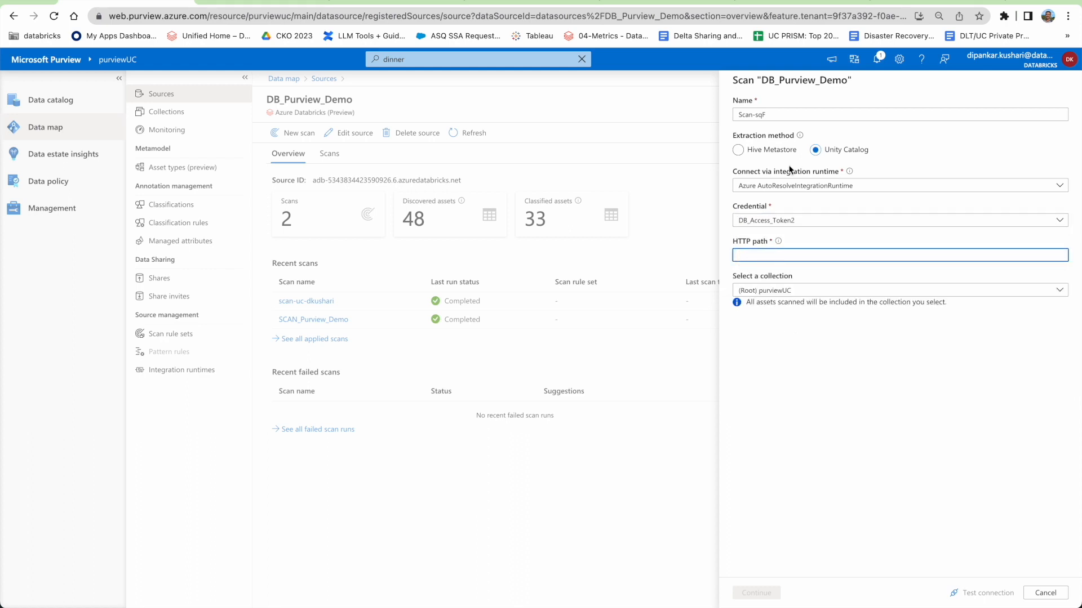
{"action": "left_click", "coordinate": [787, 2]}
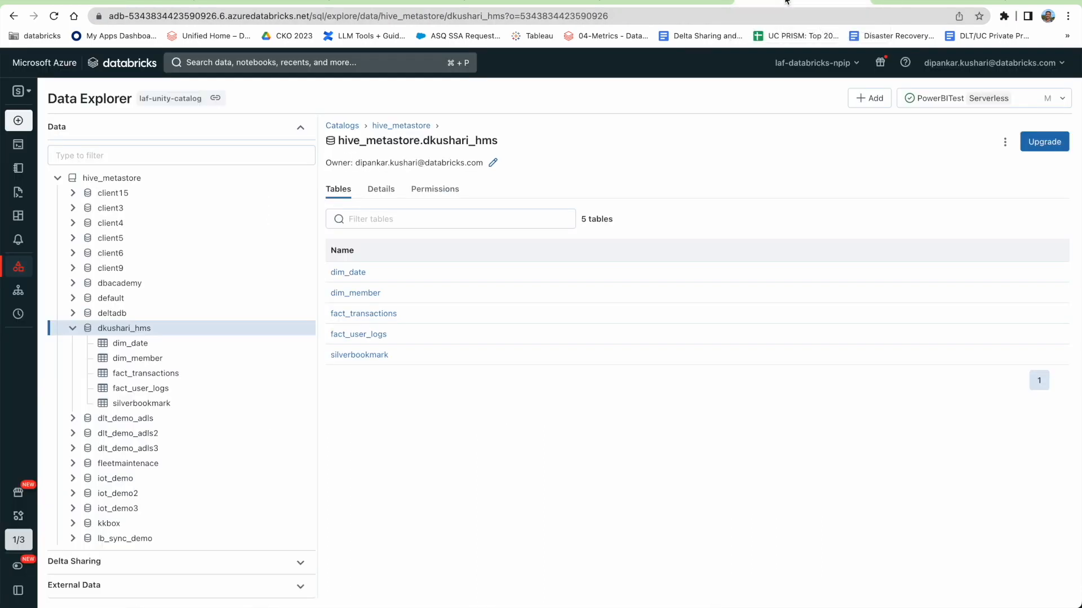
Copy the HTTP path from the UC_Test SQL warehouse's connection details in Databricks, then return to Purview.
{"action": "left_click", "coordinate": [665, 4]}
{"action": "left_click", "coordinate": [24, 105]}
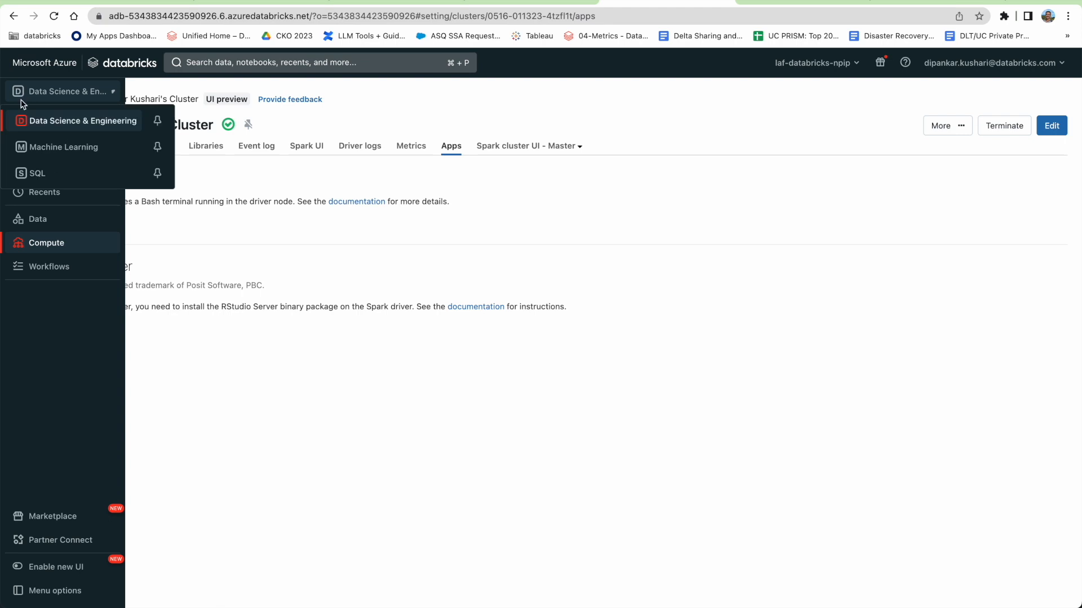
{"action": "left_click", "coordinate": [35, 174]}
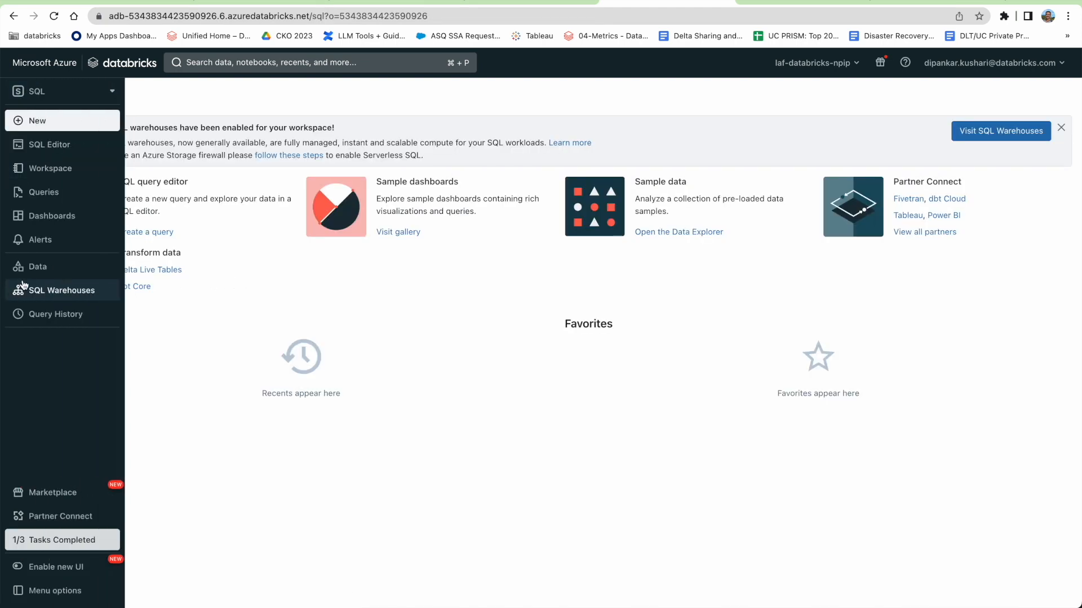
{"action": "left_click", "coordinate": [51, 290]}
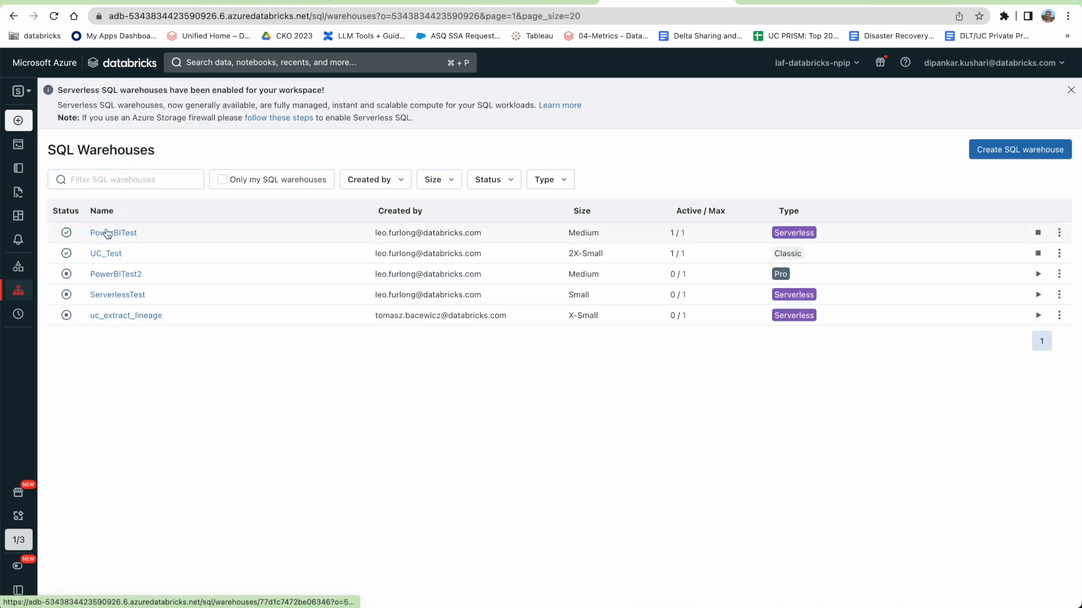
{"action": "left_click", "coordinate": [104, 255]}
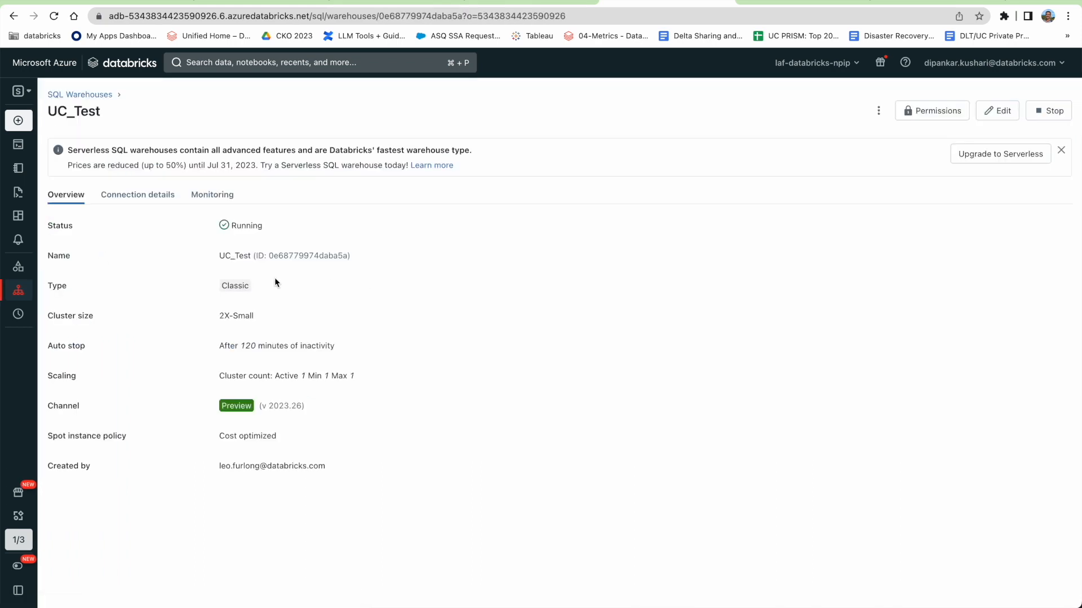
{"action": "left_click", "coordinate": [135, 202]}
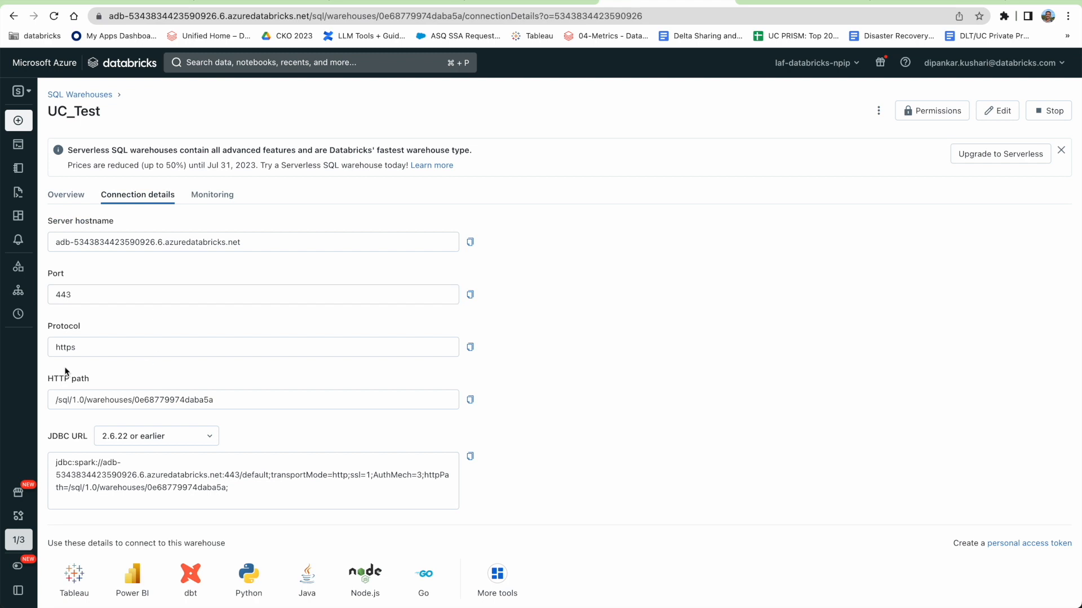
{"action": "left_click_drag", "start_coordinate": [55, 399], "coordinate": [215, 397]}
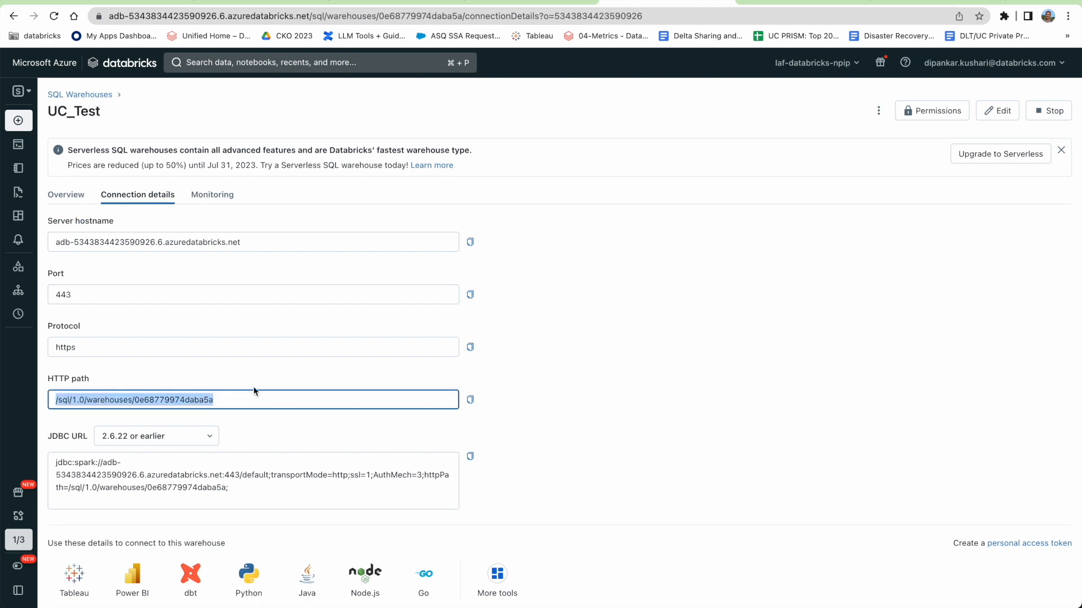
{"action": "left_click", "coordinate": [125, 1]}
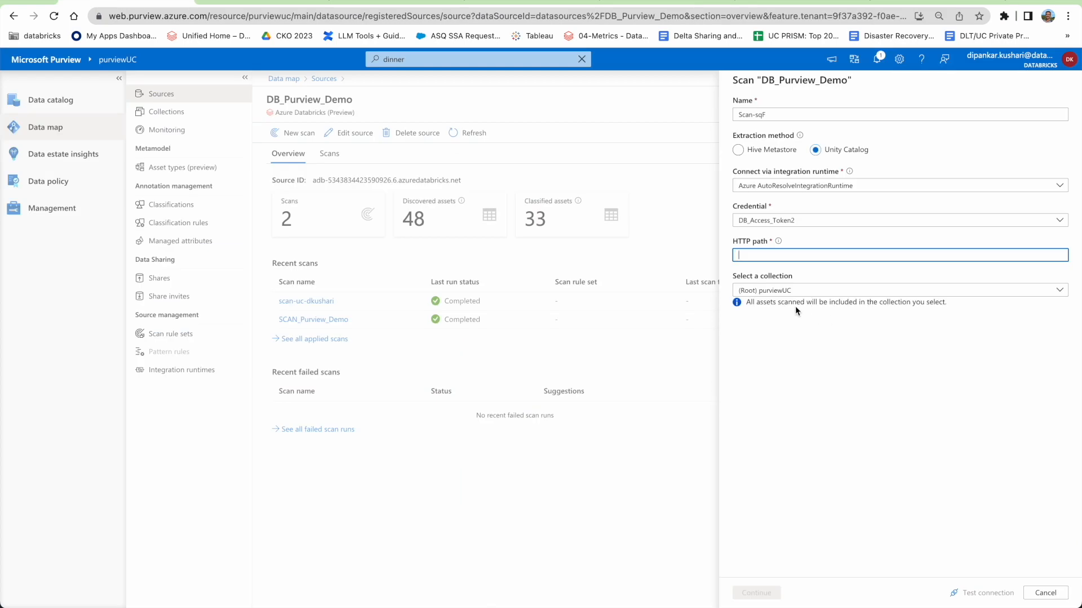
Pick uc-dkushari-collection, cancel the Scan-sqF draft, and reopen DB_Purview_Demo from Sources.
{"action": "left_click", "coordinate": [779, 291]}
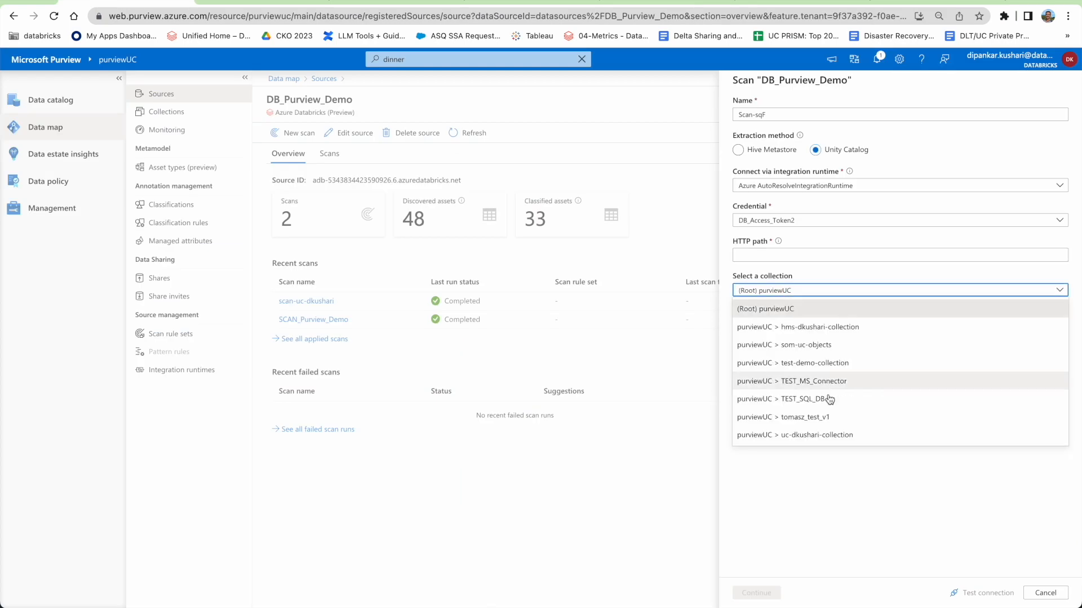
{"action": "left_click", "coordinate": [822, 435]}
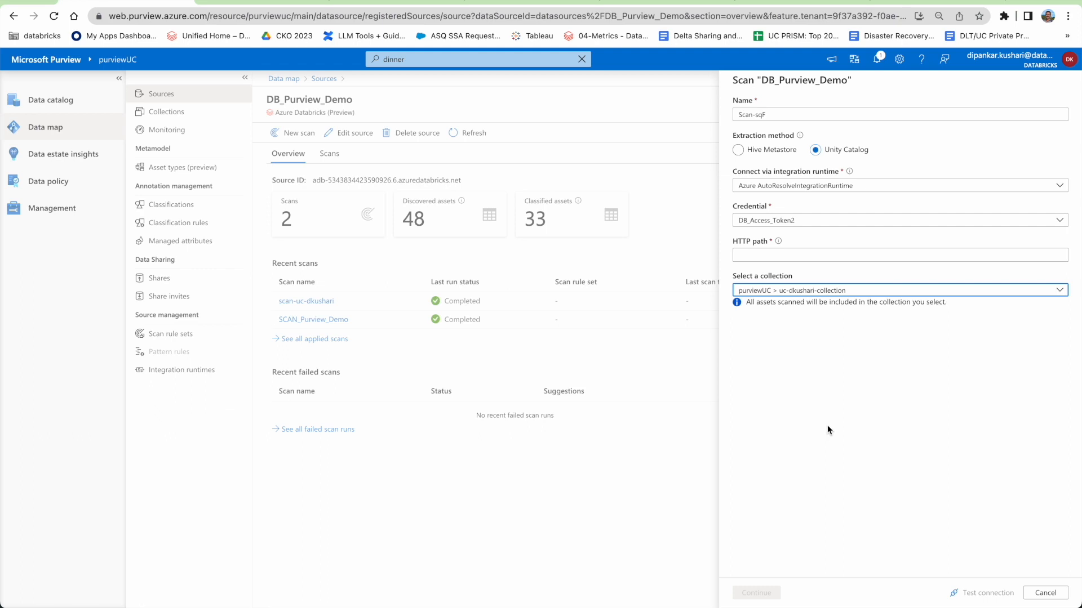
{"action": "left_click", "coordinate": [1045, 593]}
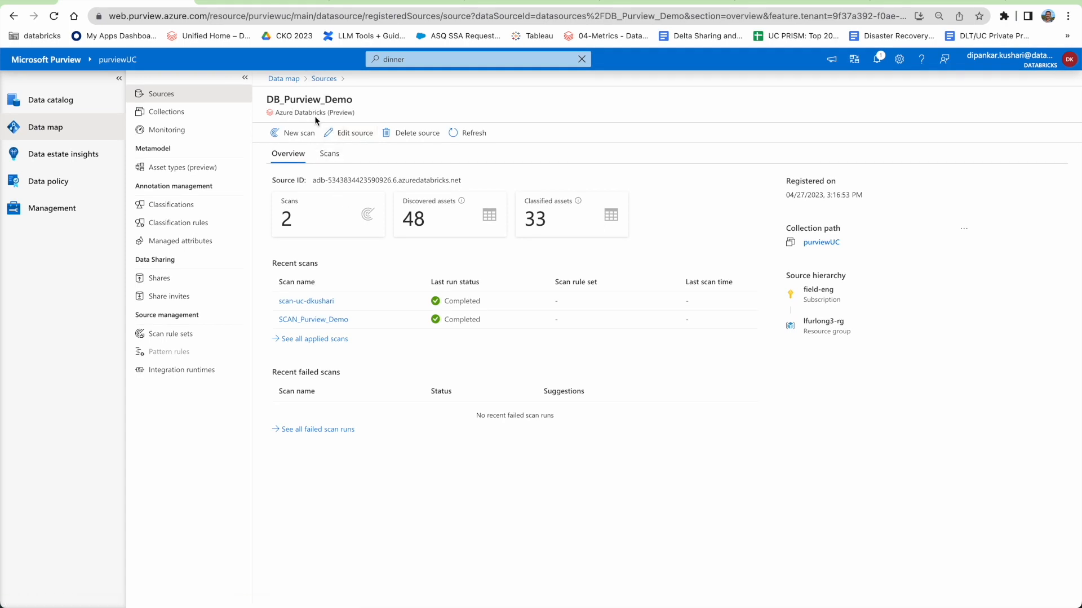
{"action": "left_click", "coordinate": [324, 78]}
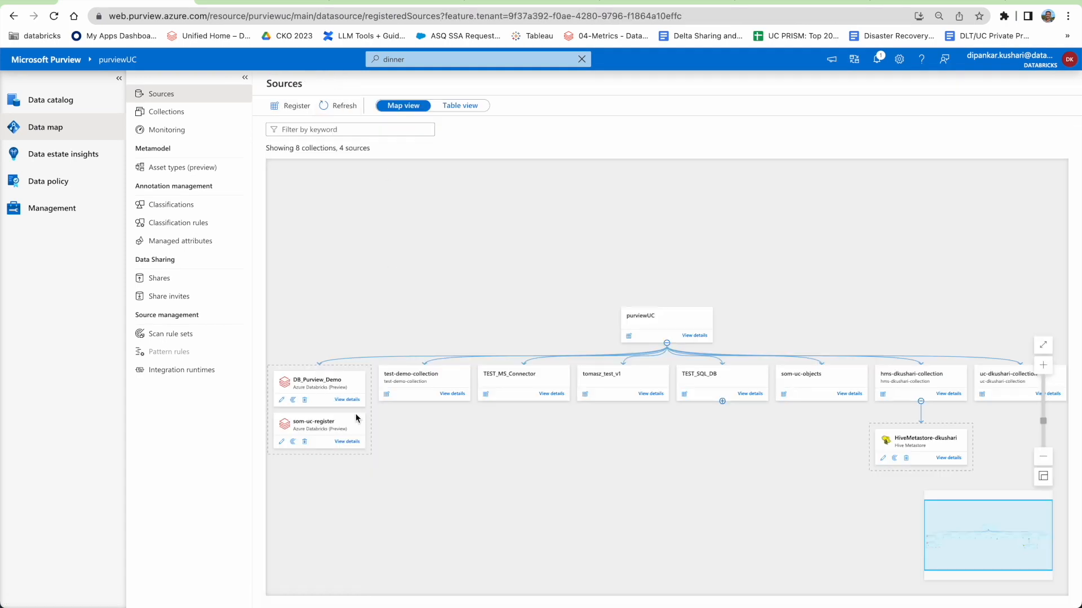
{"action": "left_click", "coordinate": [347, 400]}
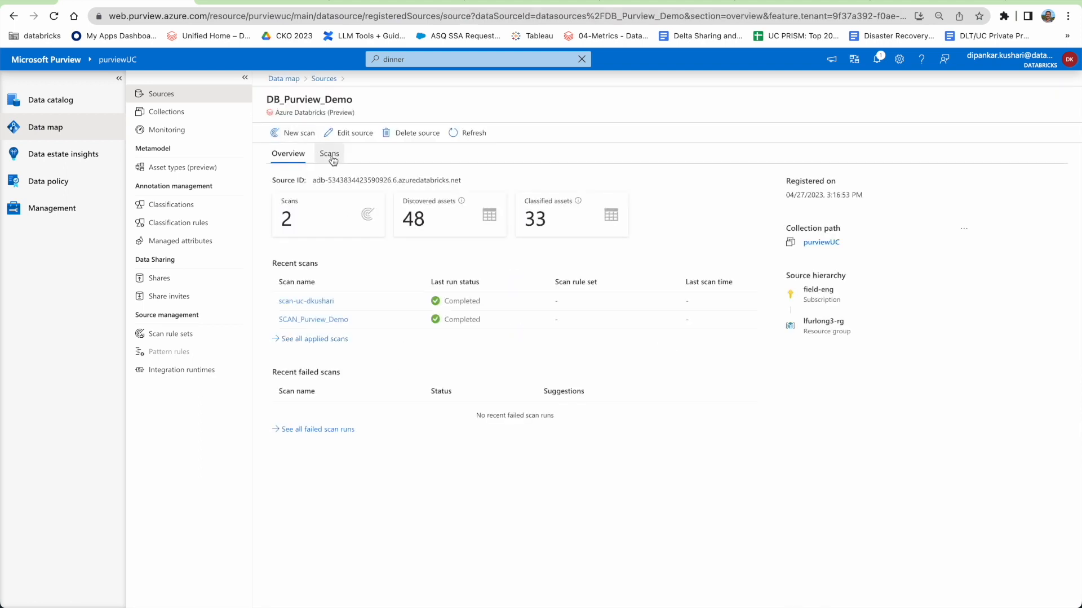
Open scan-uc-dkushari's run history and inspect its saved settings without changing them.
{"action": "left_click", "coordinate": [333, 159]}
{"action": "left_click", "coordinate": [294, 155]}
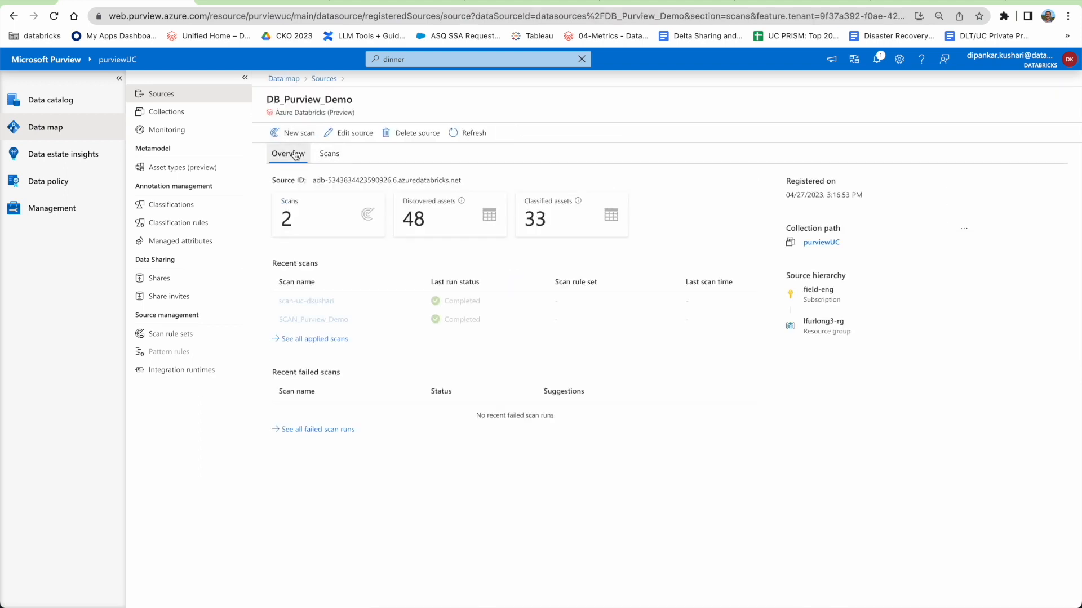
{"action": "left_click", "coordinate": [309, 302]}
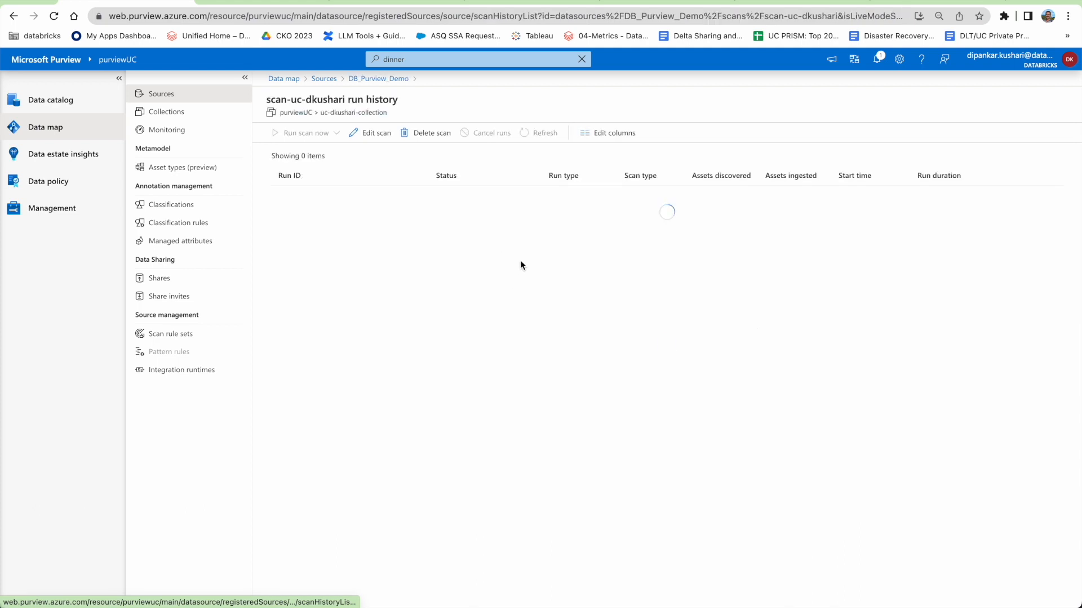
{"action": "left_click", "coordinate": [374, 134]}
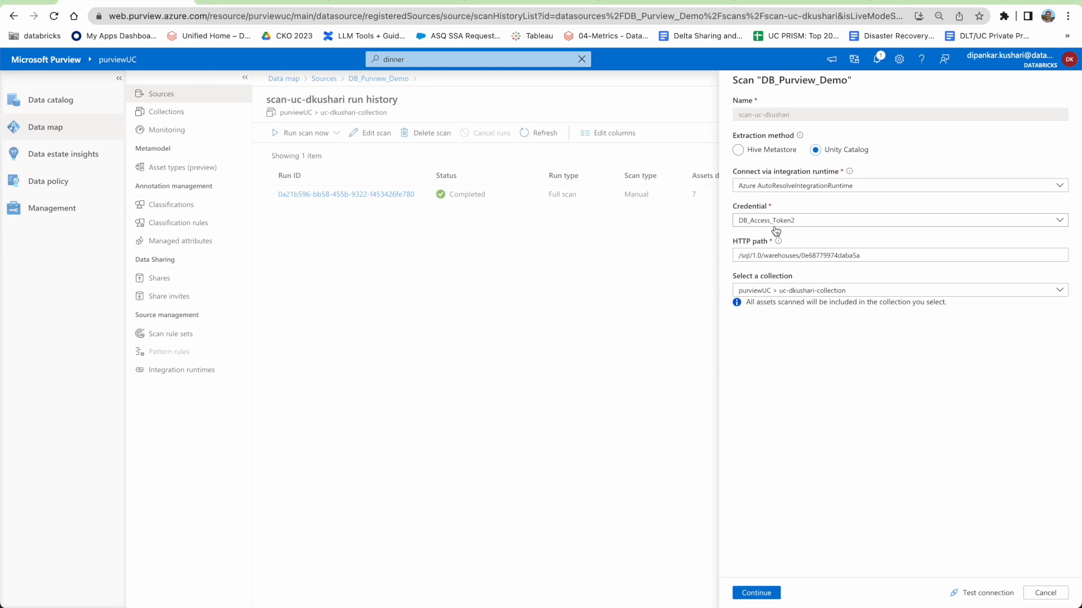
{"action": "left_click", "coordinate": [1044, 593]}
Open Management > Credentials, start a 'test' credential on LB_Purview_KV, then cancel it.
{"action": "left_click", "coordinate": [55, 213]}
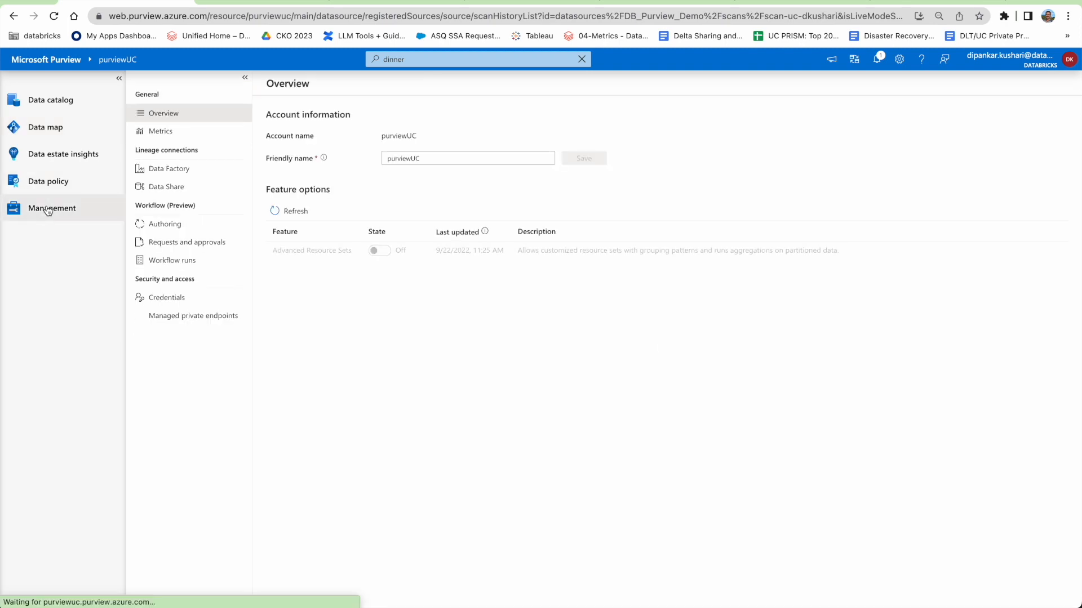
{"action": "left_click", "coordinate": [171, 298]}
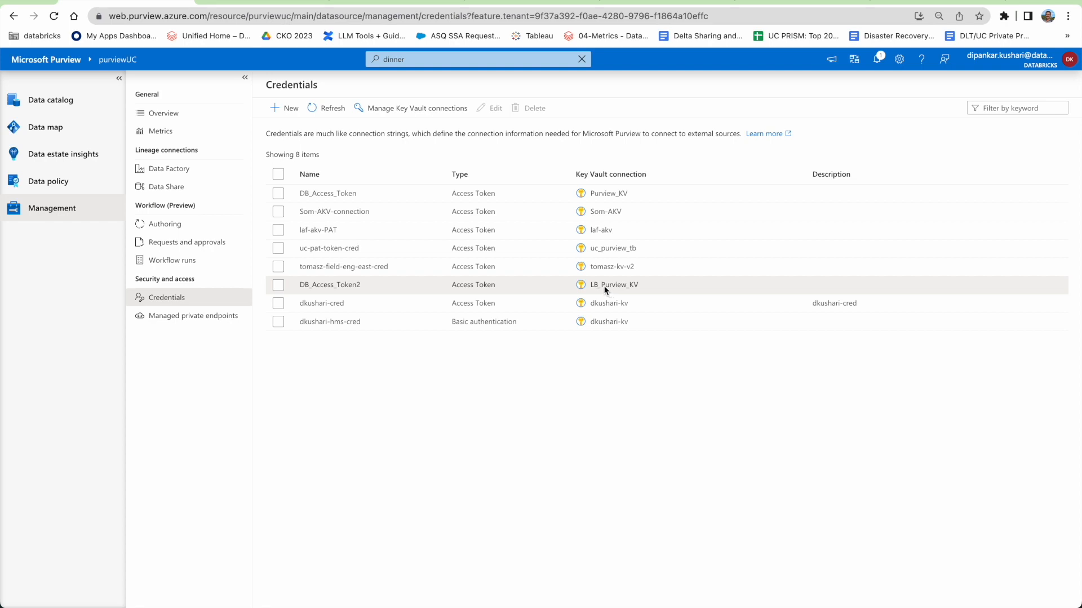
{"action": "left_click", "coordinate": [287, 110]}
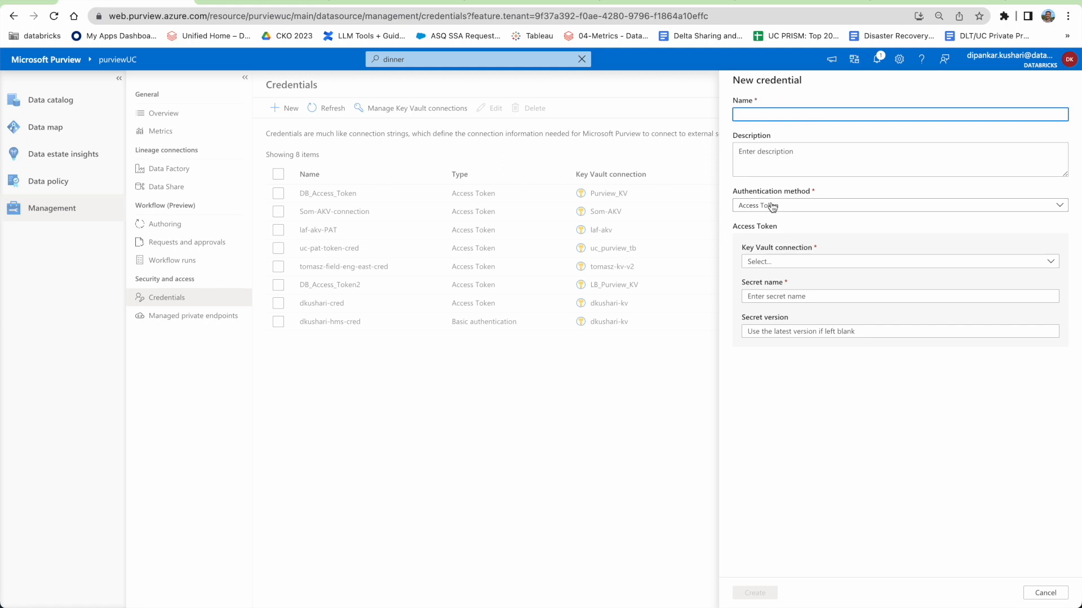
{"action": "type", "text": "test"}
{"action": "left_click", "coordinate": [790, 262]}
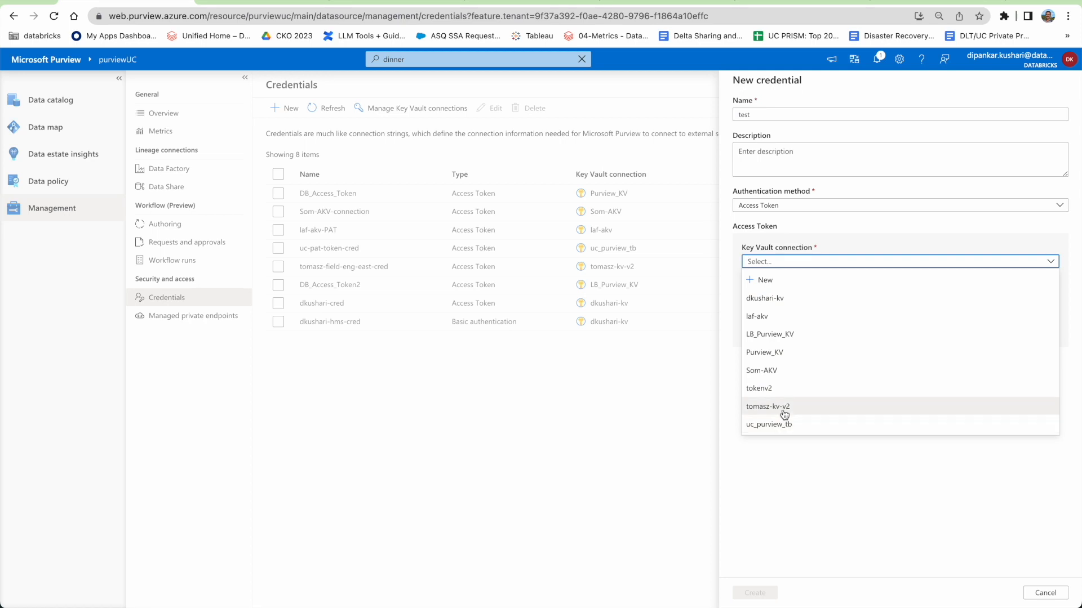
{"action": "left_click", "coordinate": [768, 338]}
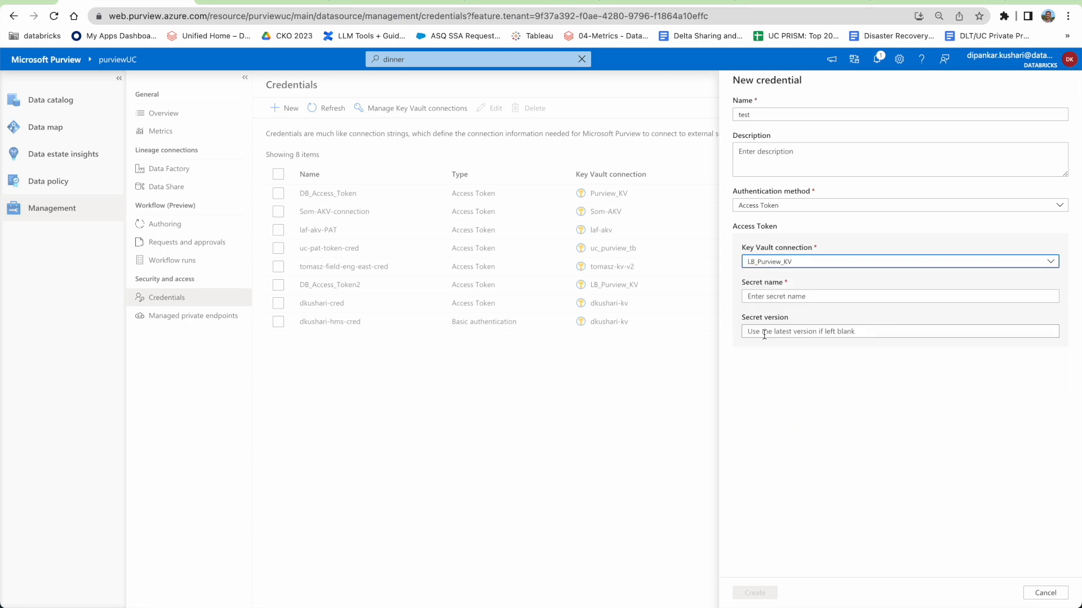
{"action": "left_click", "coordinate": [759, 296]}
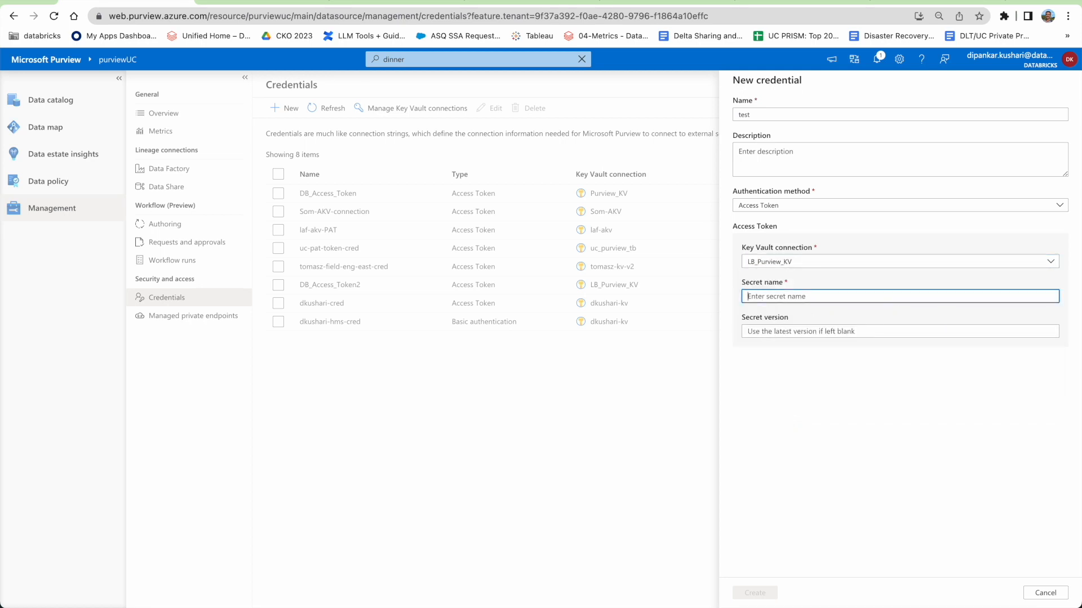
{"action": "left_click", "coordinate": [1045, 593]}
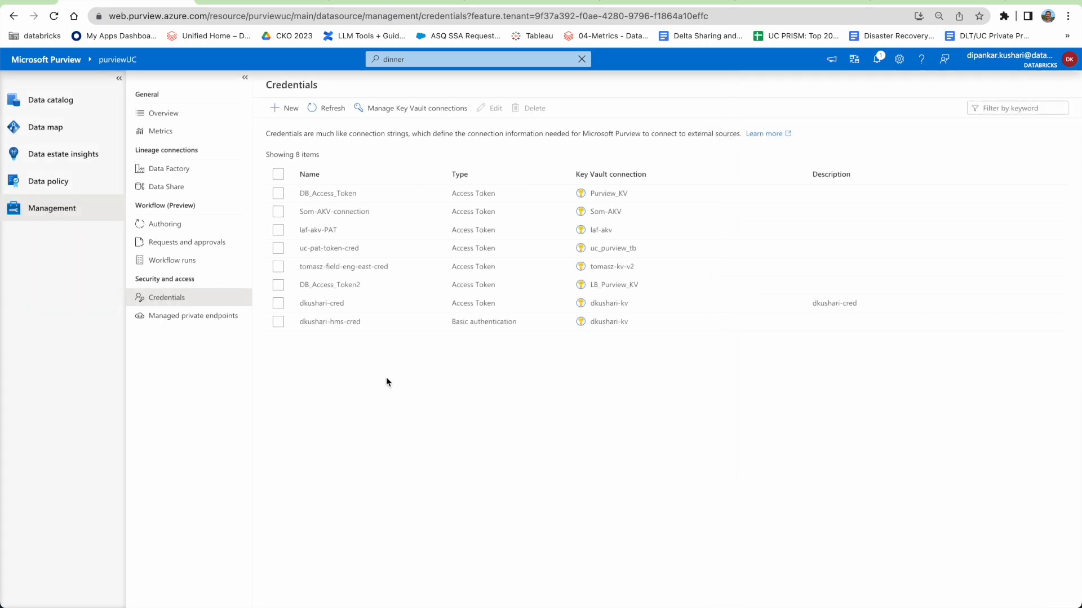
Reopen scan-uc-dkushari's settings from DB_Purview_Demo in the Data map.
{"action": "left_click", "coordinate": [45, 128]}
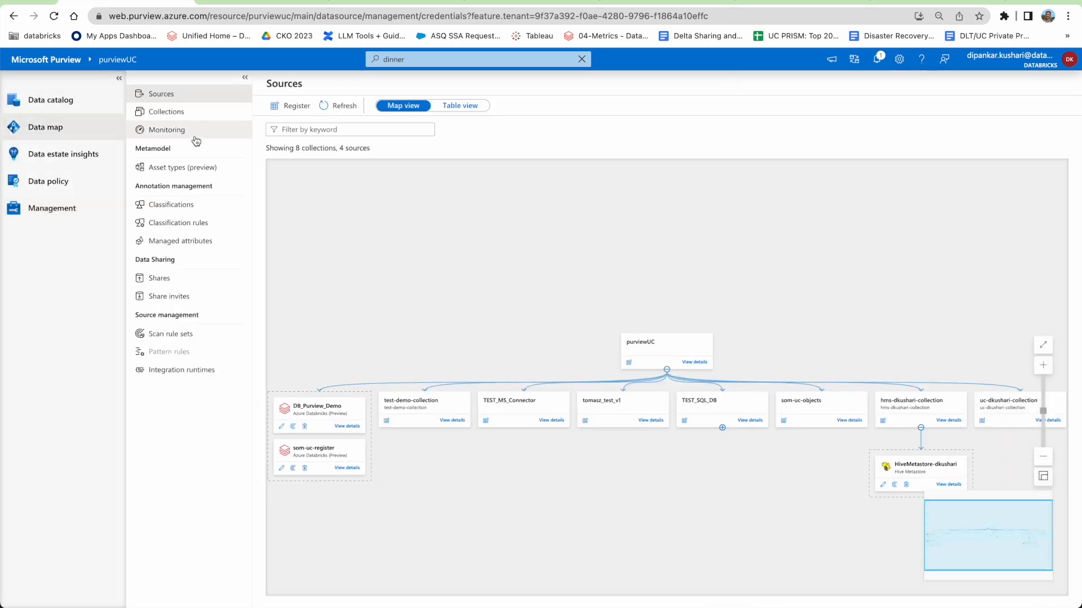
{"action": "left_click", "coordinate": [348, 389]}
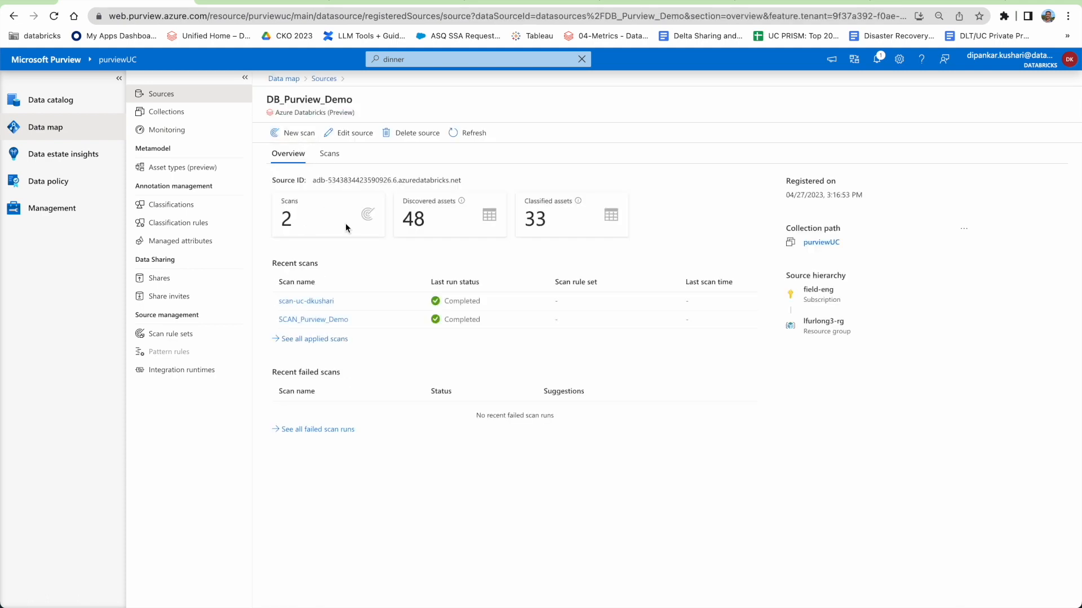
{"action": "left_click", "coordinate": [306, 301]}
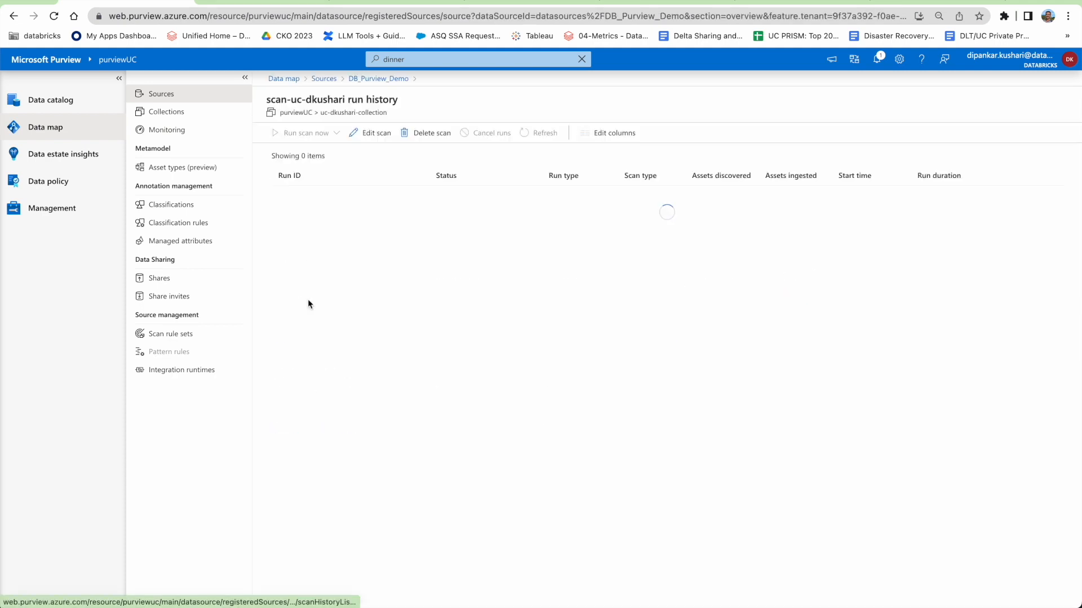
{"action": "left_click", "coordinate": [371, 134]}
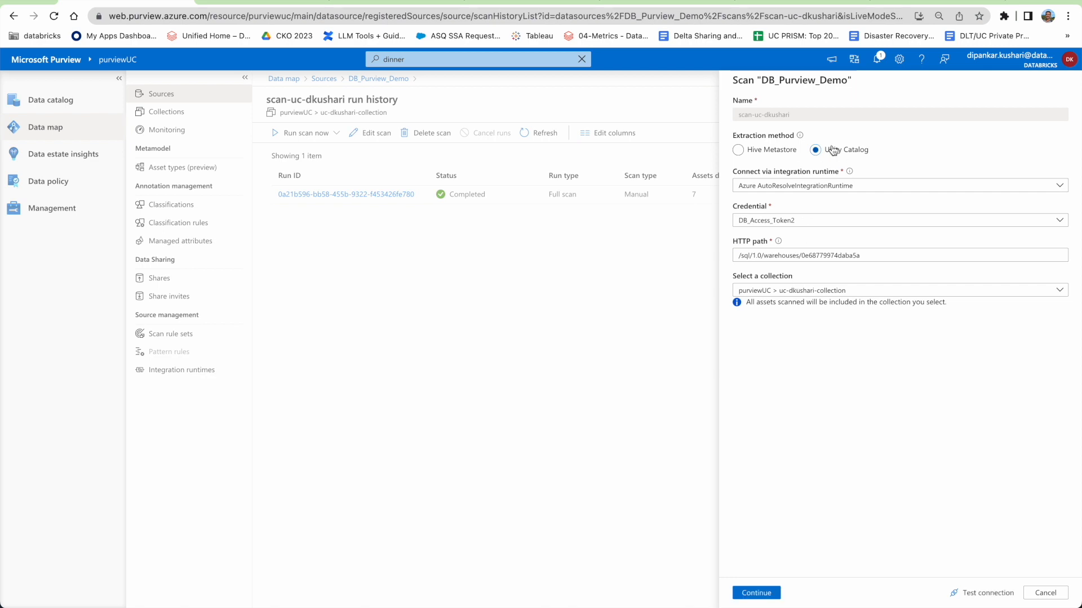
Confirm DB_Access_Token2, the HTTP path and uc-dkushari-collection, test the connection, and continue.
{"action": "left_click", "coordinate": [778, 226]}
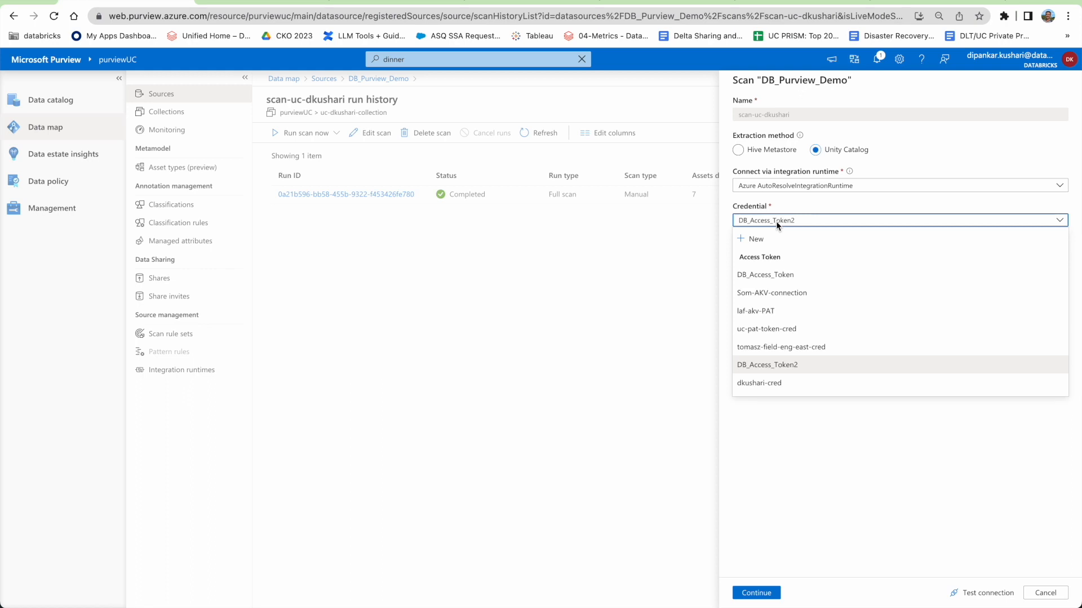
{"action": "left_click", "coordinate": [776, 221]}
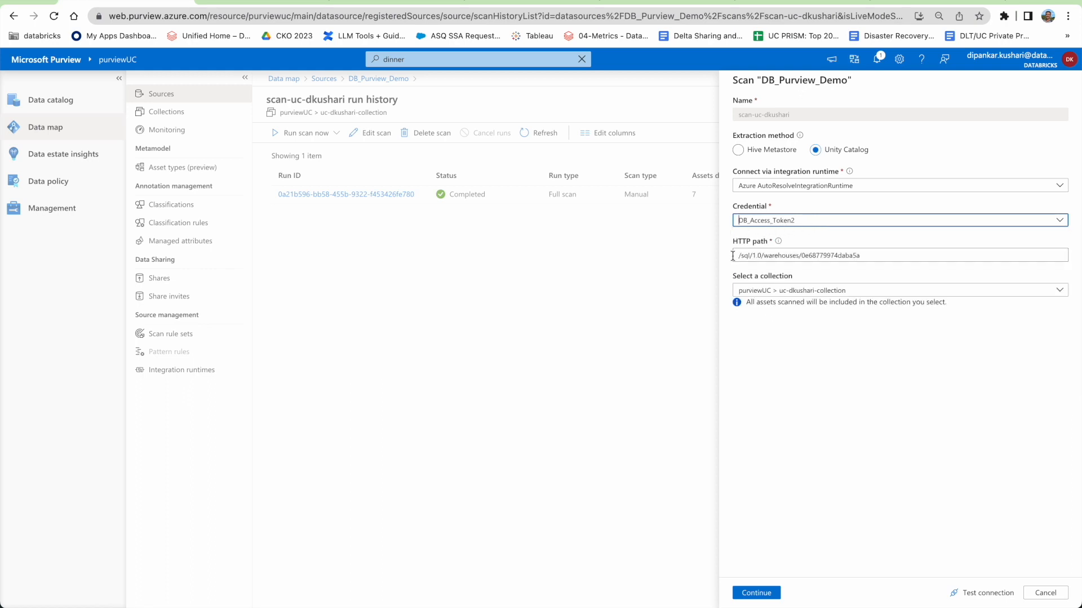
{"action": "left_click_drag", "start_coordinate": [738, 256], "coordinate": [886, 257]}
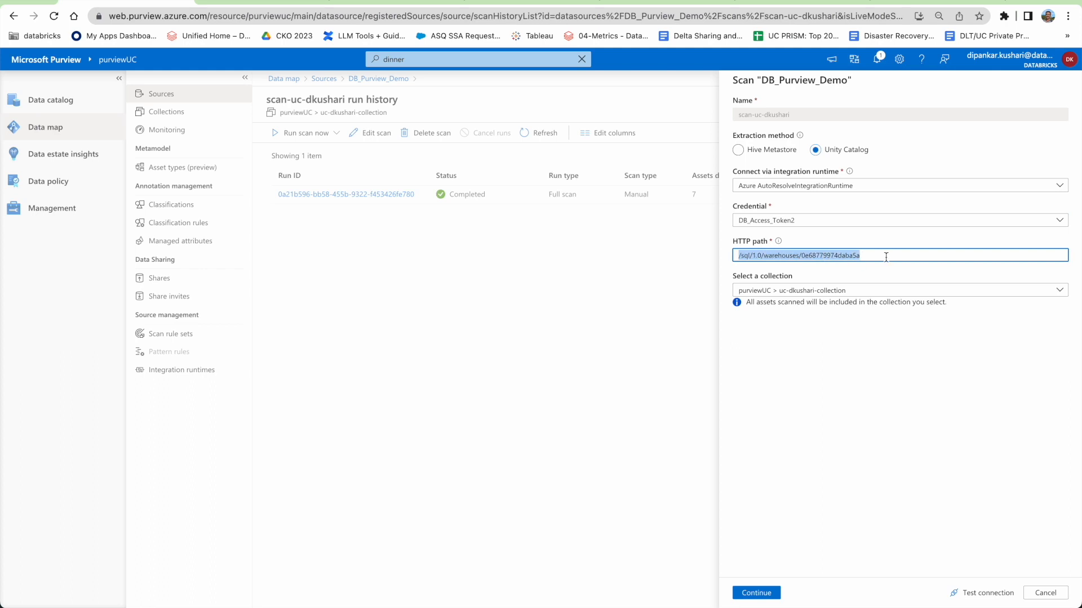
{"action": "left_click", "coordinate": [745, 293]}
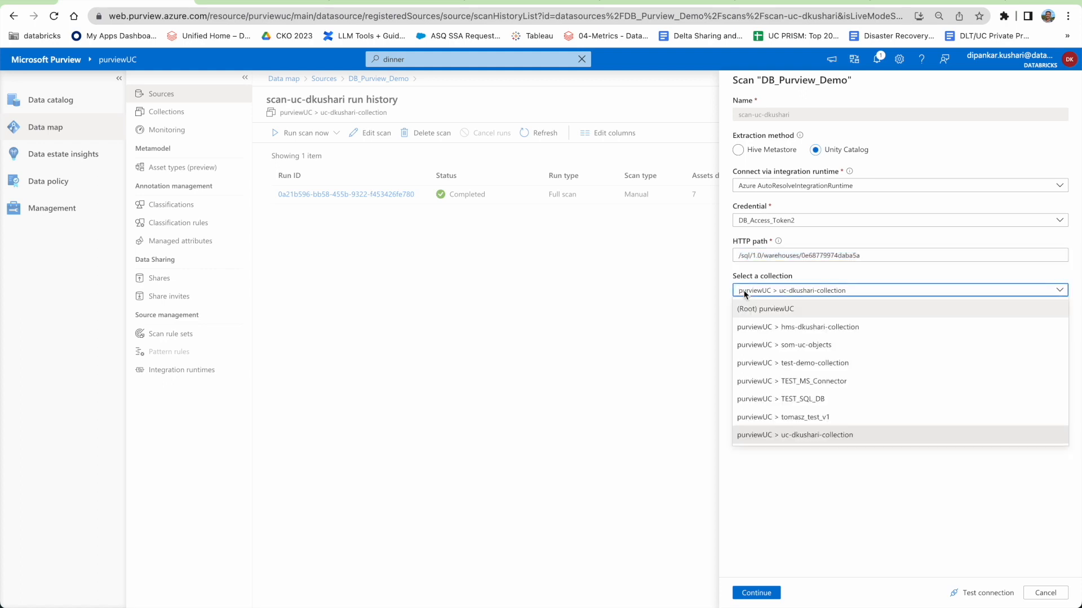
{"action": "left_click", "coordinate": [745, 293]}
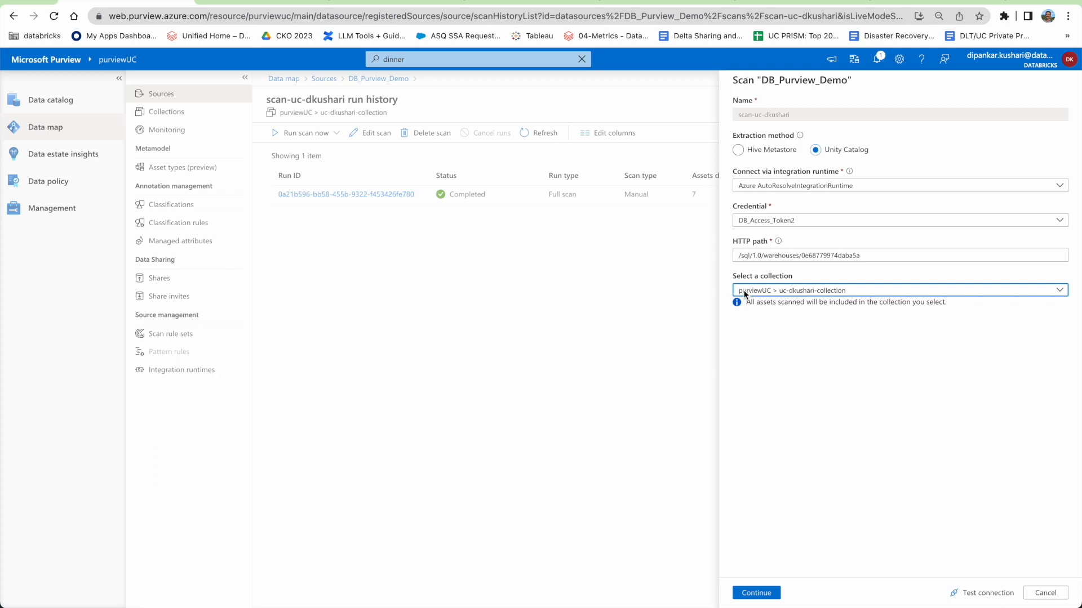
{"action": "left_click", "coordinate": [745, 293]}
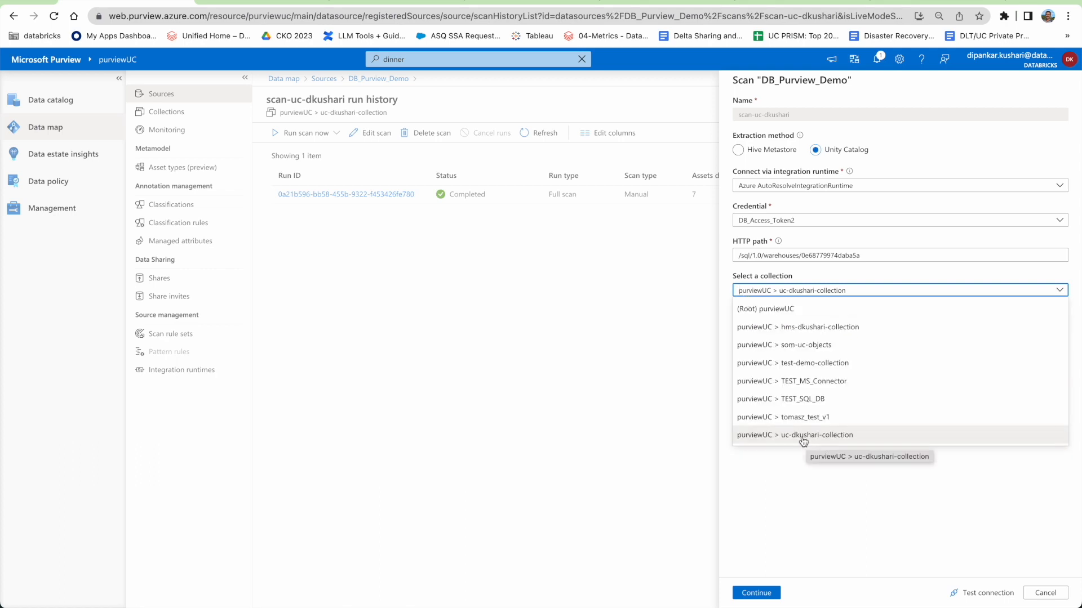
{"action": "left_click", "coordinate": [831, 439]}
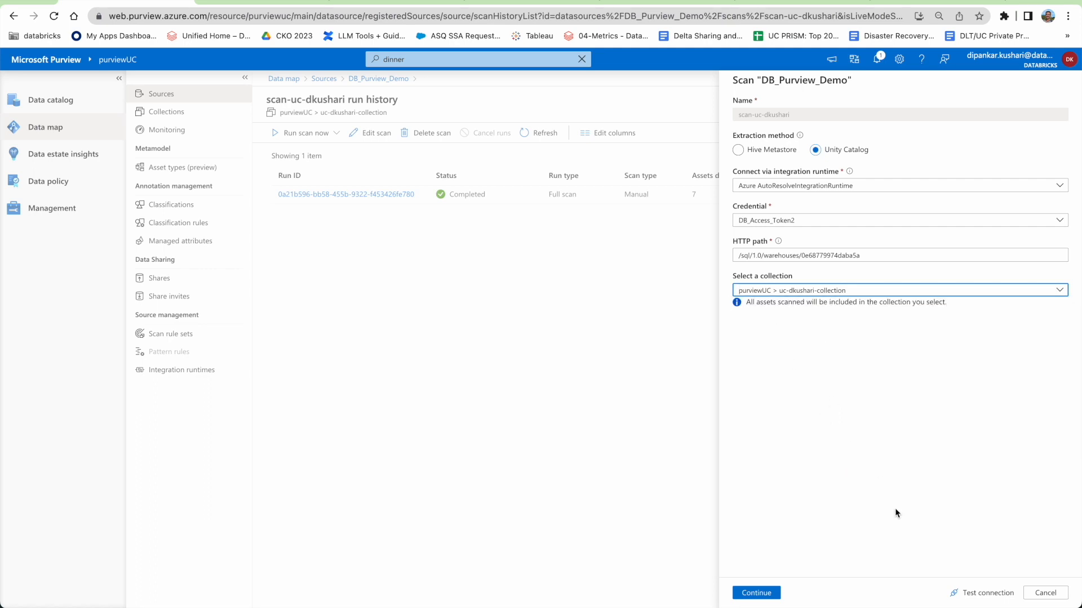
{"action": "left_click", "coordinate": [984, 599]}
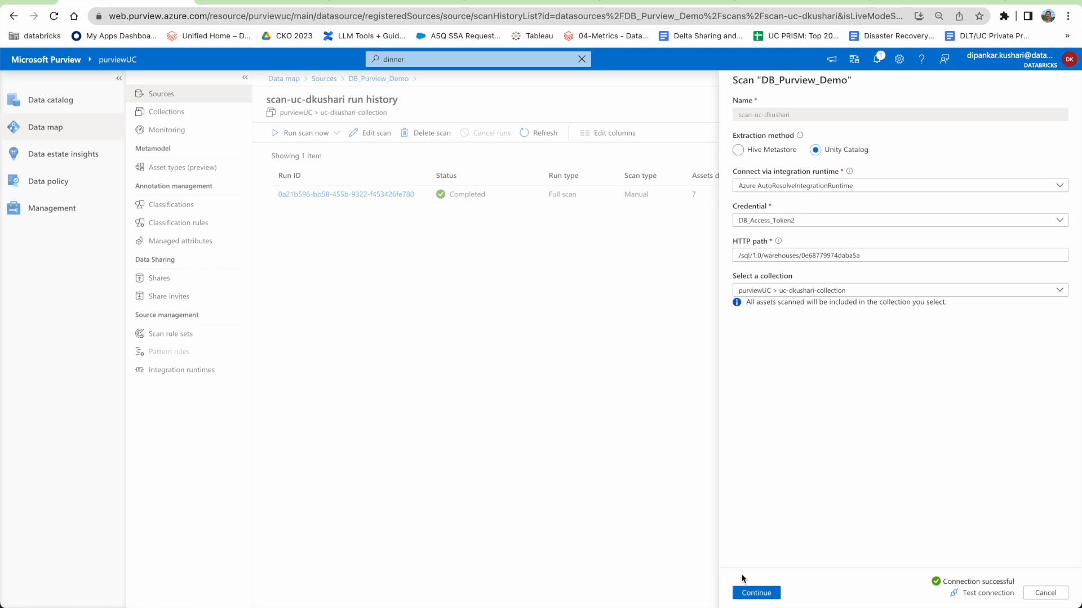
{"action": "left_click", "coordinate": [760, 593]}
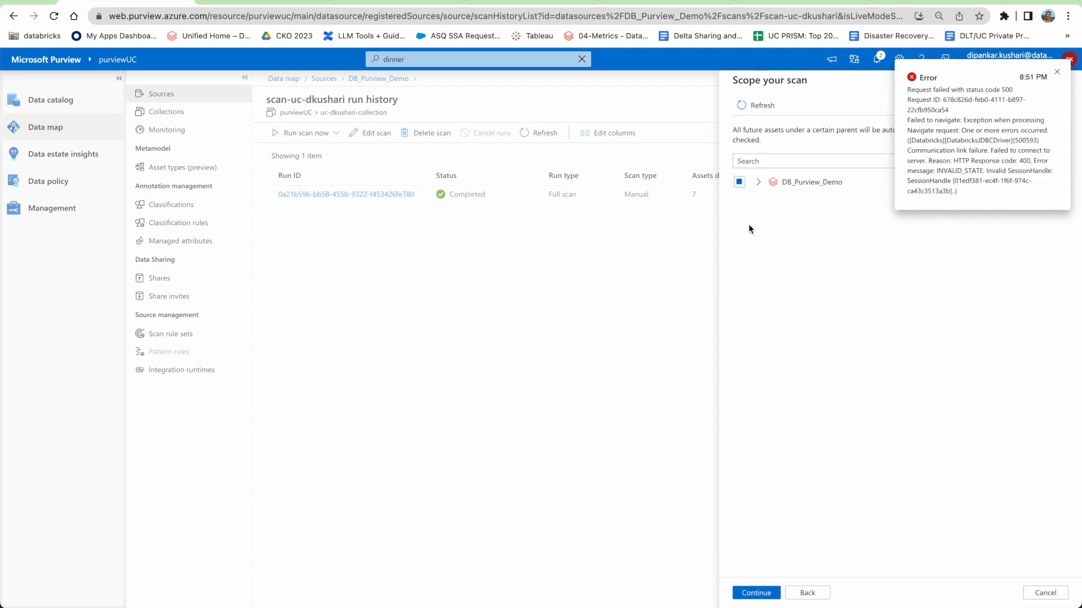
Dismiss the two scan error toasts, expand DB_Purview_Demo and check only its main catalog.
{"action": "left_click", "coordinate": [1057, 72]}
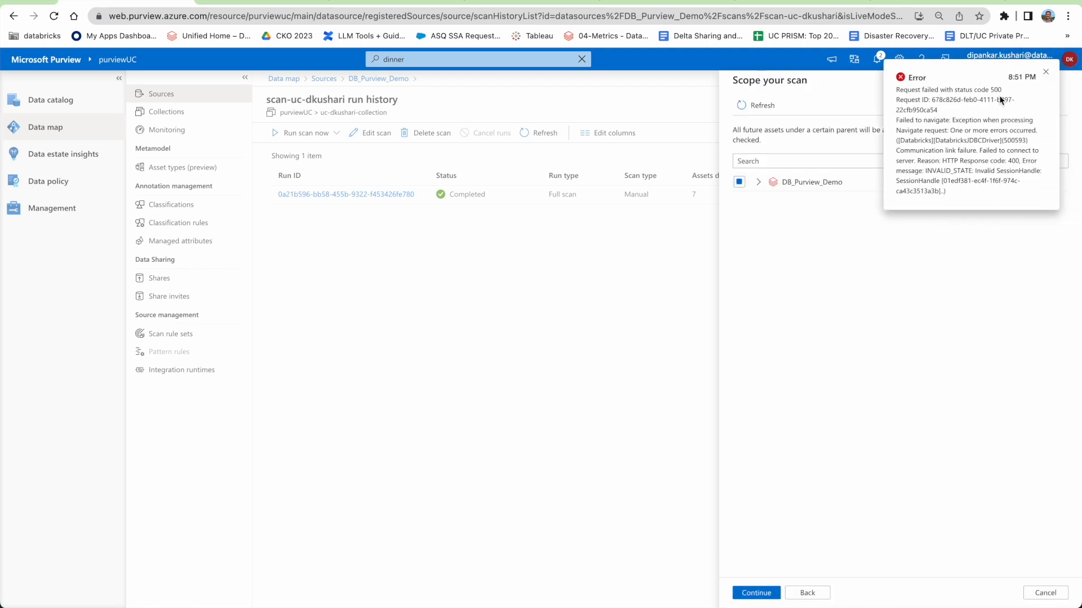
{"action": "left_click", "coordinate": [739, 182]}
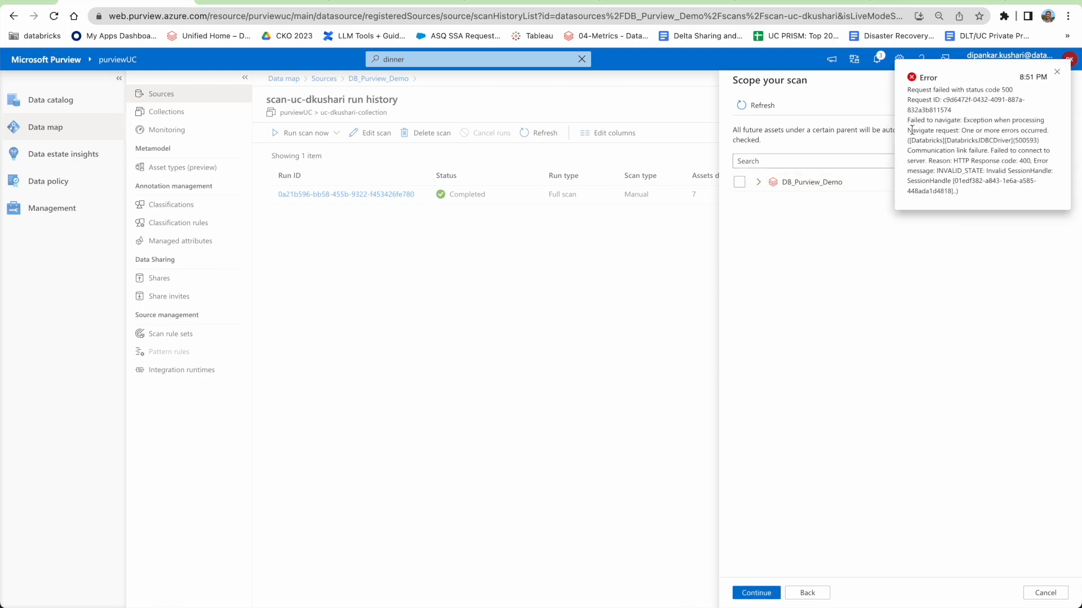
{"action": "left_click", "coordinate": [1057, 74]}
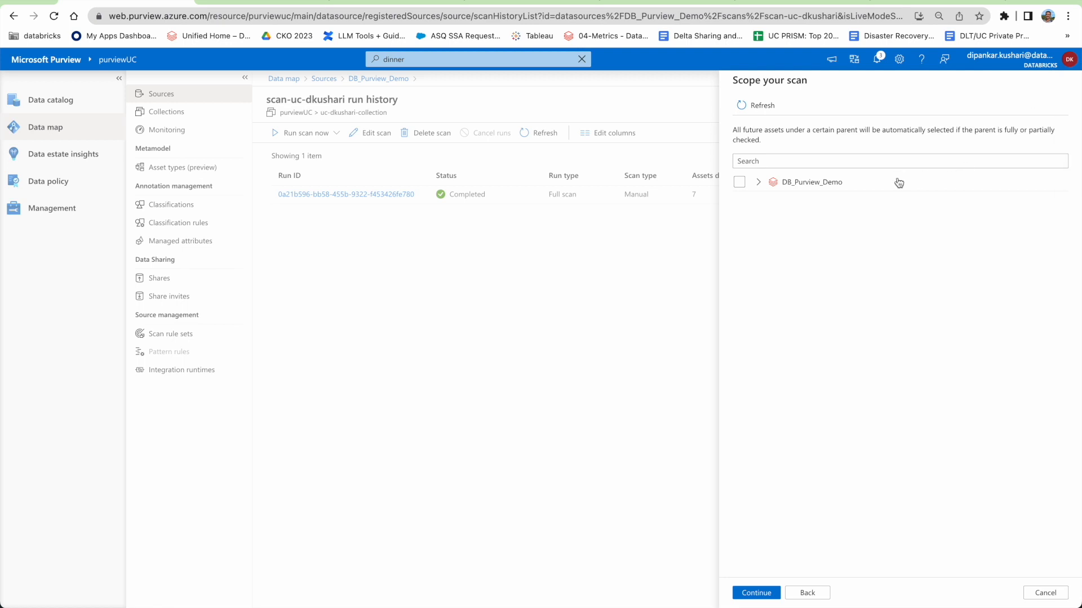
{"action": "left_click", "coordinate": [758, 182]}
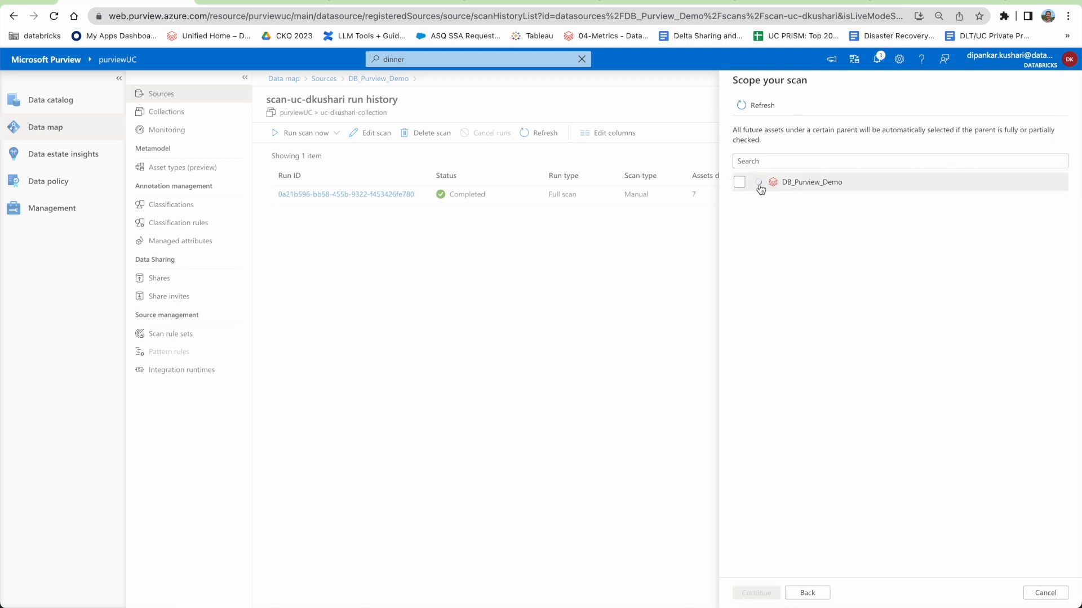
{"action": "left_click", "coordinate": [739, 201]}
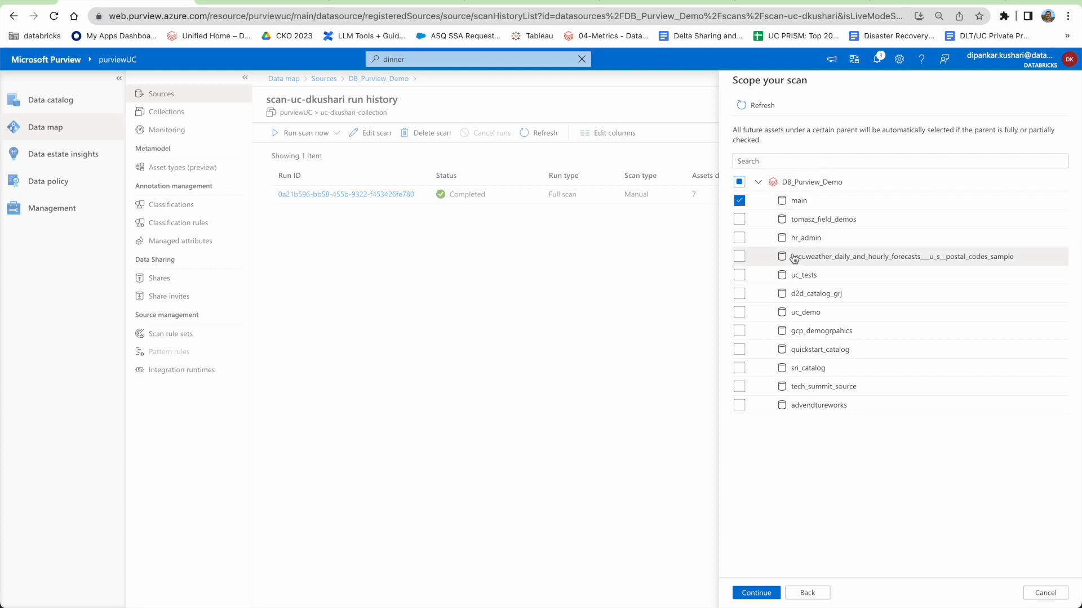
{"action": "left_click", "coordinate": [740, 202]}
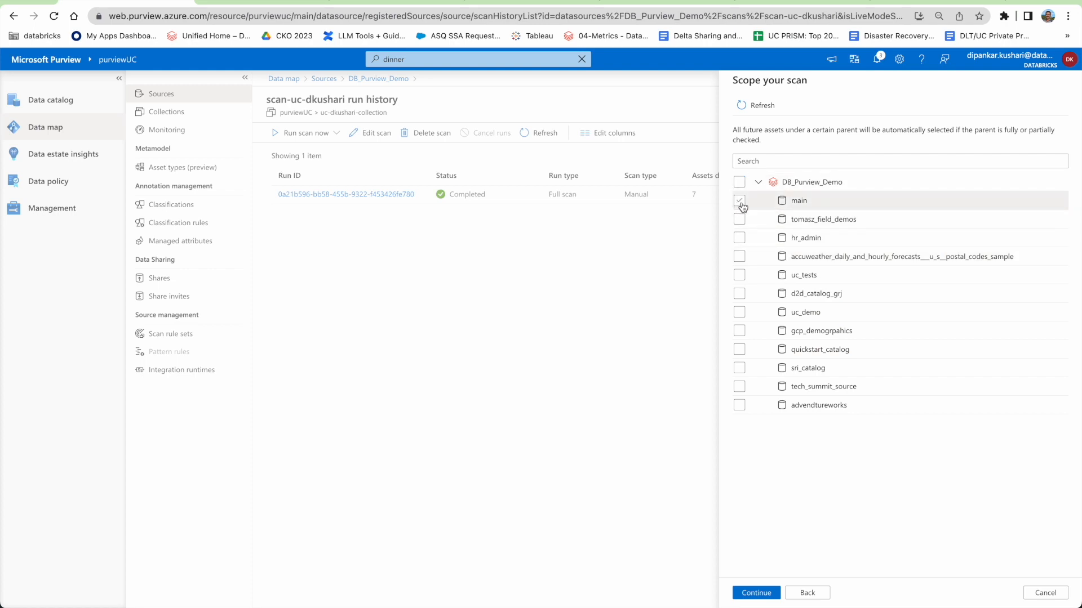
{"action": "left_click", "coordinate": [740, 201]}
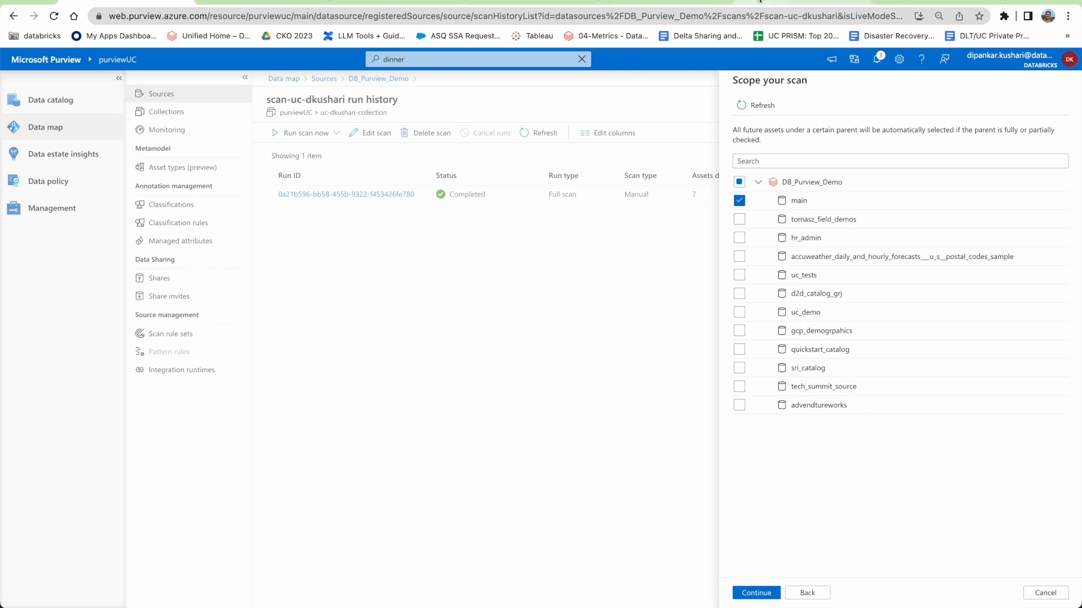
{"action": "left_click", "coordinate": [789, 2]}
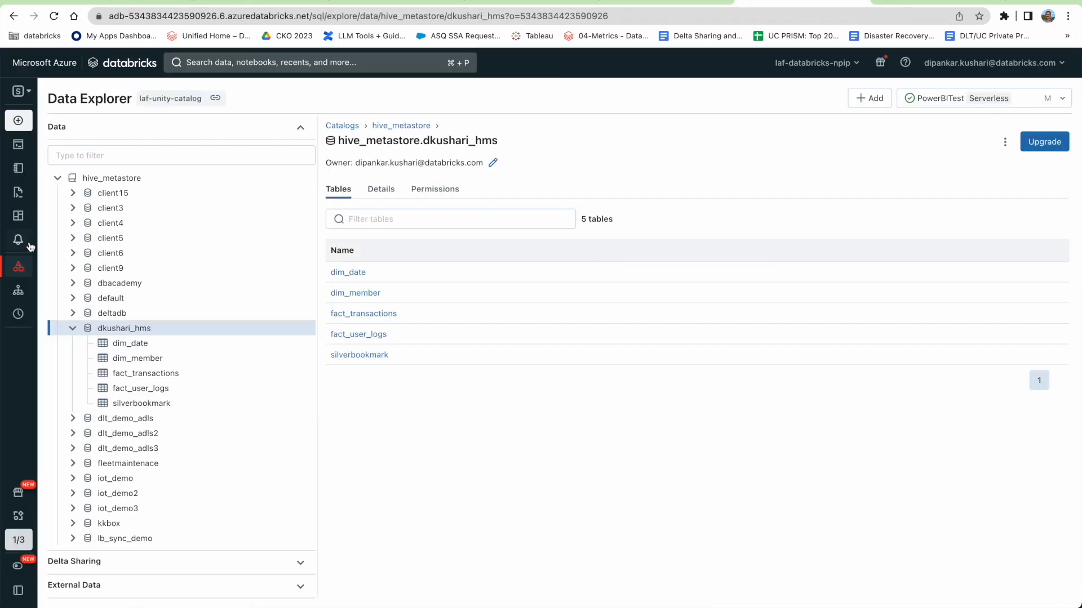
In Data Explorer, collapse hive_metastore and expand main > dkushari_schema to show its four tables.
{"action": "left_click", "coordinate": [58, 178]}
{"action": "left_click", "coordinate": [57, 193]}
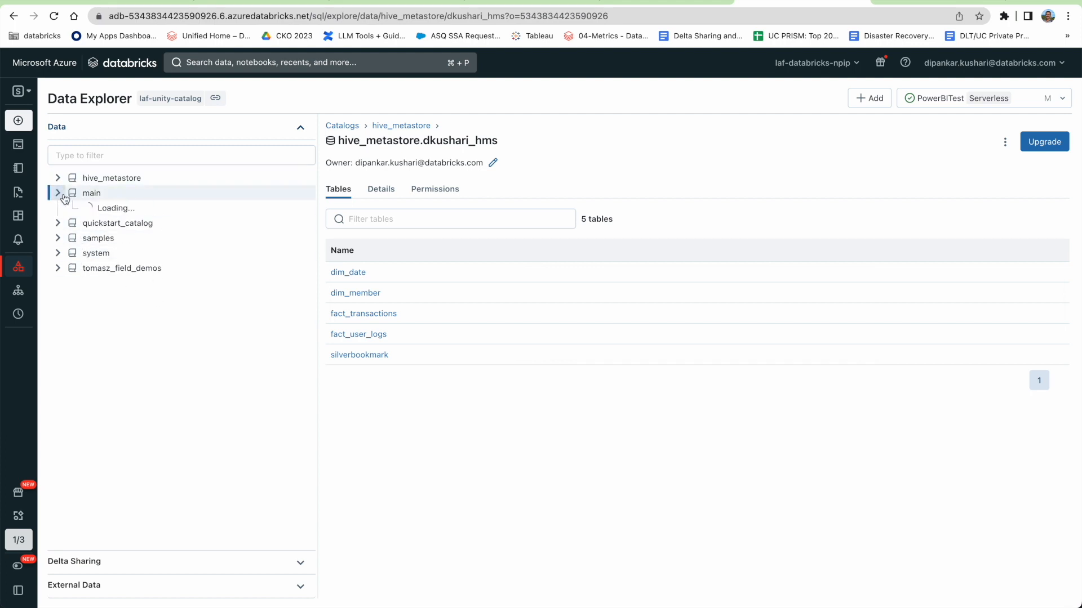
{"action": "left_click", "coordinate": [73, 223]}
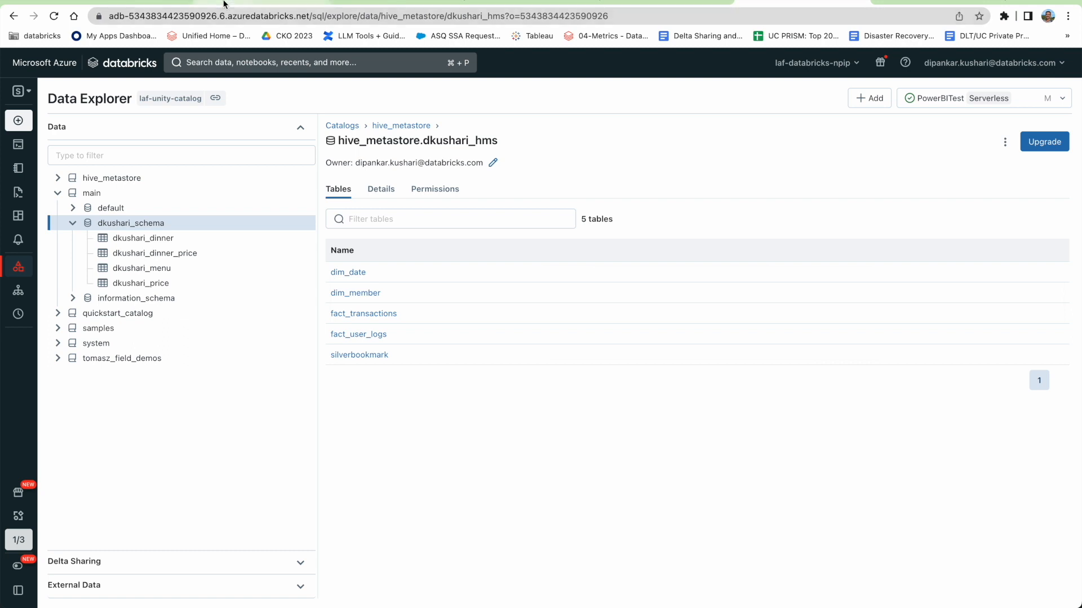
{"action": "left_click", "coordinate": [148, 1]}
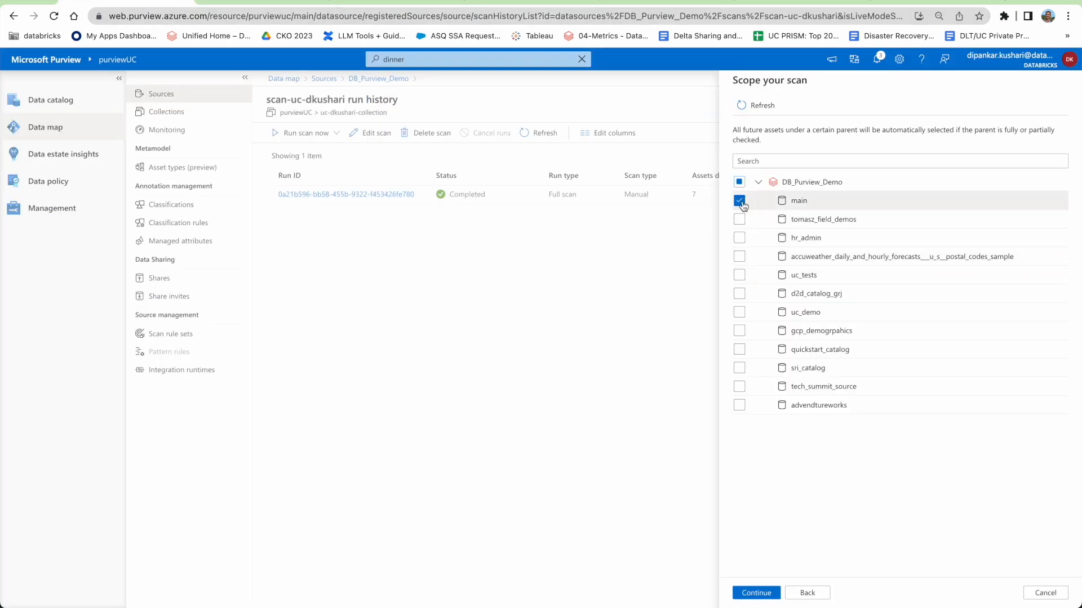
Cancel the scope edit, then view and close the completed scan run's details.
{"action": "left_click", "coordinate": [1044, 595]}
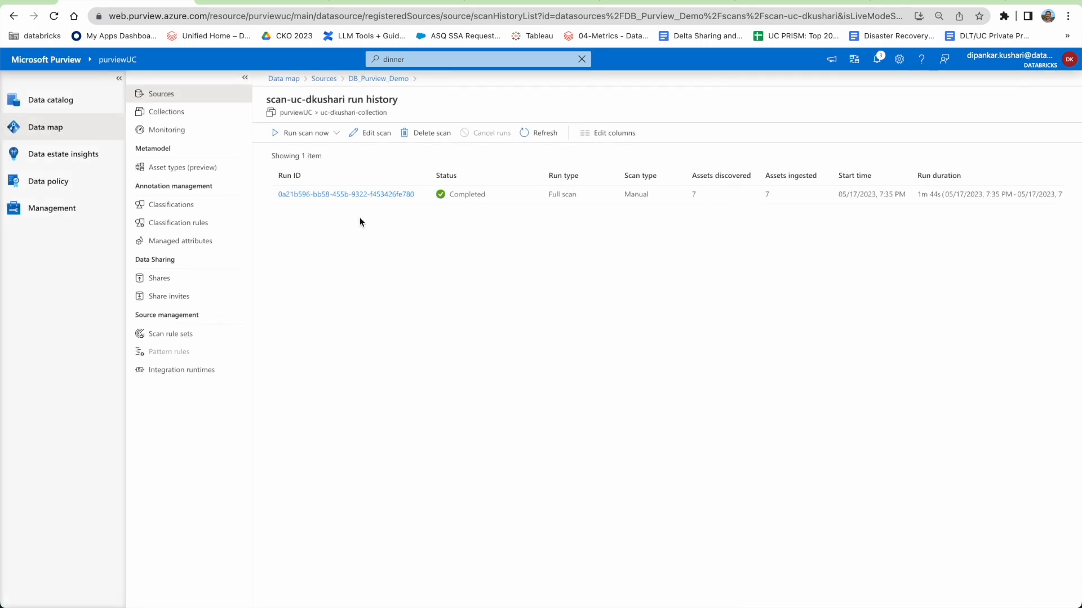
{"action": "left_click", "coordinate": [341, 195]}
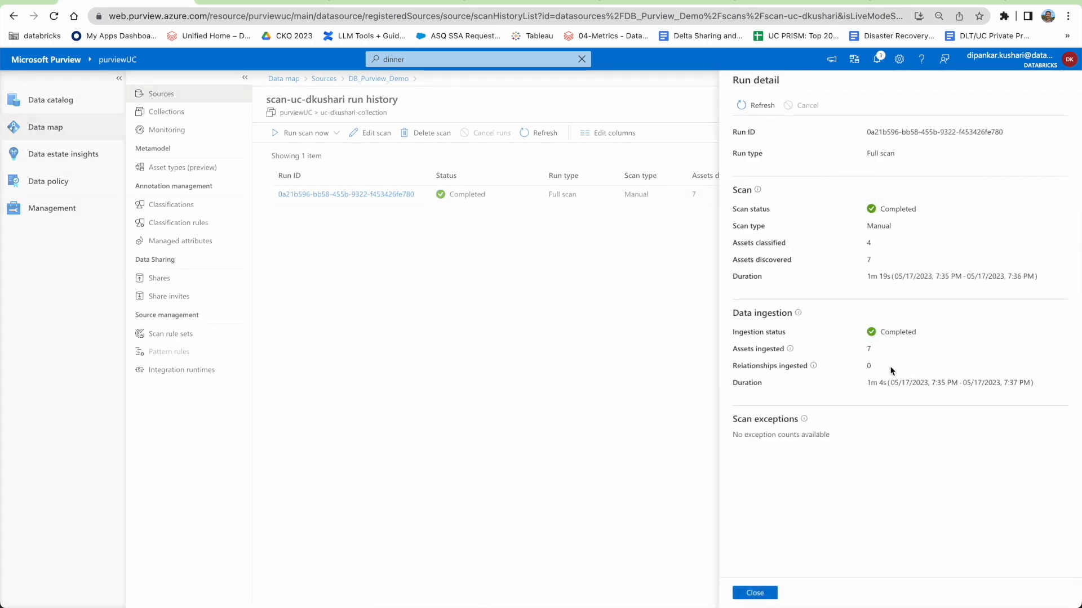
{"action": "left_click", "coordinate": [767, 592]}
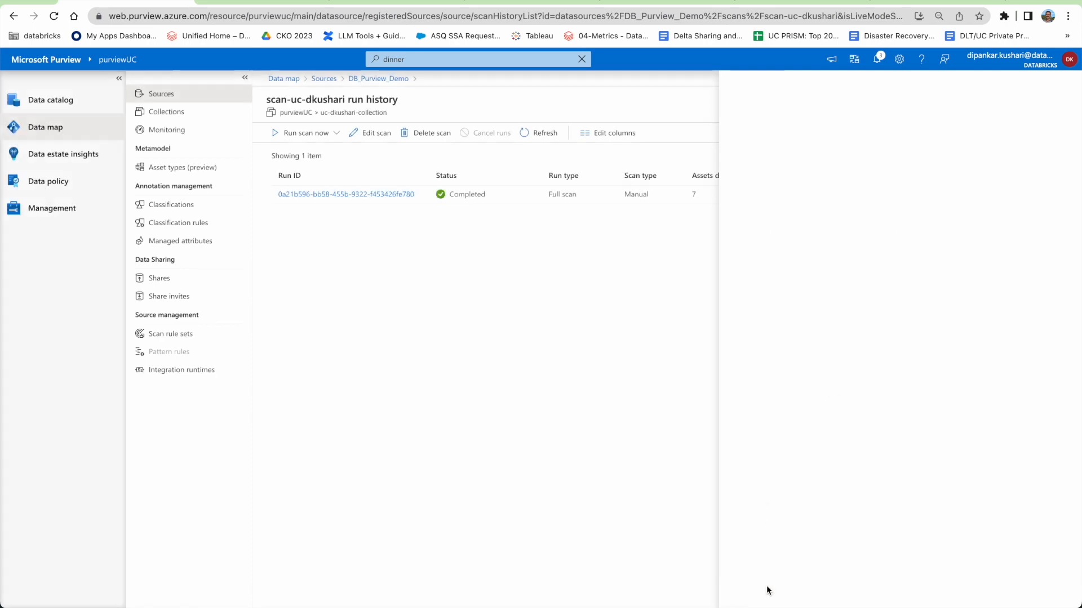
Go from the DB_Purview_Demo breadcrumb to Collections and open uc-dkushari-collection.
{"action": "left_click", "coordinate": [366, 80]}
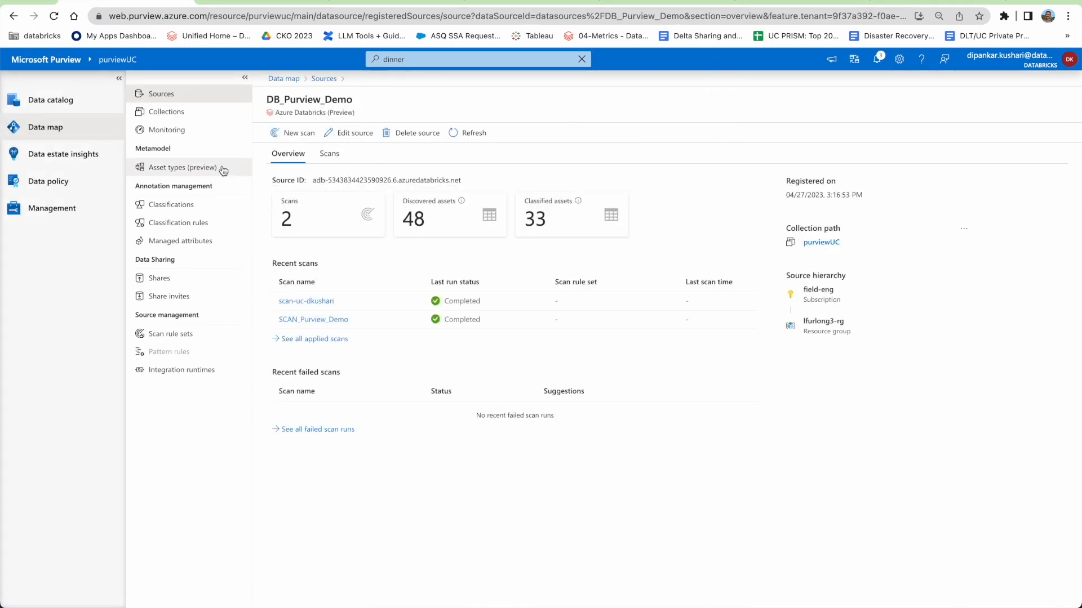
{"action": "left_click", "coordinate": [168, 112]}
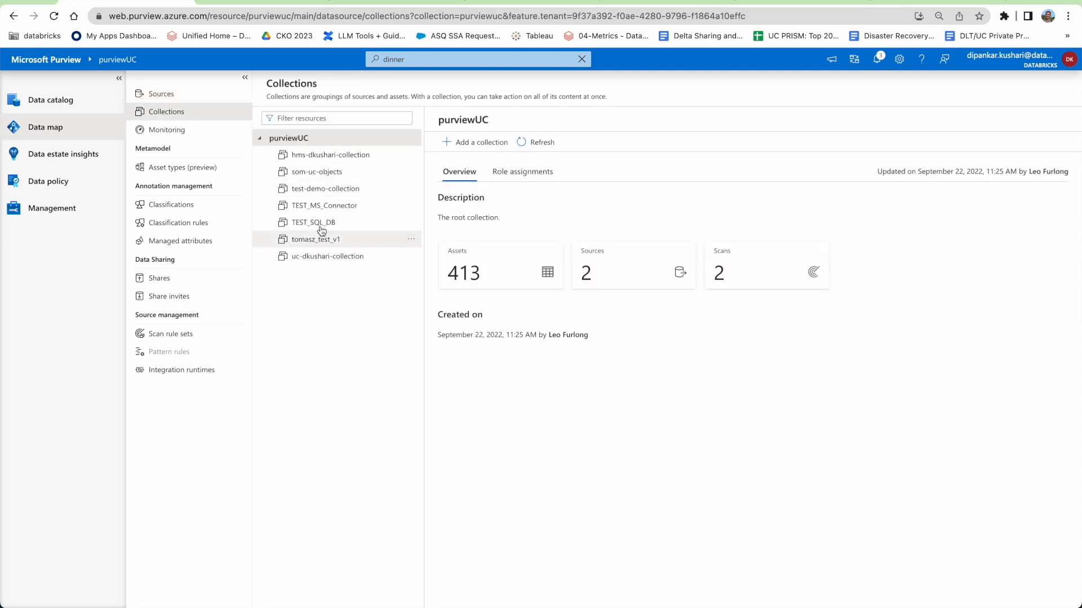
{"action": "left_click", "coordinate": [331, 261]}
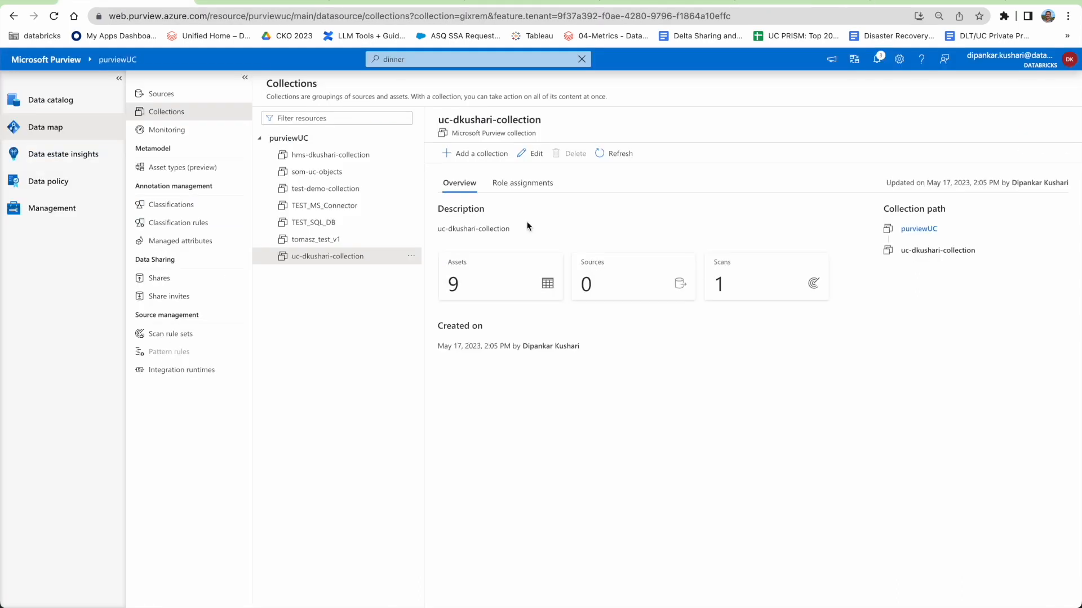
Open the Assets 9 card to list uc-dkushari-collection's assets.
{"action": "left_click", "coordinate": [546, 282]}
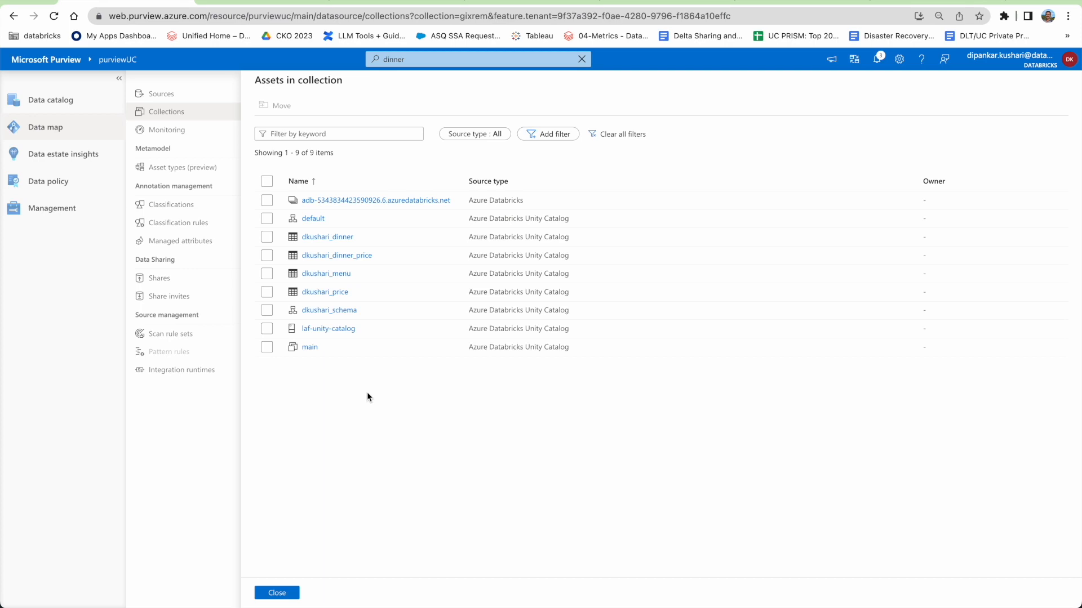
Open the laf-unity-catalog asset and inspect its metastore type in the hierarchy.
{"action": "left_click", "coordinate": [345, 329]}
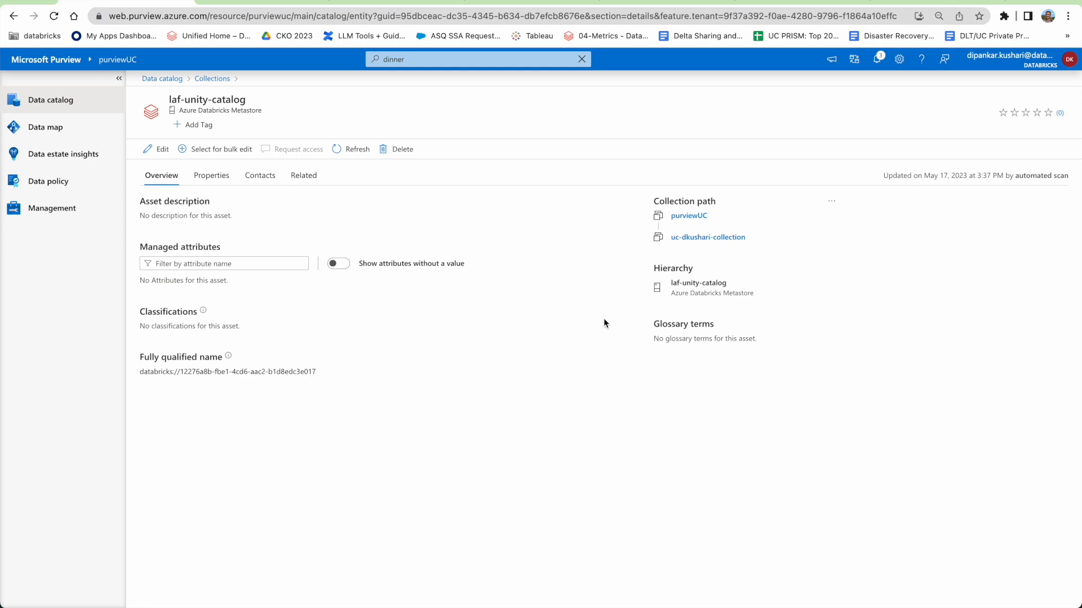
{"action": "left_click_drag", "start_coordinate": [671, 293], "coordinate": [769, 295]}
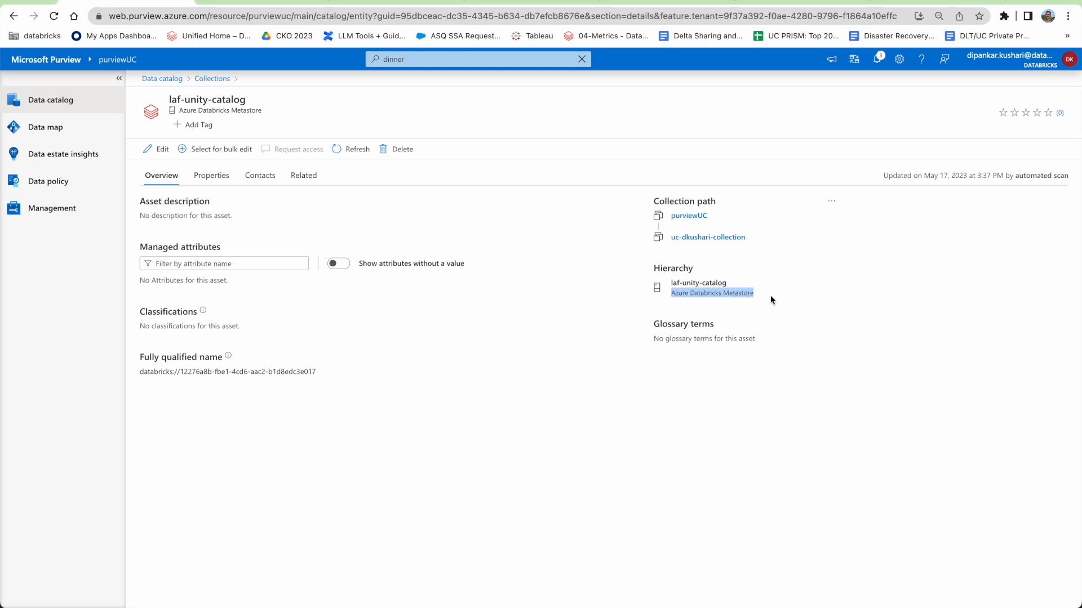
{"action": "left_click", "coordinate": [772, 295]}
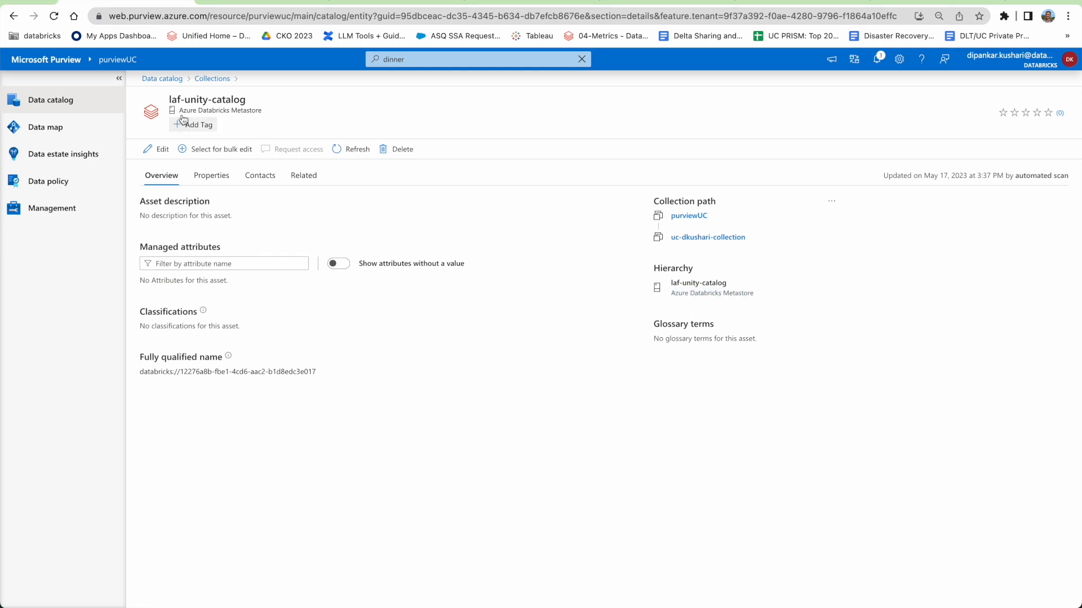
Reopen the collection's assets, view dkushari_price's Properties, then follow its DbSchema link to dkushari_schema.
{"action": "left_click", "coordinate": [213, 79]}
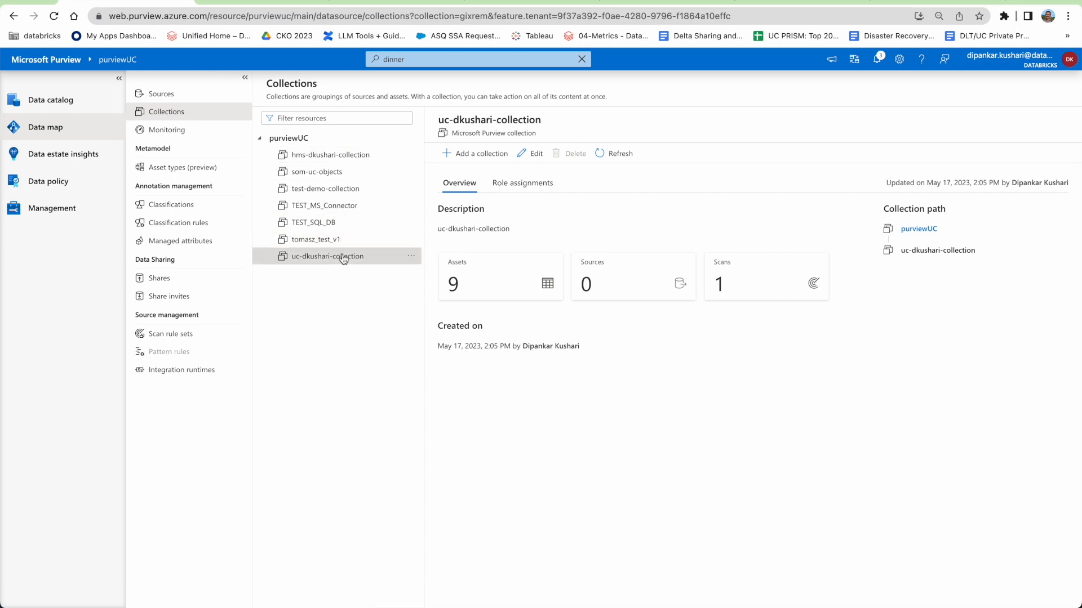
{"action": "left_click", "coordinate": [475, 274]}
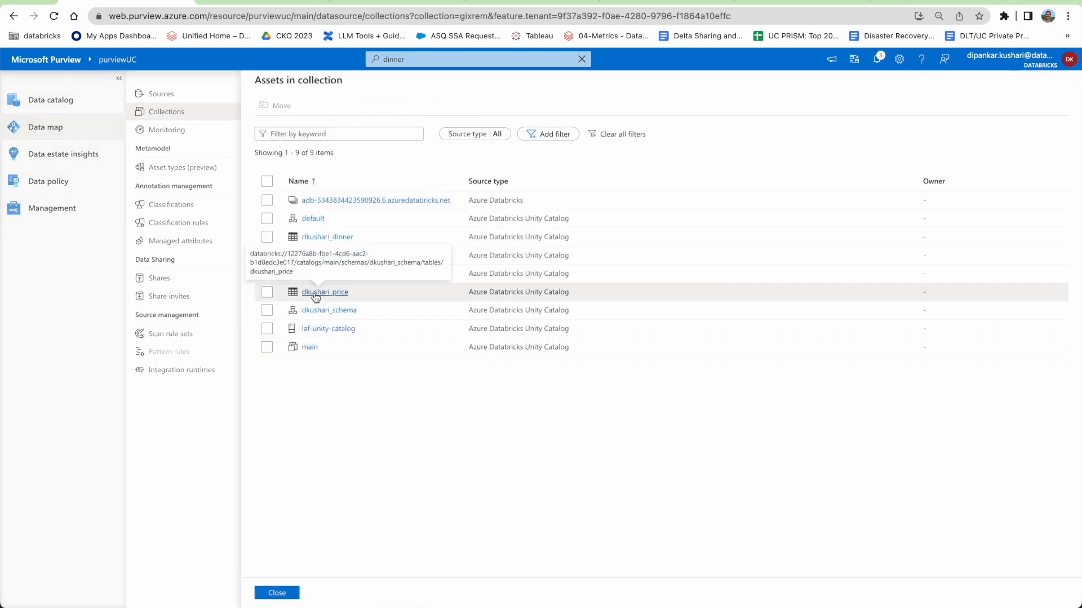
{"action": "left_click", "coordinate": [316, 293]}
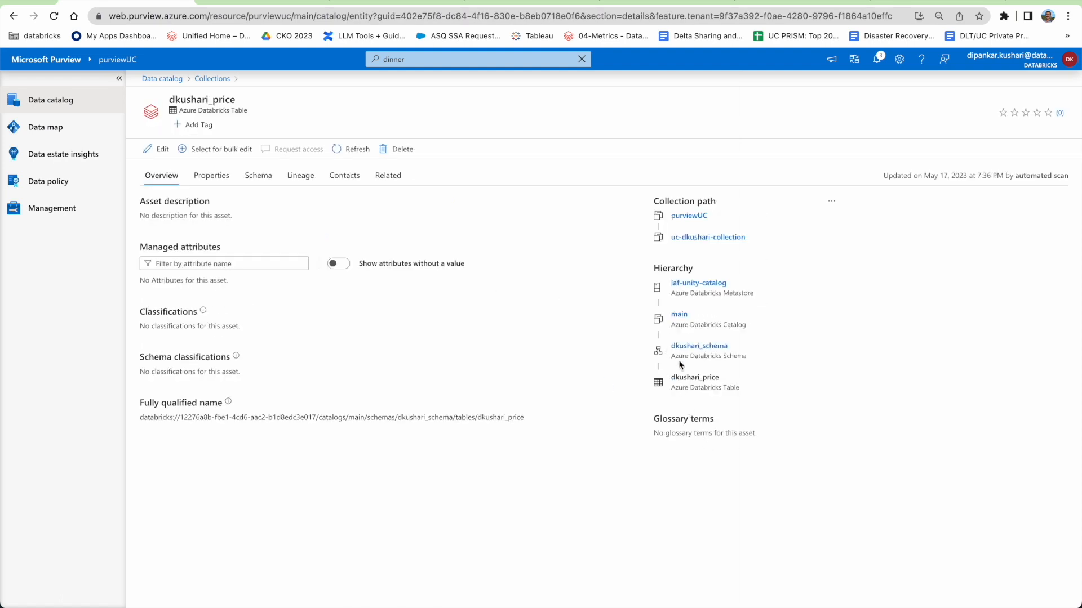
{"action": "left_click_drag", "start_coordinate": [670, 377], "coordinate": [746, 382]}
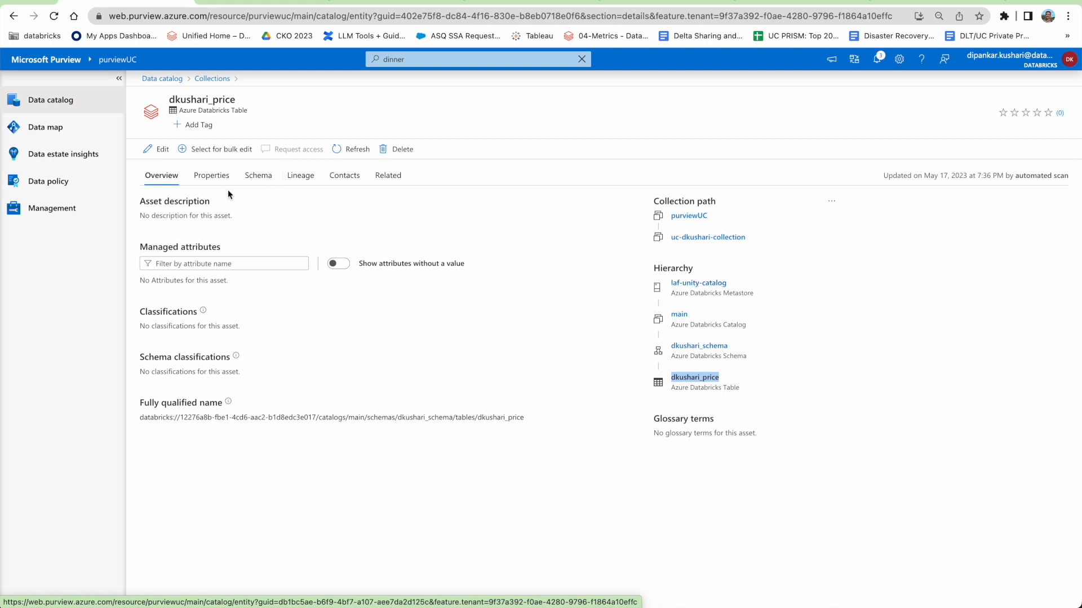
{"action": "left_click", "coordinate": [213, 179]}
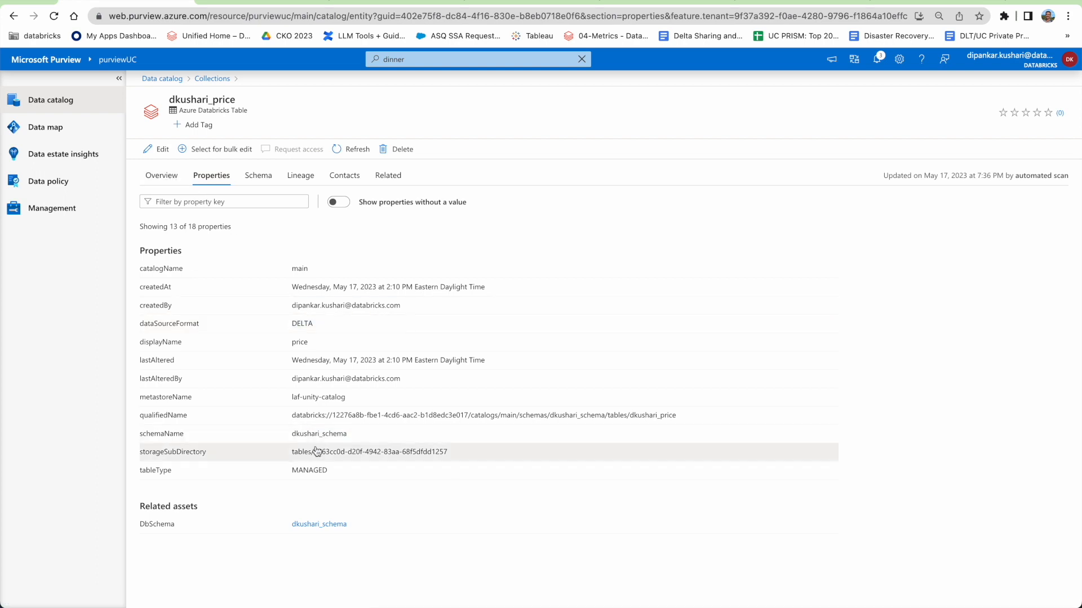
{"action": "left_click", "coordinate": [318, 525]}
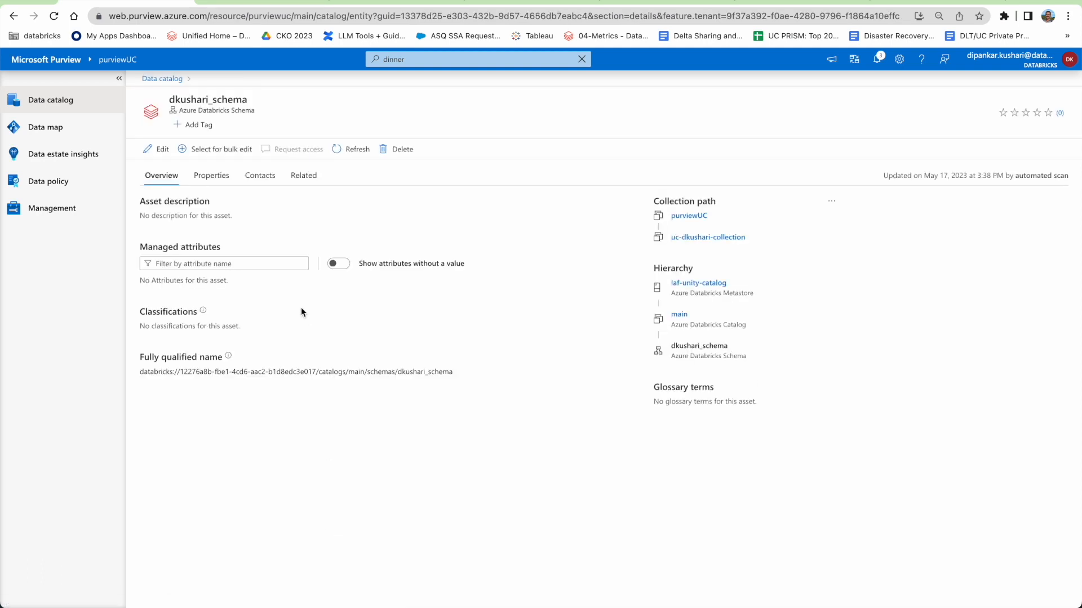
From dkushari_schema's related tables open dkushari_dinner, then dkushari_menu's overview, and return to Data catalog.
{"action": "left_click", "coordinate": [304, 176]}
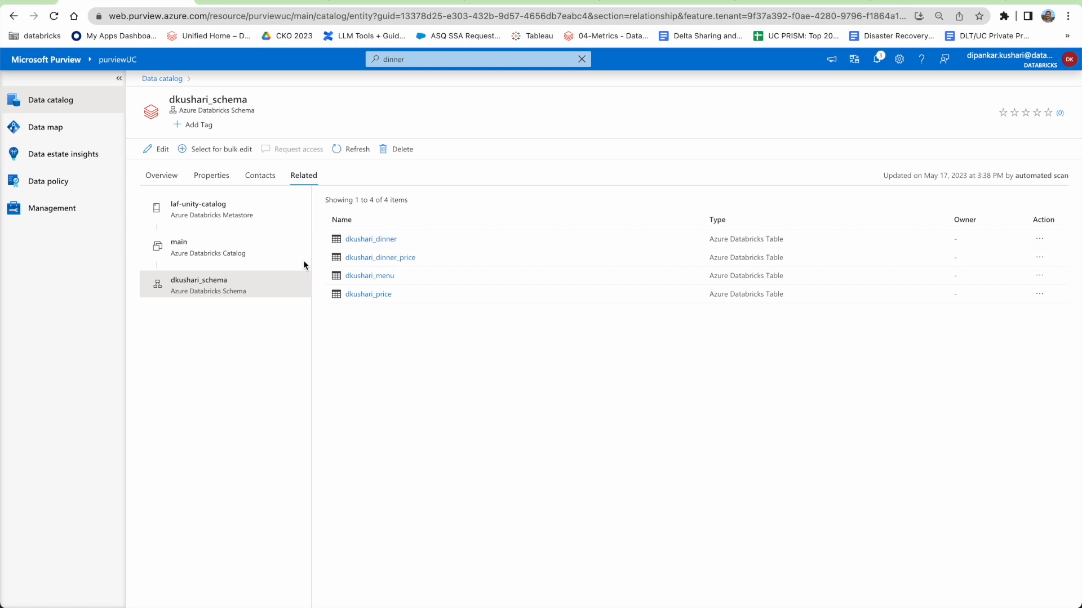
{"action": "left_click", "coordinate": [361, 242]}
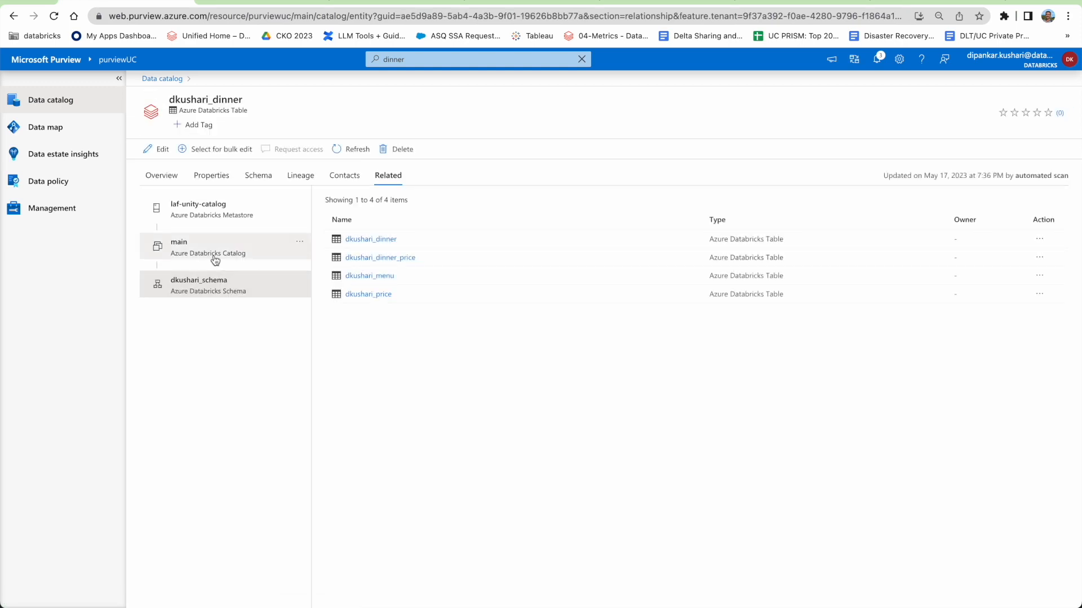
{"action": "left_click", "coordinate": [377, 276]}
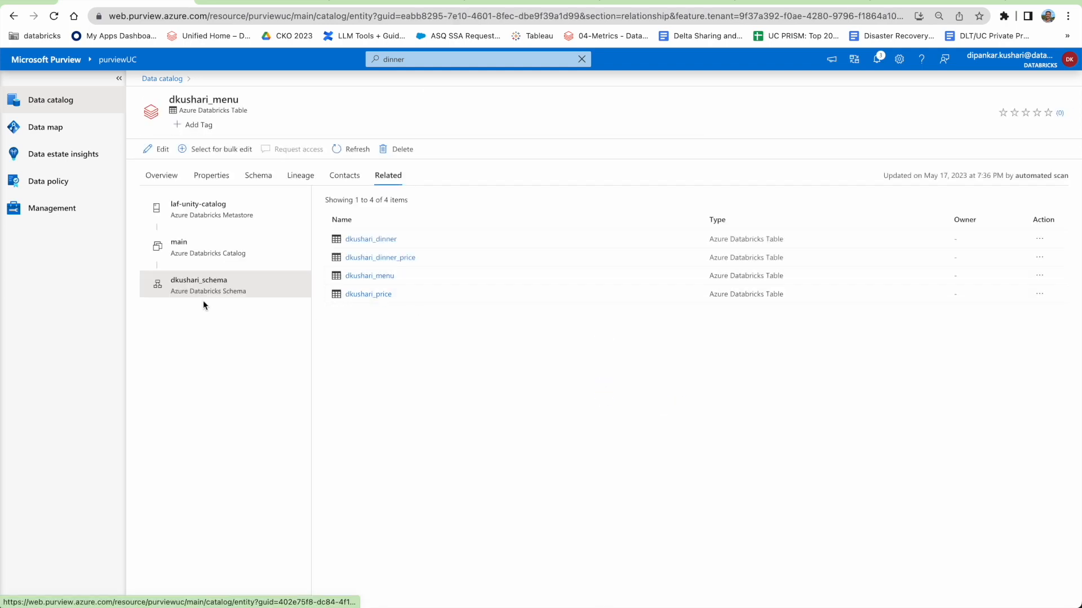
{"action": "left_click", "coordinate": [158, 176]}
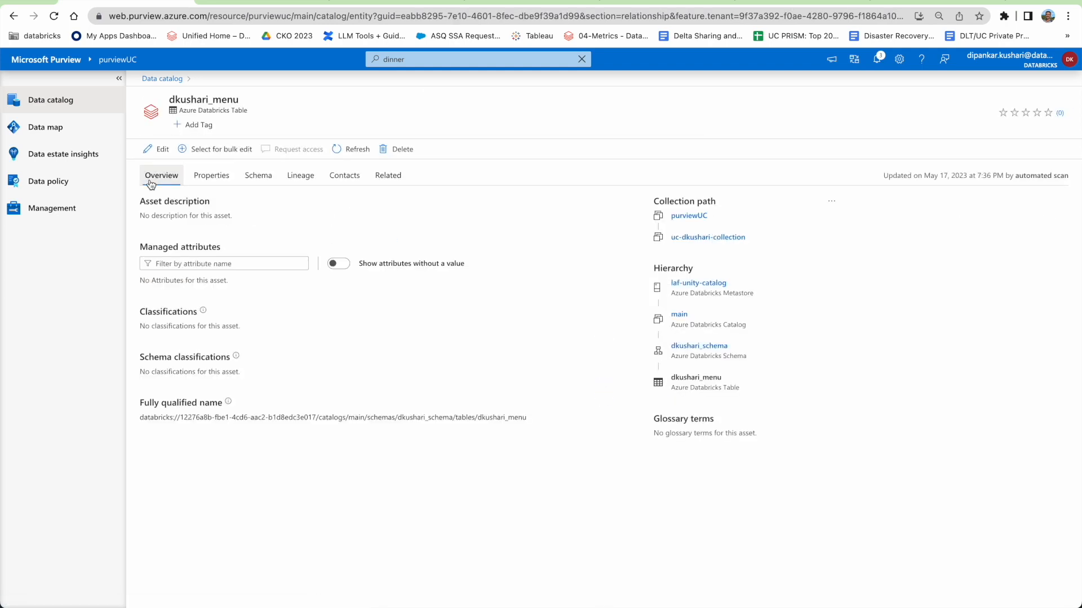
{"action": "left_click", "coordinate": [163, 78]}
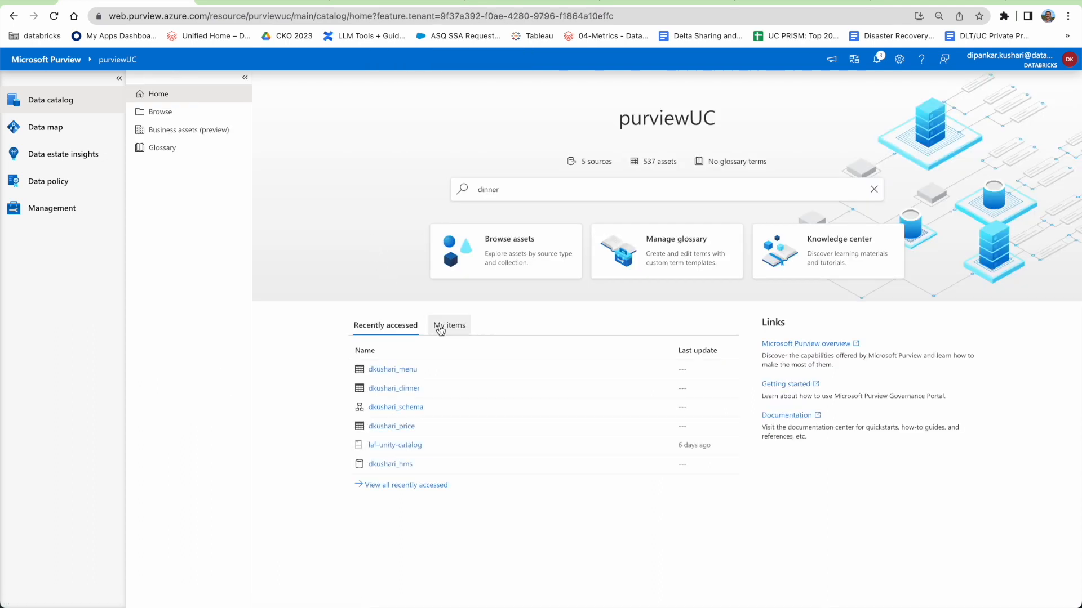
Browse uc-dkushari-collection, filter results to tables, and open dkushari_menu.
{"action": "left_click", "coordinate": [160, 112]}
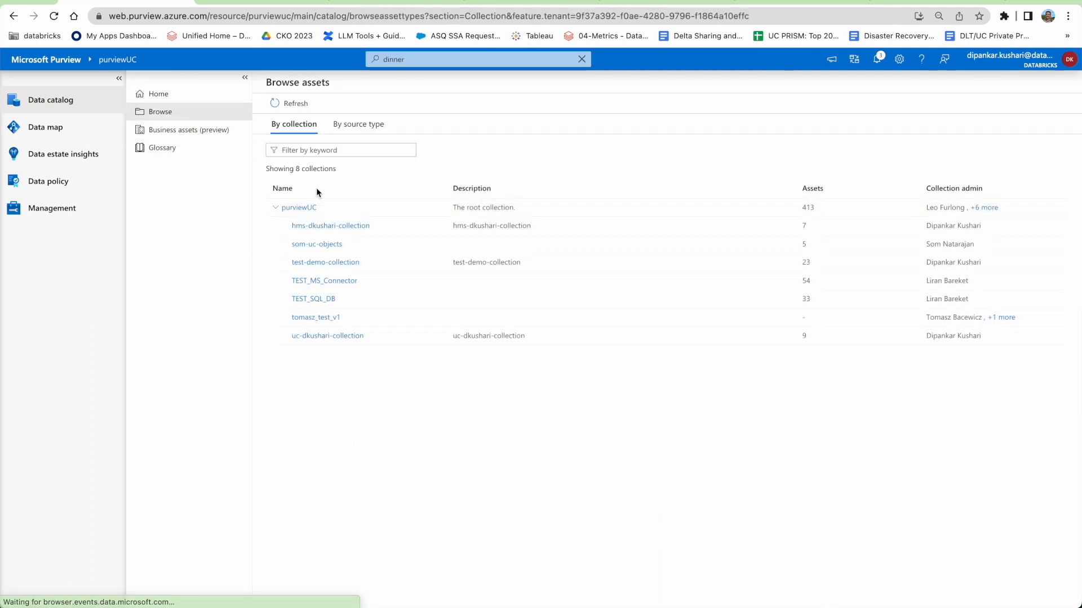
{"action": "left_click", "coordinate": [321, 337]}
{"action": "left_click", "coordinate": [271, 488]}
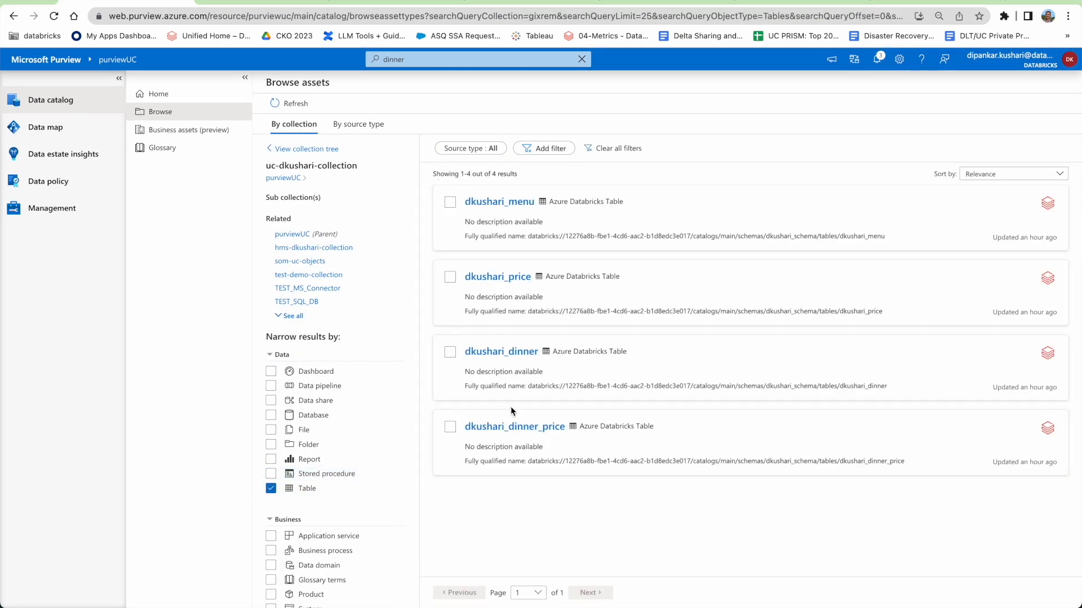
{"action": "left_click", "coordinate": [510, 202]}
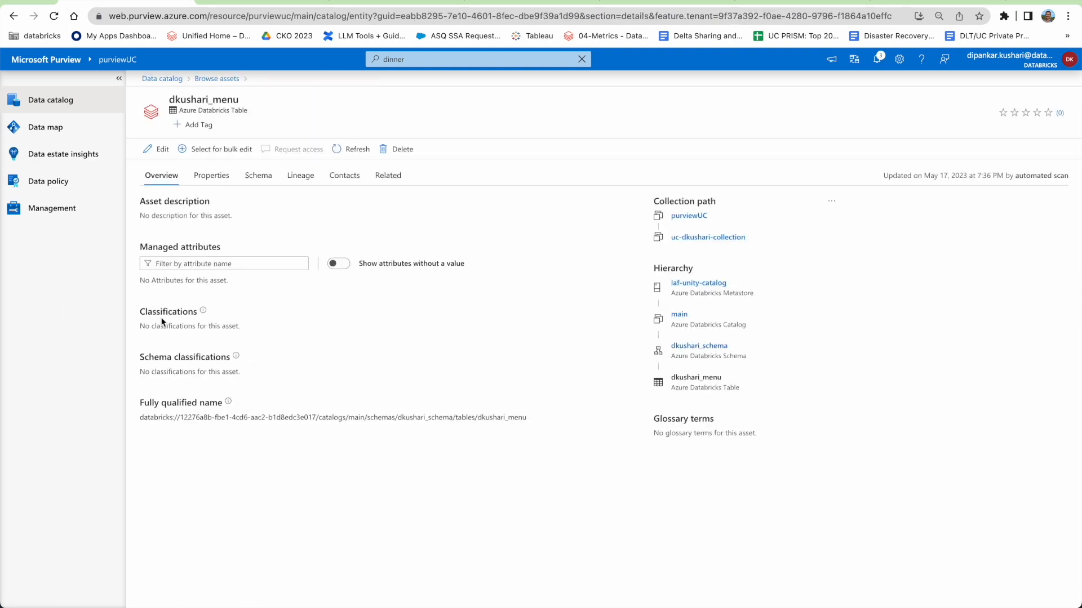
Review dkushari_menu's Properties, Schema, Lineage, Contacts and Related tabs, then go to Data map.
{"action": "left_click", "coordinate": [212, 179]}
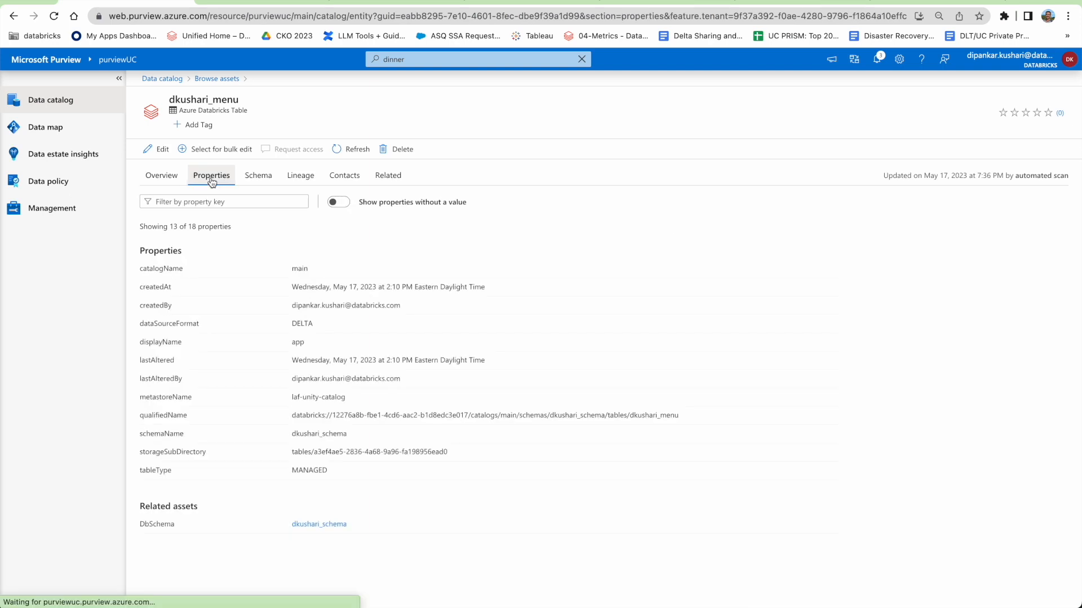
{"action": "left_click", "coordinate": [257, 177]}
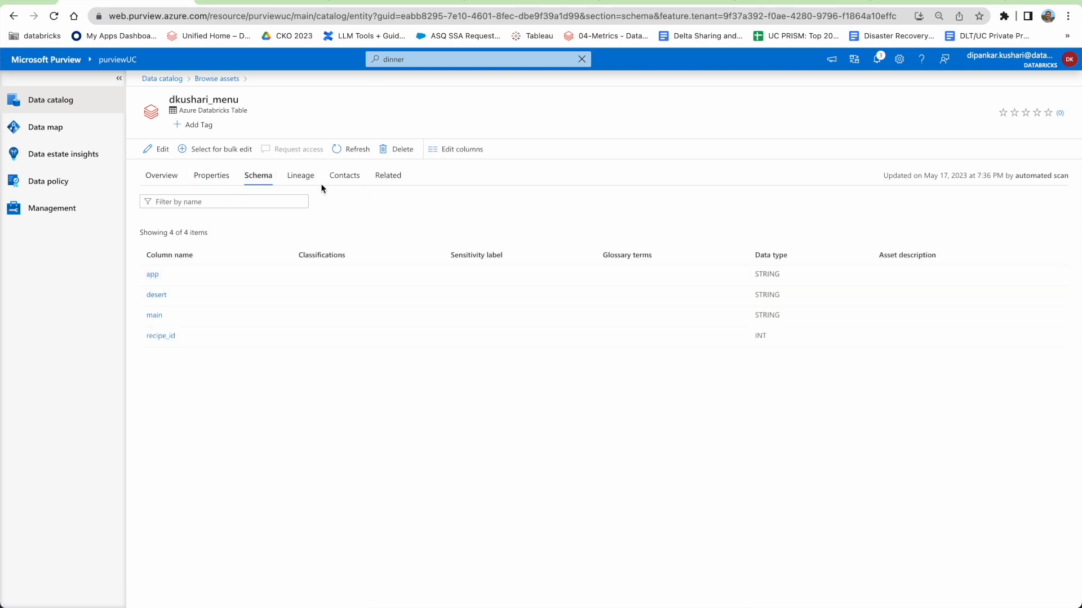
{"action": "left_click", "coordinate": [300, 179]}
{"action": "left_click", "coordinate": [344, 179]}
{"action": "left_click", "coordinate": [306, 179]}
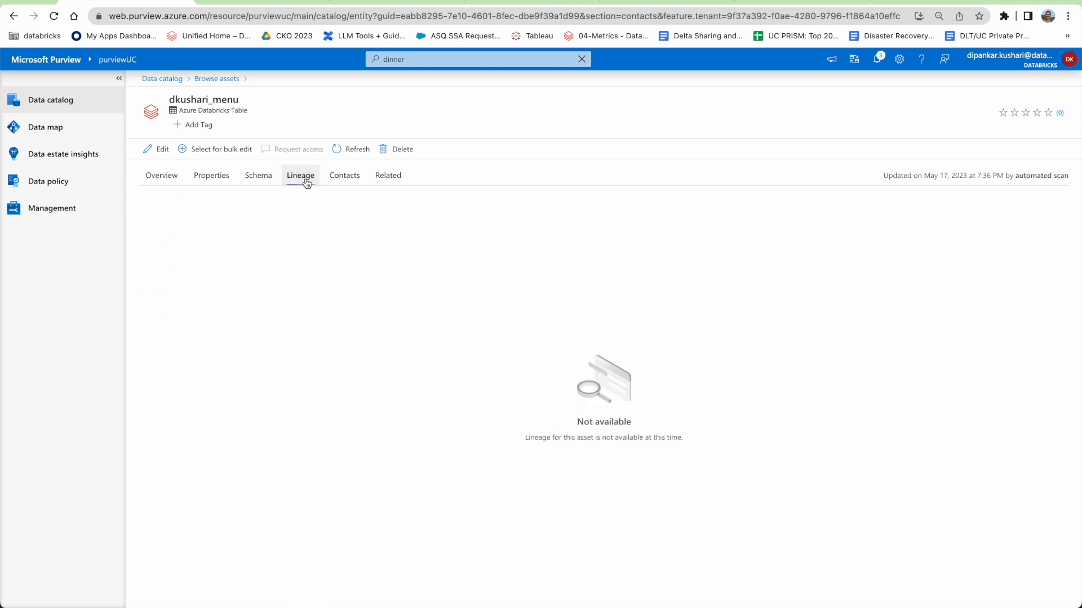
{"action": "left_click", "coordinate": [348, 182]}
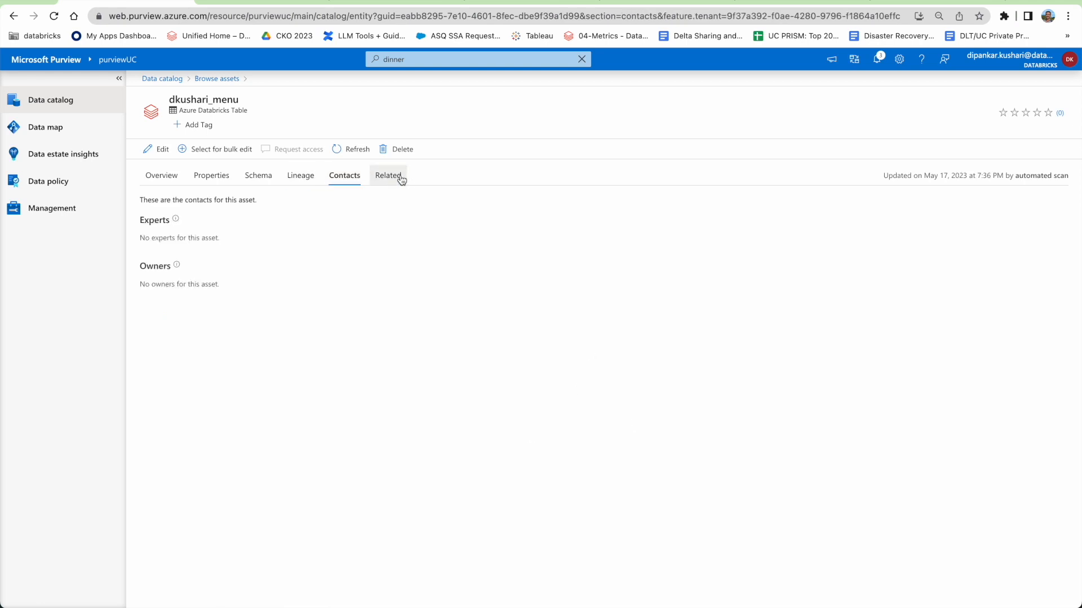
{"action": "left_click", "coordinate": [401, 180]}
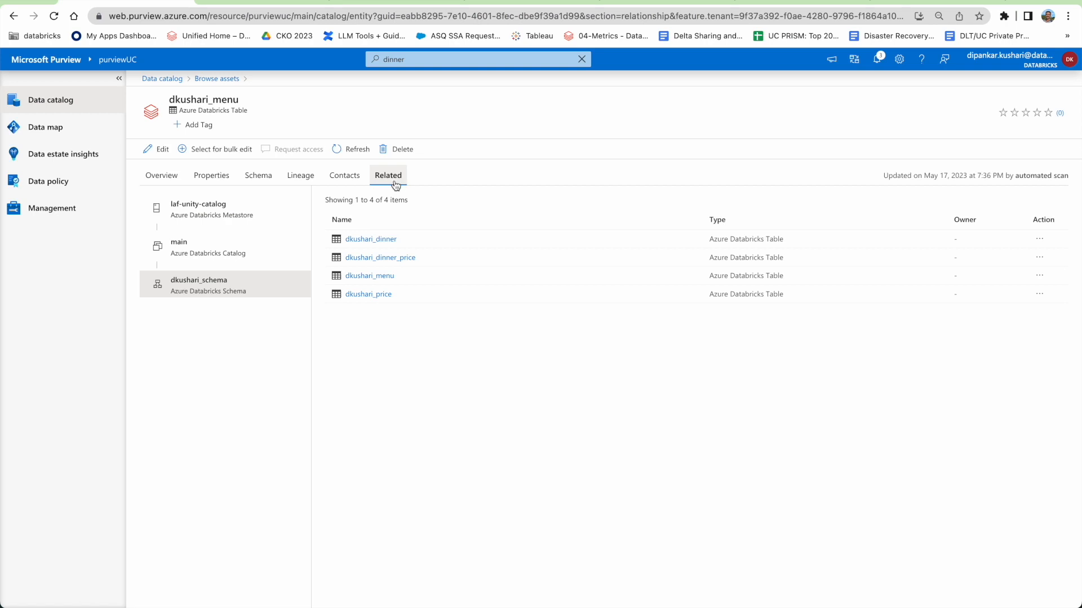
{"action": "left_click", "coordinate": [56, 129]}
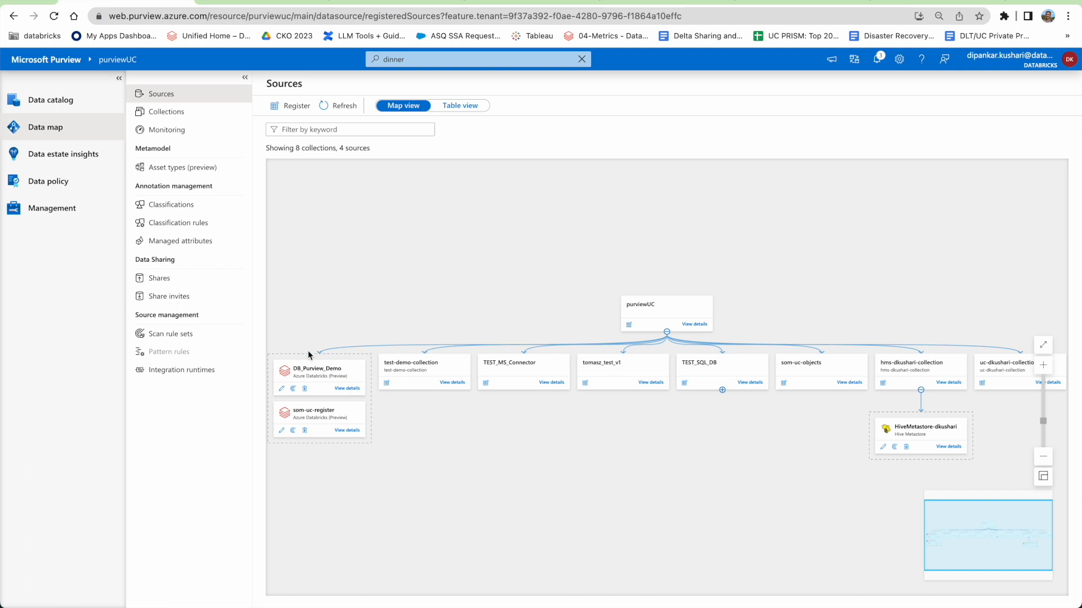
Rerun the recent 'dinner' search, open dinner's uc_lineage schema, and open related table dinner_price.
{"action": "left_click", "coordinate": [415, 61]}
{"action": "left_click", "coordinate": [409, 96]}
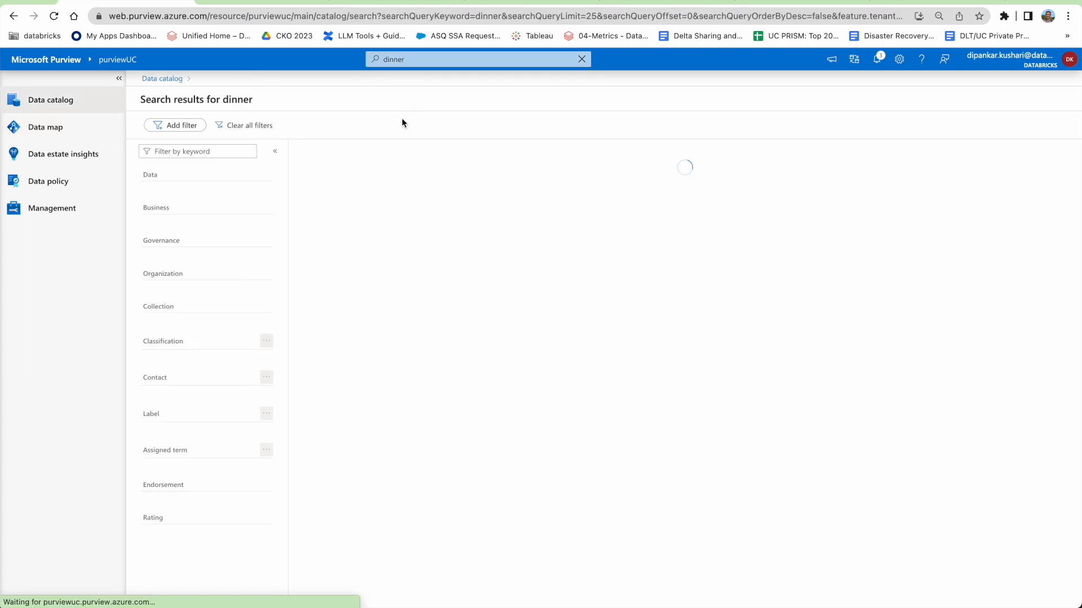
{"action": "left_click", "coordinate": [347, 181]}
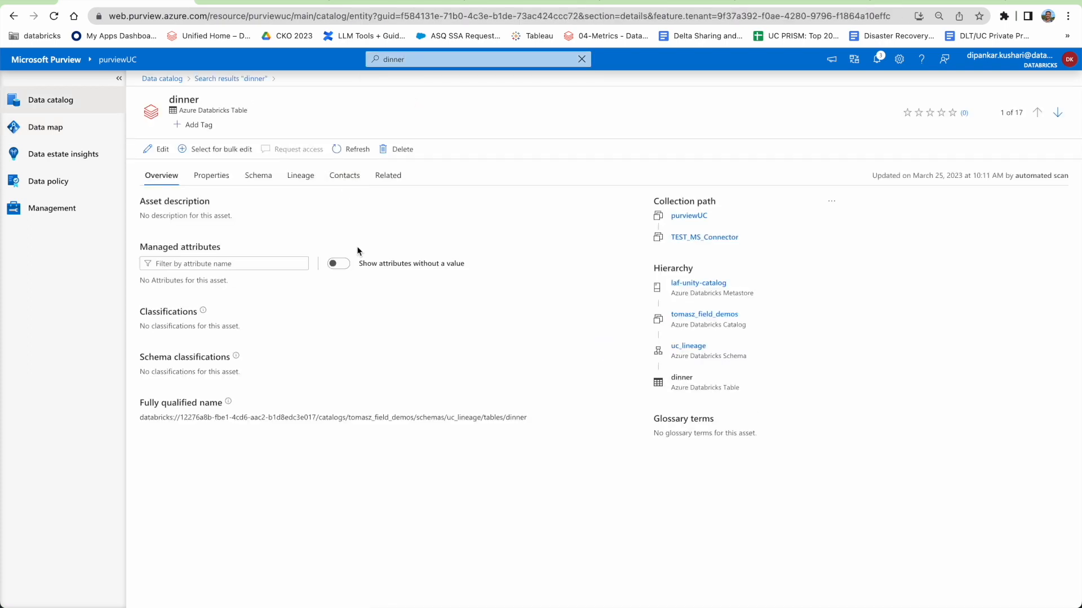
{"action": "left_click", "coordinate": [687, 349]}
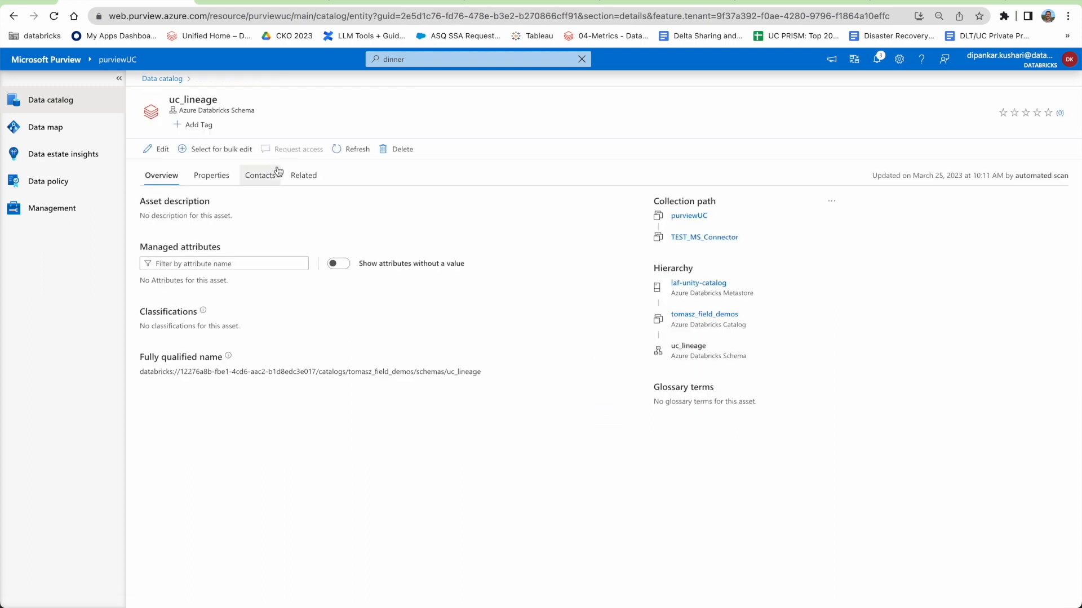
{"action": "left_click", "coordinate": [318, 182]}
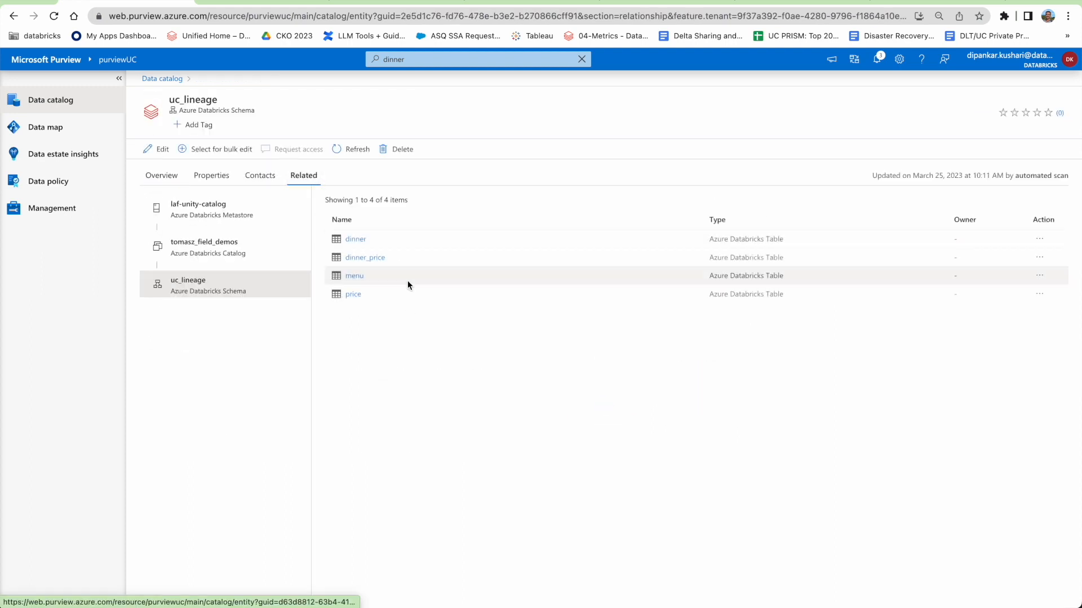
{"action": "left_click", "coordinate": [376, 260]}
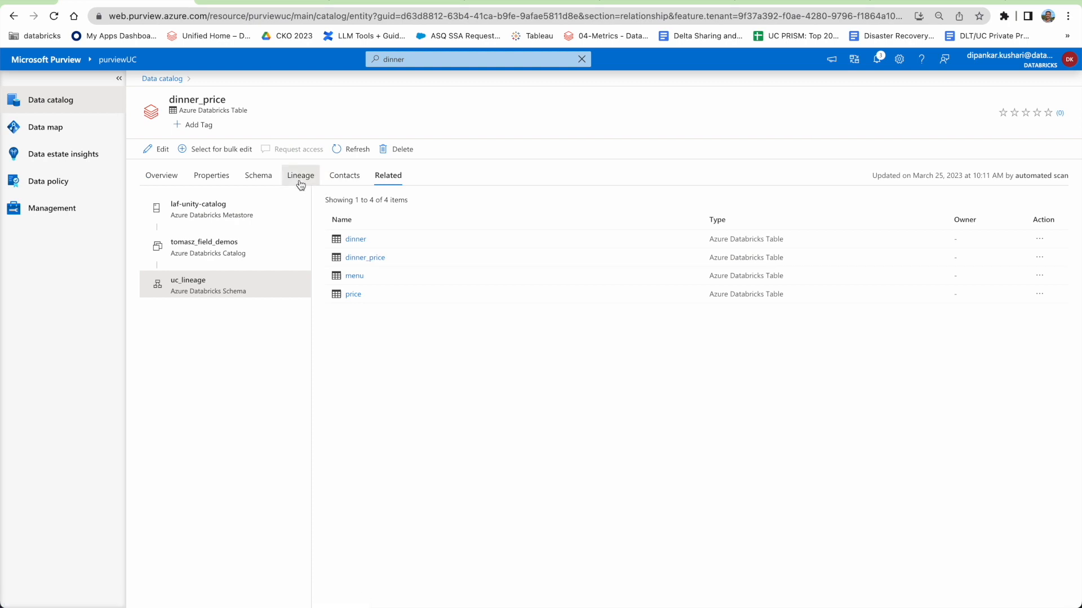
Open dinner_price's lineage graph and pan it to show the full dinner_price node.
{"action": "left_click", "coordinate": [300, 177]}
{"action": "left_click_drag", "start_coordinate": [634, 462], "coordinate": [598, 448]}
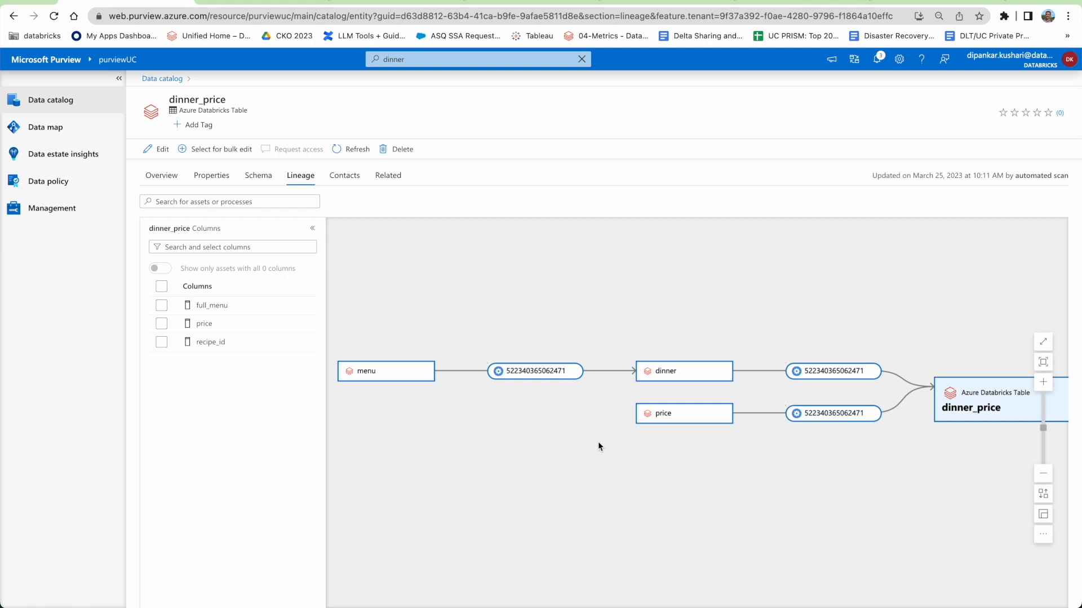
{"action": "left_click_drag", "start_coordinate": [790, 477], "coordinate": [711, 457]}
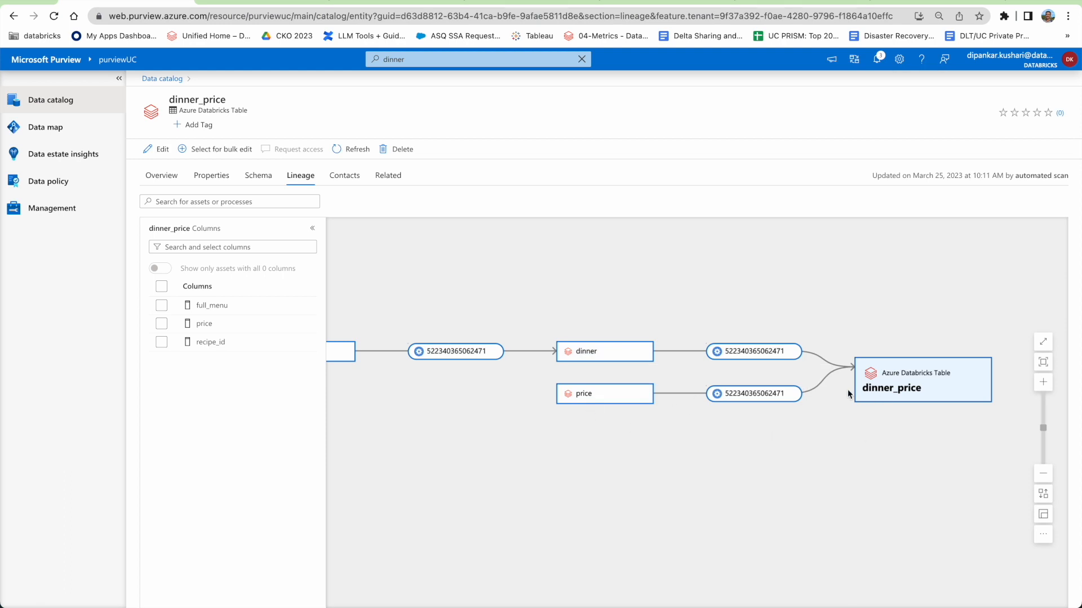
Switch to the Databricks notebook process asset, back to dinner_price, then return to Data catalog.
{"action": "mouse_move", "coordinate": [733, 396]}
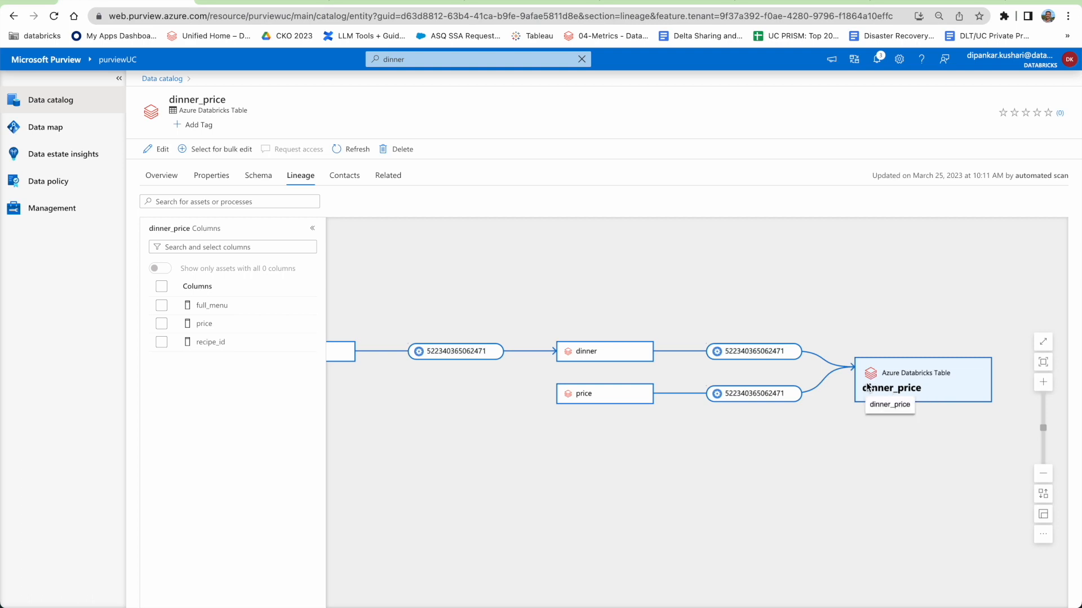
{"action": "mouse_move", "coordinate": [747, 357]}
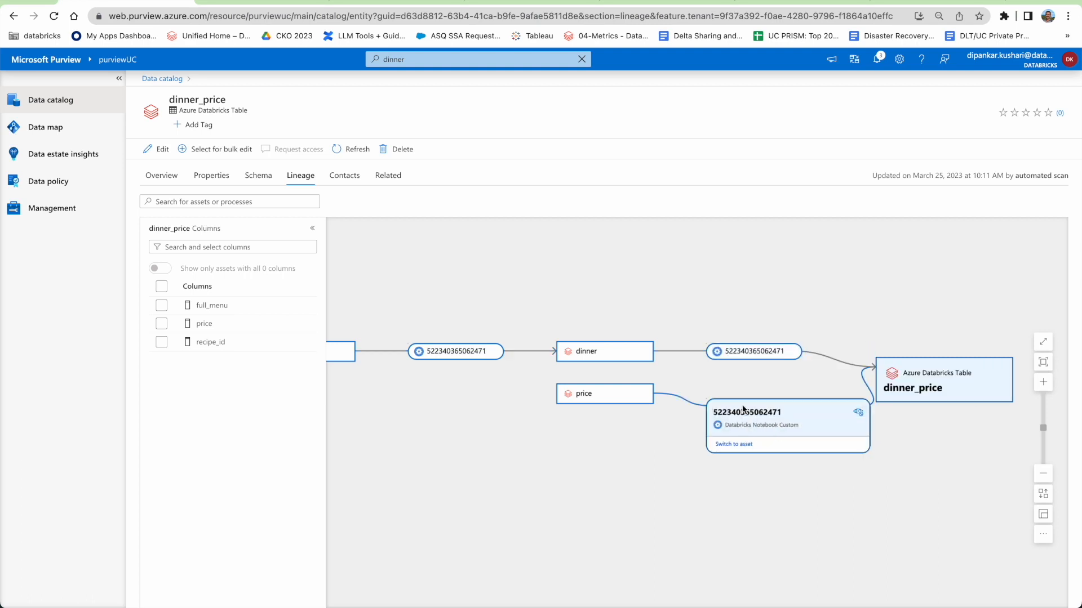
{"action": "left_click", "coordinate": [743, 390]}
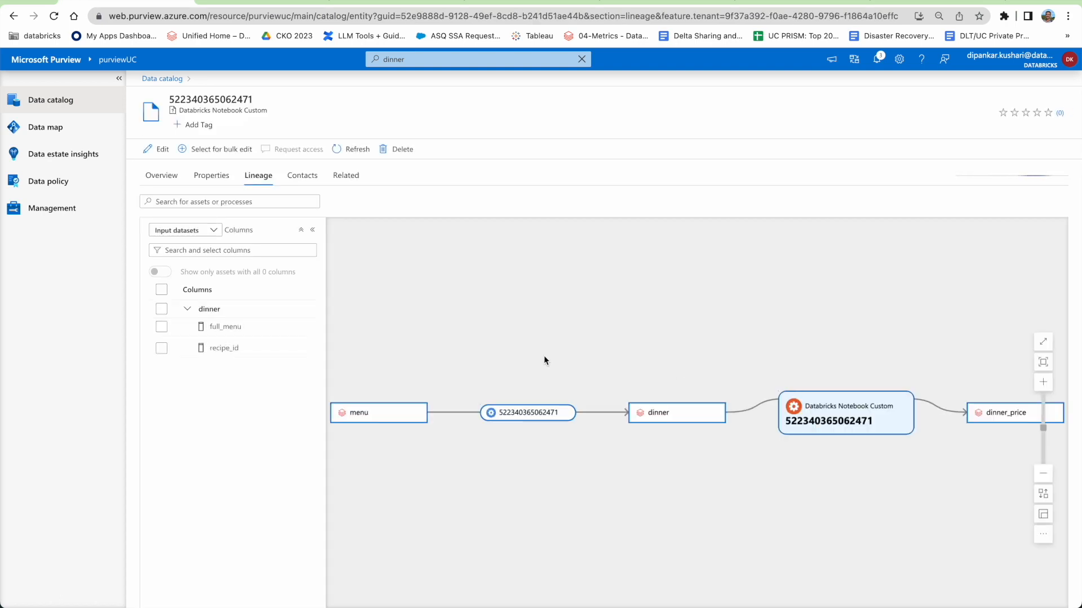
{"action": "scroll", "coordinate": [650, 444], "scroll_direction": "right", "scroll_amount": 4}
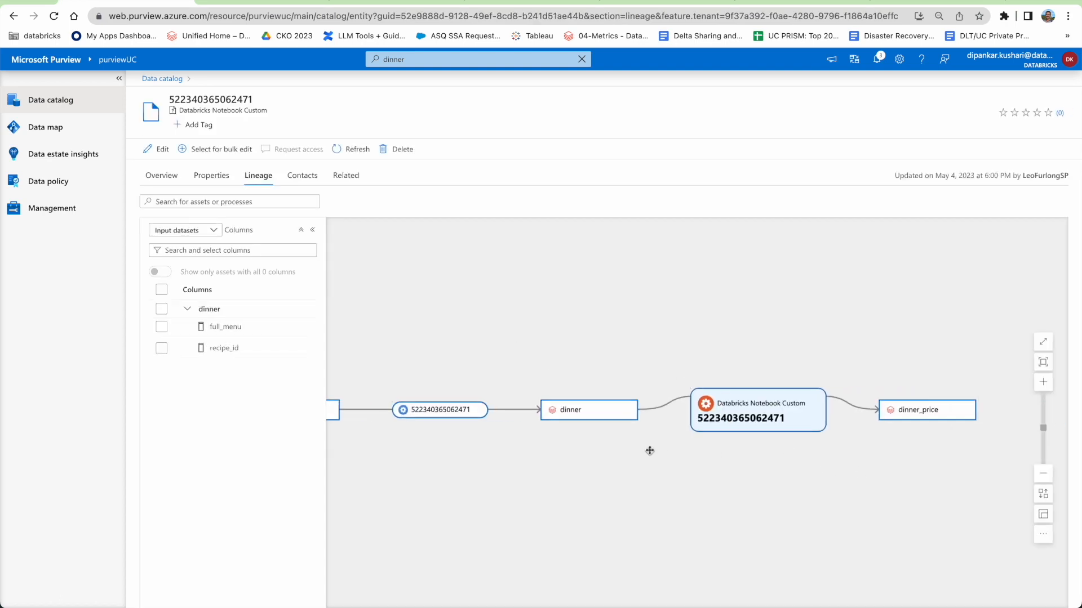
{"action": "mouse_move", "coordinate": [758, 404]}
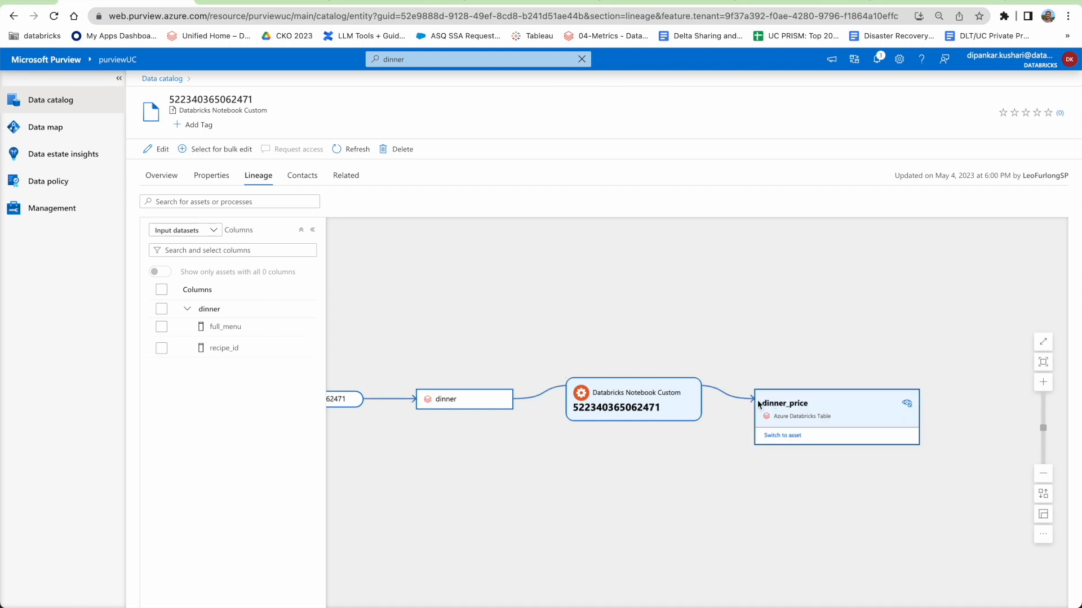
{"action": "left_click", "coordinate": [781, 435]}
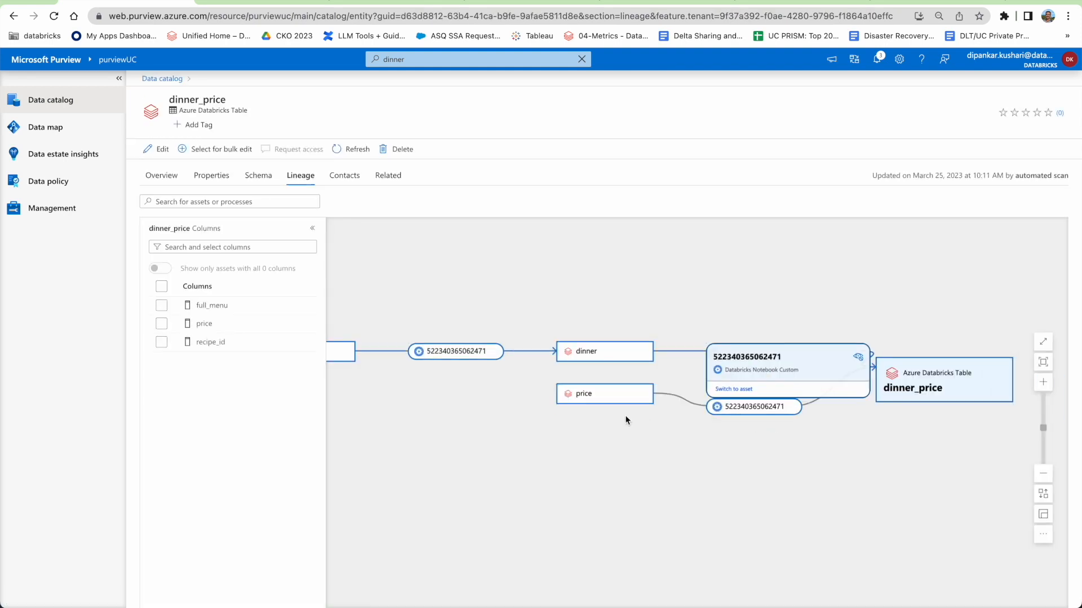
{"action": "mouse_move", "coordinate": [733, 409]}
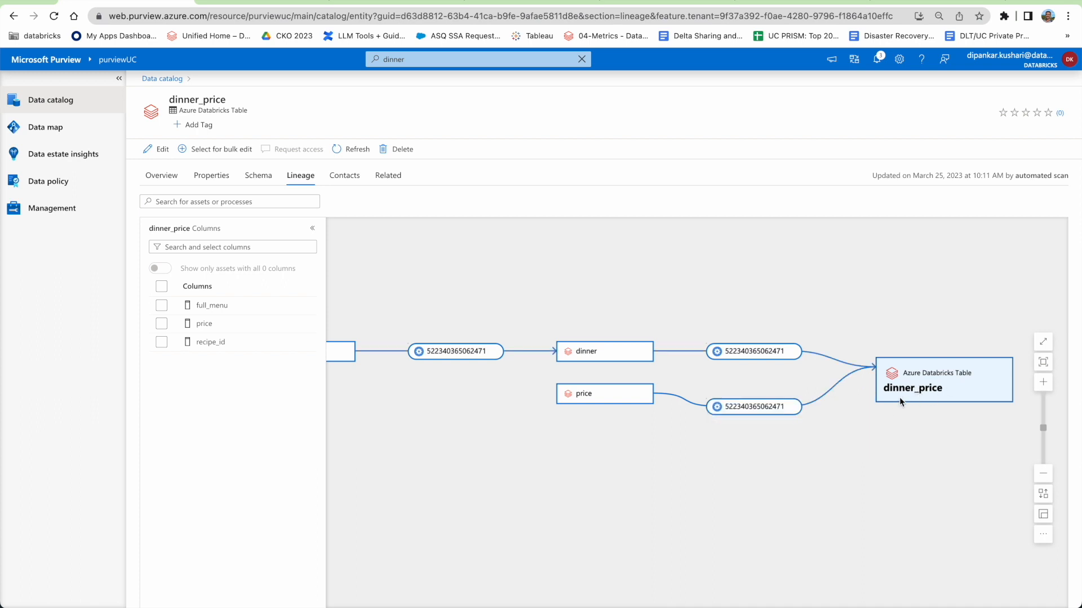
{"action": "left_click", "coordinate": [37, 101]}
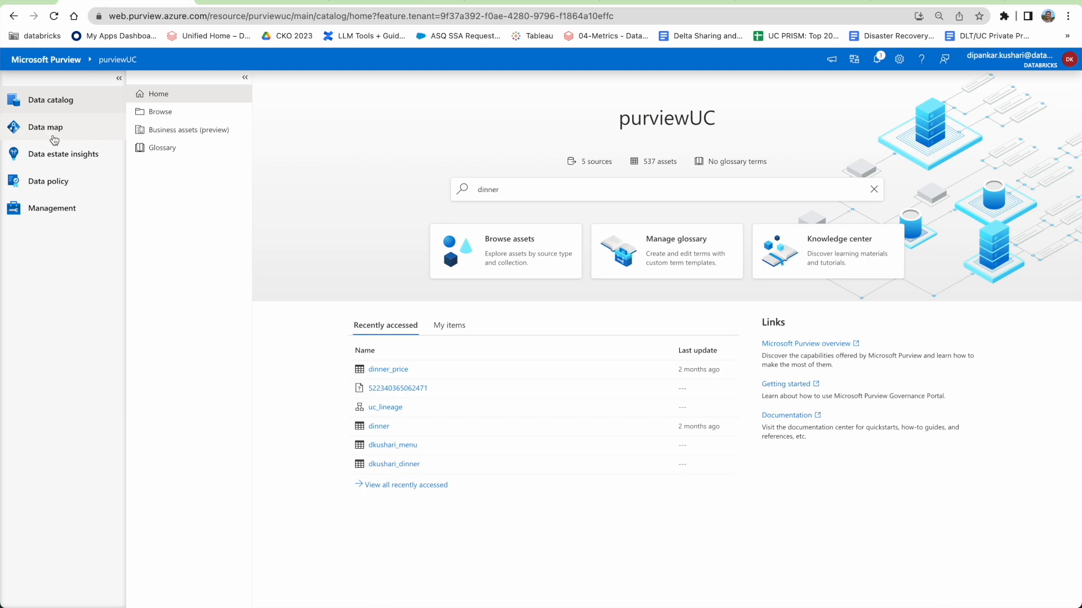